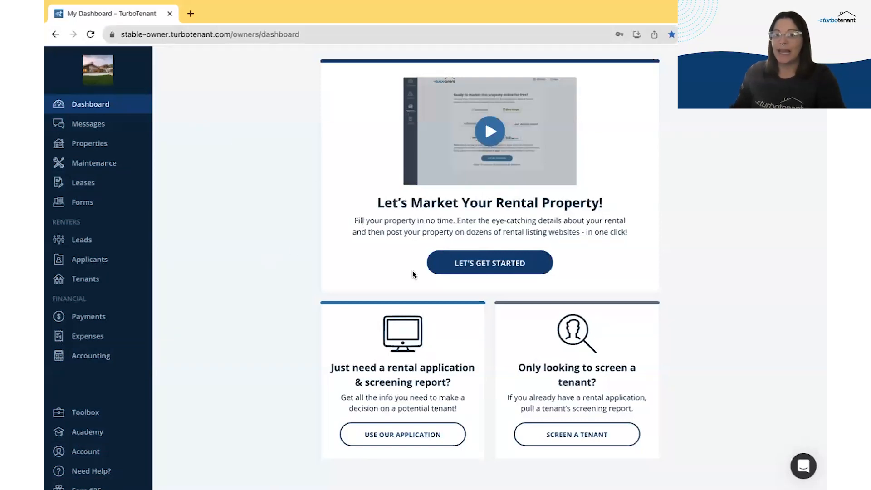
# Step: Start a new rental as a Single Family House with no room rentals
pyautogui.click(487, 273)
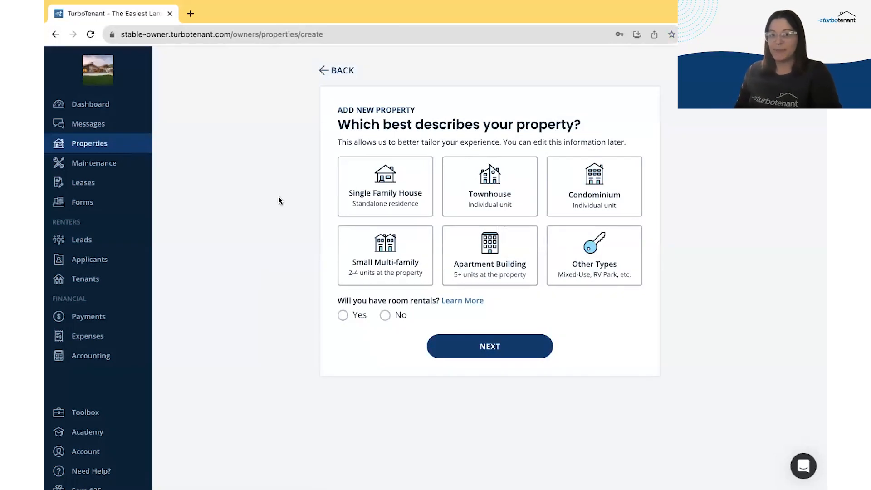
pyautogui.click(385, 190)
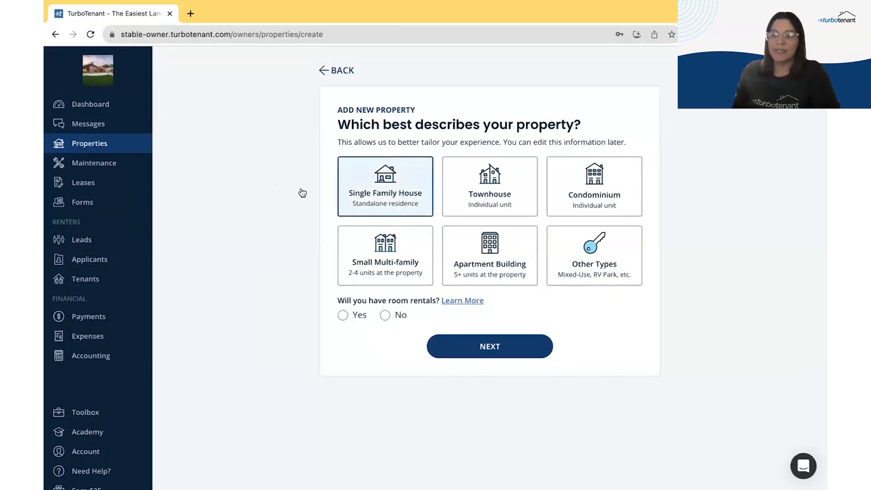
pyautogui.click(385, 315)
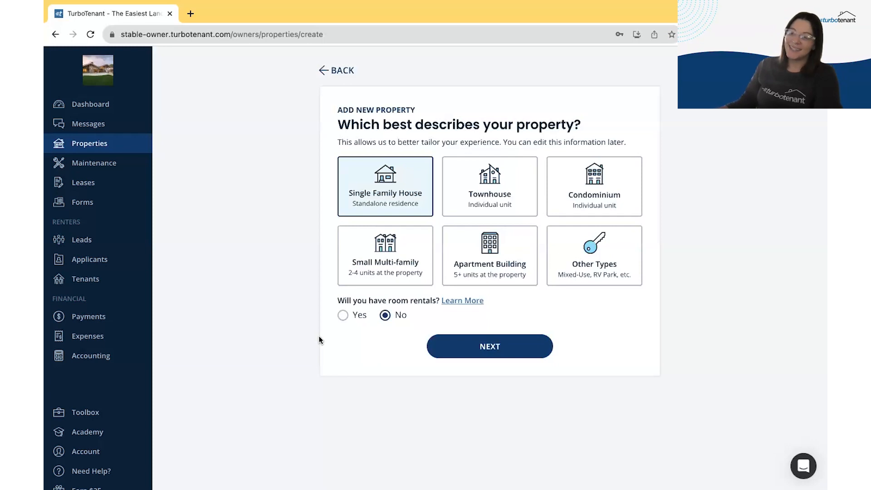
pyautogui.click(503, 350)
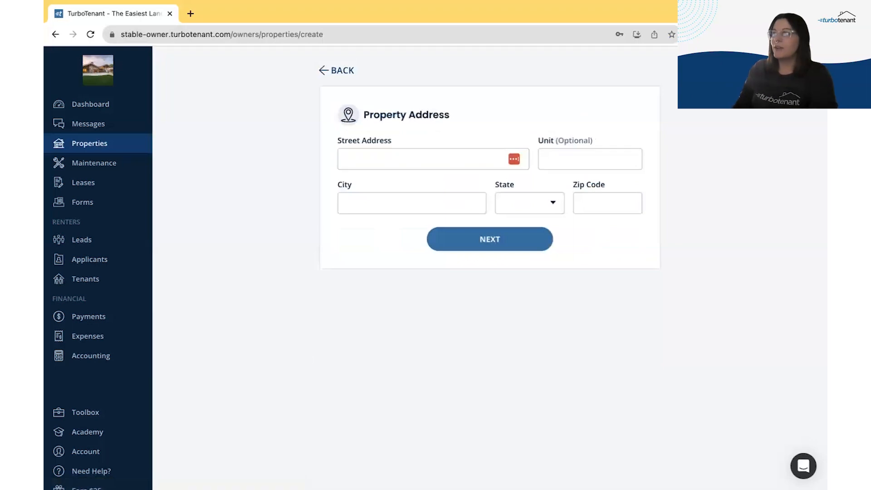
pyautogui.click(399, 161)
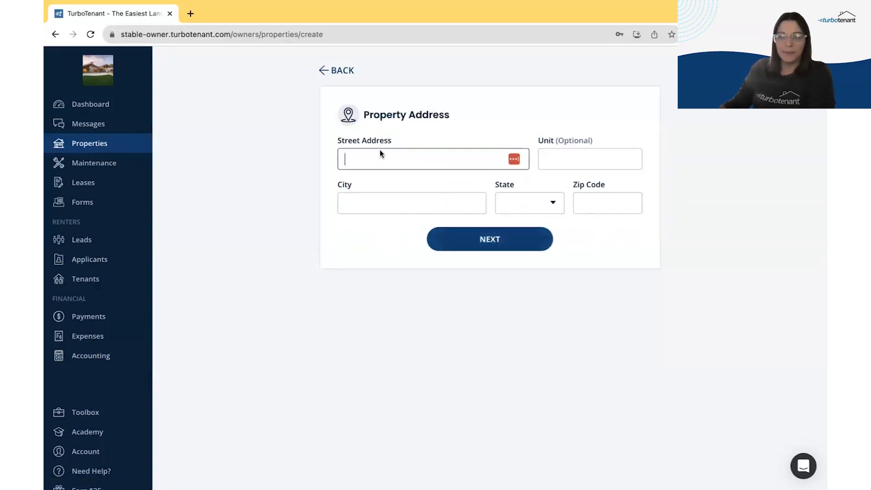
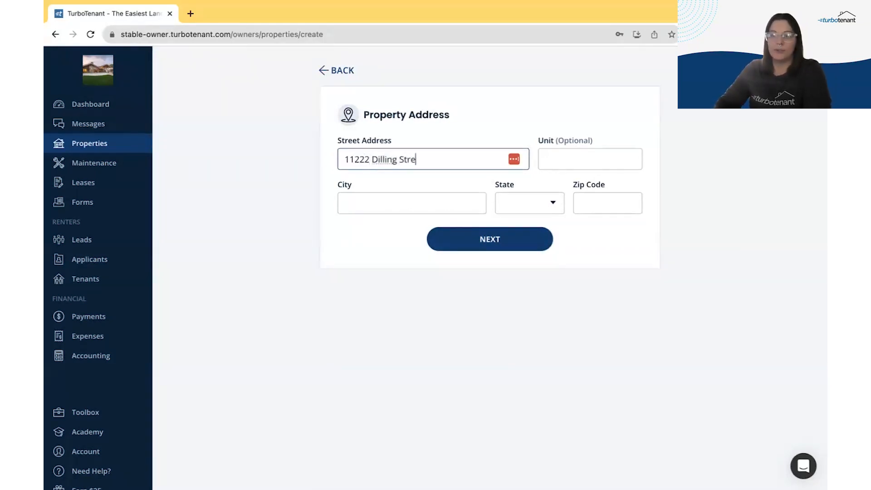
pyautogui.press('Tab')
pyautogui.press('Tab')
pyautogui.write('Studio City')
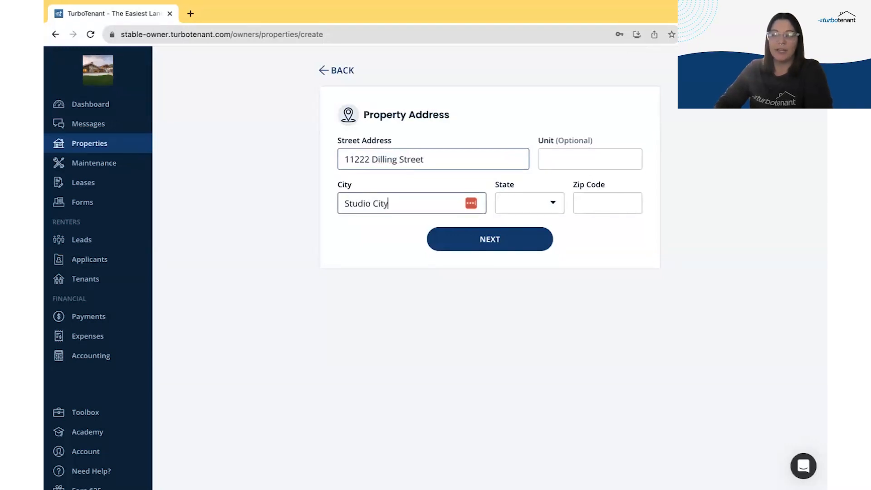
pyautogui.press('Tab')
pyautogui.write('ca')
pyautogui.press('Tab')
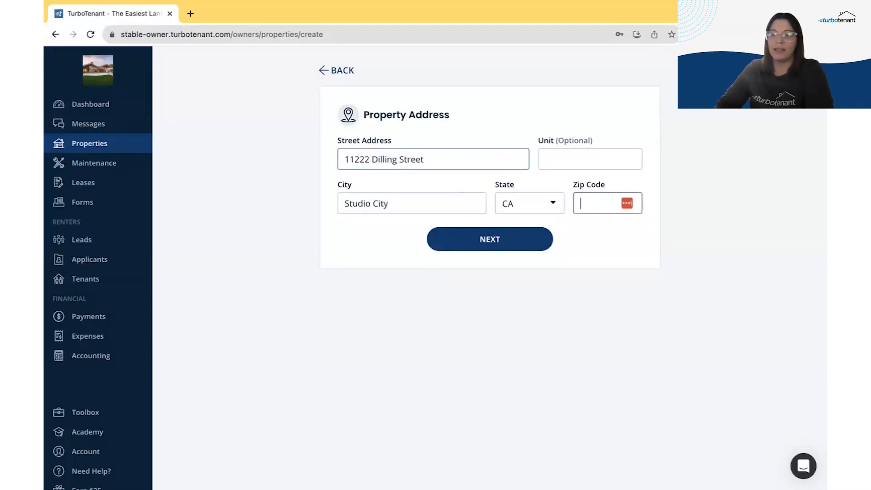
pyautogui.write('91602')
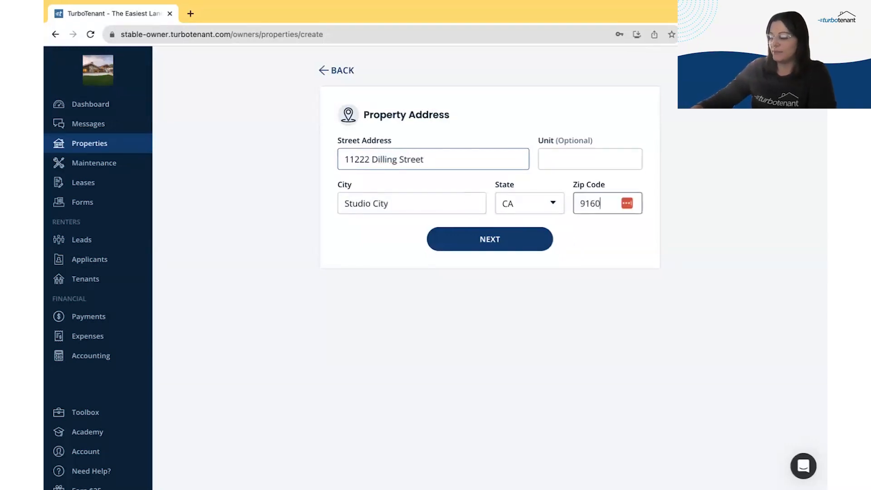
pyautogui.click(479, 246)
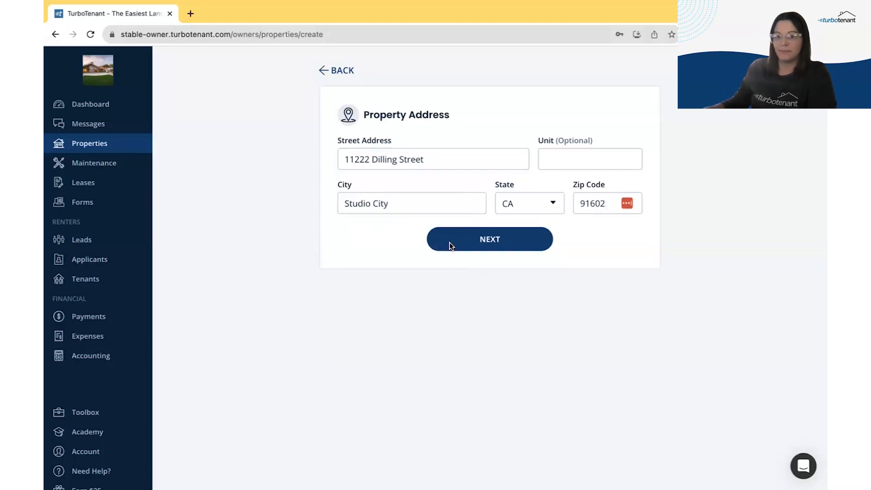
# Step: Add the property with 3 beds, 3 baths, $6000 target rent and $3000 deposit
pyautogui.click(290, 177)
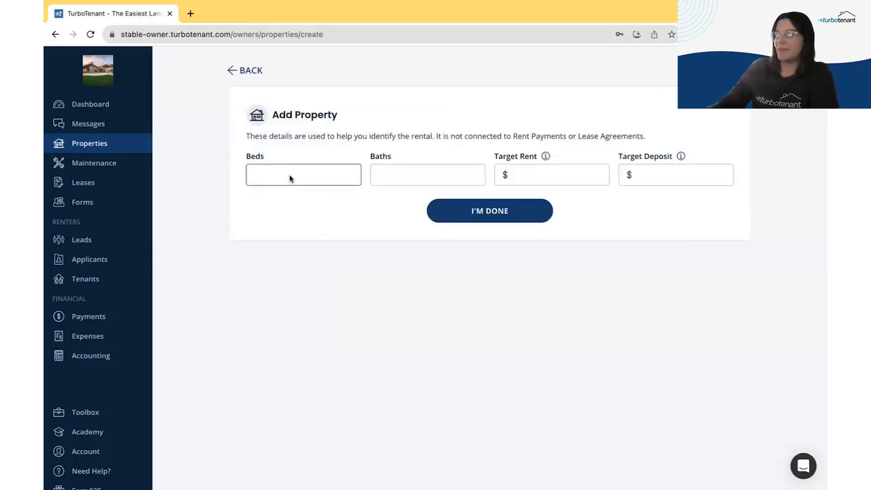
pyautogui.write('3')
pyautogui.press('Tab')
pyautogui.write('3')
pyautogui.press('Tab')
pyautogui.write('6000')
pyautogui.press('Tab')
pyautogui.write('3000')
pyautogui.click(281, 192)
pyautogui.click(489, 213)
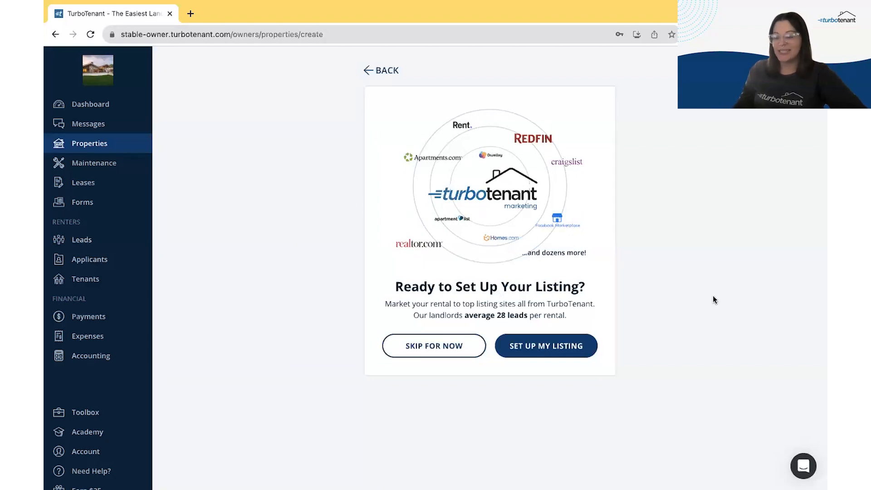
# Step: Begin the listing with 2477 square feet and year built 1959
pyautogui.click(538, 344)
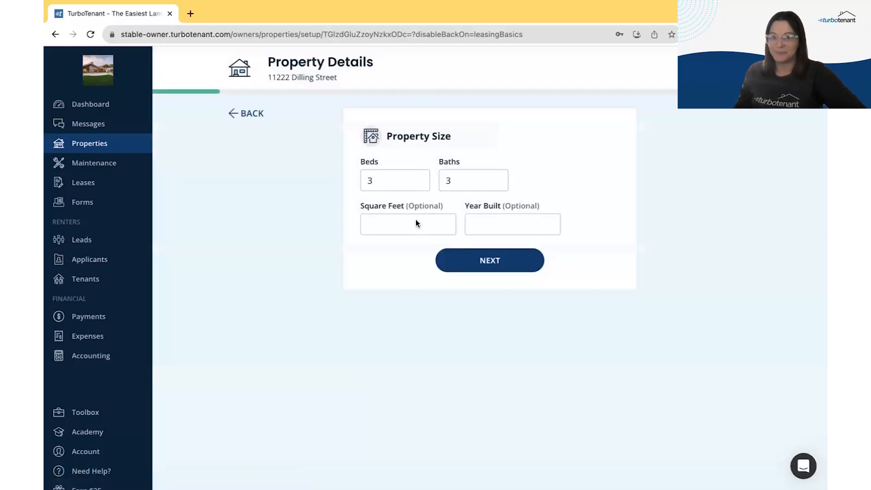
pyautogui.click(411, 225)
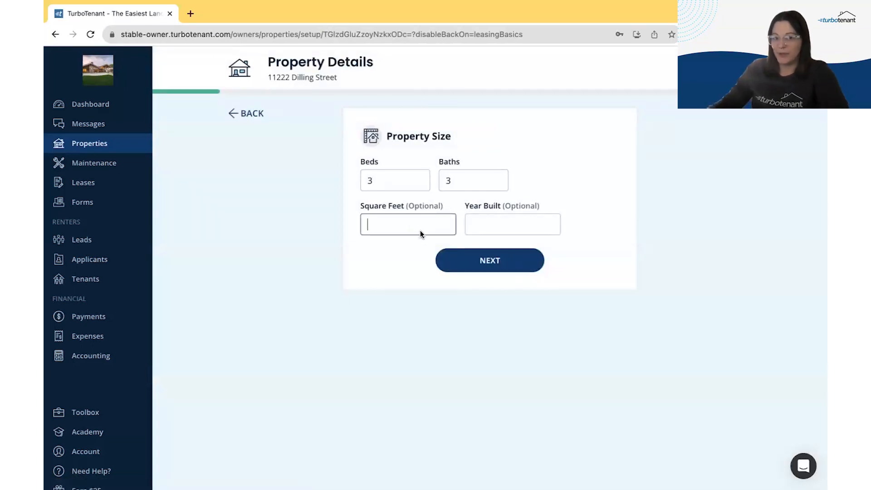
pyautogui.write('2477')
pyautogui.press('Tab')
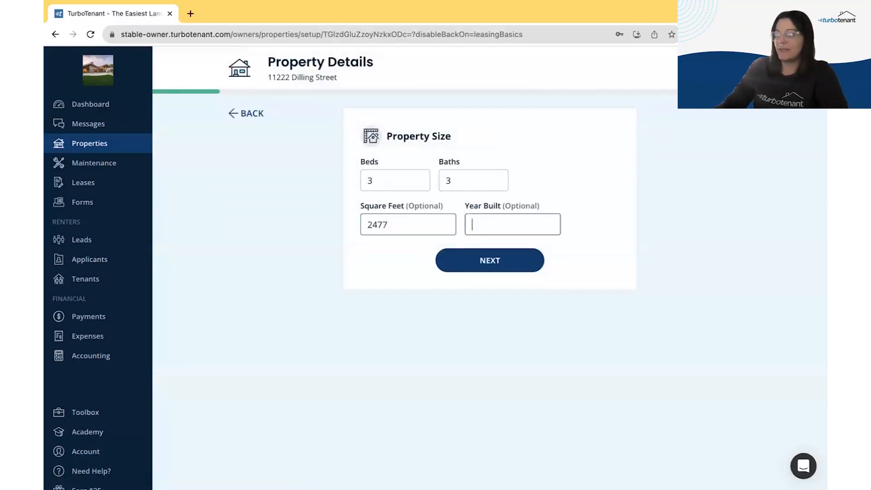
pyautogui.write('1959')
pyautogui.click(521, 261)
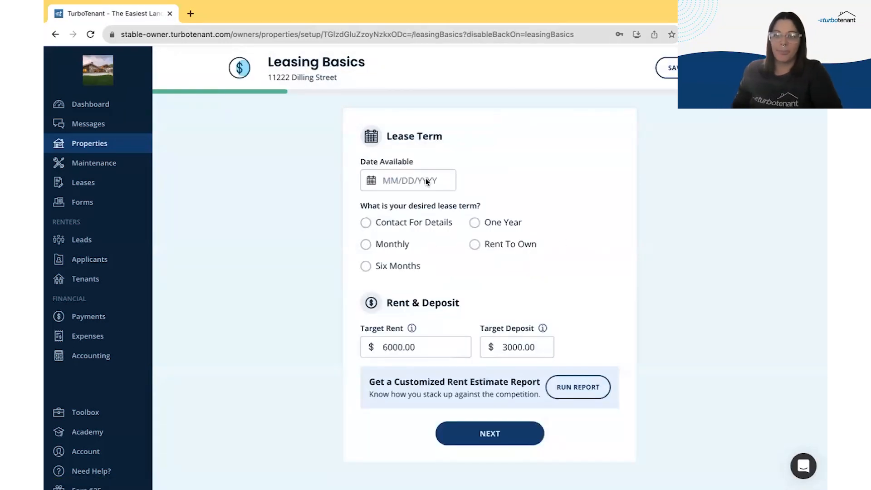
# Step: Set the available date to 10/01/2023 with a One Year lease term
pyautogui.click(426, 181)
pyautogui.click(389, 231)
pyautogui.click(372, 247)
pyautogui.click(338, 282)
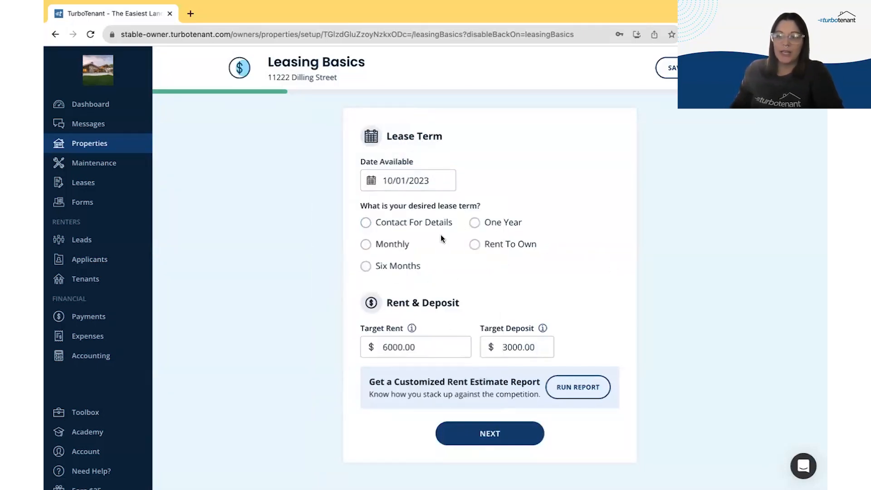
pyautogui.click(490, 222)
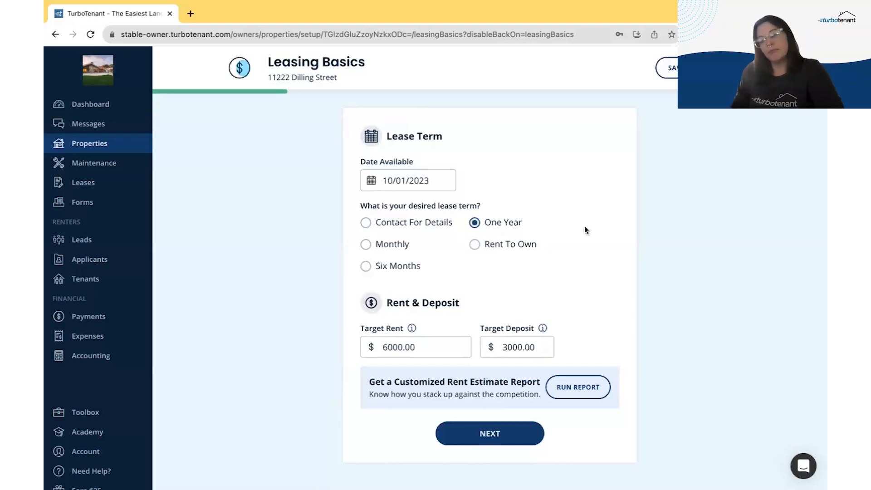
pyautogui.scroll(-1, 592, 241)
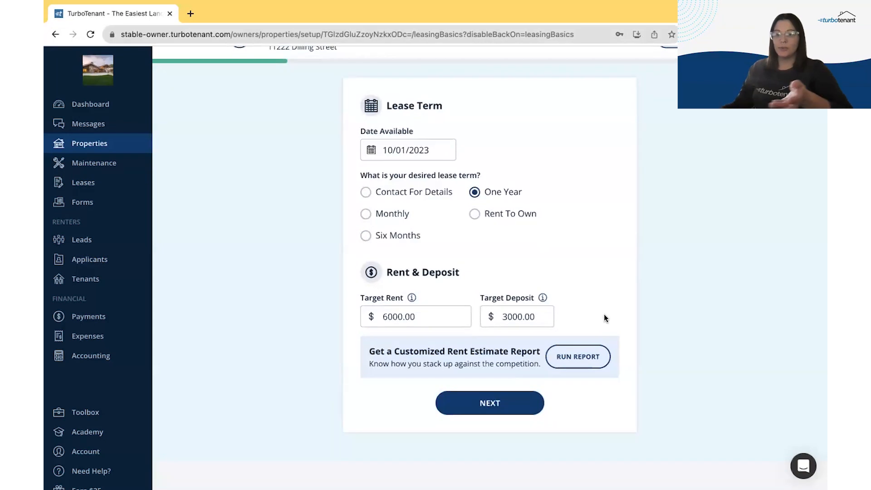
# Step: Run the rent estimate report, confirm $6000 is in the sweet spot, and continue
pyautogui.click(572, 358)
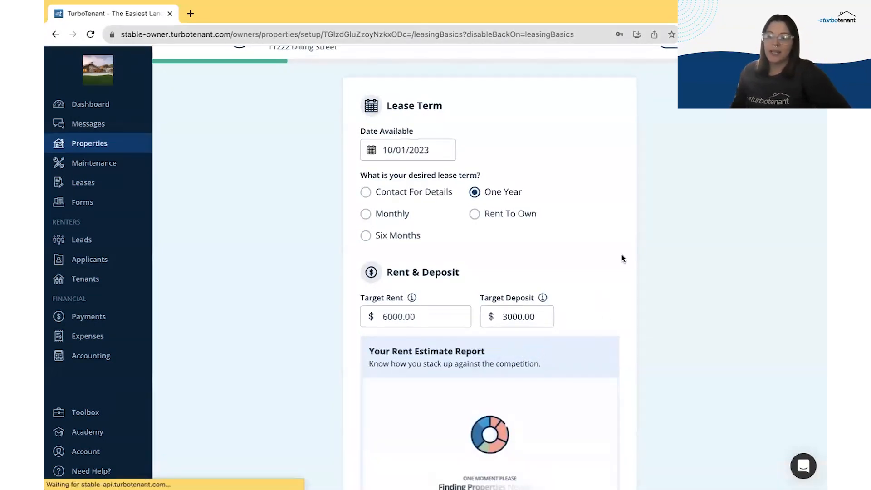
pyautogui.scroll(-3, 622, 259)
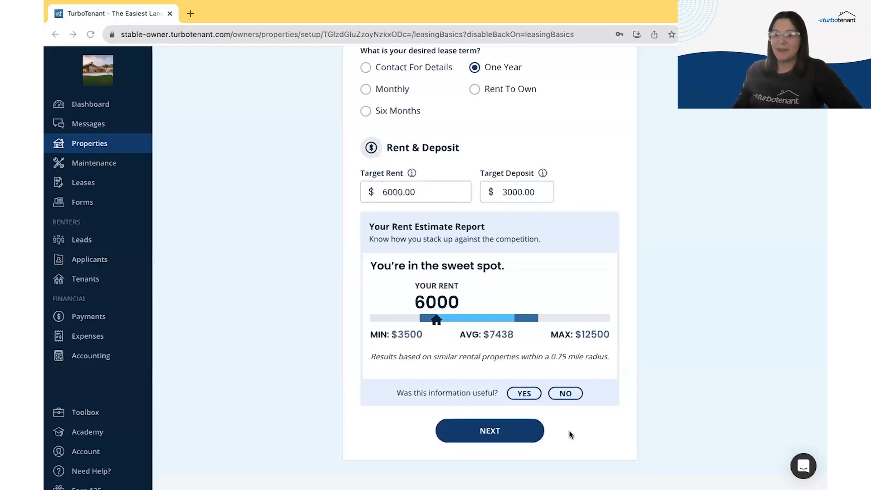
pyautogui.click(487, 429)
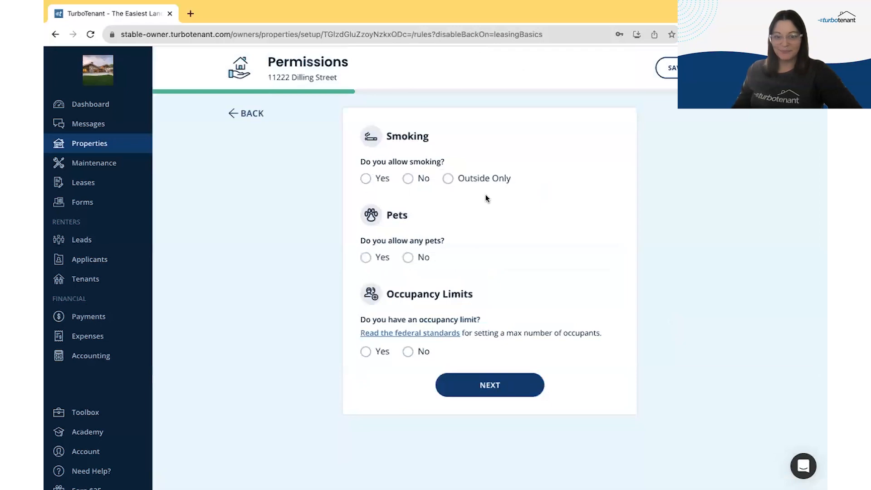
# Step: Set permissions to smoking Outside Only, no pets and no occupancy limit
pyautogui.click(408, 178)
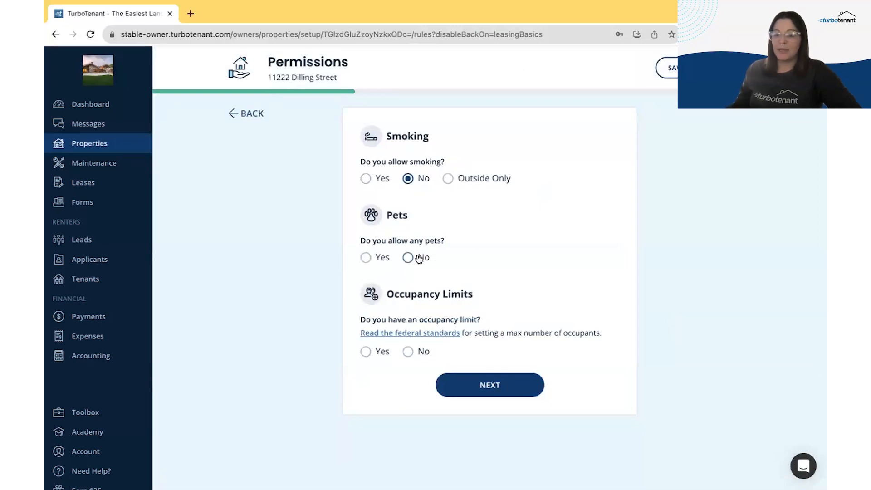
pyautogui.click(365, 257)
pyautogui.click(377, 181)
pyautogui.click(449, 178)
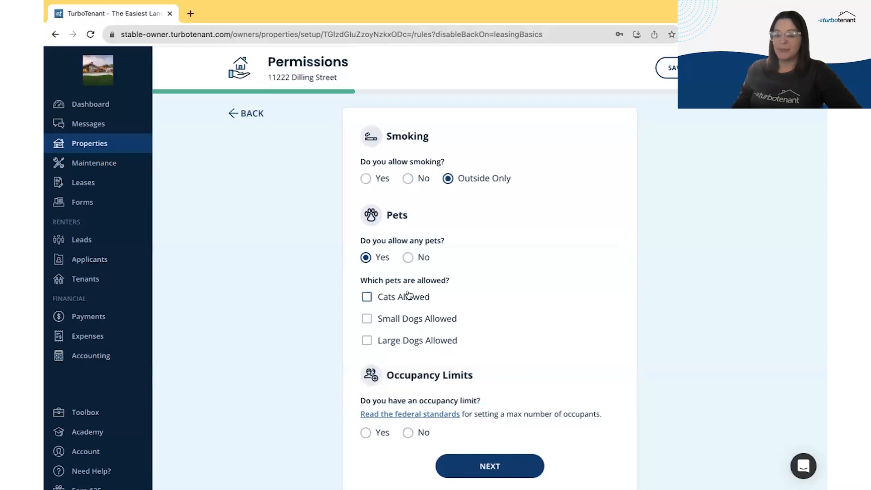
pyautogui.click(420, 257)
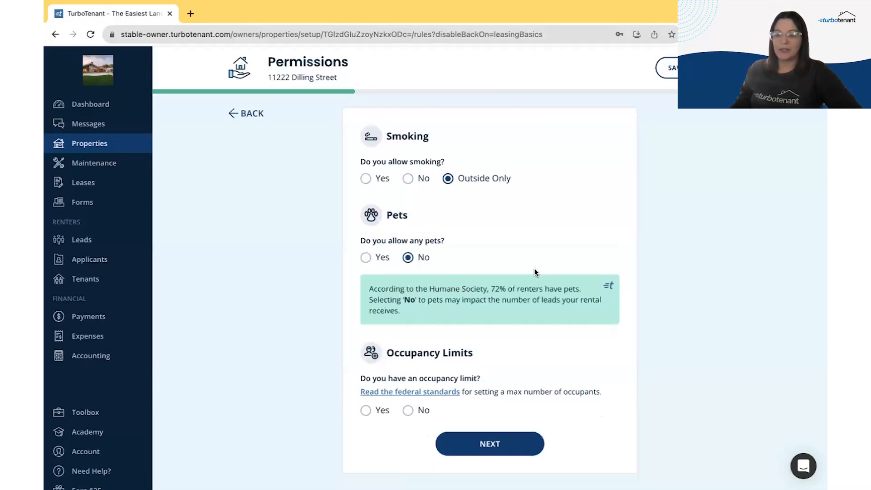
pyautogui.scroll(-1, 535, 270)
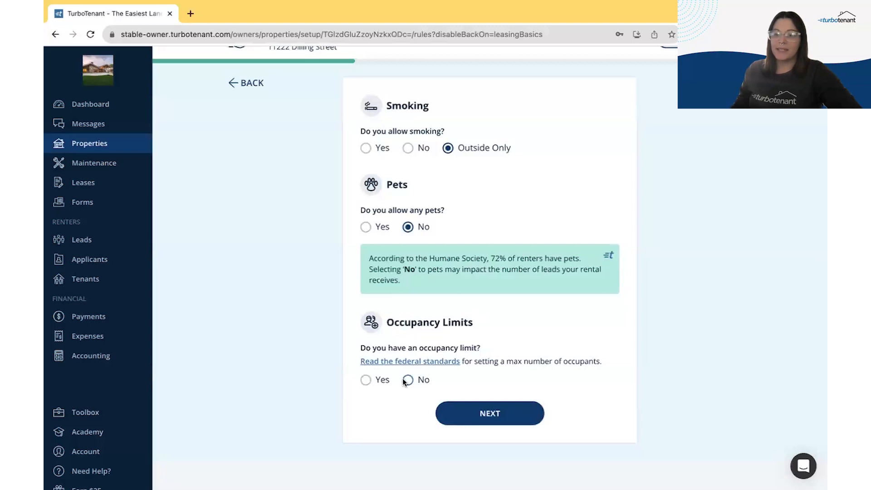
pyautogui.click(366, 380)
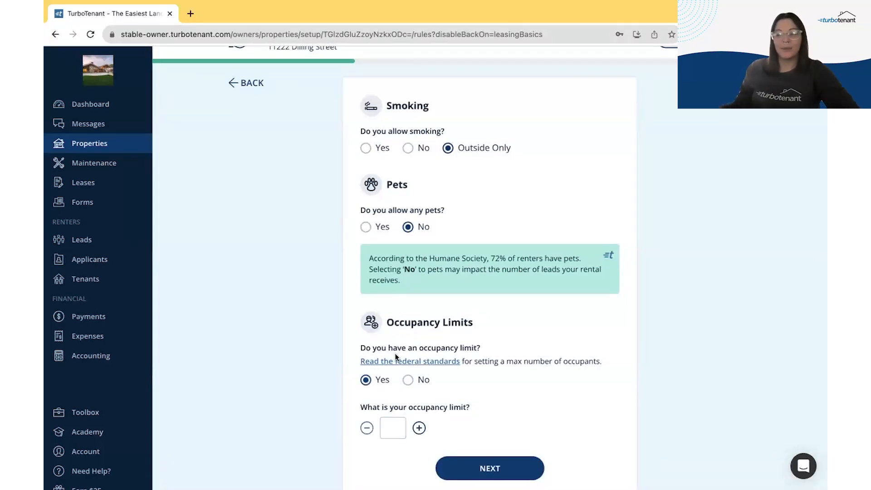
pyautogui.click(408, 379)
pyautogui.click(469, 413)
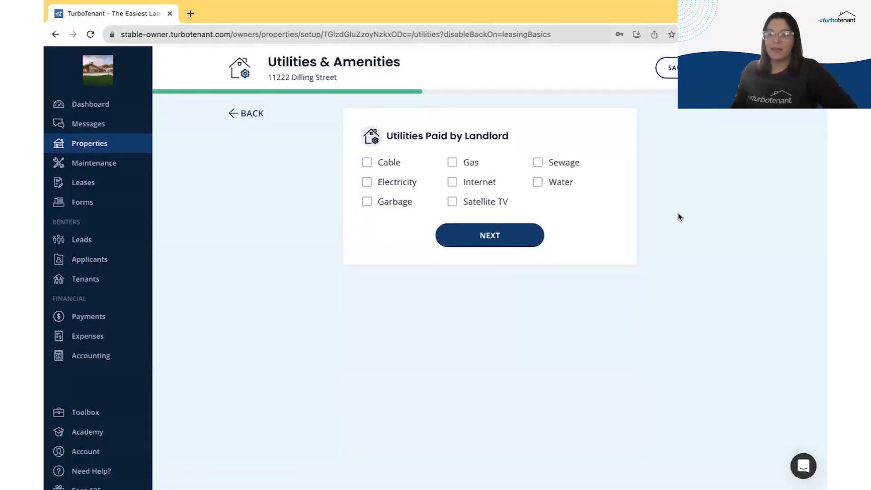
# Step: Pass the utilities checklist and tick Fenced Yard, Vaulted Ceiling, Fireplace, Garage, Off-Street Parking, Wired For Internet
pyautogui.scroll(-1, 685, 197)
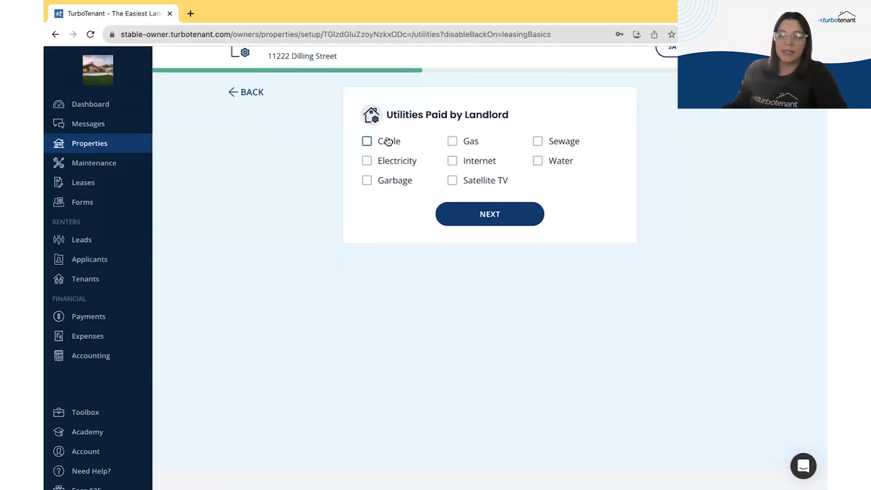
pyautogui.click(513, 210)
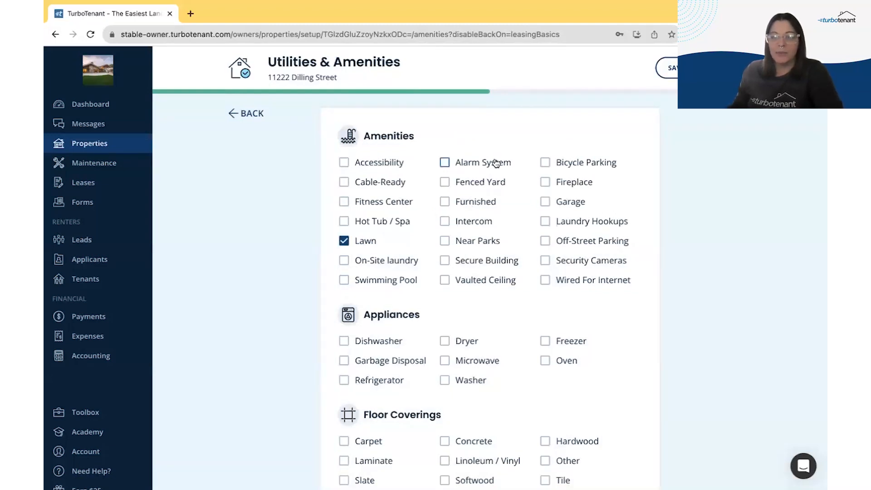
pyautogui.click(479, 185)
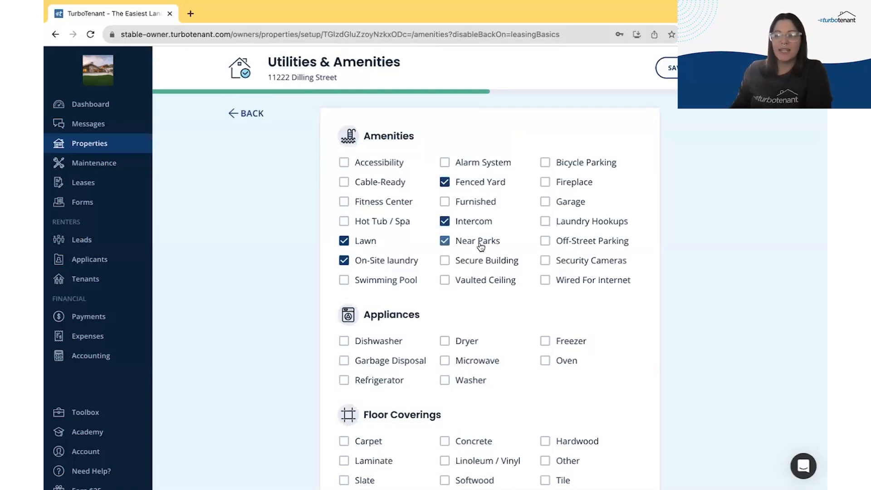
pyautogui.click(506, 282)
pyautogui.click(579, 186)
pyautogui.click(576, 205)
pyautogui.click(620, 245)
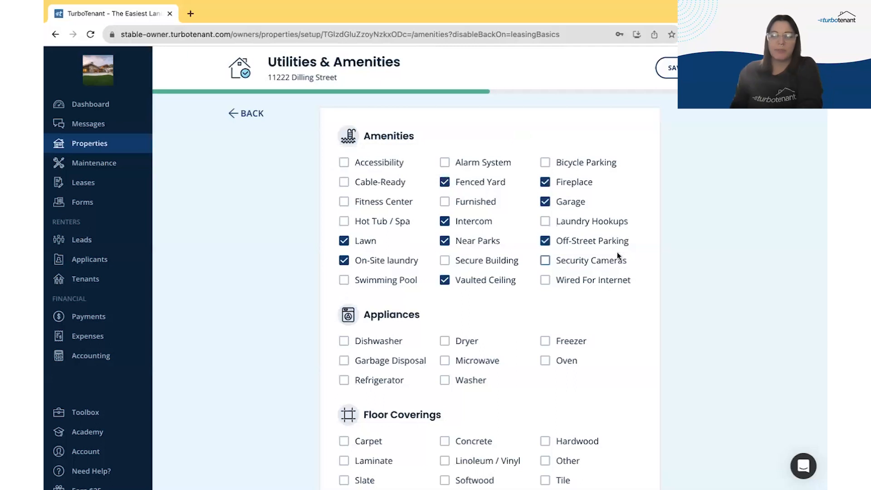
pyautogui.click(607, 283)
# Step: Select Freezer, Oven, Washer, Microwave, Dryer and Refrigerator as appliances
pyautogui.click(571, 341)
pyautogui.click(568, 362)
pyautogui.click(450, 380)
pyautogui.click(446, 361)
pyautogui.click(453, 339)
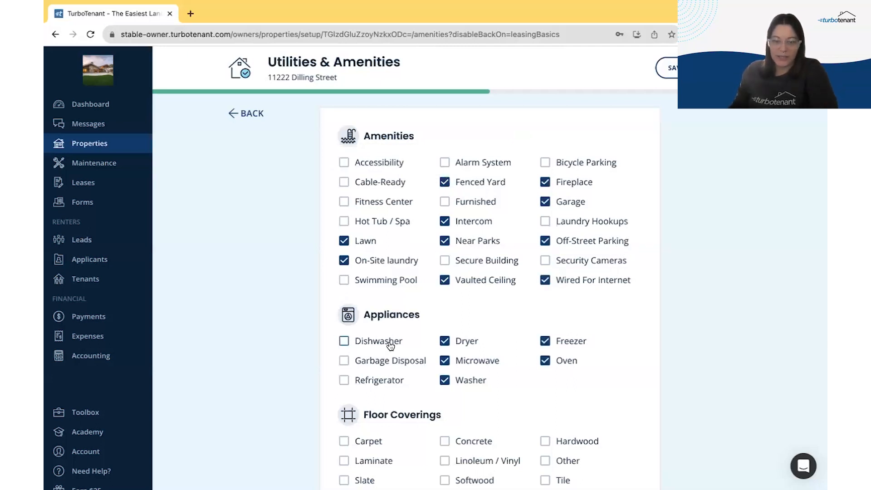
pyautogui.click(380, 375)
# Step: Choose Carpet and Linoleum / Vinyl floors, Central cooling and Forced Air heating
pyautogui.scroll(-3, 381, 375)
pyautogui.click(364, 293)
pyautogui.click(445, 313)
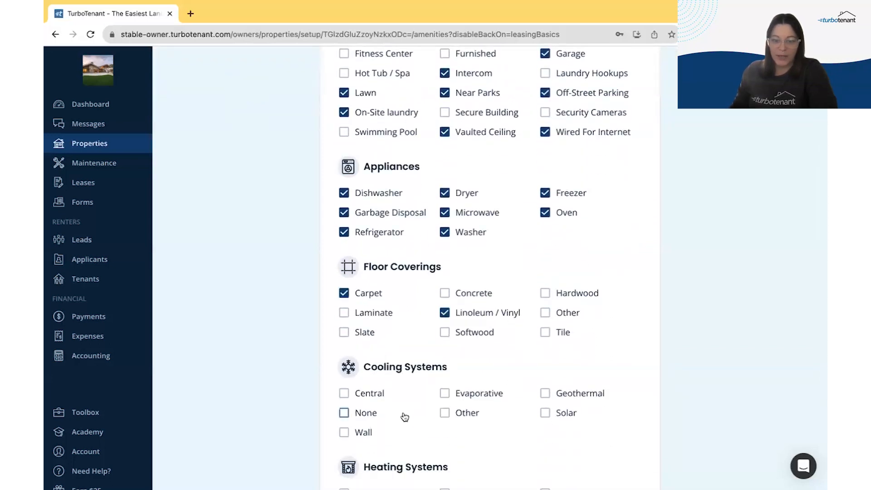
pyautogui.click(362, 394)
pyautogui.scroll(-3, 410, 410)
pyautogui.click(478, 368)
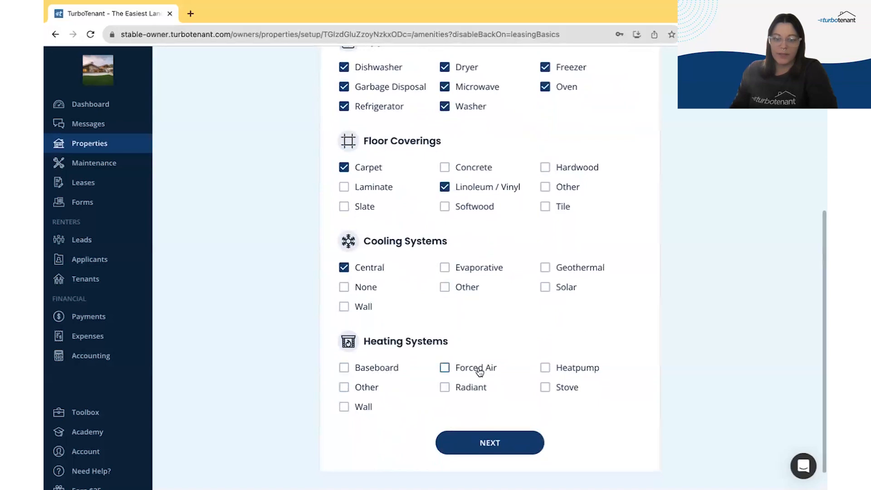
pyautogui.click(502, 444)
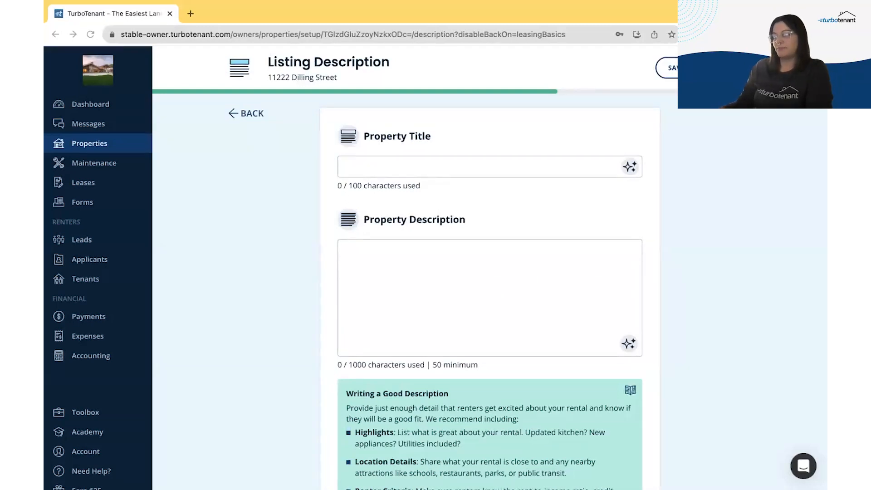
# Step: Paste the prepared 796-character text into Property Description
pyautogui.click(353, 265)
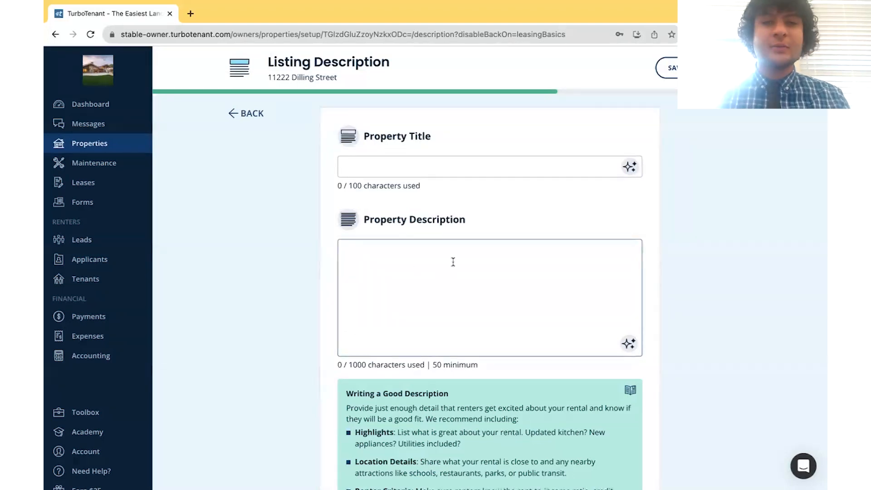
pyautogui.click(378, 267)
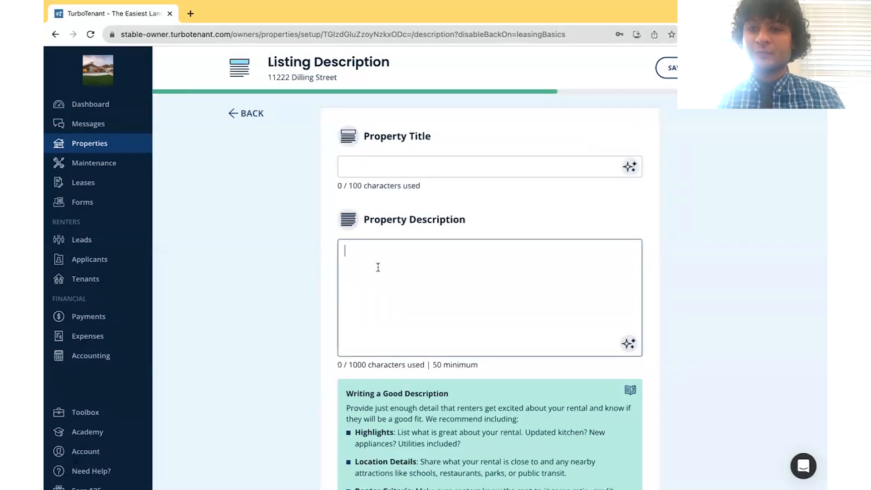
pyautogui.hotkey('ctrl', 'v')
pyautogui.scroll(5, 378, 267)
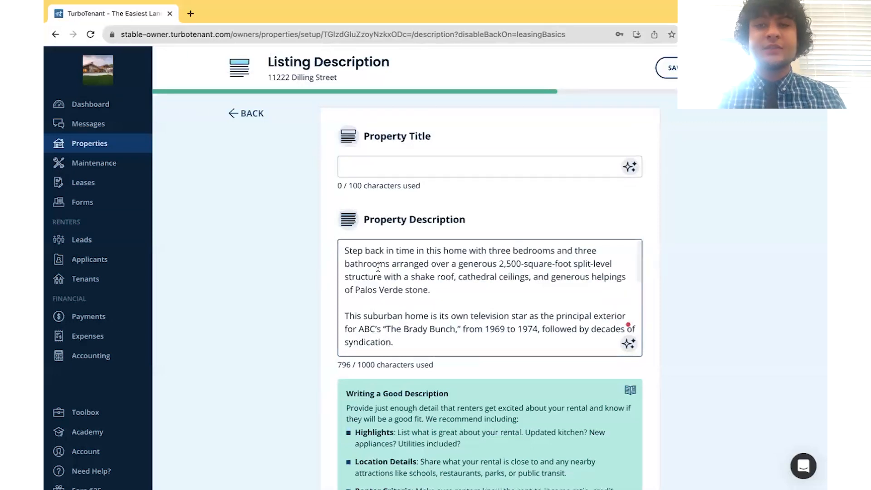
# Step: Generate titles until 'Charming 3 Bed, 3 Bath Single Family Home in Studio City' appears
pyautogui.click(564, 162)
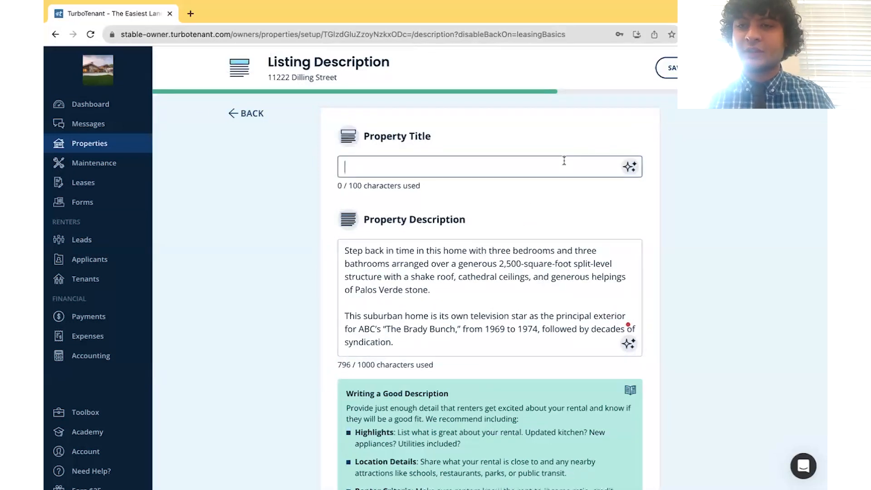
pyautogui.scroll(-2, 701, 229)
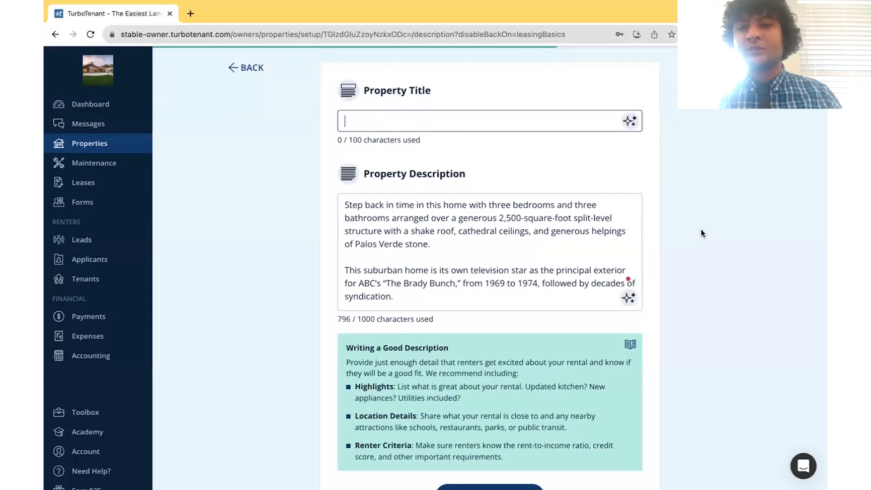
pyautogui.click(630, 121)
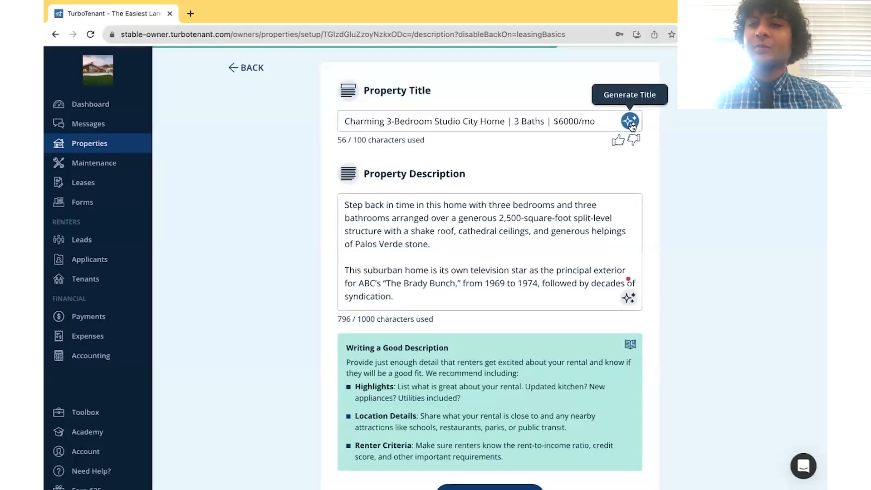
pyautogui.click(632, 126)
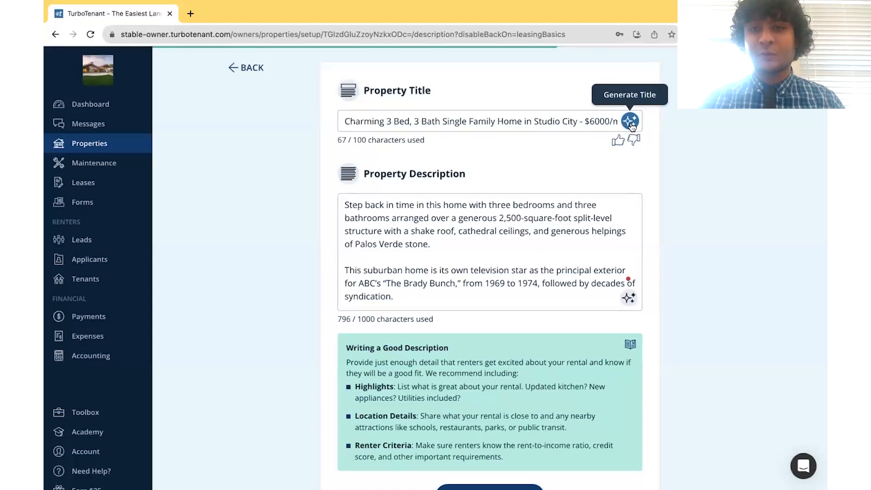
pyautogui.click(632, 126)
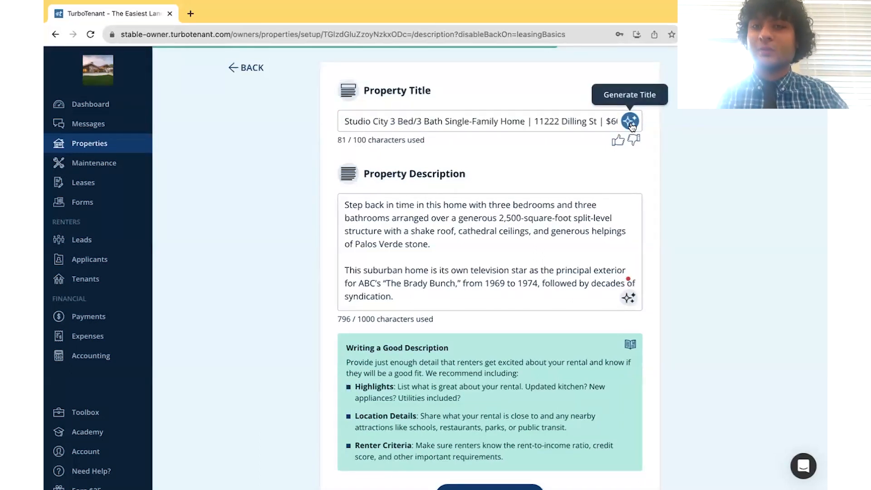
pyautogui.click(632, 126)
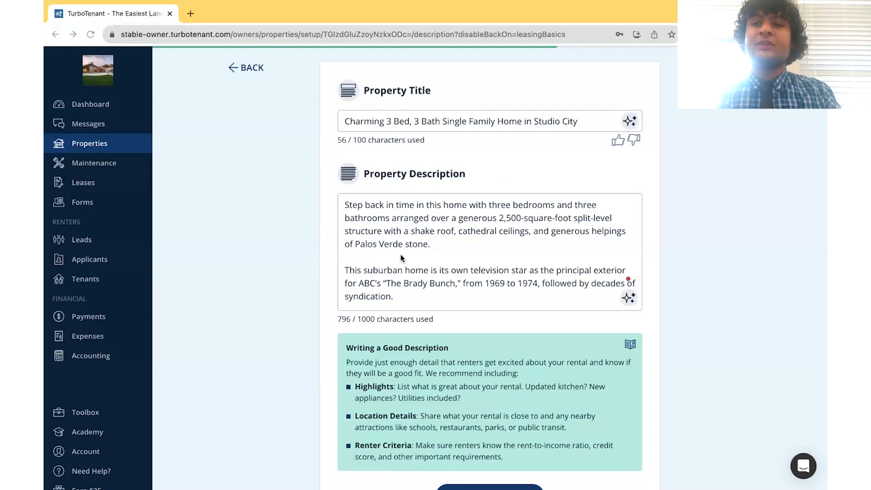
# Step: Read through the full description text, then submit the Listing Description step
pyautogui.scroll(-5, 527, 292)
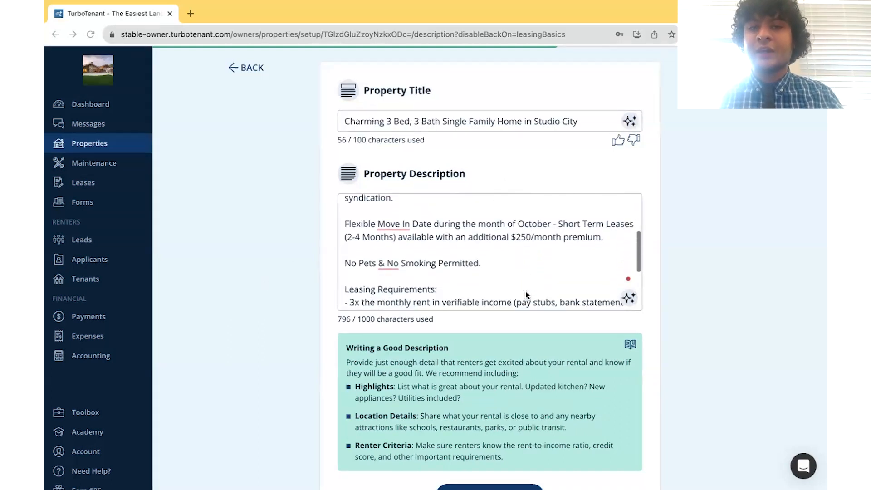
pyautogui.scroll(1, 526, 294)
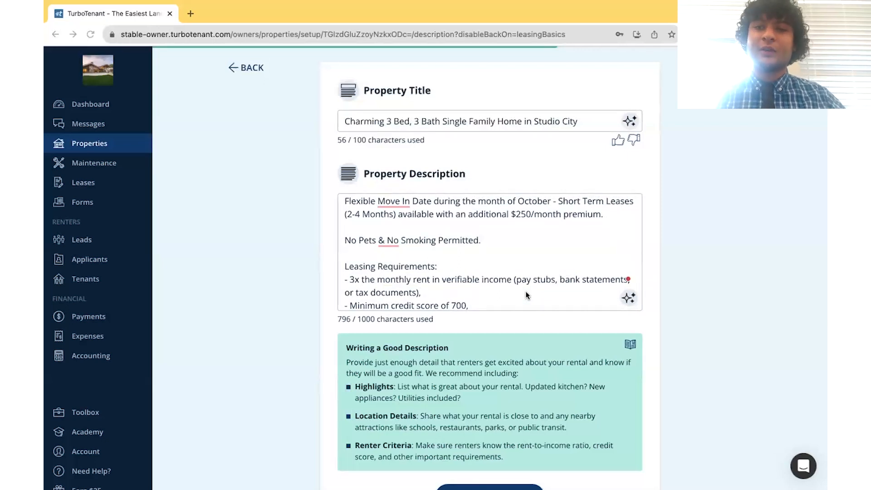
pyautogui.scroll(-3, 526, 294)
pyautogui.scroll(-1, 525, 294)
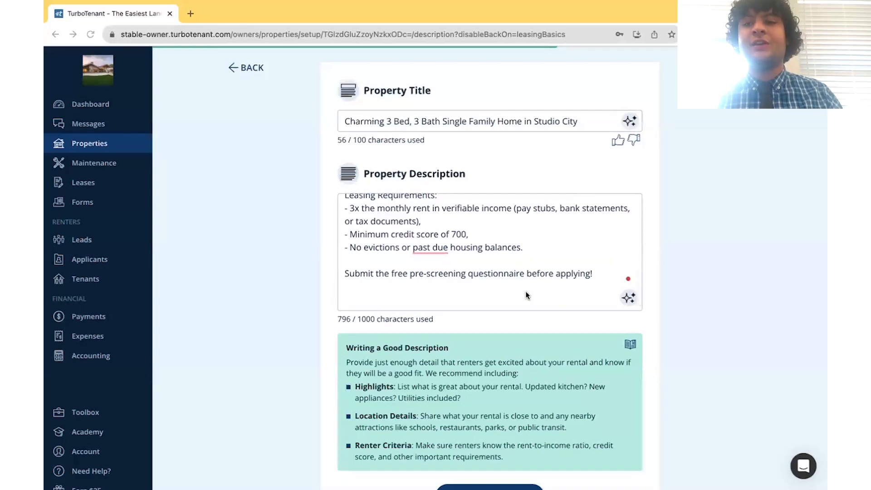
pyautogui.scroll(10, 526, 294)
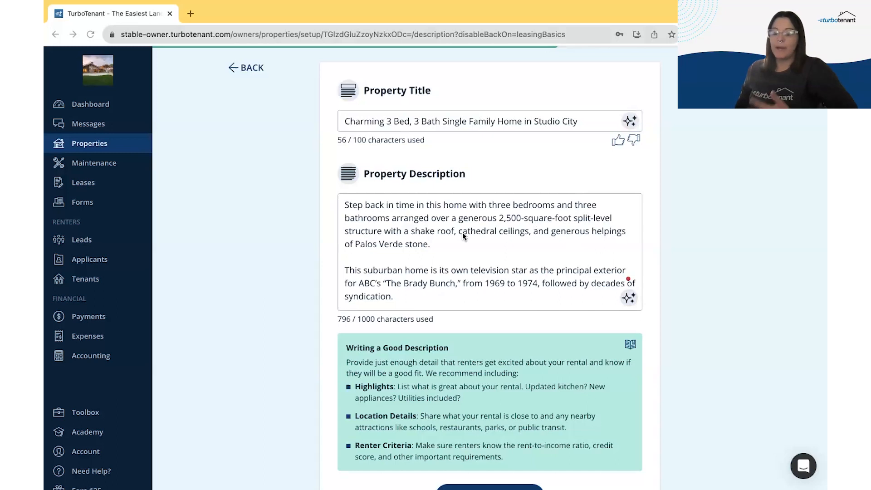
pyautogui.scroll(-2, 518, 262)
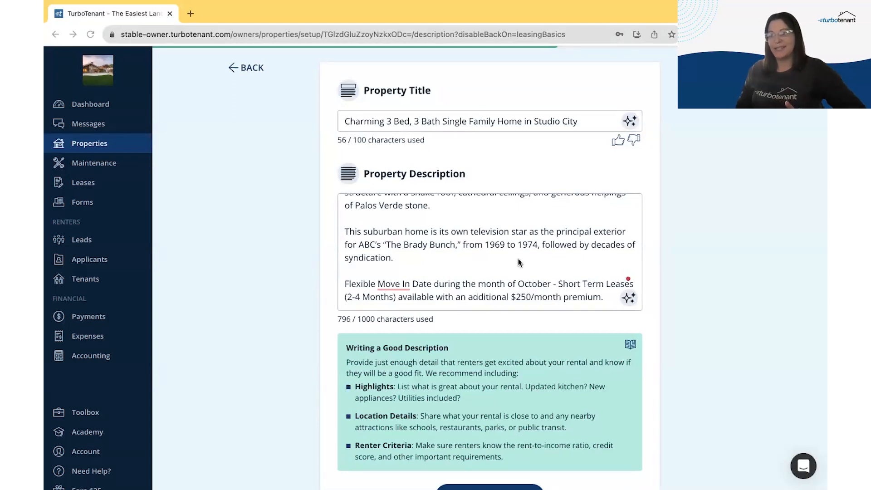
pyautogui.scroll(-3, 519, 262)
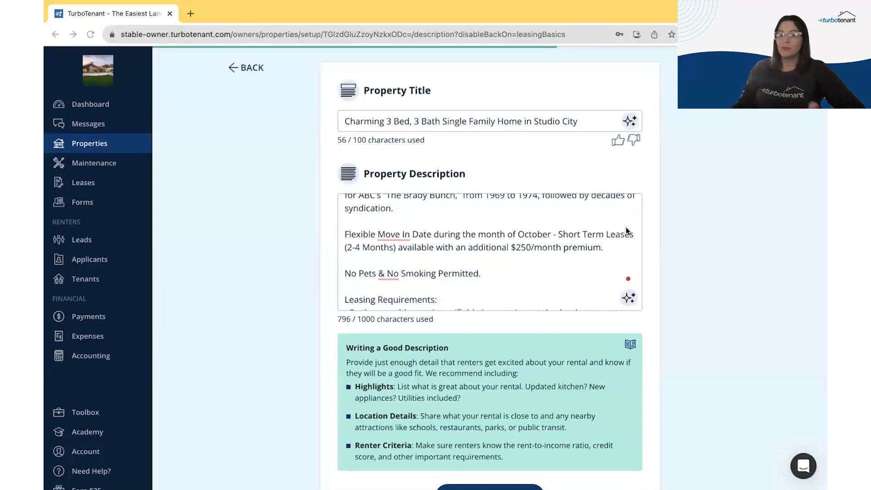
pyautogui.scroll(-2, 527, 240)
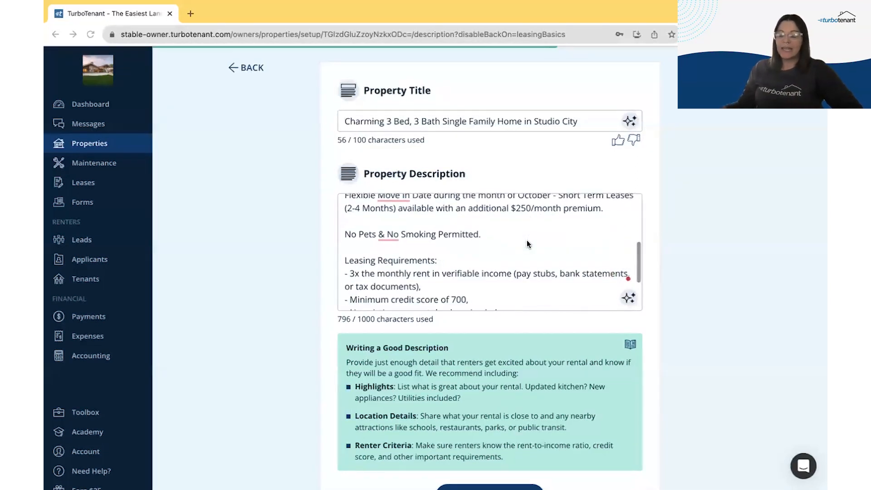
pyautogui.scroll(-3, 527, 240)
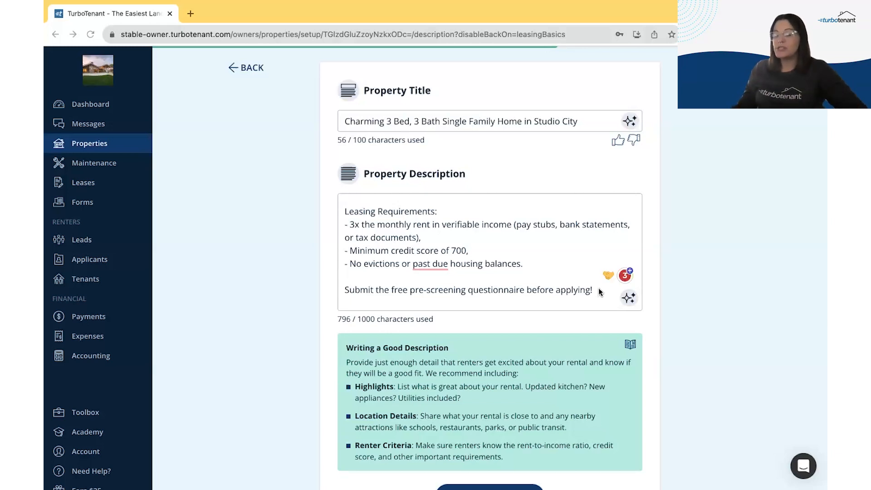
pyautogui.scroll(-2, 755, 258)
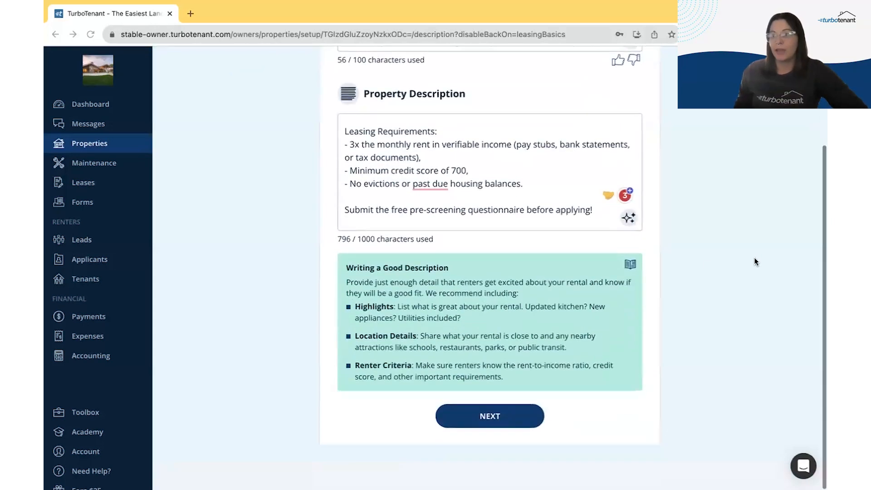
pyautogui.click(478, 414)
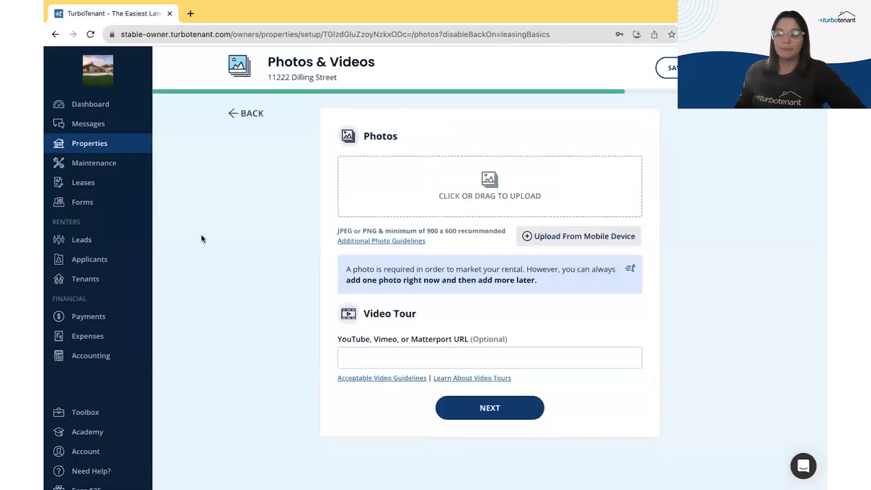
# Step: Select the twelve BB photos for upload, then reload the page after the upload error
pyautogui.click(407, 192)
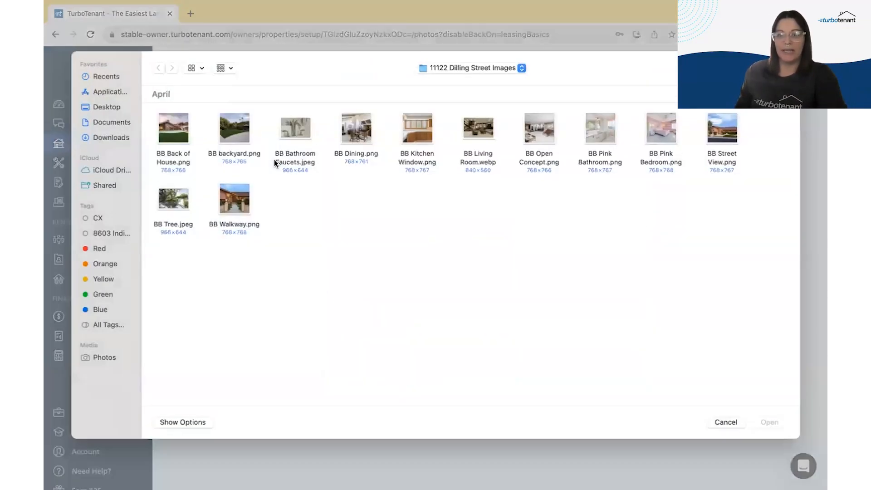
pyautogui.click(173, 126)
pyautogui.click(234, 129)
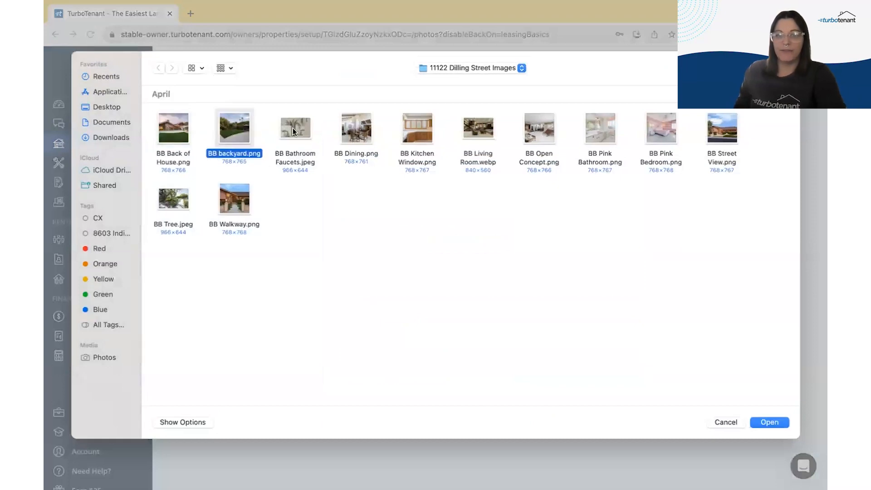
pyautogui.click(187, 129)
pyautogui.moveTo(271, 135); pyautogui.dragTo(722, 128)
pyautogui.moveTo(227, 200); pyautogui.dragTo(178, 200)
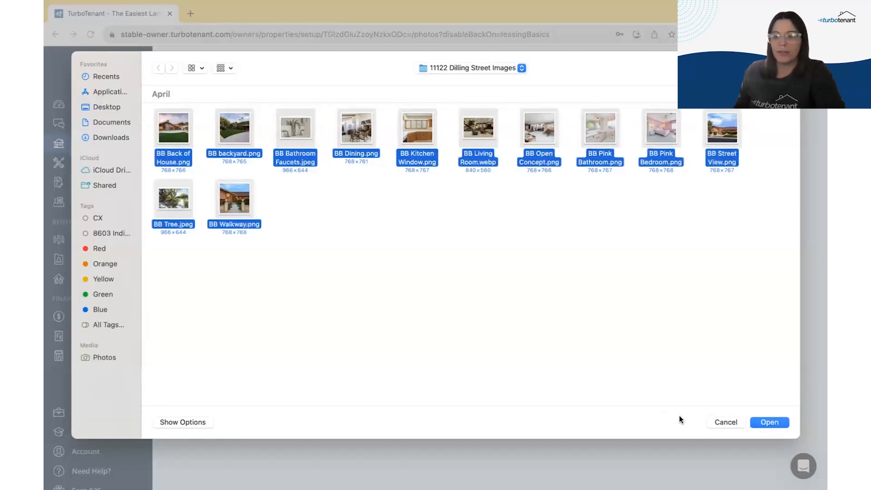
pyautogui.click(771, 423)
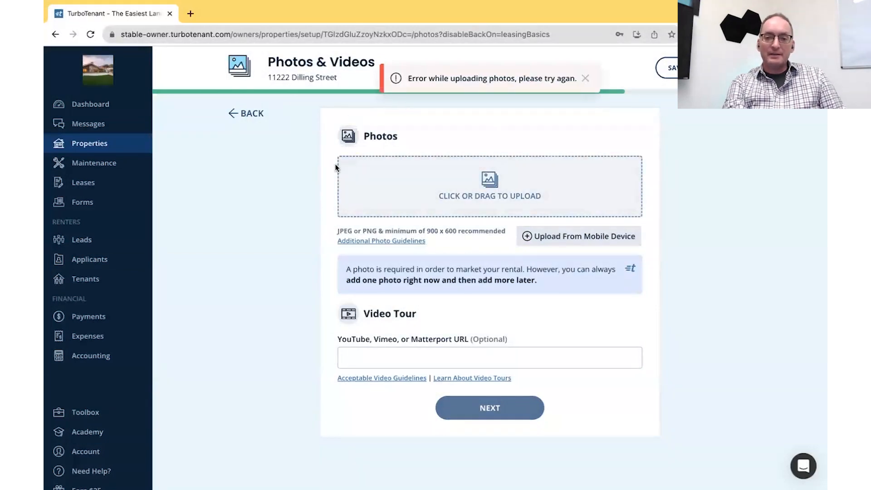
pyautogui.click(90, 37)
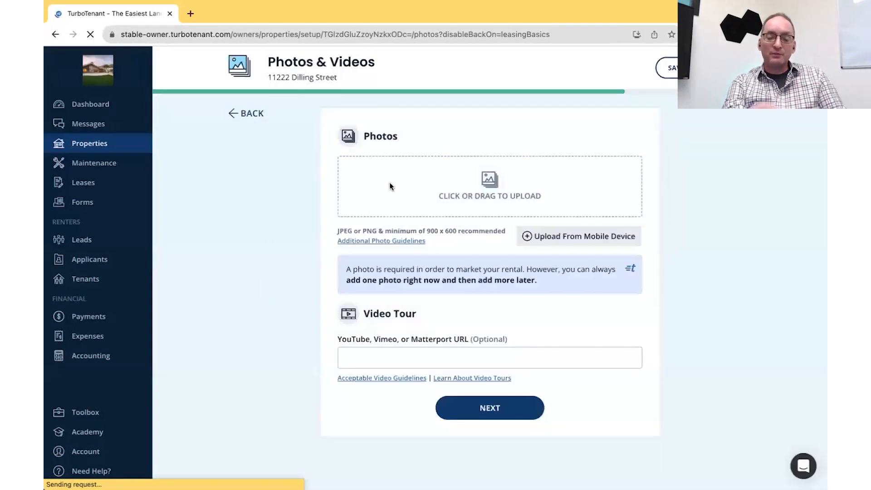
# Step: Reselect all twelve BB house photos, from back of house to tree, and upload them
pyautogui.click(471, 184)
pyautogui.click(173, 115)
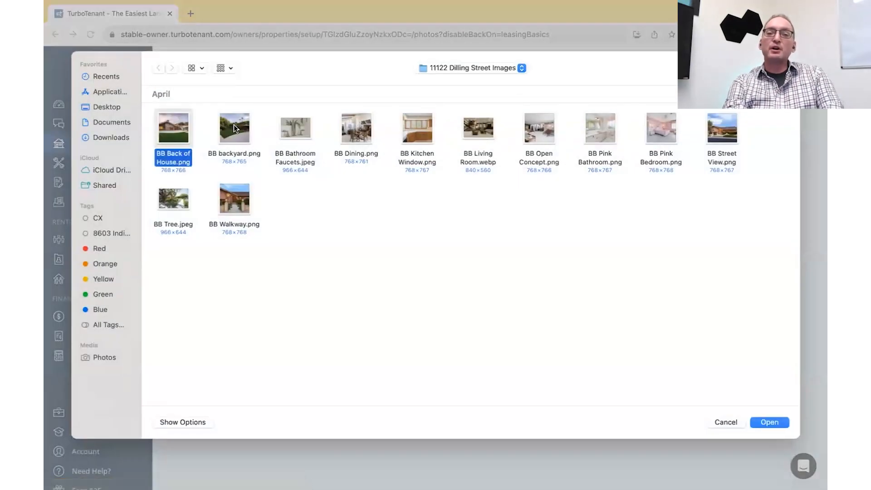
pyautogui.keyDown('super'); pyautogui.click(233, 124); pyautogui.keyUp('super')
pyautogui.keyDown('super'); pyautogui.click(295, 126); pyautogui.keyUp('super')
pyautogui.keyDown('super'); pyautogui.click(356, 126); pyautogui.keyUp('super')
pyautogui.keyDown('super'); pyautogui.click(413, 129); pyautogui.keyUp('super')
pyautogui.keyDown('super'); pyautogui.click(479, 128); pyautogui.keyUp('super')
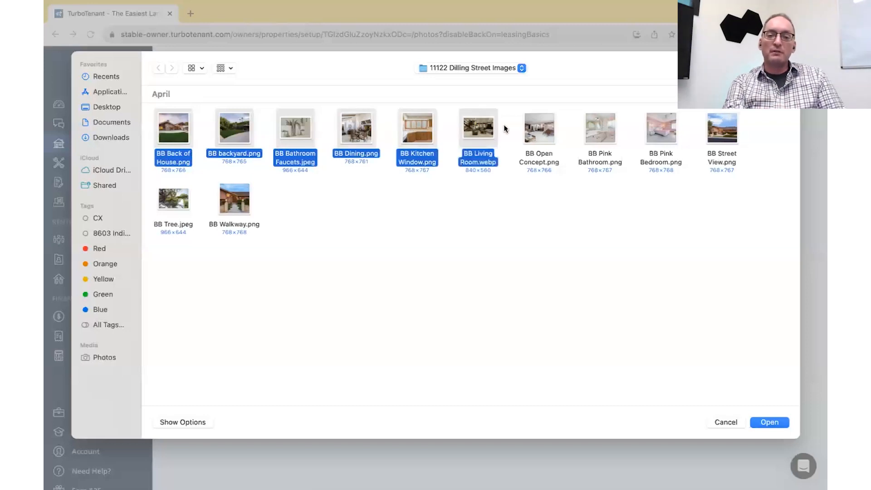
pyautogui.keyDown('super'); pyautogui.click(539, 128); pyautogui.keyUp('super')
pyautogui.keyDown('super'); pyautogui.click(600, 128); pyautogui.keyUp('super')
pyautogui.keyDown('super'); pyautogui.click(661, 128); pyautogui.keyUp('super')
pyautogui.keyDown('super'); pyautogui.click(722, 128); pyautogui.keyUp('super')
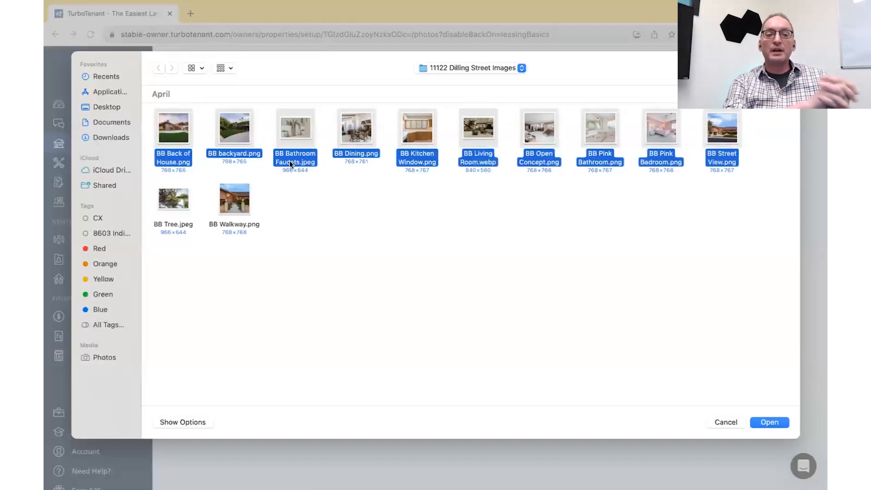
pyautogui.keyDown('super'); pyautogui.click(234, 199); pyautogui.keyUp('super')
pyautogui.keyDown('super'); pyautogui.click(173, 198); pyautogui.keyUp('super')
pyautogui.click(774, 423)
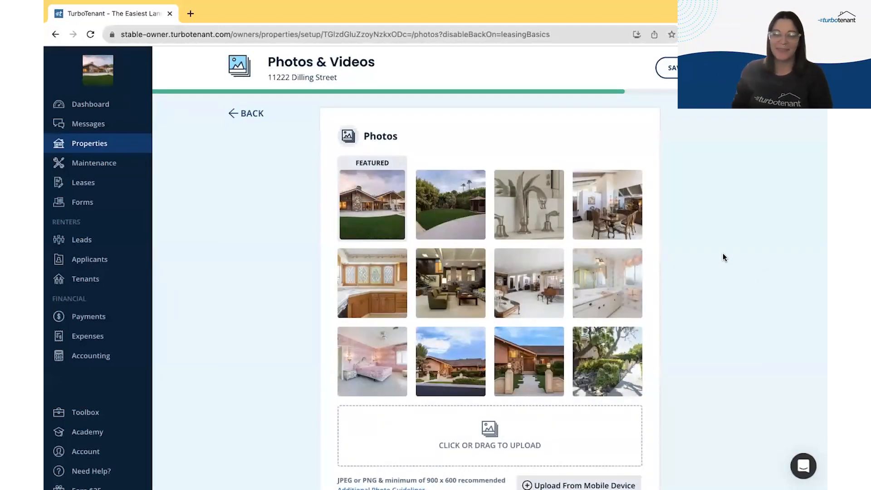
# Step: Feature the blue-sky house photo, entrance photo second, lawn photo lower, and delete the tree photo
pyautogui.scroll(-1, 723, 253)
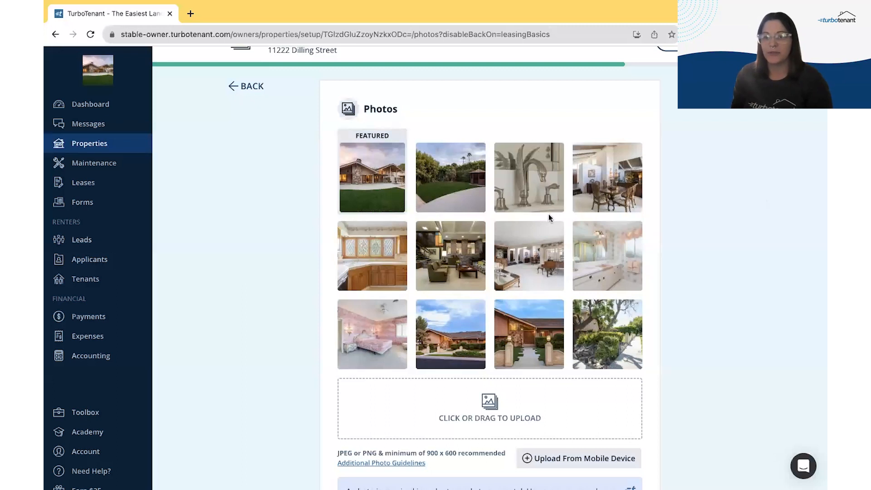
pyautogui.scroll(-2, 235, 291)
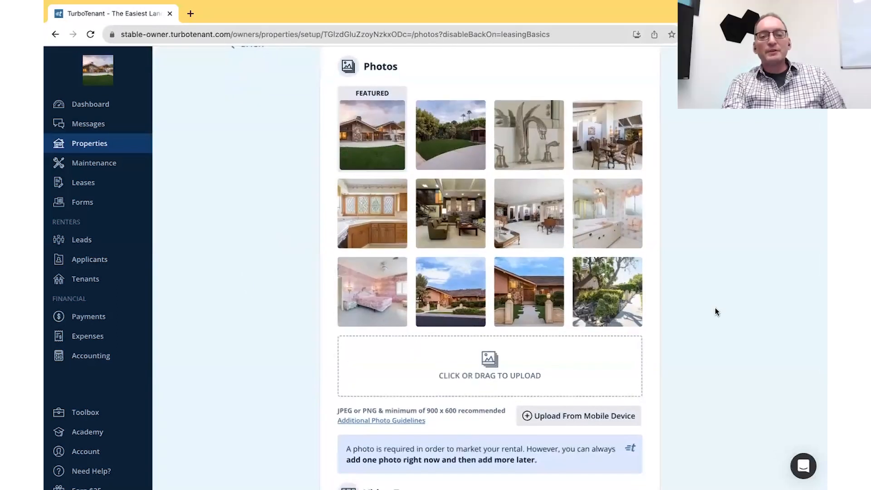
pyautogui.moveTo(525, 302)
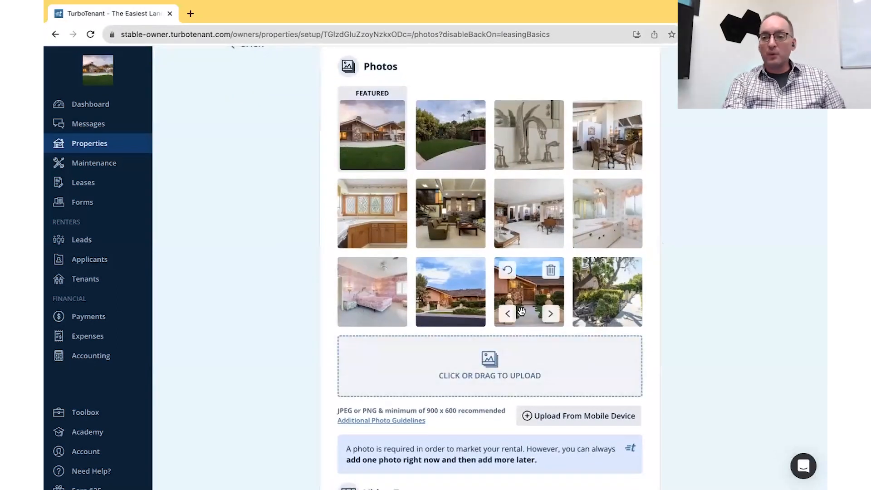
pyautogui.moveTo(451, 292); pyautogui.dragTo(373, 136)
pyautogui.moveTo(524, 292); pyautogui.dragTo(452, 137)
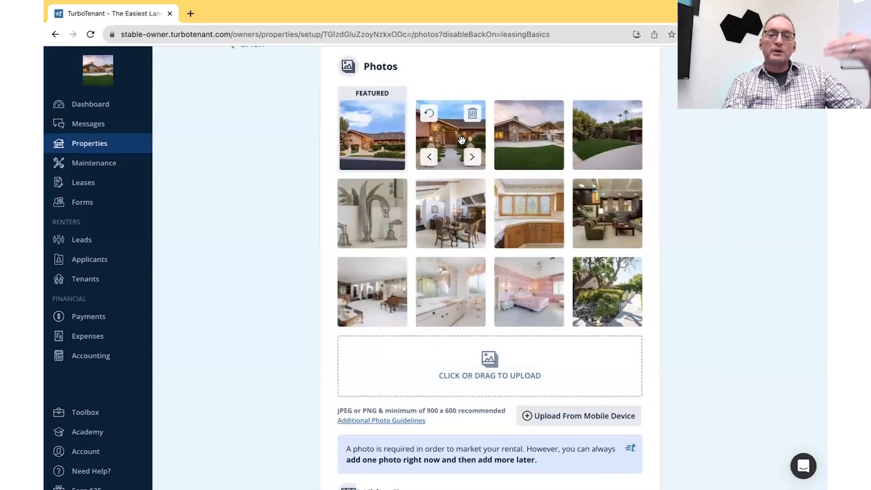
pyautogui.moveTo(534, 127); pyautogui.dragTo(530, 283)
pyautogui.moveTo(542, 136); pyautogui.dragTo(545, 295)
pyautogui.click(629, 271)
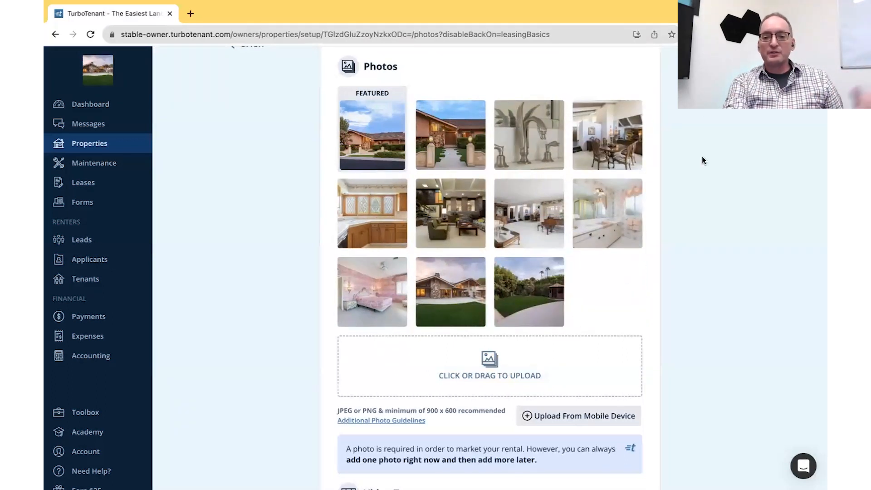
# Step: Move the living-room photo earlier and the faucet photo to the middle row's end, then continue
pyautogui.moveTo(532, 152); pyautogui.dragTo(530, 205)
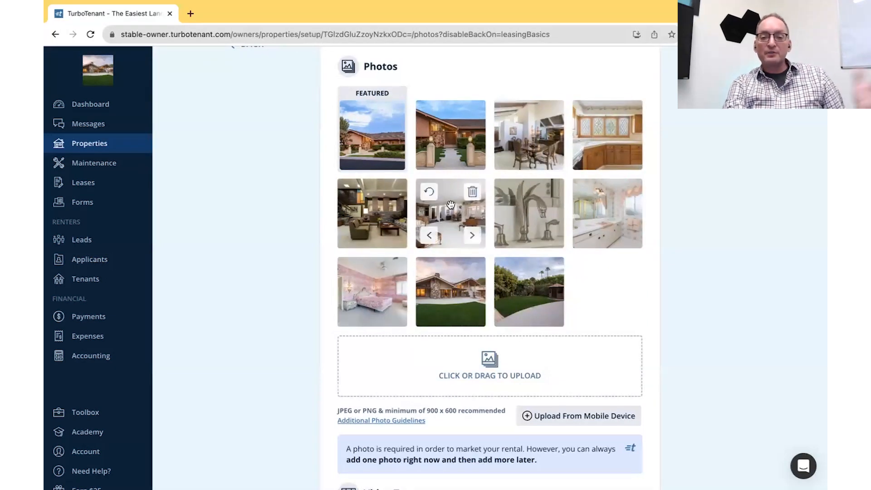
pyautogui.moveTo(387, 207); pyautogui.dragTo(533, 132)
pyautogui.moveTo(448, 215); pyautogui.dragTo(370, 215)
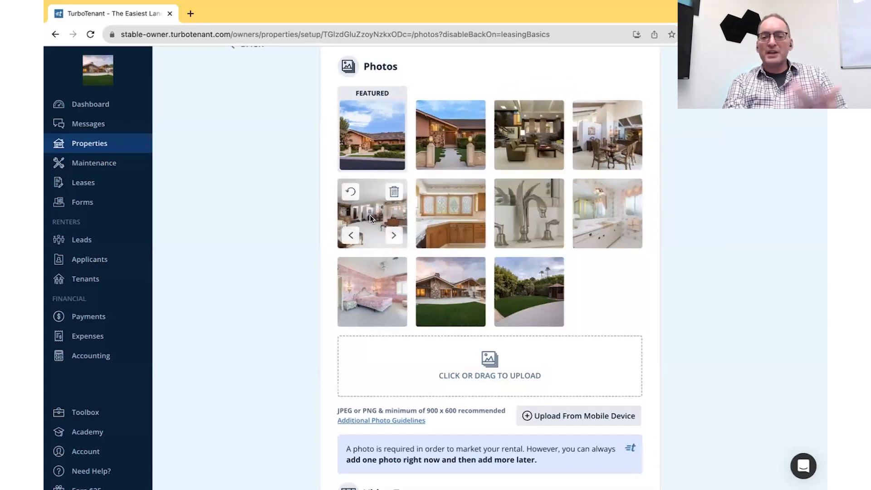
pyautogui.moveTo(558, 209); pyautogui.dragTo(607, 214)
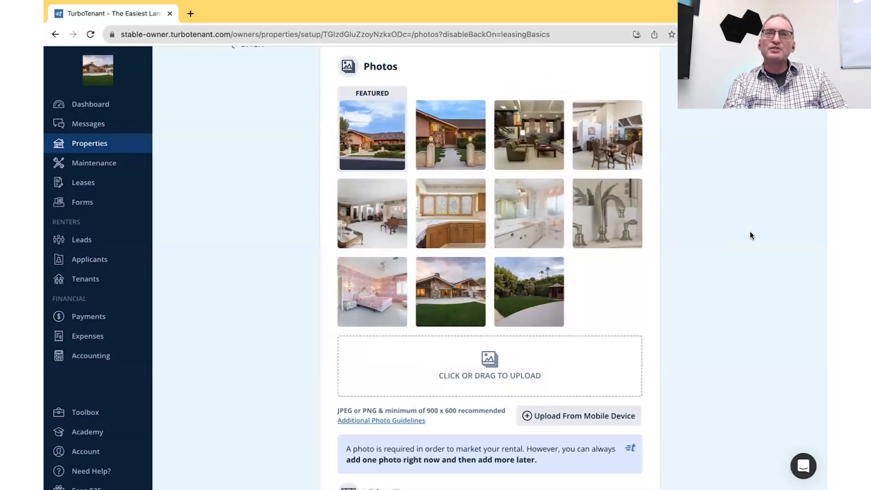
pyautogui.scroll(-2, 750, 233)
pyautogui.scroll(3, 750, 232)
pyautogui.scroll(-3, 750, 232)
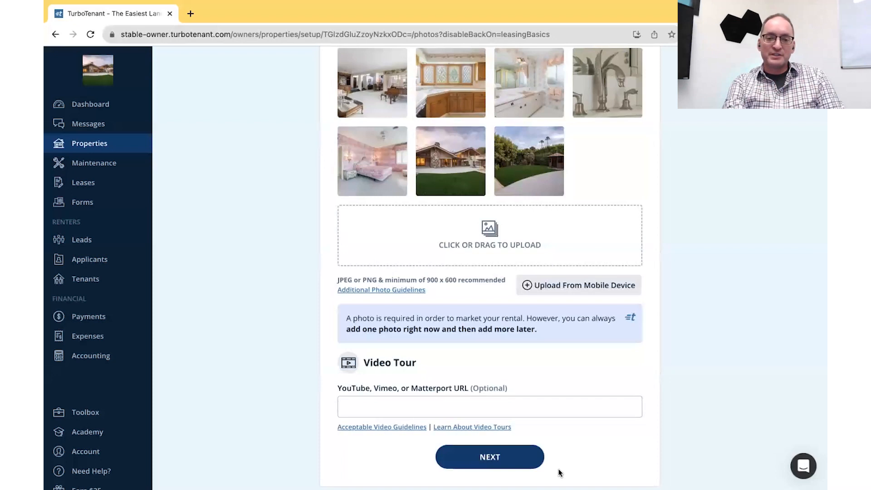
pyautogui.scroll(2, 631, 315)
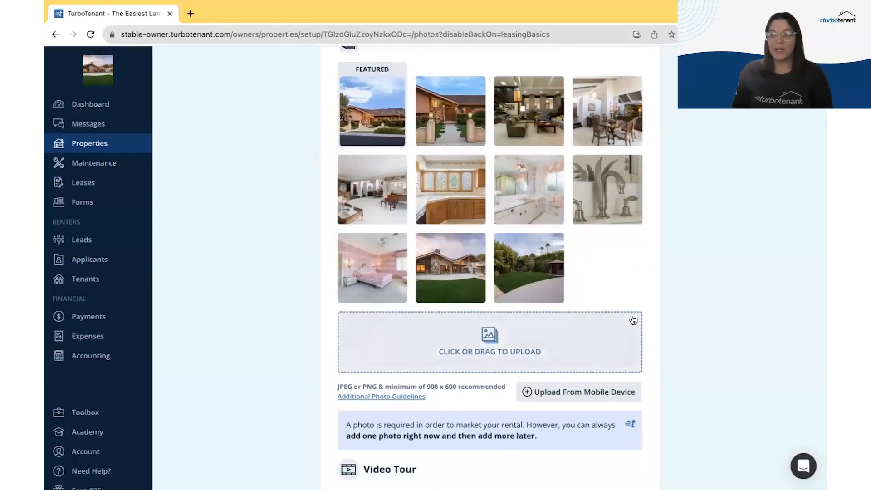
pyautogui.moveTo(545, 257)
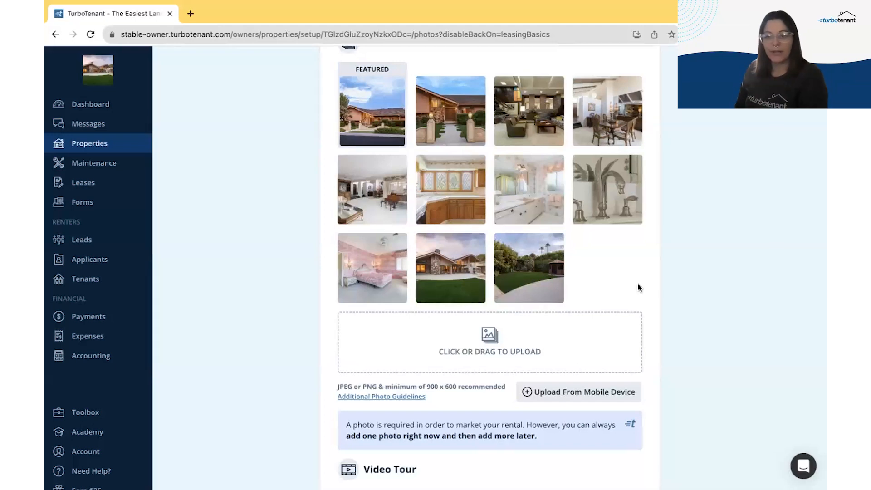
pyautogui.scroll(-3, 638, 286)
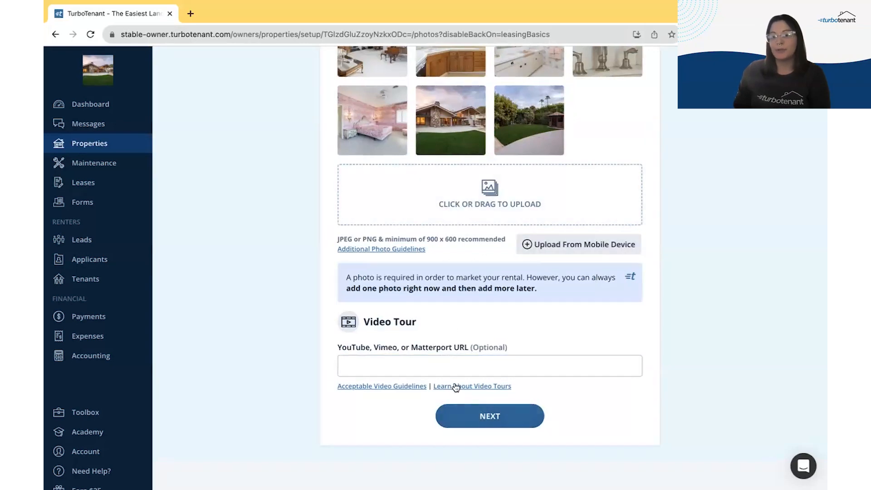
pyautogui.click(502, 416)
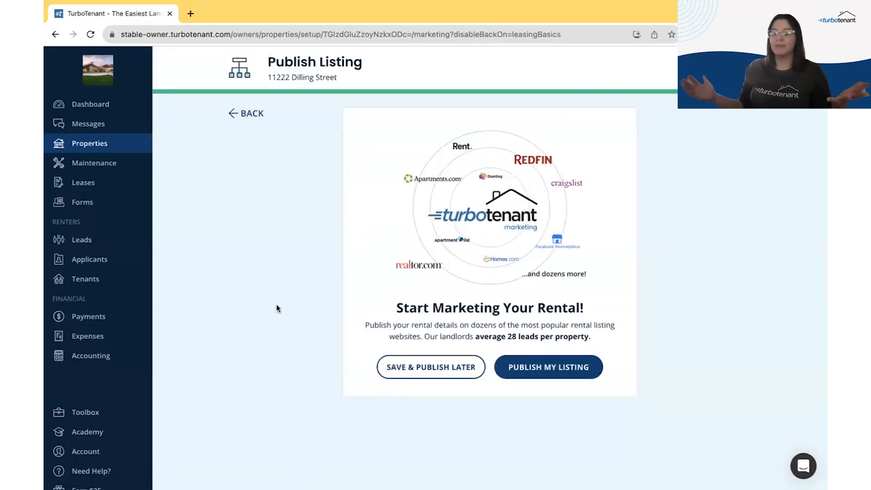
pyautogui.click(562, 369)
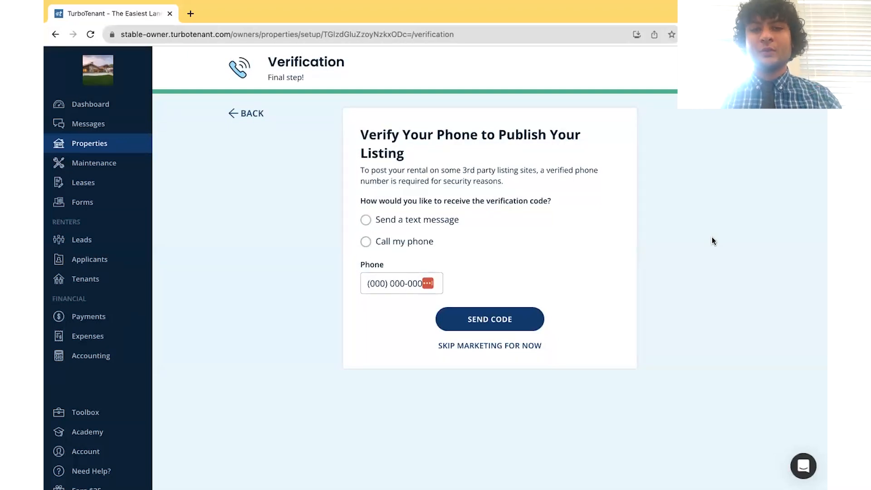
pyautogui.click(425, 222)
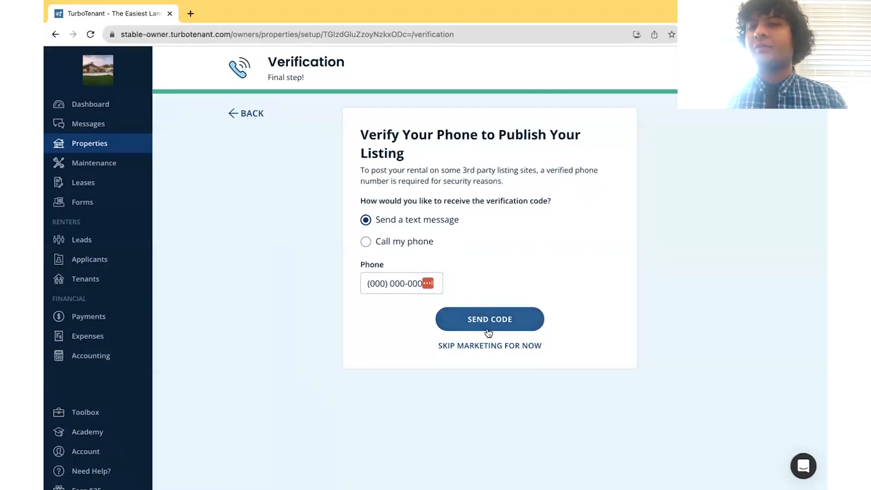
pyautogui.click(446, 347)
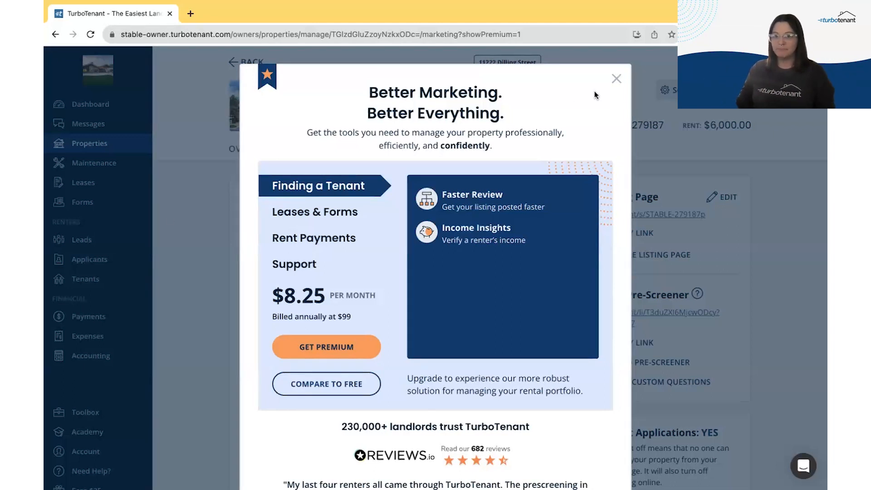
# Step: Dismiss the $8.25/month Premium upgrade offer
pyautogui.click(615, 78)
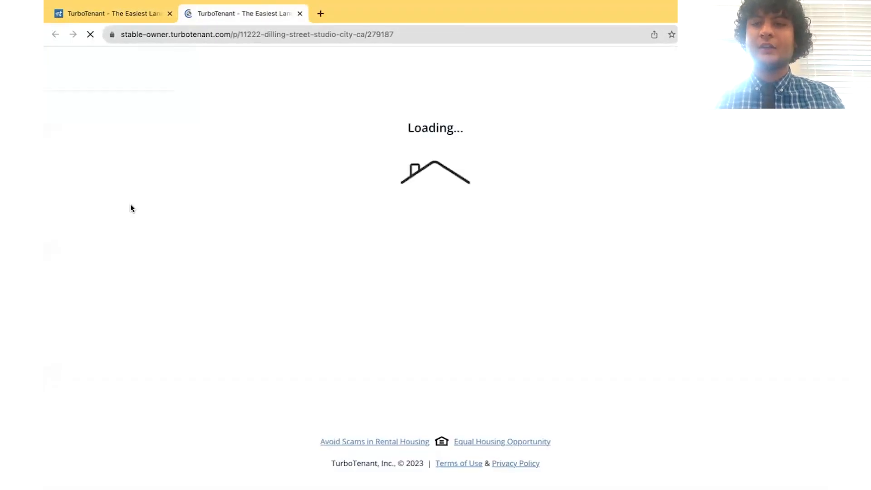
pyautogui.scroll(-1, 142, 323)
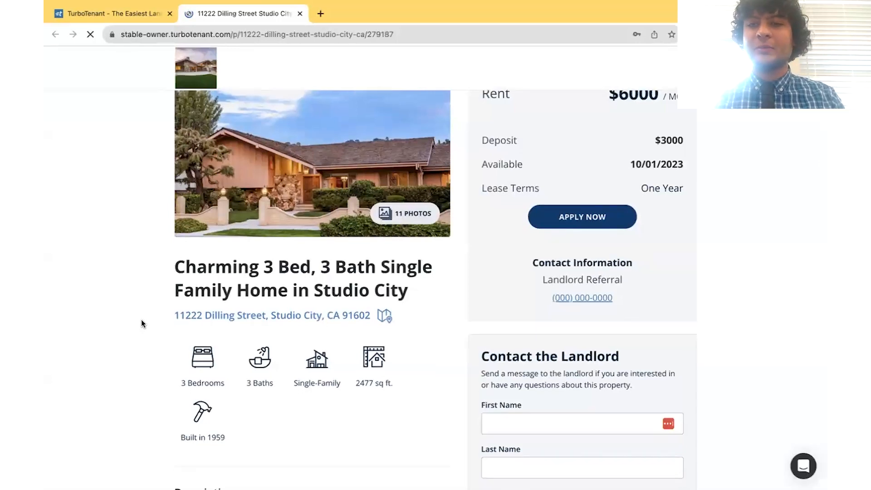
pyautogui.scroll(-3, 137, 382)
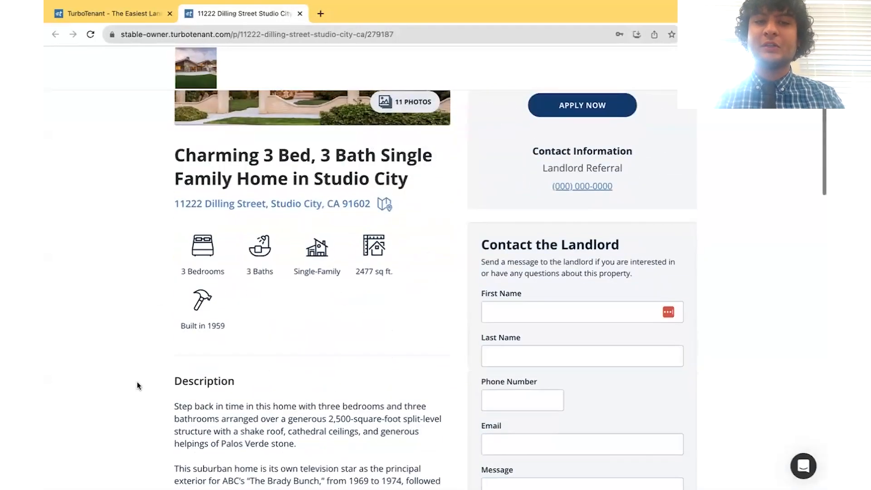
pyautogui.scroll(-4, 287, 438)
pyautogui.scroll(-3, 353, 355)
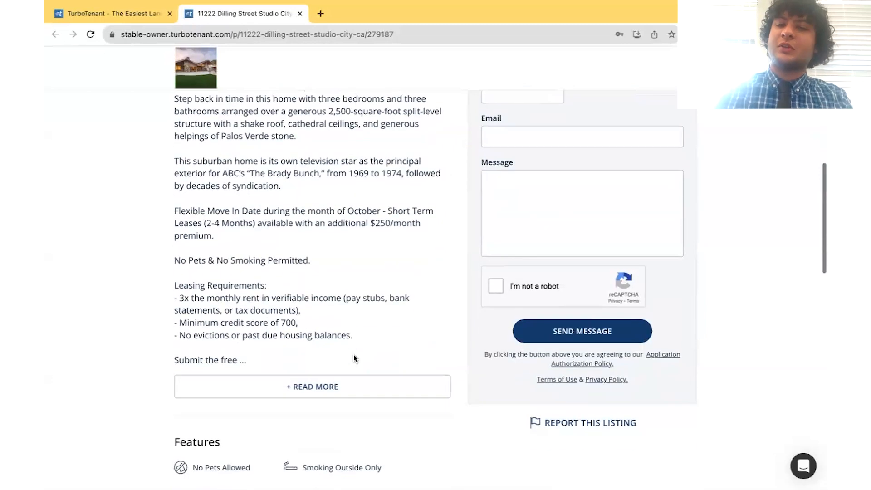
pyautogui.click(306, 388)
pyautogui.scroll(3, 142, 332)
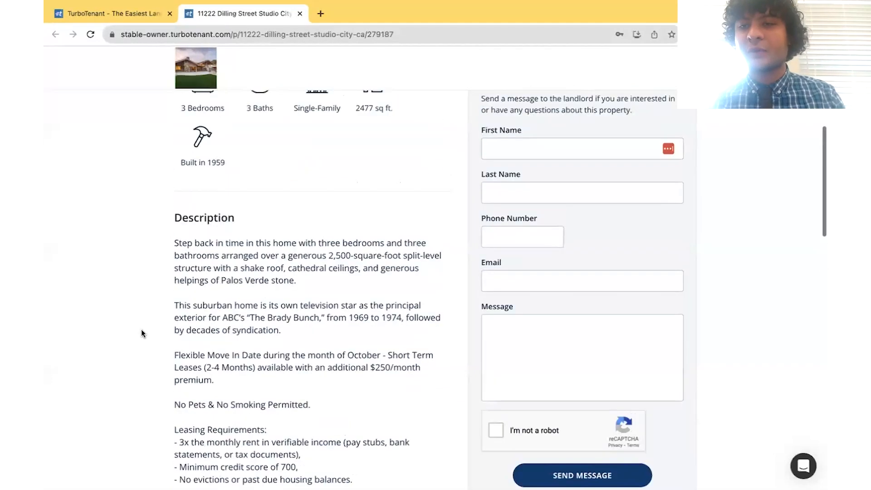
pyautogui.scroll(6, 142, 333)
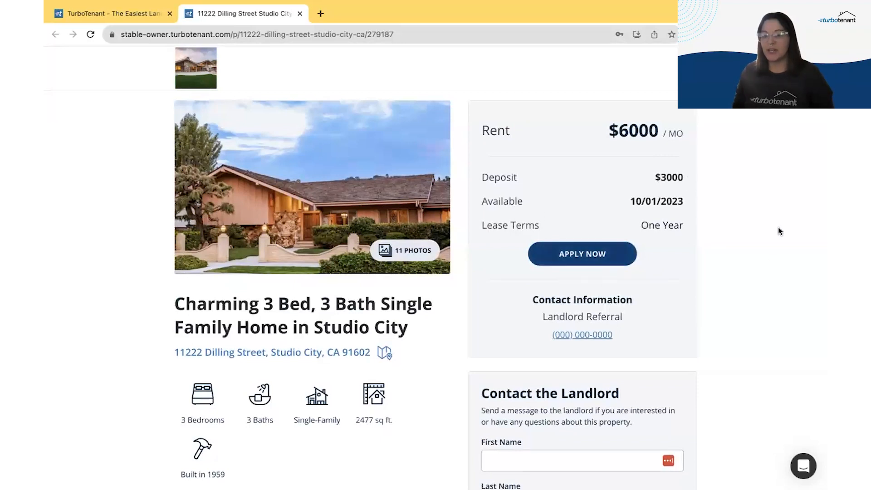
# Step: Try the listing's contact message box without writing, then return to the owner's Marketing page
pyautogui.scroll(-5, 778, 227)
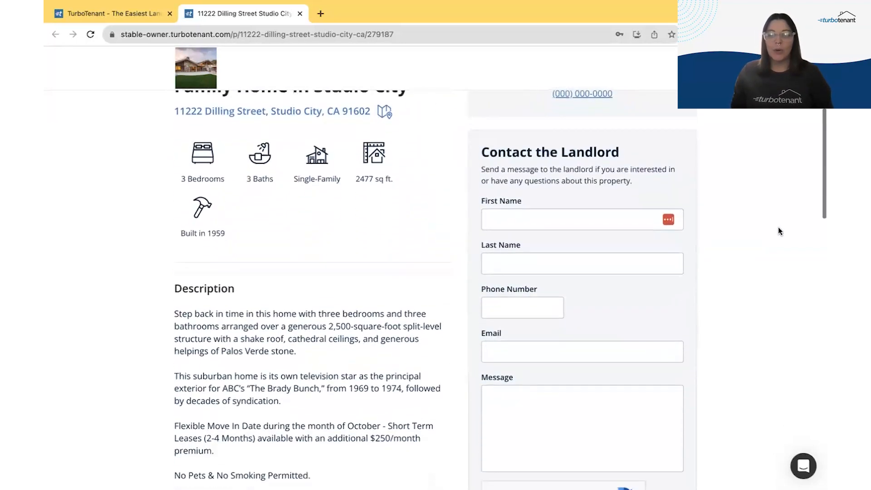
pyautogui.click(541, 391)
pyautogui.click(752, 290)
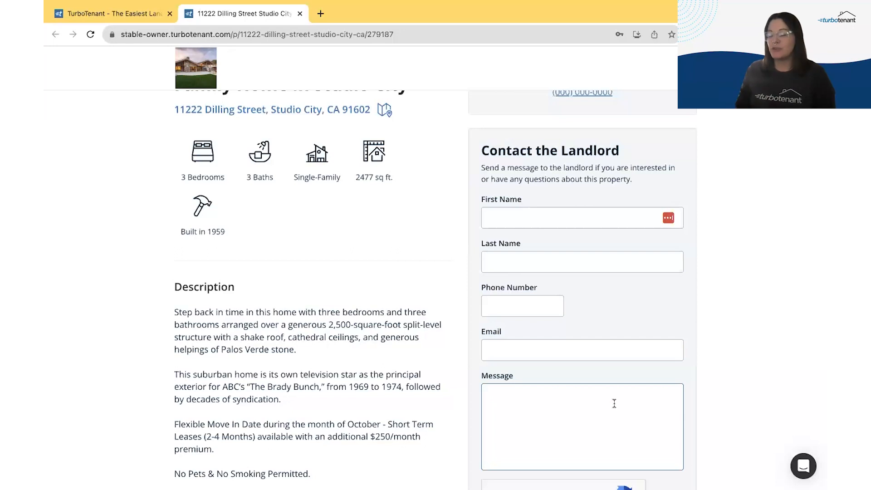
pyautogui.scroll(-4, 119, 393)
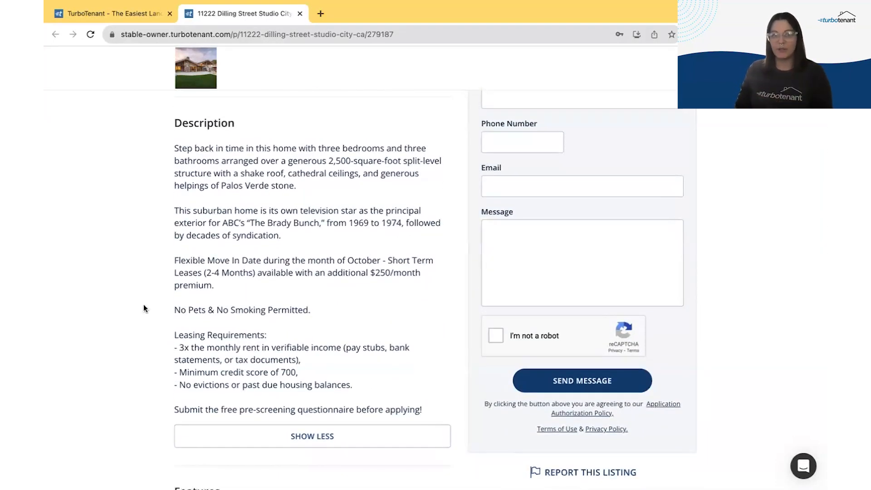
pyautogui.scroll(10, 144, 300)
pyautogui.click(146, 16)
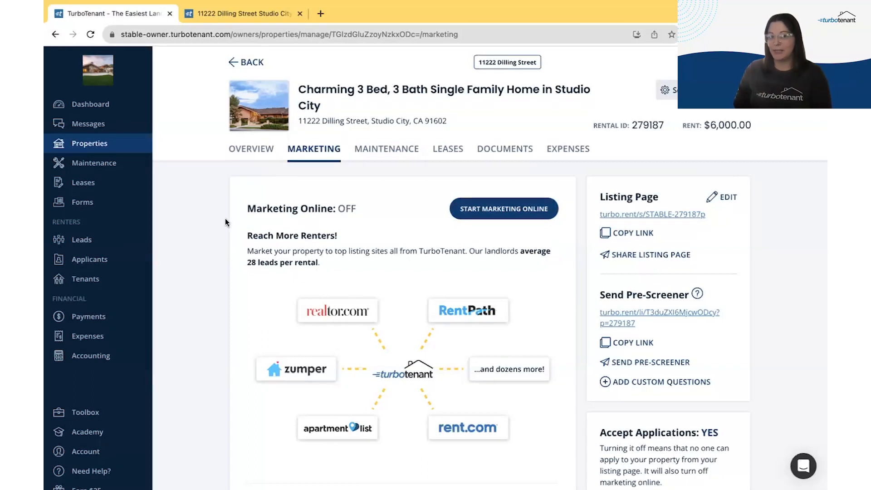
# Step: Go to the landlord dashboard, then switch to the other full-screen browser window
pyautogui.click(105, 106)
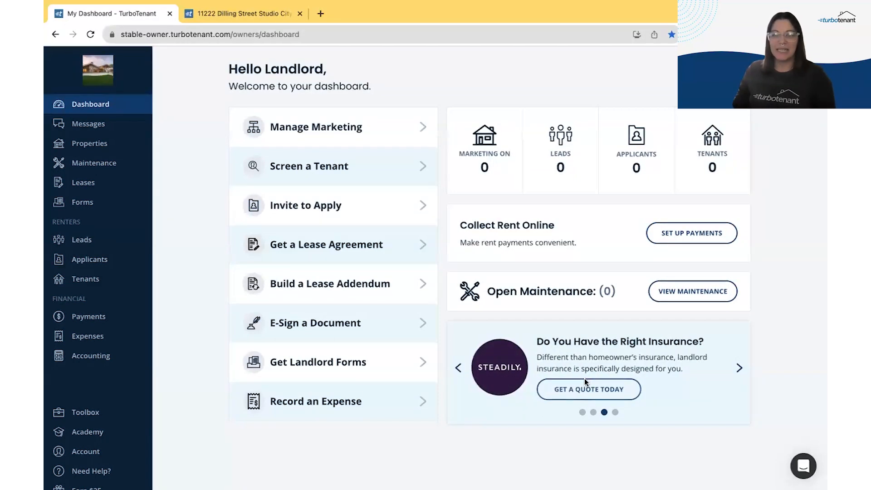
pyautogui.hotkey('ctrl', 'Left')
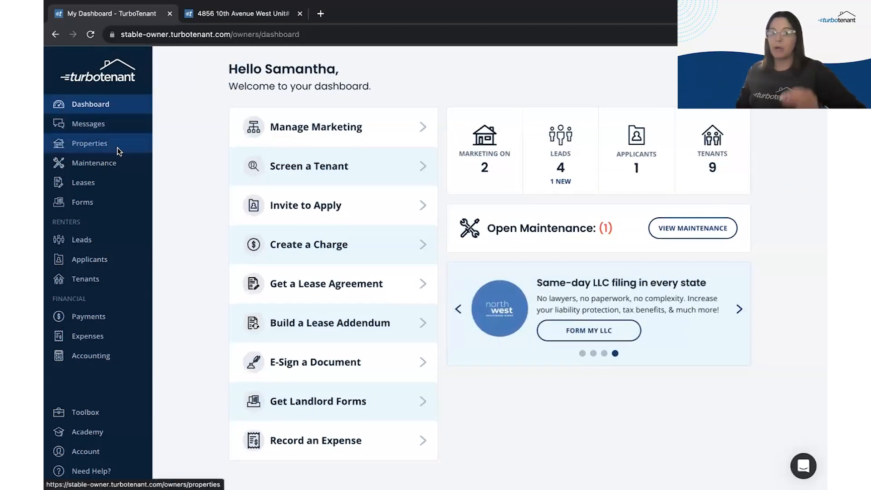
# Step: In Properties, expand the Condo Loft and Rosebud Motel units and open Rosebud Motel unit 10
pyautogui.click(94, 148)
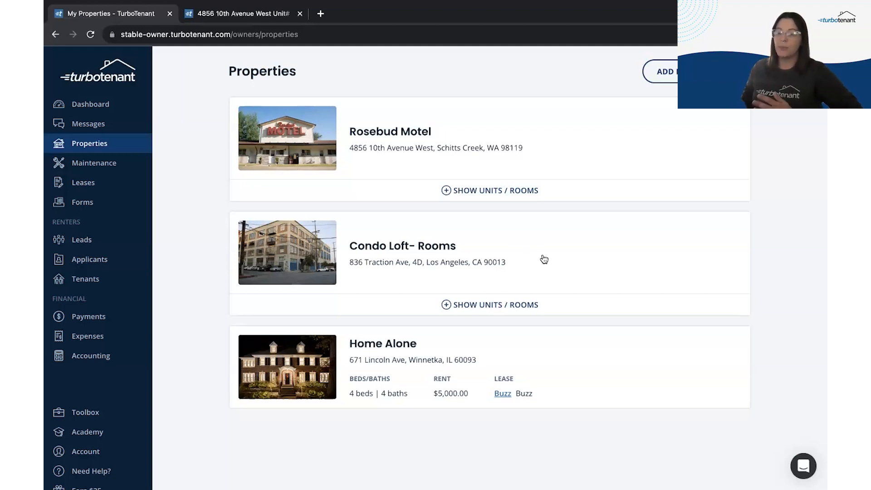
pyautogui.click(510, 306)
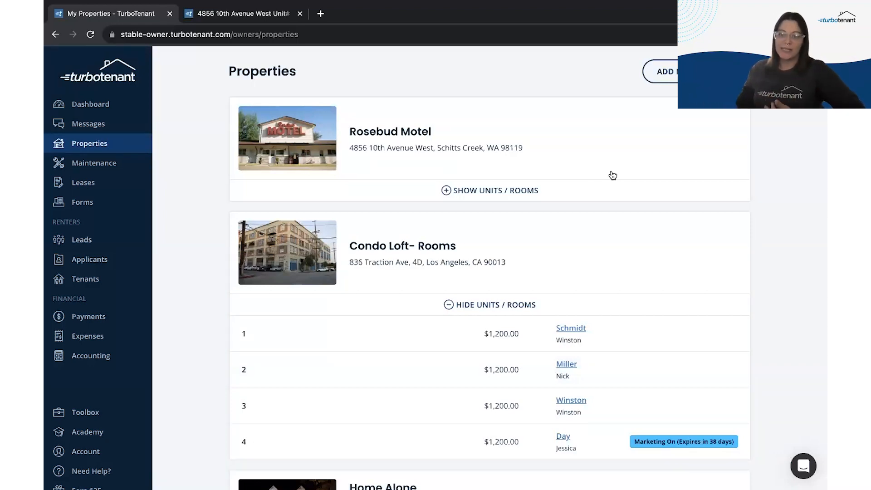
pyautogui.click(517, 194)
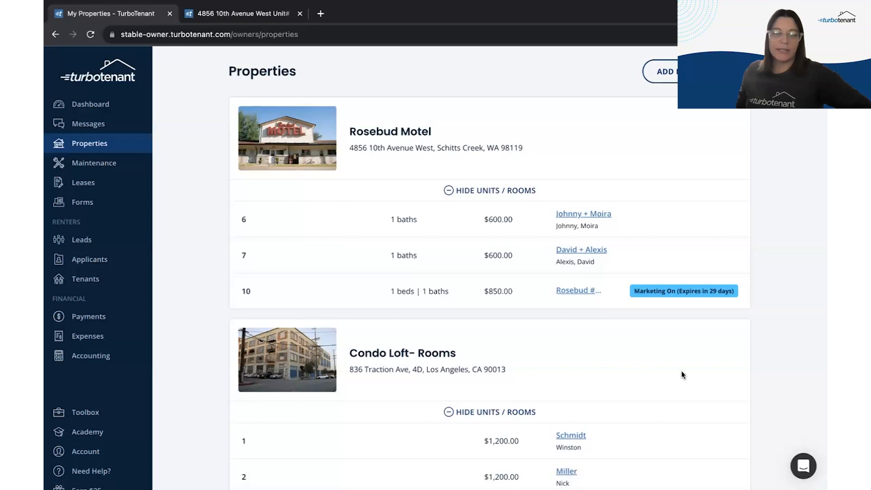
pyautogui.click(601, 290)
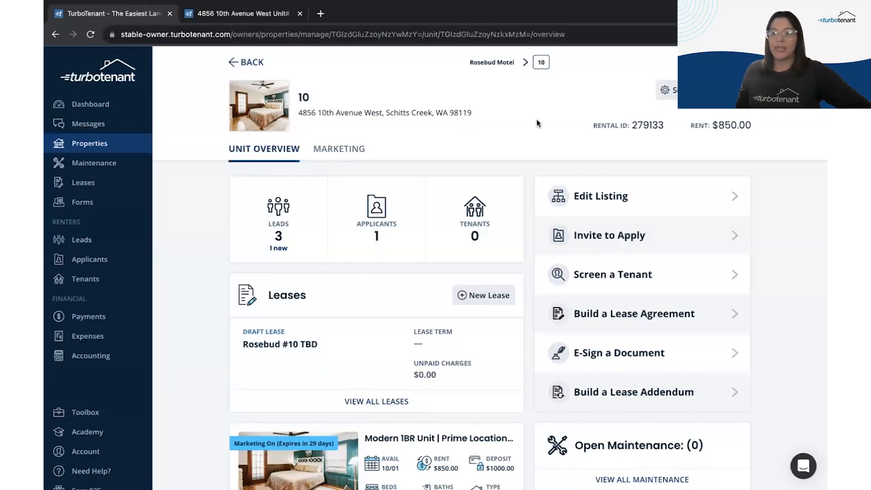
# Step: Review unit 10's public listing, return to its overview, and go to the Leads list
pyautogui.click(250, 18)
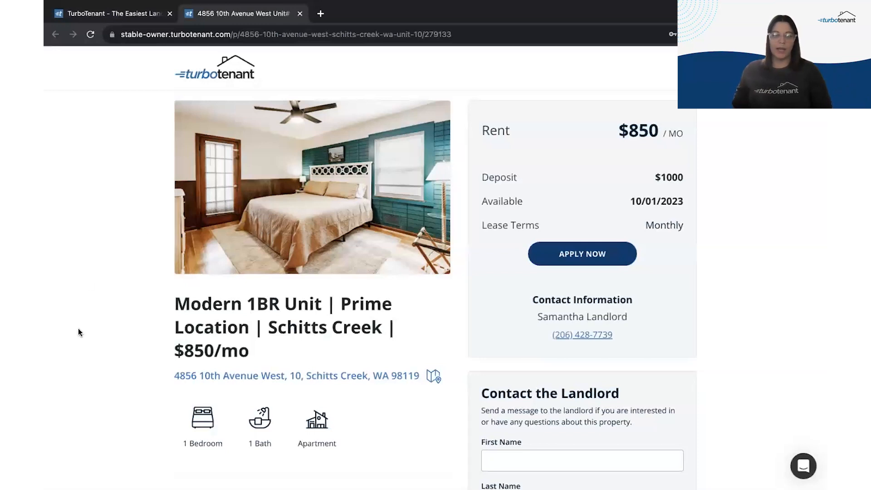
pyautogui.scroll(-5, 105, 358)
pyautogui.scroll(-3, 105, 357)
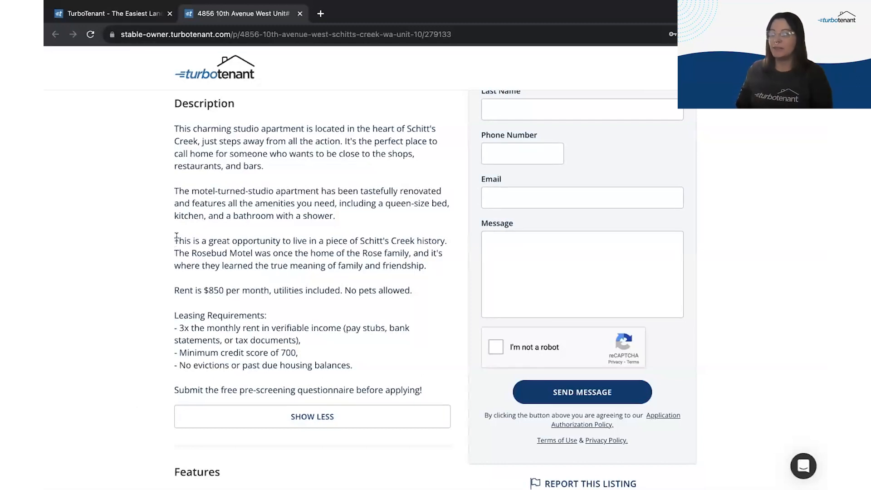
pyautogui.click(113, 11)
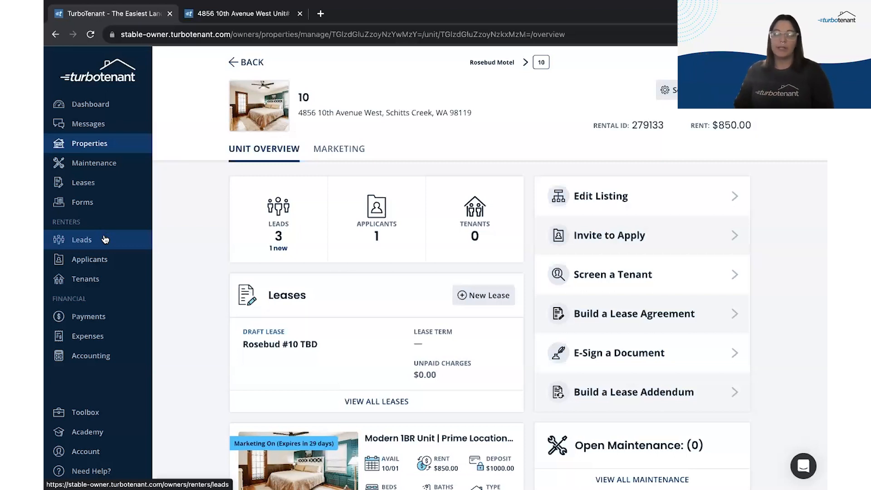
pyautogui.click(108, 240)
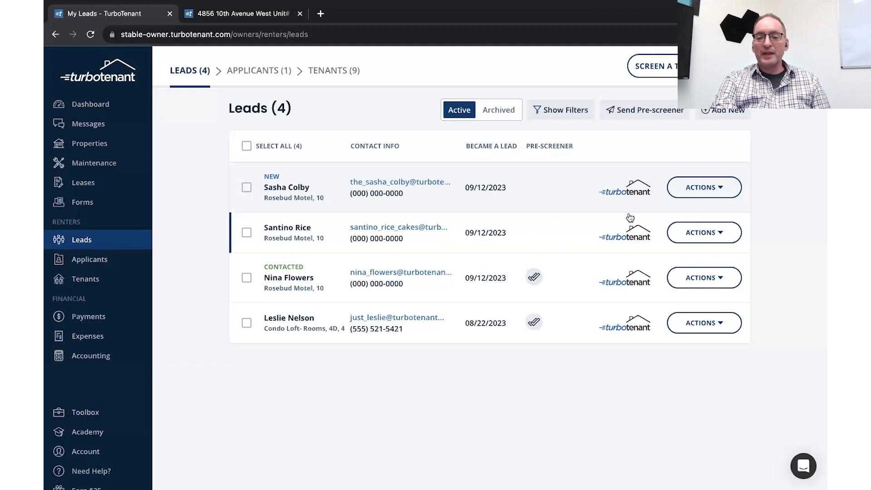
# Step: Send the second Rosebud Motel lead a pre-screener and bring up the Condo Loft lead's actions
pyautogui.click(714, 227)
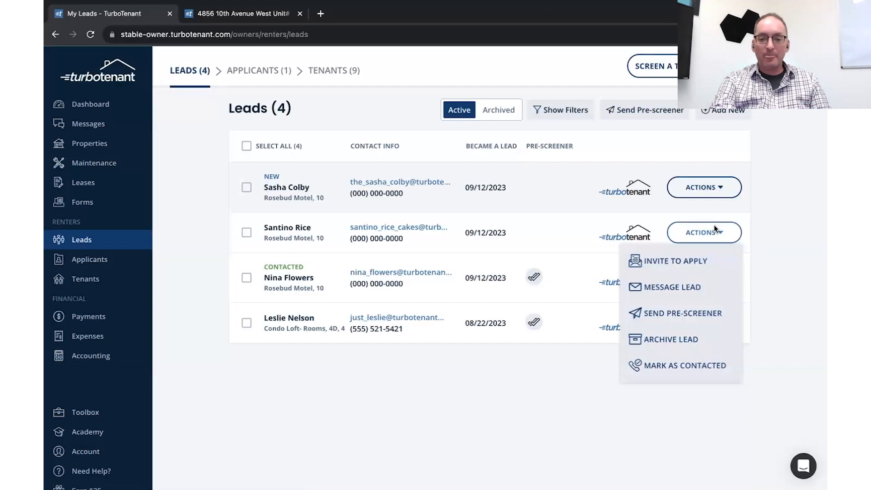
pyautogui.click(659, 316)
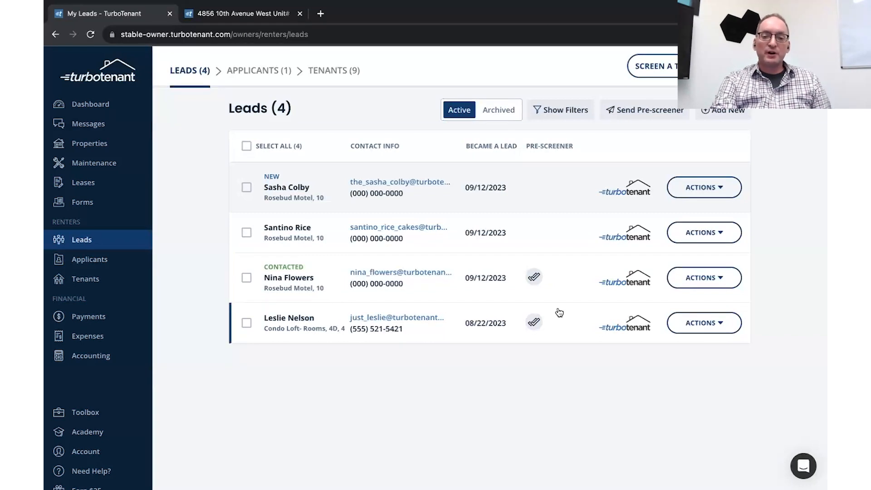
pyautogui.click(732, 323)
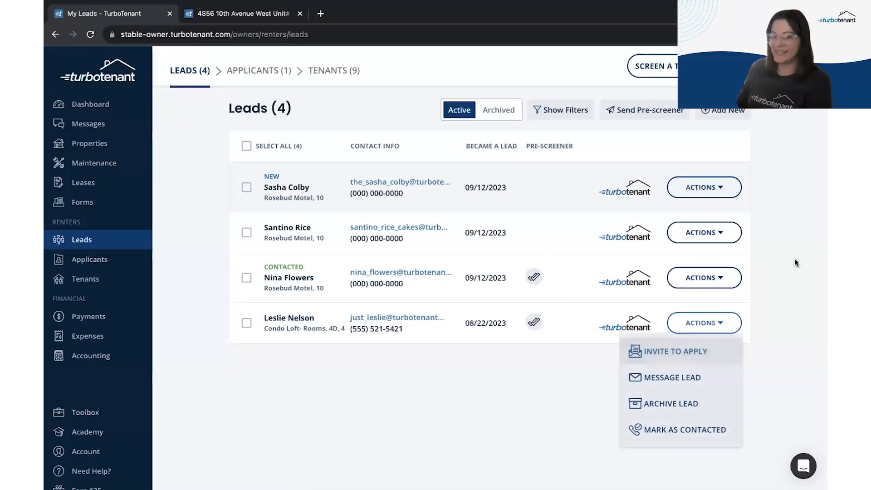
pyautogui.click(495, 423)
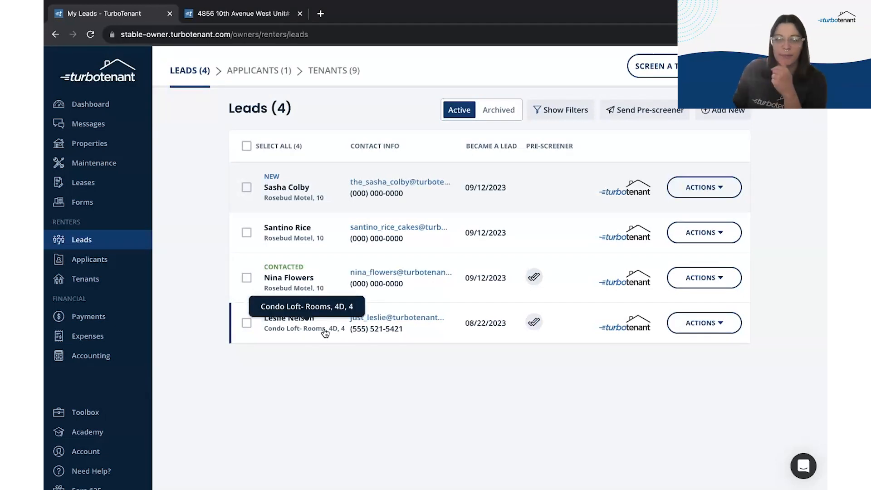
pyautogui.click(688, 328)
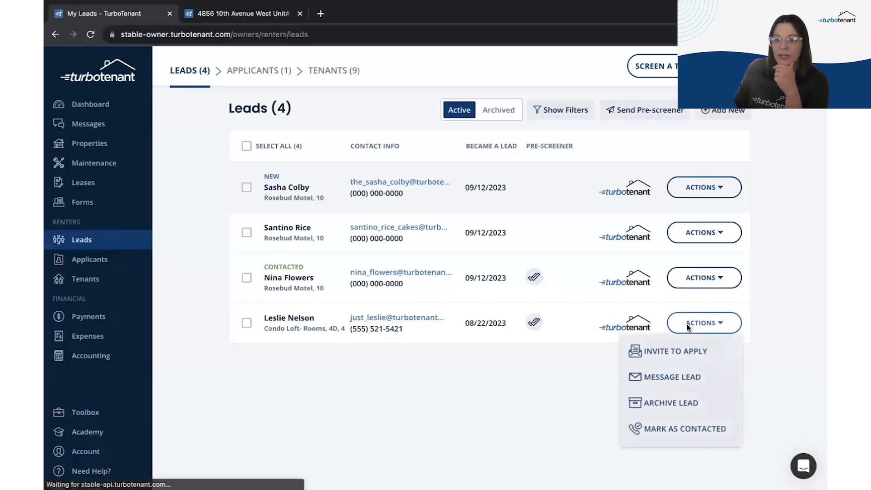
# Step: Archive the Condo Loft lead, check the Rentals filter without applying it, and open the contacted lead
pyautogui.click(701, 408)
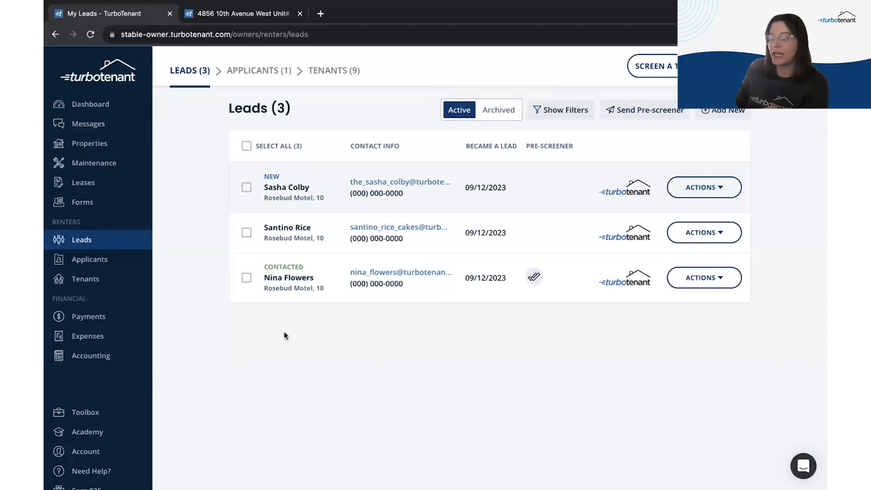
pyautogui.click(581, 112)
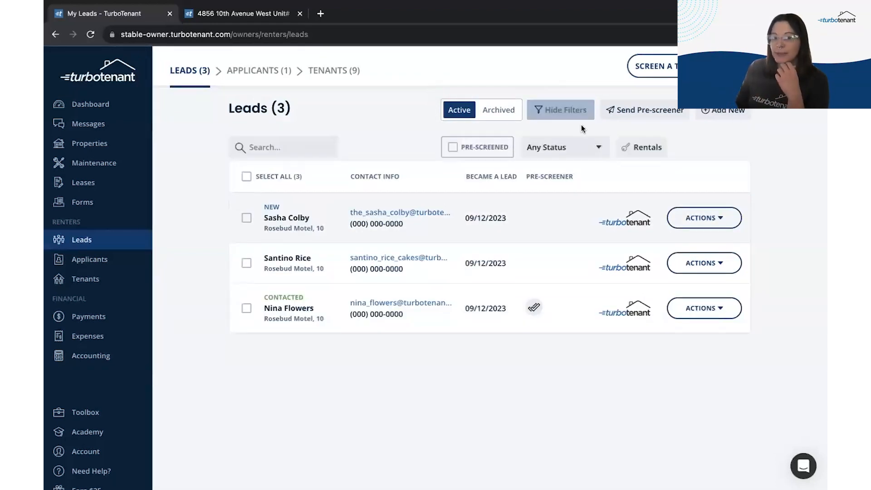
pyautogui.click(666, 142)
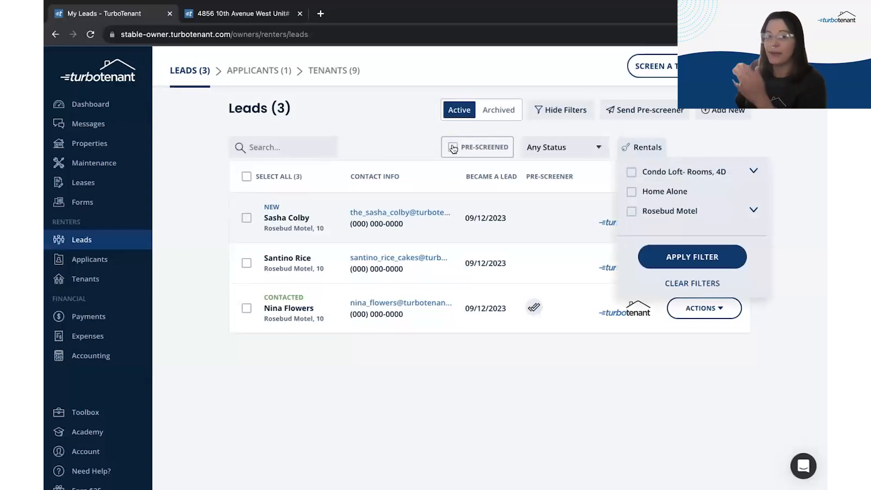
pyautogui.click(399, 131)
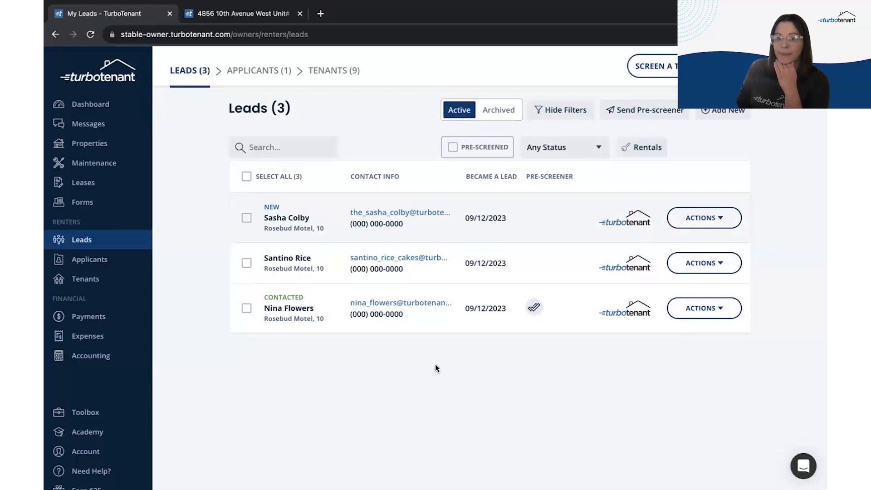
pyautogui.click(500, 312)
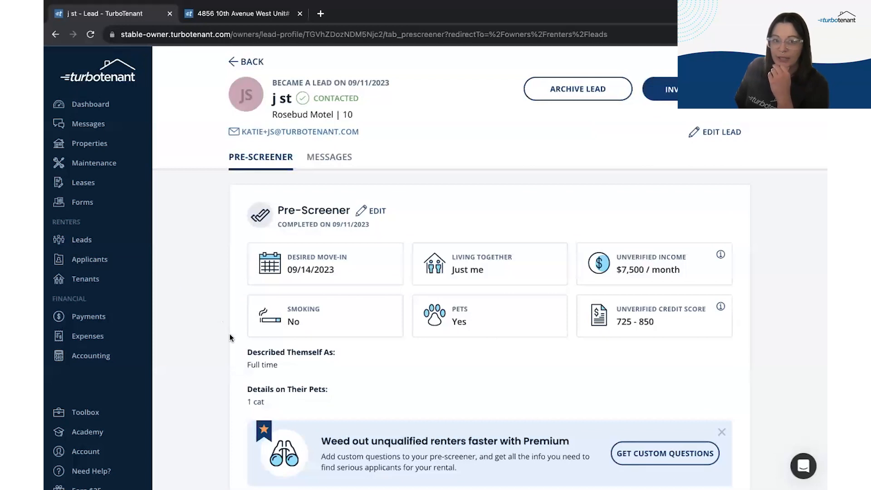
# Step: Skim the lead's pre-screener, then switch to its Messages tab and start a new note
pyautogui.scroll(-2, 229, 335)
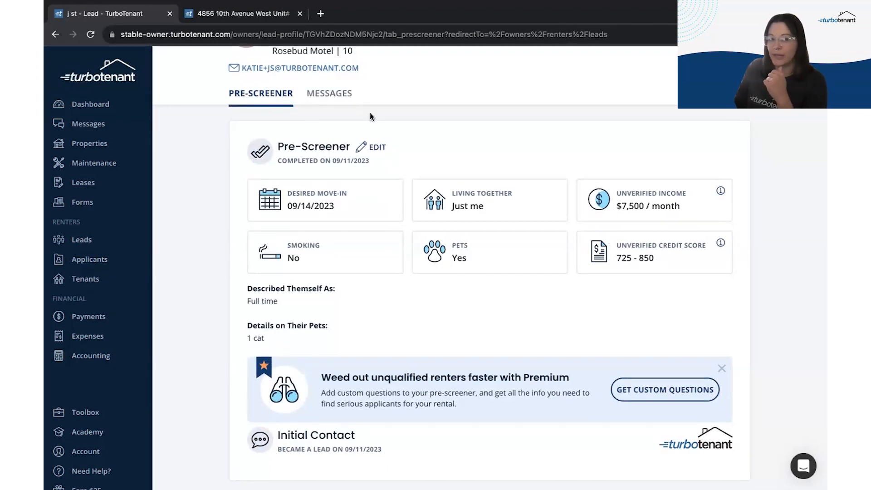
pyautogui.click(338, 98)
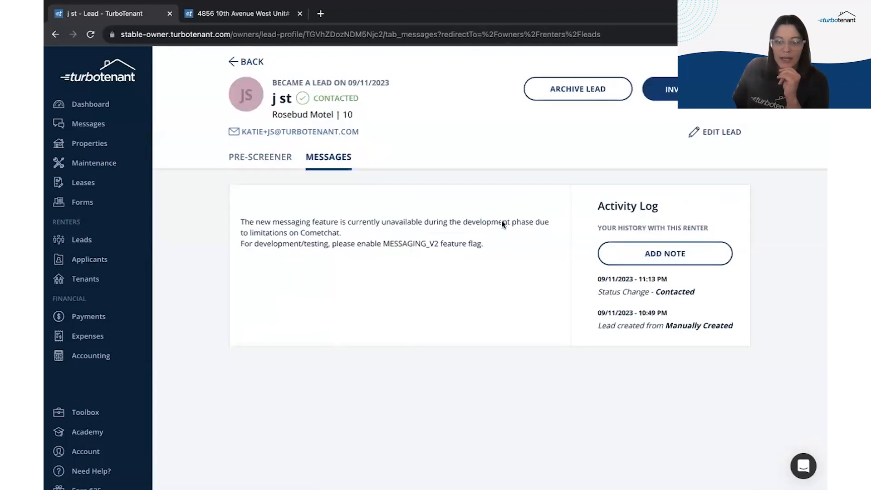
pyautogui.click(669, 252)
# Step: Save the note 'Wants to move in sooner than available and has a cat', fixing its typo
pyautogui.write('Wants to move in sooner than availal')
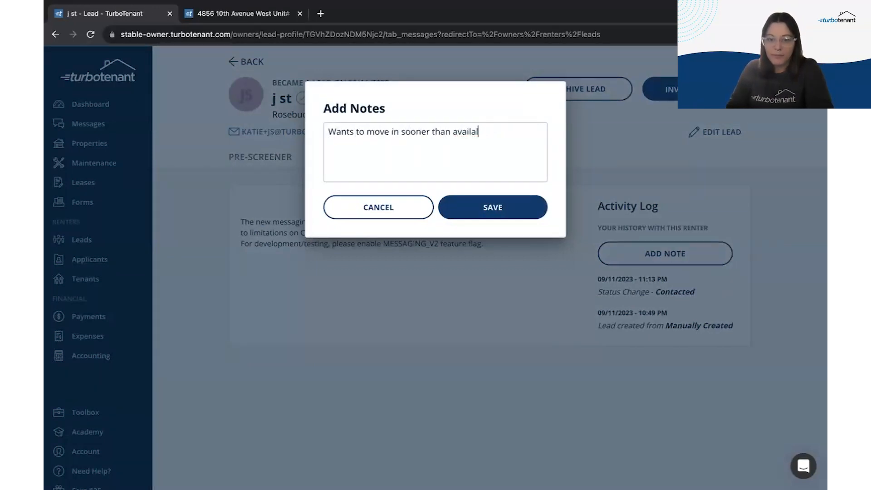
pyautogui.write('b, eane and has a cat')
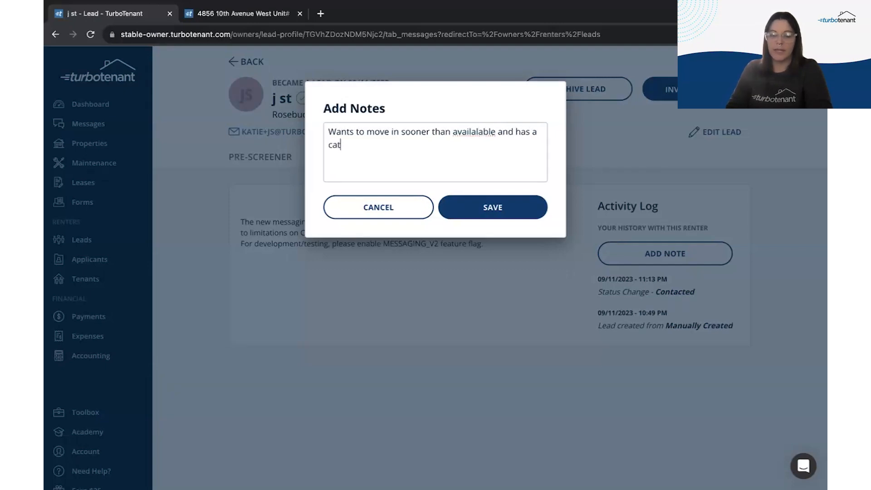
pyautogui.rightClick(470, 130)
pyautogui.click(476, 137)
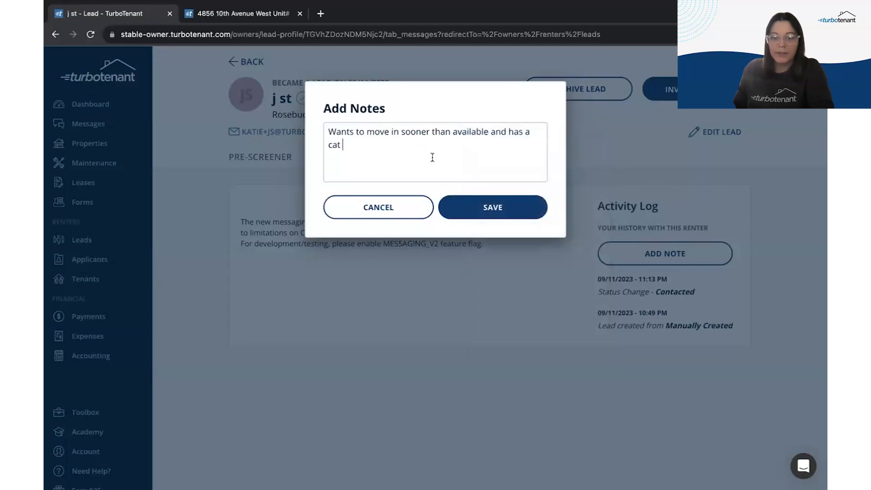
pyautogui.click(463, 208)
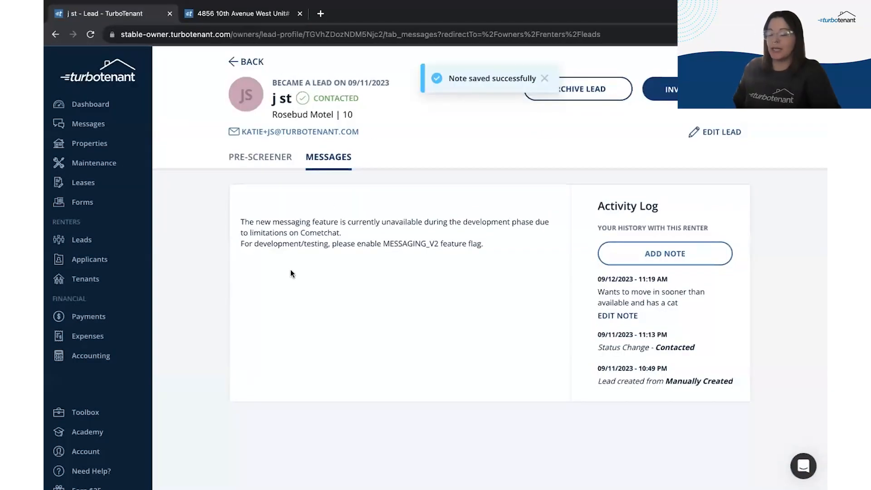
pyautogui.click(108, 243)
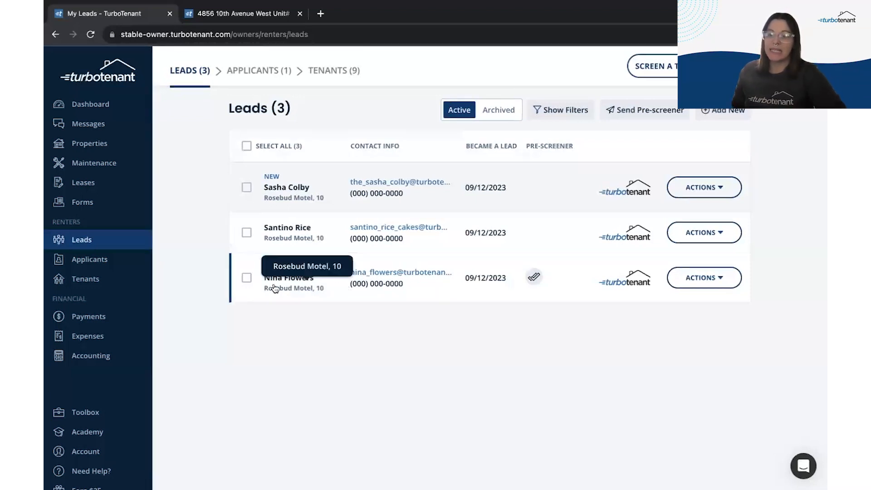
# Step: Archive the contacted lead, then open the remaining second lead's profile
pyautogui.click(712, 279)
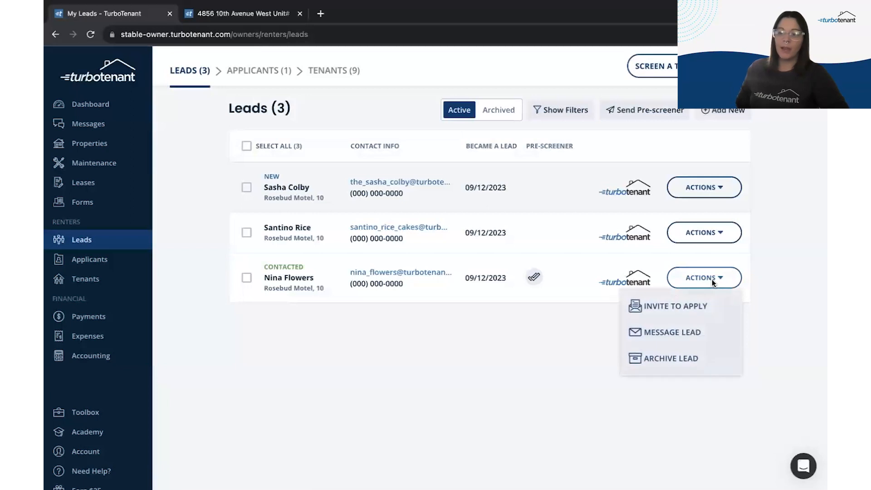
pyautogui.click(683, 360)
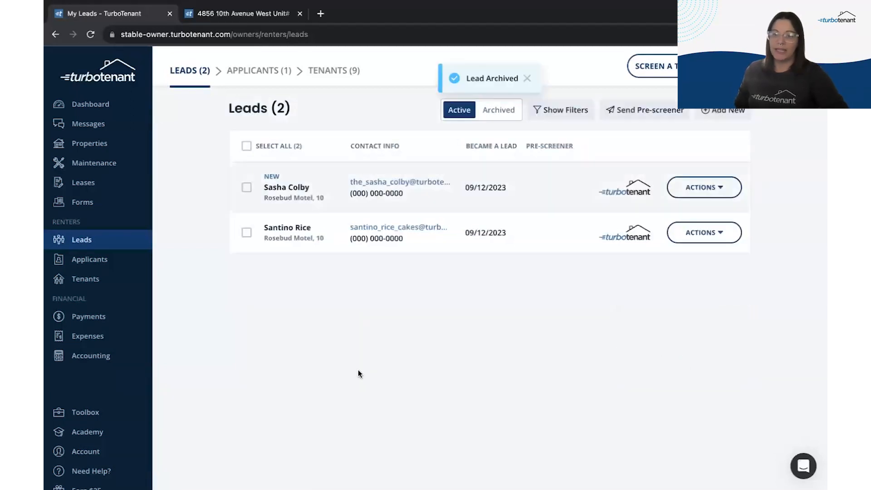
pyautogui.click(279, 246)
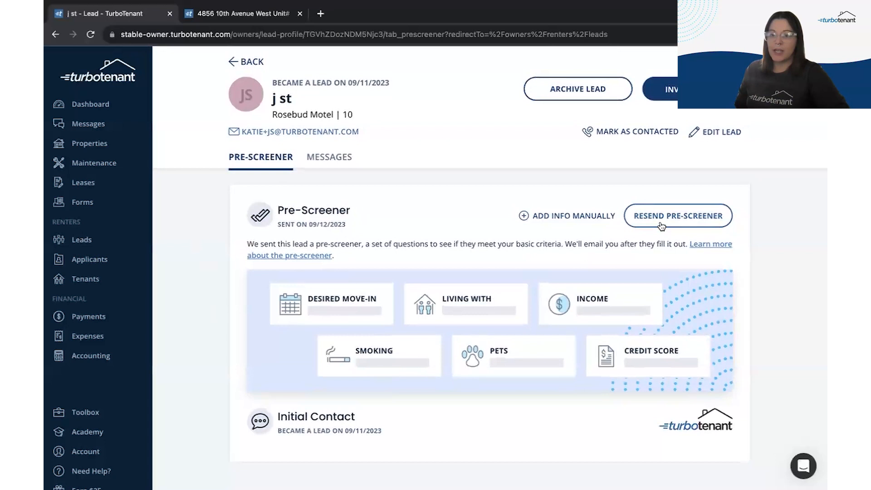
# Step: Resend the pre-screener to both Rosebud Motel leads, ending back on the Leads list
pyautogui.click(662, 225)
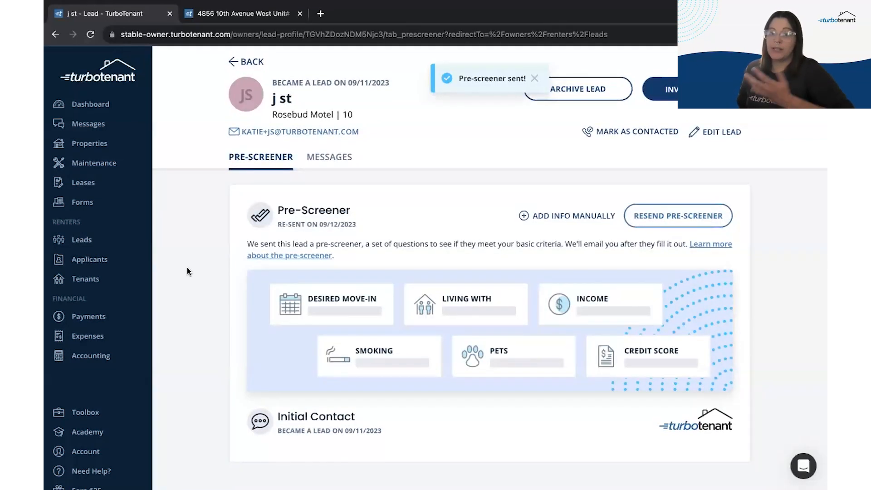
pyautogui.click(91, 239)
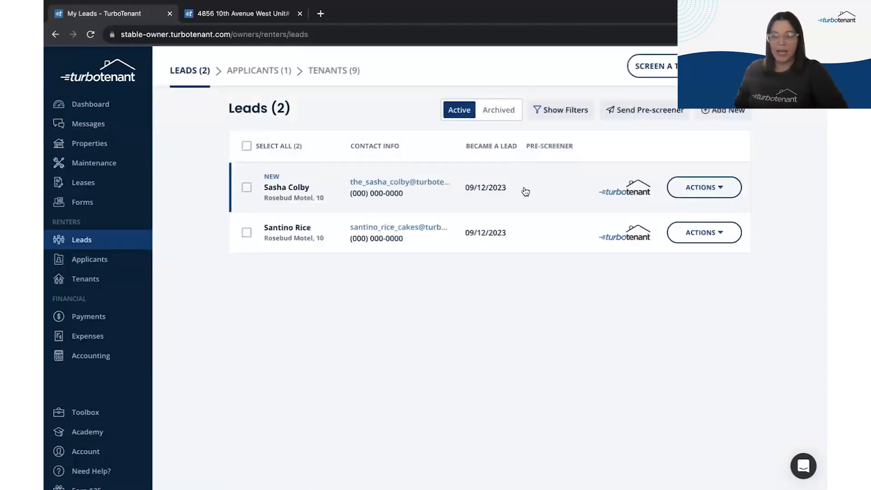
pyautogui.click(545, 184)
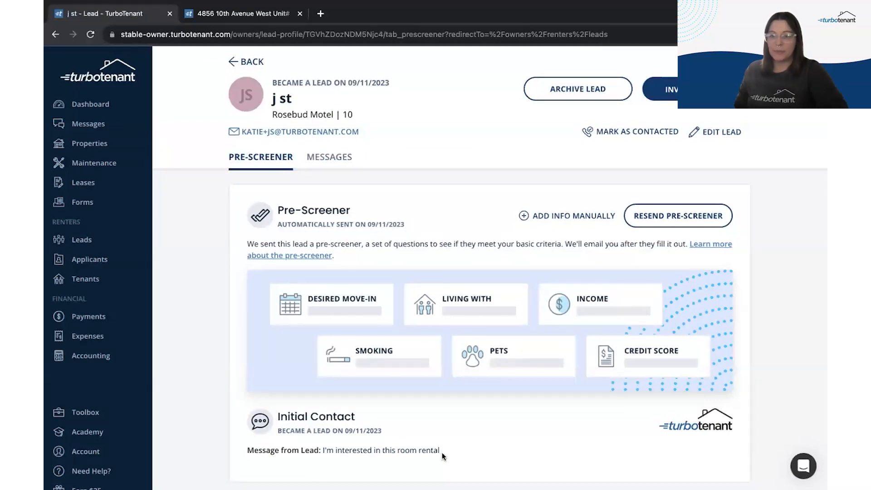
pyautogui.click(666, 216)
pyautogui.click(107, 247)
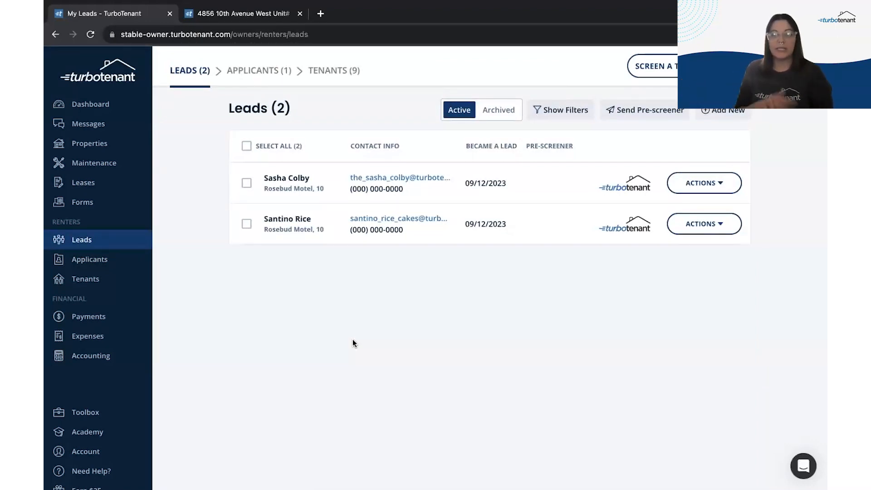
# Step: Check the first lead's actions menu without changing anything, then switch to the Applicants list
pyautogui.click(717, 179)
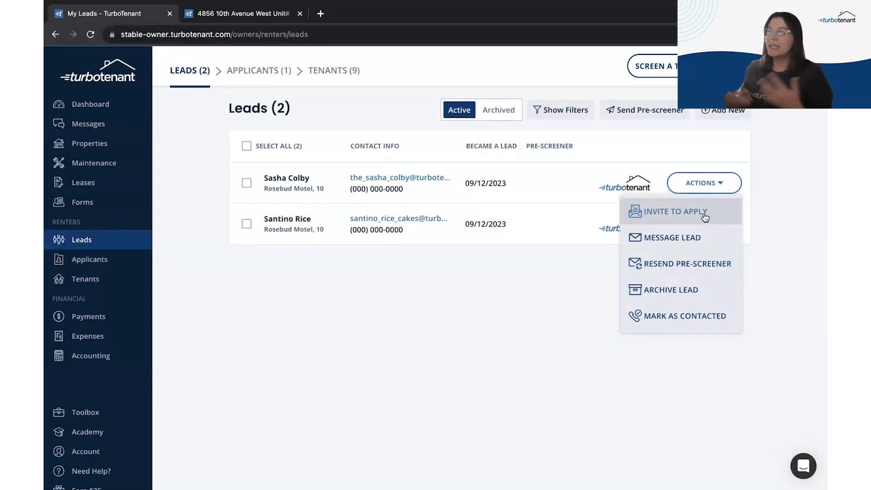
pyautogui.click(470, 281)
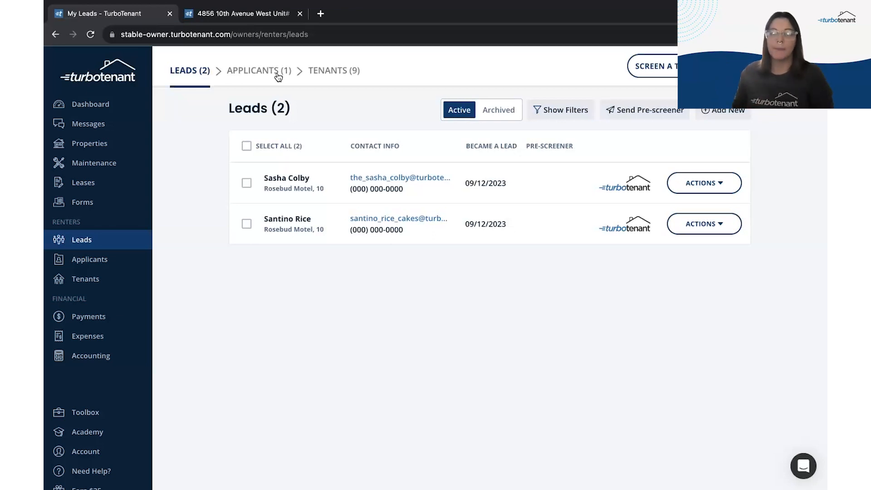
pyautogui.click(278, 76)
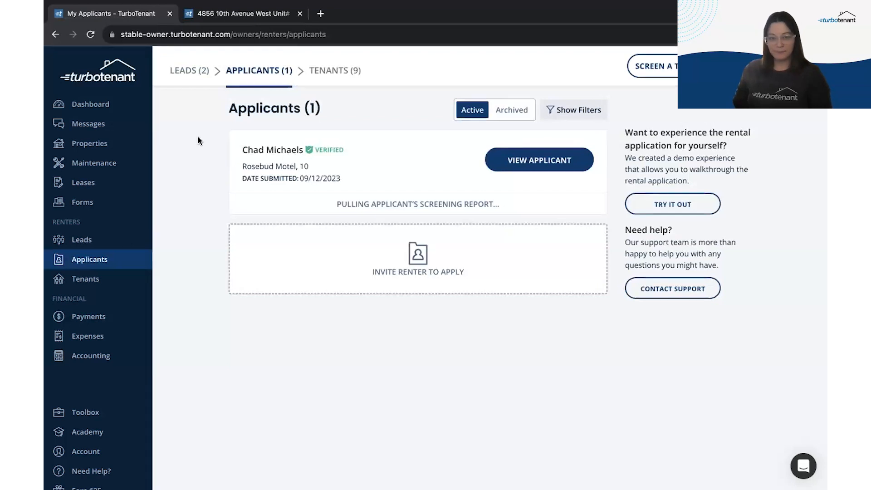
# Step: Reload the Applicants page and open the Rosebud Motel applicant's profile summary
pyautogui.click(90, 34)
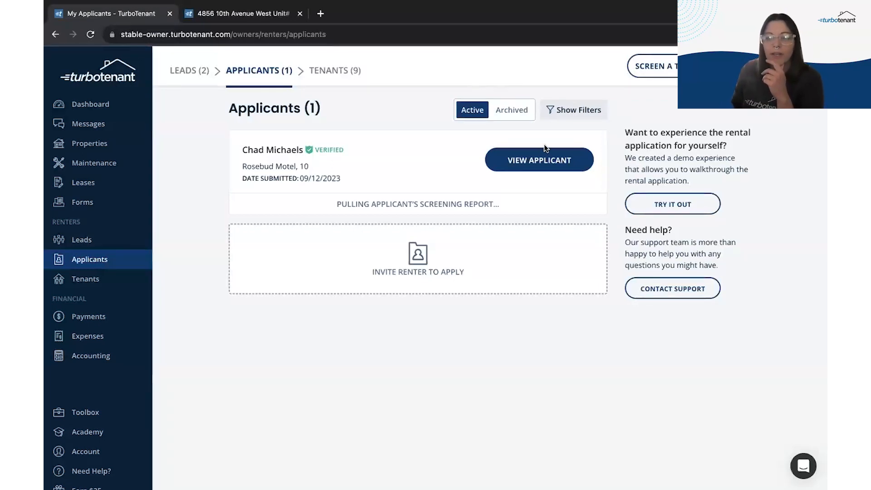
pyautogui.click(546, 156)
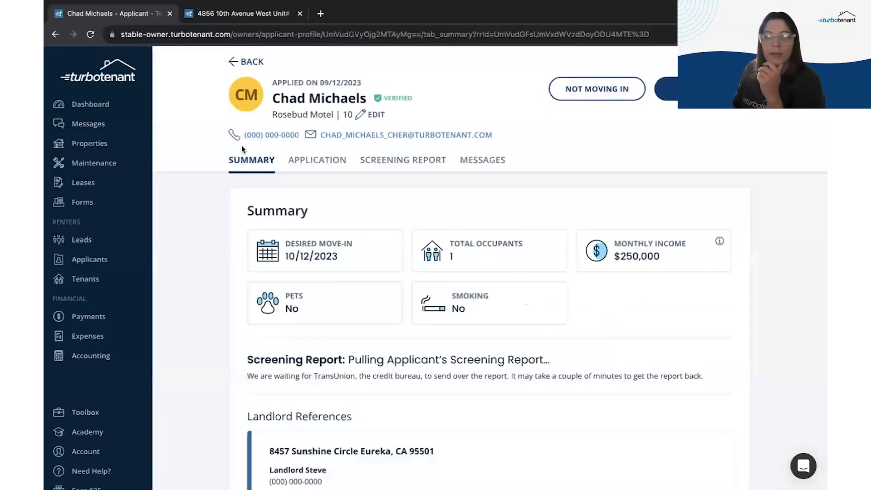
pyautogui.rightClick(413, 135)
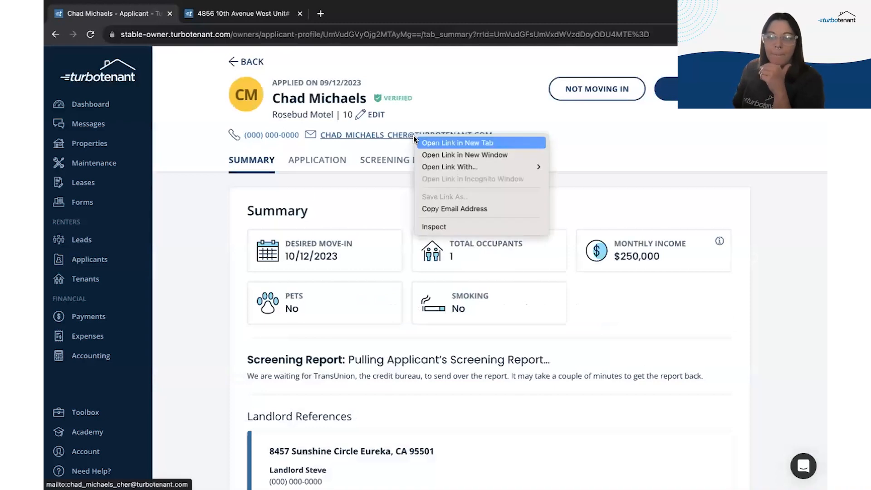
pyautogui.click(459, 209)
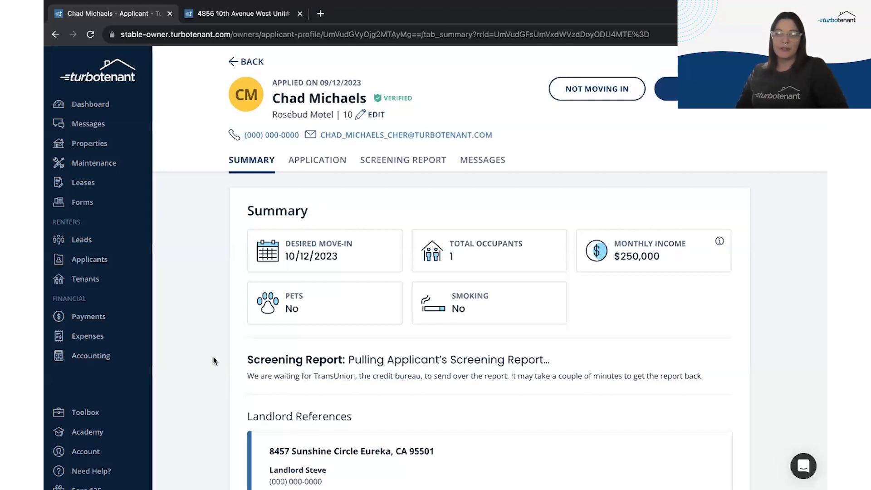
pyautogui.scroll(-3, 213, 356)
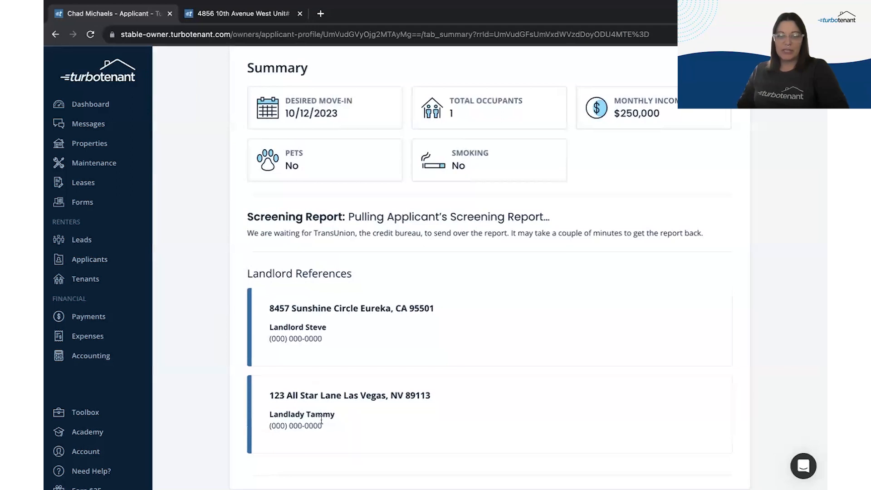
pyautogui.scroll(3, 360, 333)
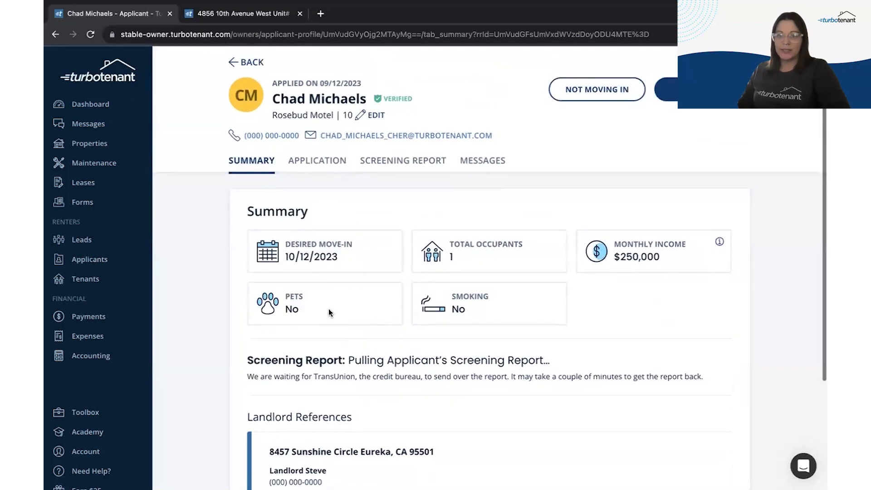
# Step: Show the applicant's full rental application and scroll down to the eviction, criminal and bankruptcy answers
pyautogui.click(322, 172)
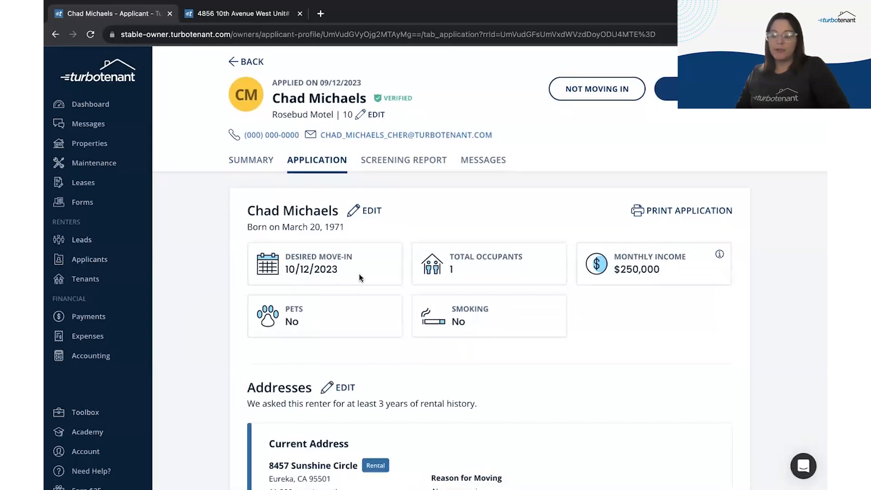
pyautogui.scroll(-1, 740, 295)
pyautogui.scroll(-3, 739, 295)
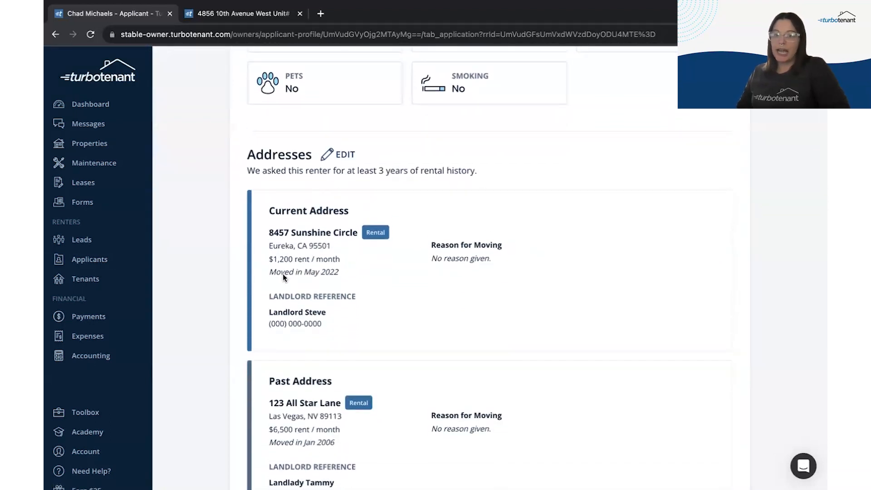
pyautogui.scroll(-6, 250, 310)
pyautogui.scroll(-4, 204, 347)
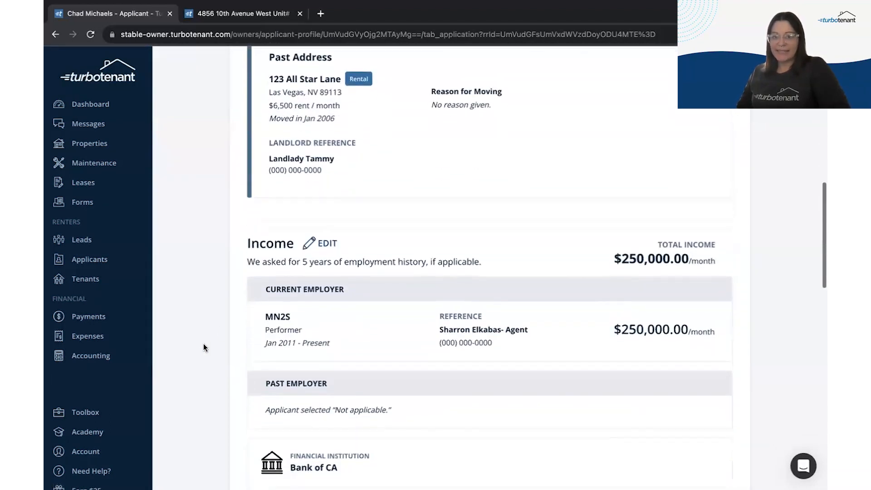
pyautogui.scroll(-3, 203, 347)
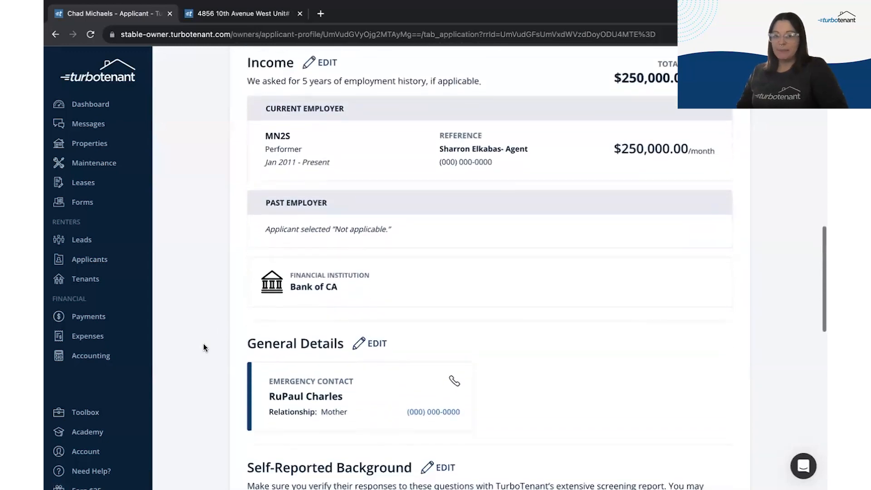
pyautogui.scroll(-4, 203, 348)
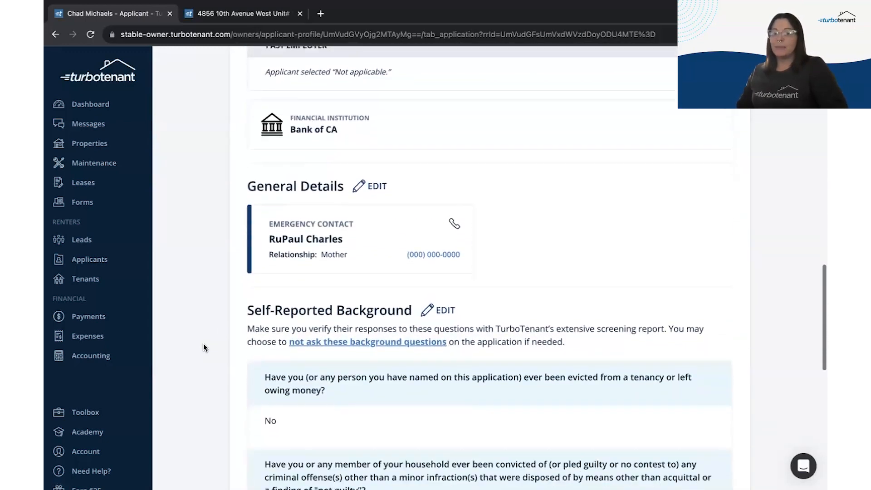
pyautogui.scroll(-2, 204, 344)
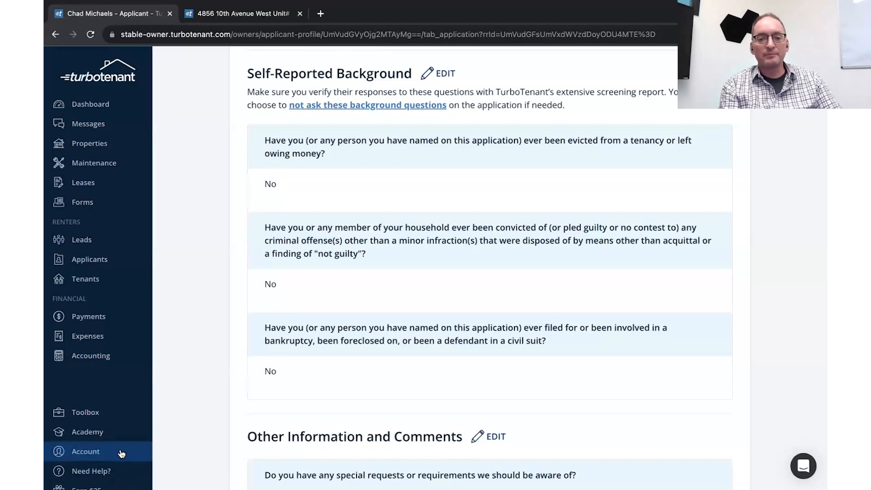
# Step: In the Application settings, switch the eviction background question to Don't Ask and back to Ask
pyautogui.click(90, 453)
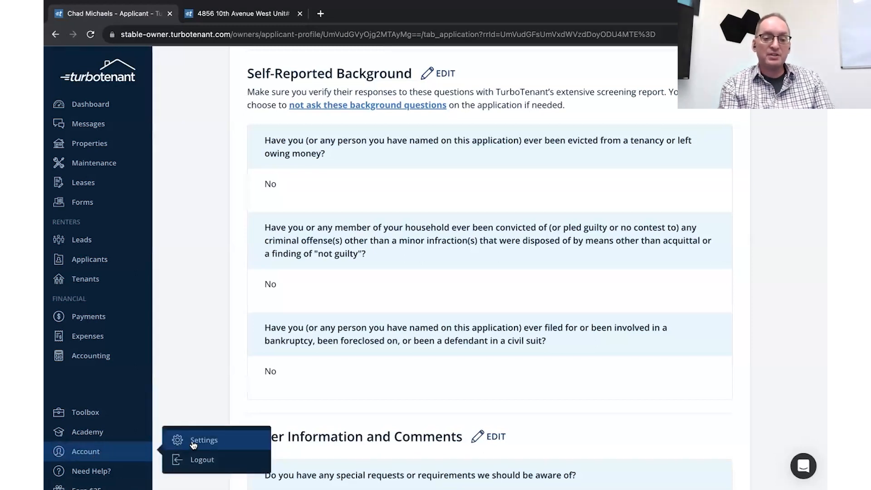
pyautogui.click(216, 443)
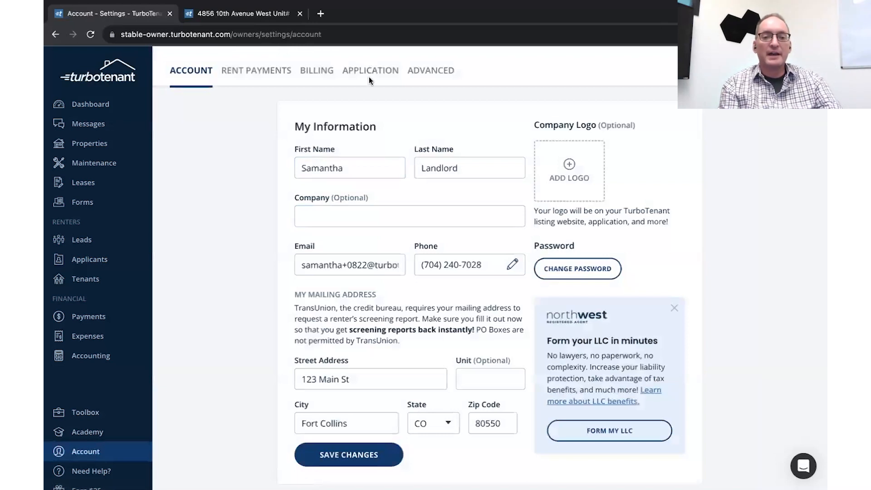
pyautogui.click(370, 73)
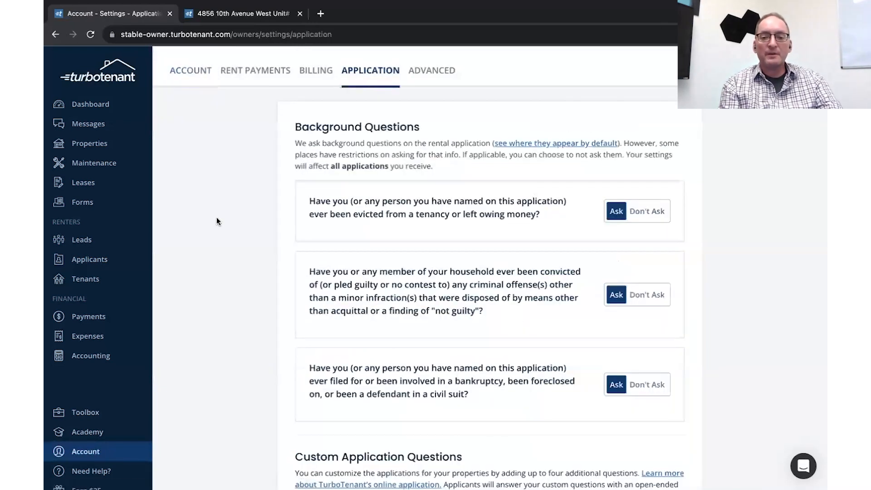
pyautogui.scroll(-2, 222, 339)
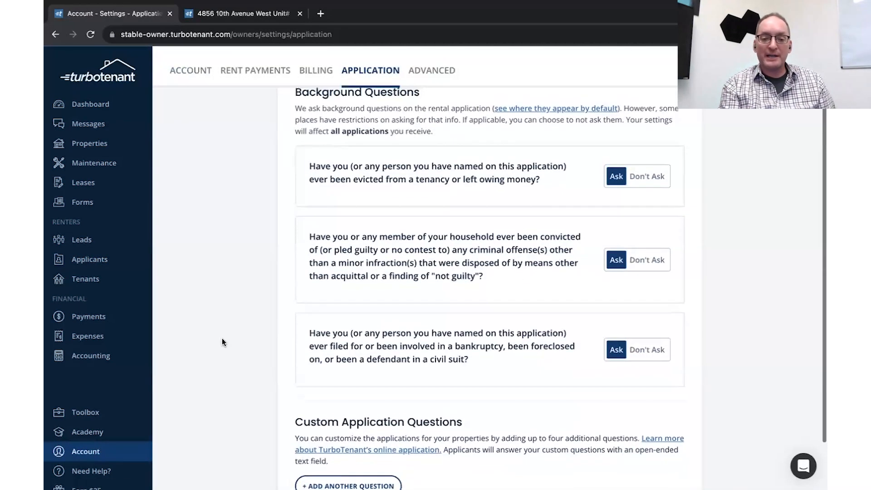
pyautogui.click(648, 176)
pyautogui.click(616, 176)
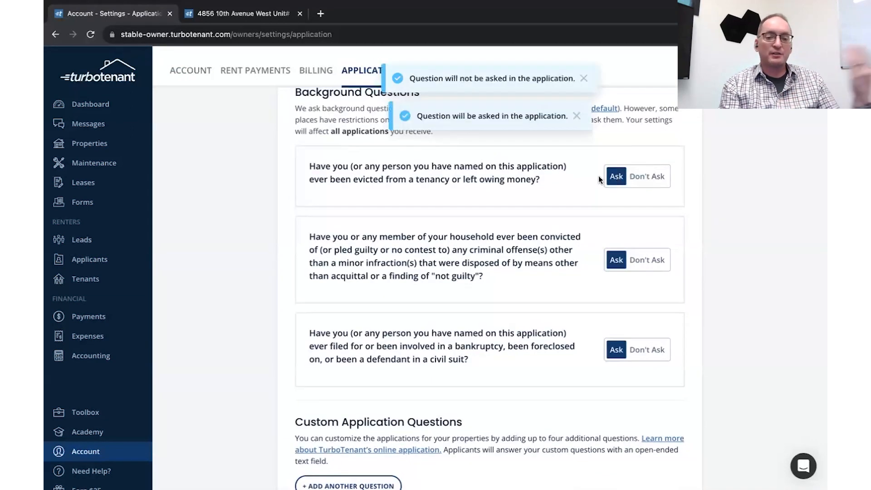
# Step: Add a blank custom application question and return to the Applicants list
pyautogui.scroll(-1, 340, 363)
pyautogui.click(340, 426)
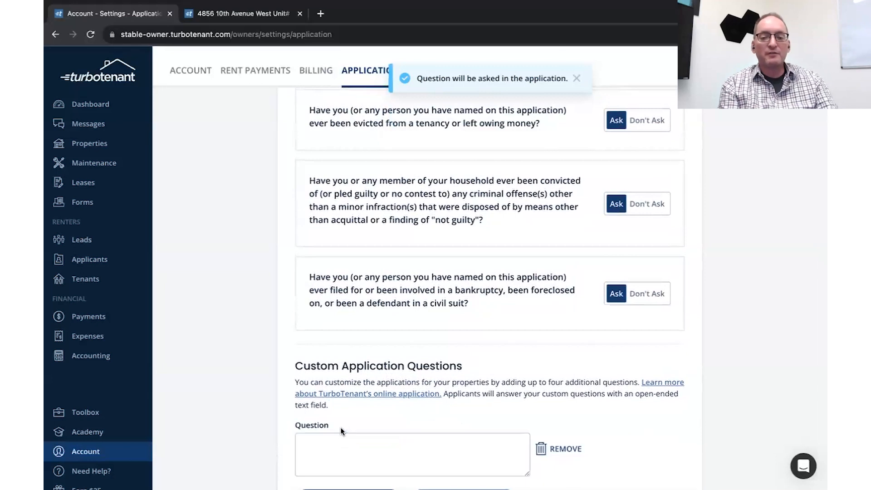
pyautogui.scroll(-1, 414, 459)
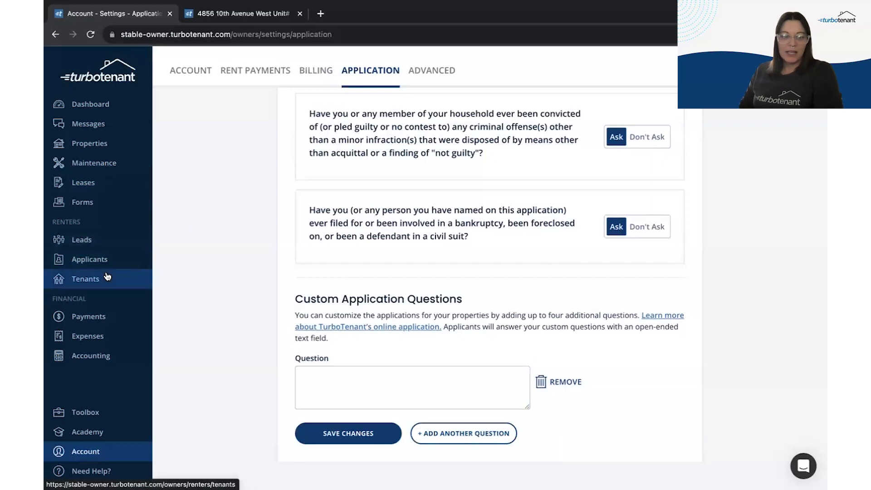
pyautogui.click(107, 259)
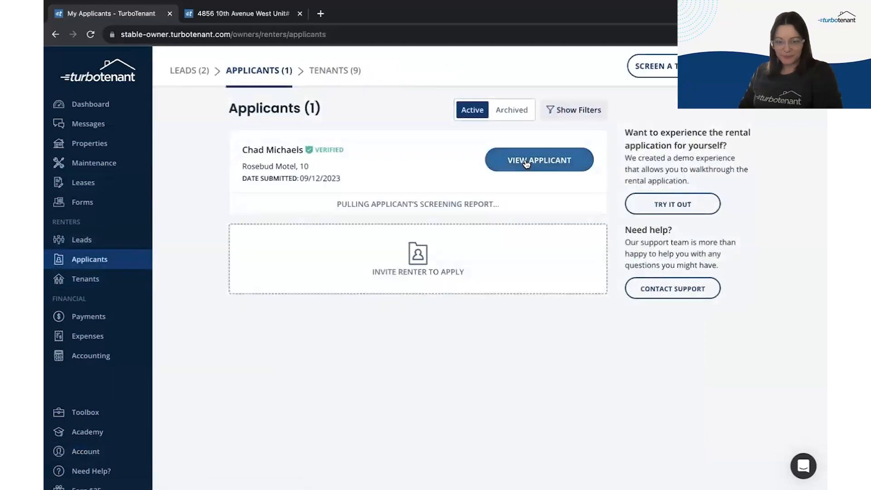
pyautogui.click(526, 164)
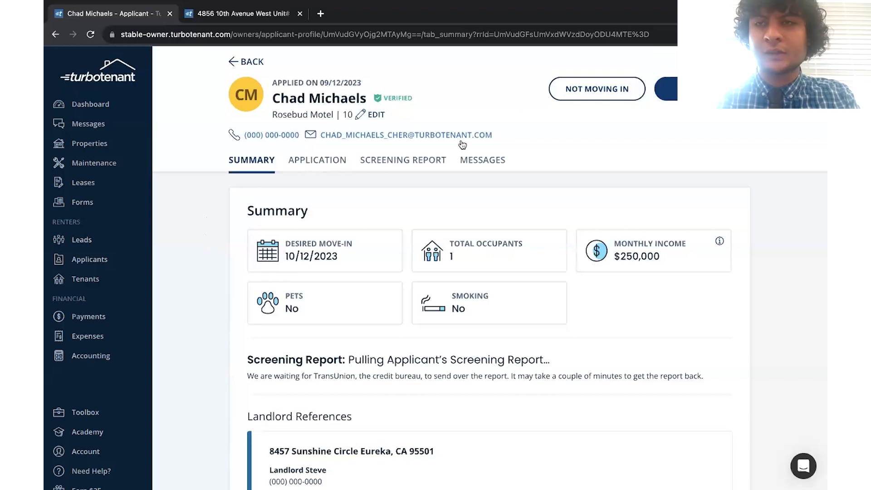
pyautogui.click(419, 165)
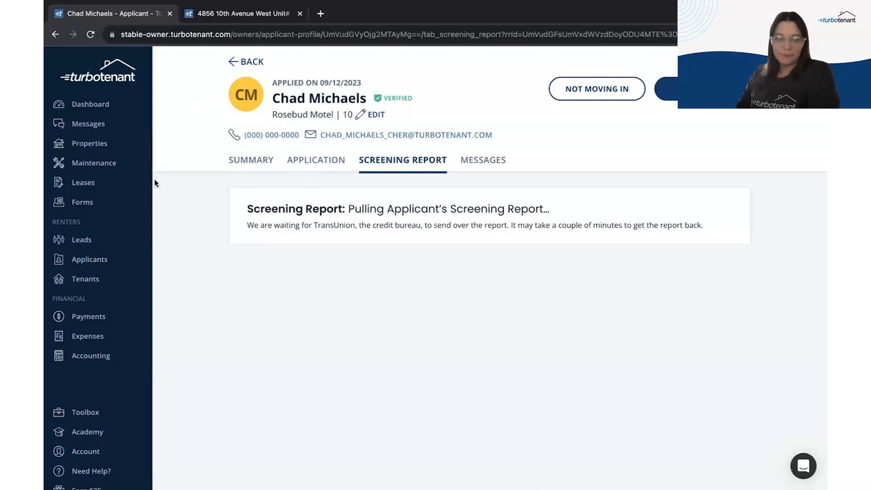
pyautogui.click(87, 259)
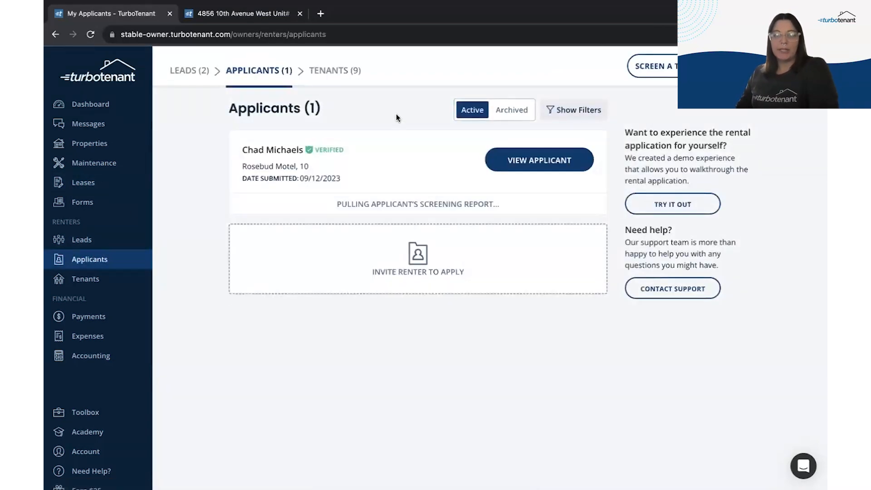
# Step: Browse the archived applicants and open the one whose screening flags insufficient credit history
pyautogui.click(512, 112)
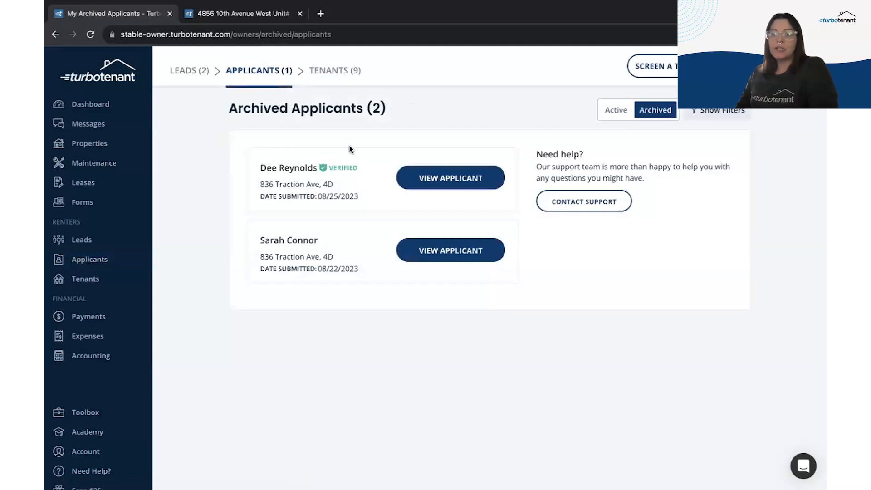
pyautogui.click(429, 250)
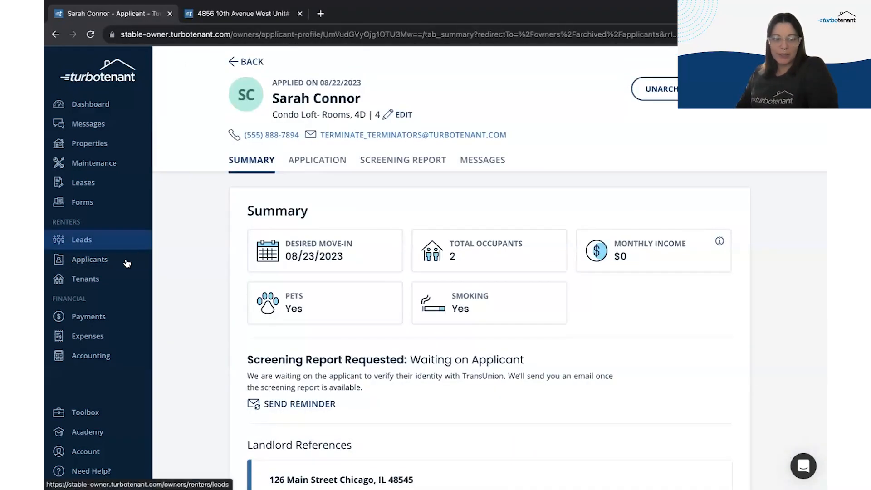
pyautogui.click(104, 260)
pyautogui.click(511, 110)
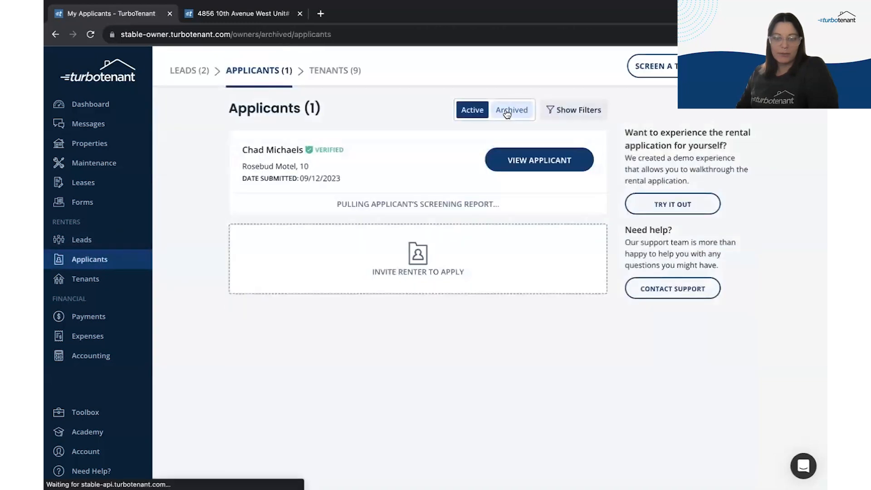
pyautogui.click(442, 179)
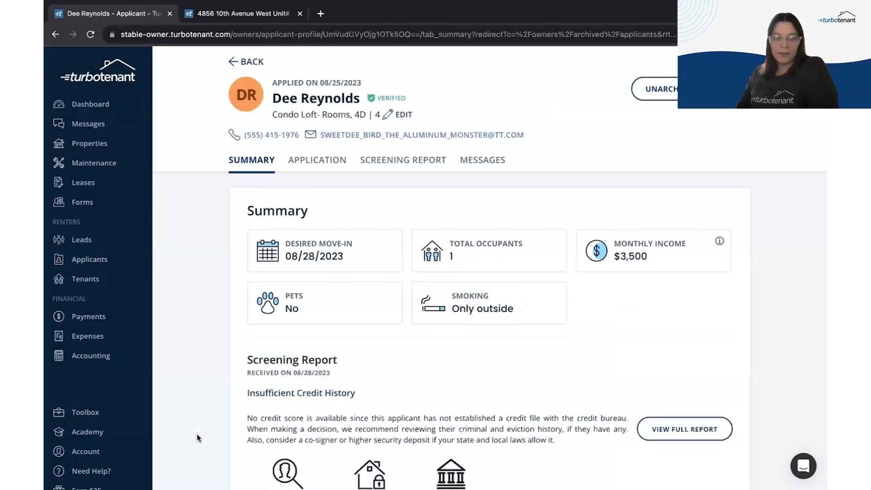
pyautogui.scroll(-2, 198, 438)
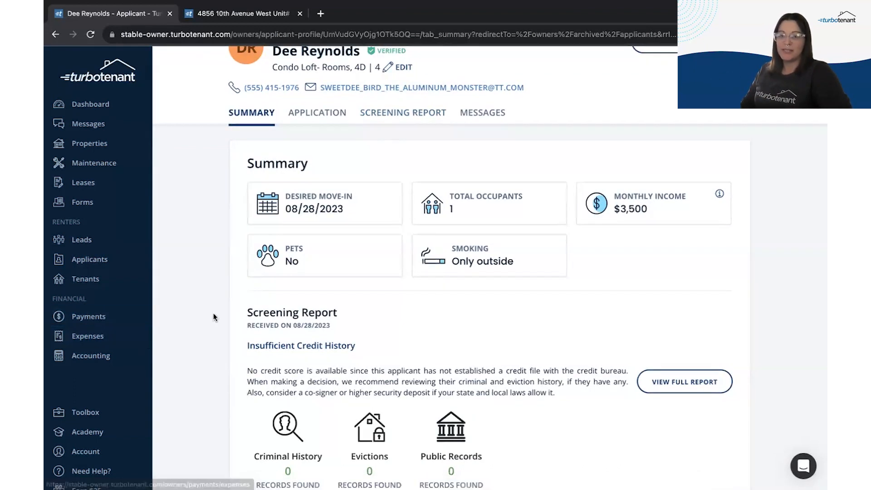
pyautogui.scroll(-1, 237, 279)
pyautogui.scroll(-3, 237, 280)
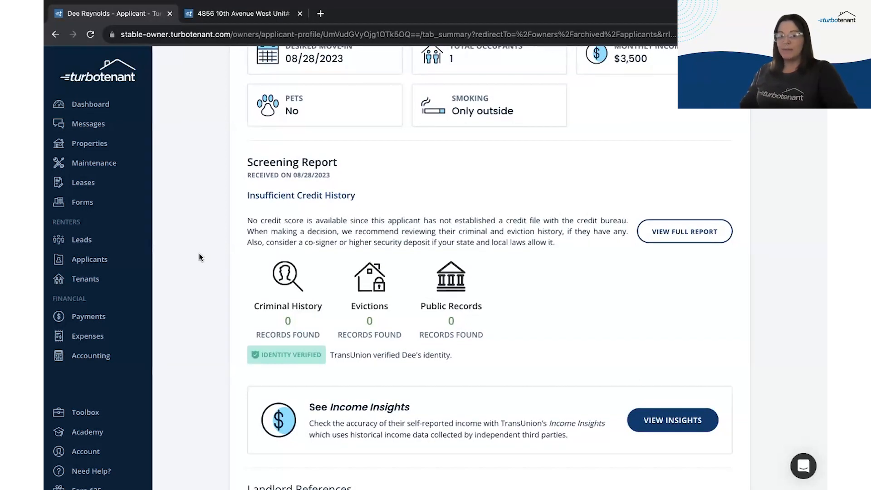
pyautogui.scroll(-2, 197, 258)
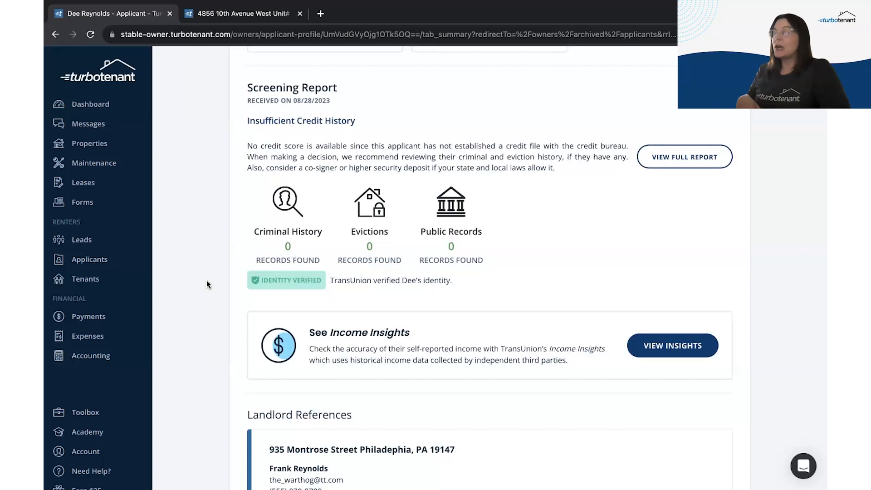
pyautogui.scroll(-3, 206, 285)
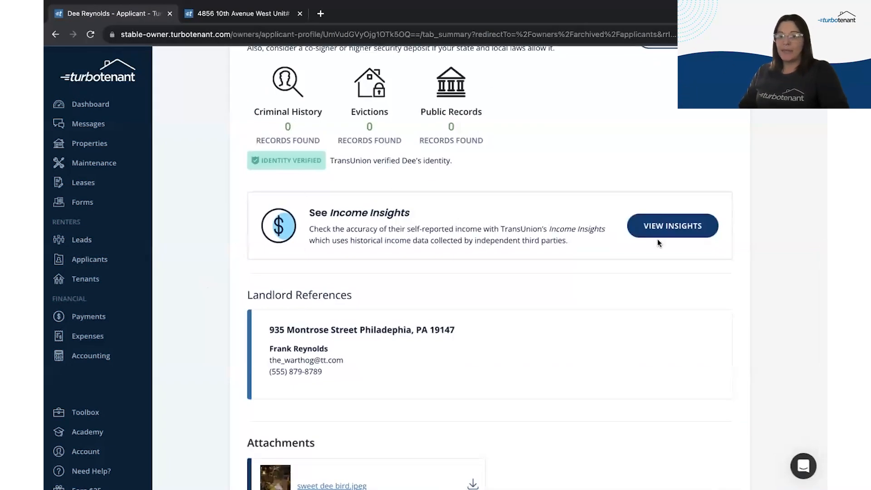
# Step: Acknowledge the TransUnion notice and review the Income Insights report, which lacks data to estimate income
pyautogui.click(685, 230)
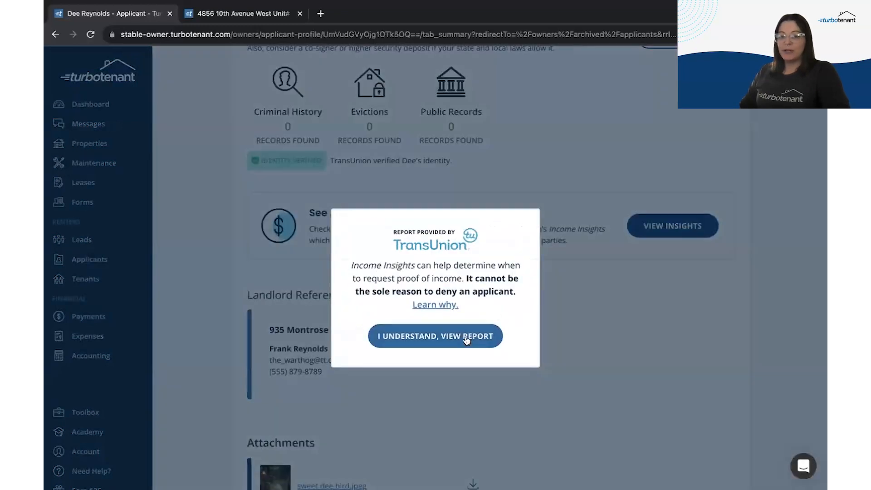
pyautogui.click(470, 336)
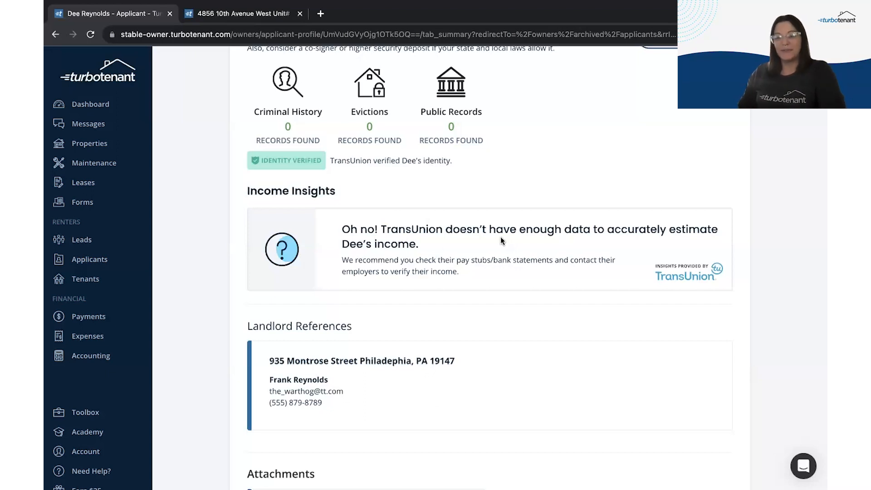
pyautogui.scroll(-3, 214, 334)
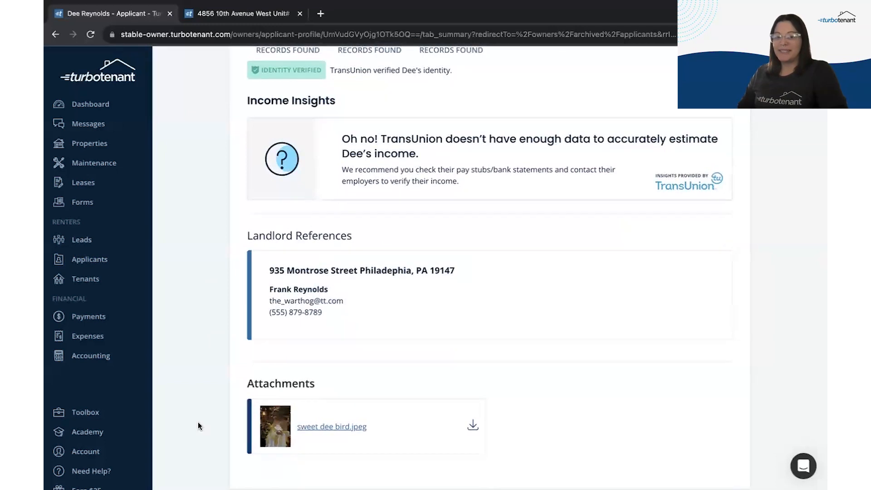
pyautogui.scroll(15, 213, 277)
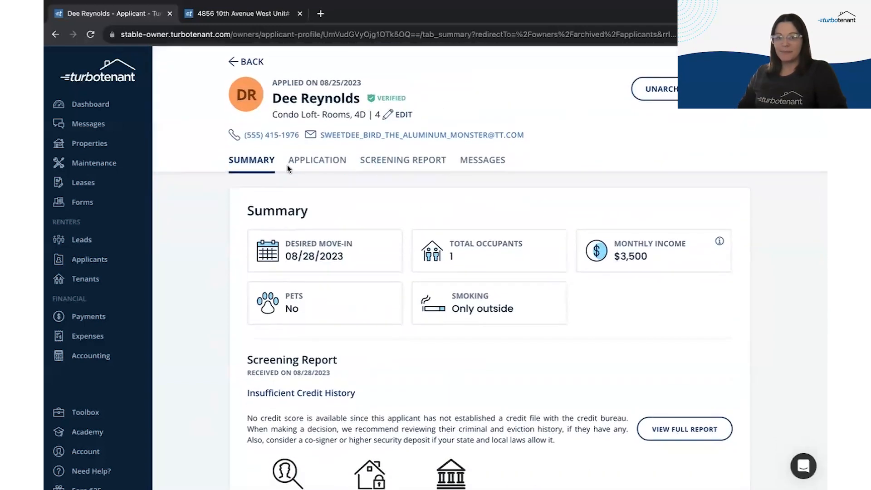
# Step: Review the archived applicant's full application details
pyautogui.click(301, 164)
pyautogui.scroll(-14, 251, 272)
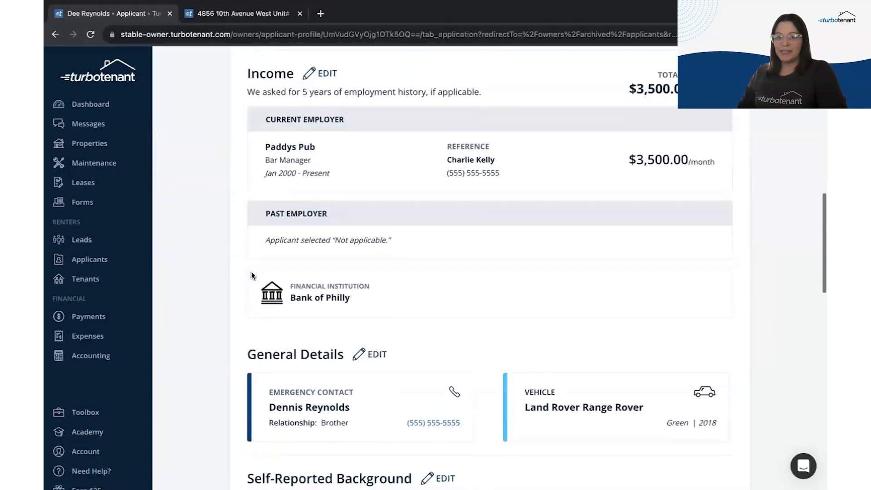
pyautogui.scroll(14, 251, 272)
# Step: Scroll through the TransUnion screening report, then return to the active Applicants list
pyautogui.click(403, 150)
pyautogui.scroll(-8, 217, 389)
pyautogui.scroll(4, 217, 388)
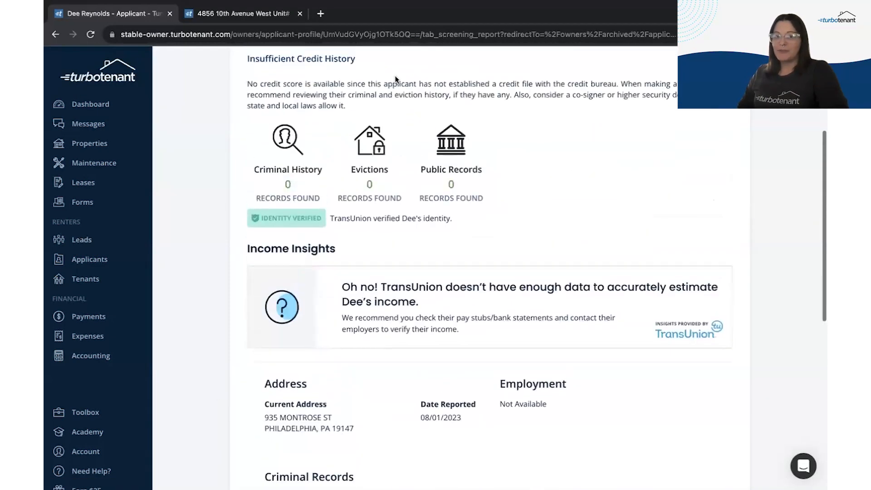
pyautogui.scroll(-7, 218, 308)
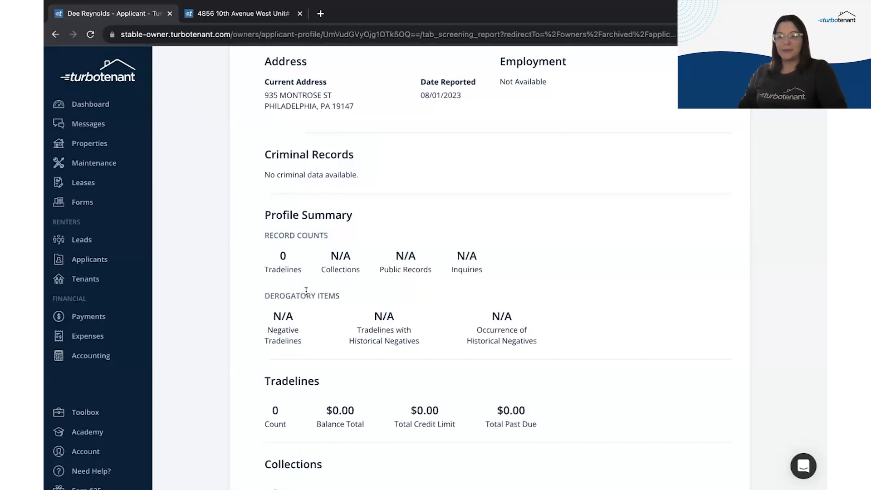
pyautogui.scroll(-2, 216, 340)
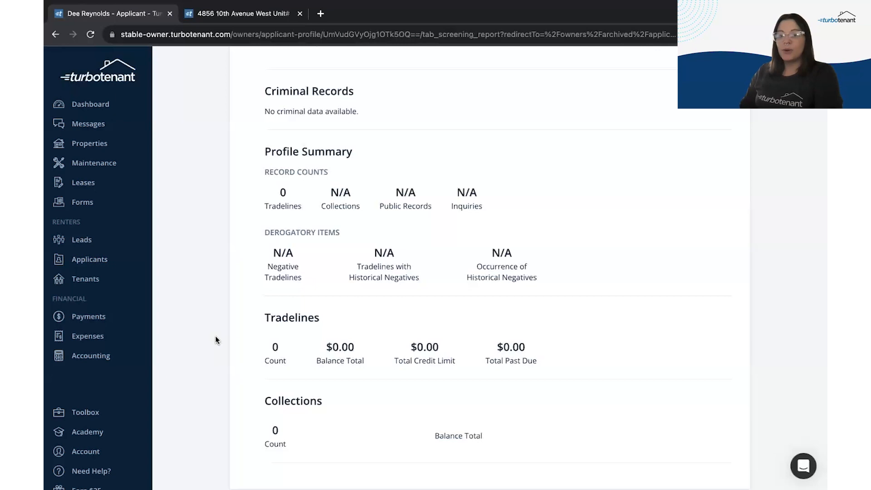
pyautogui.scroll(10, 216, 339)
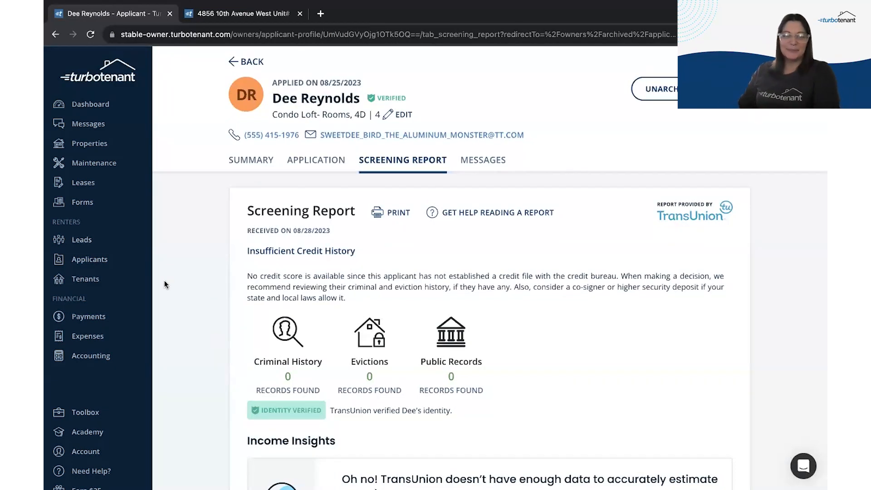
pyautogui.click(89, 260)
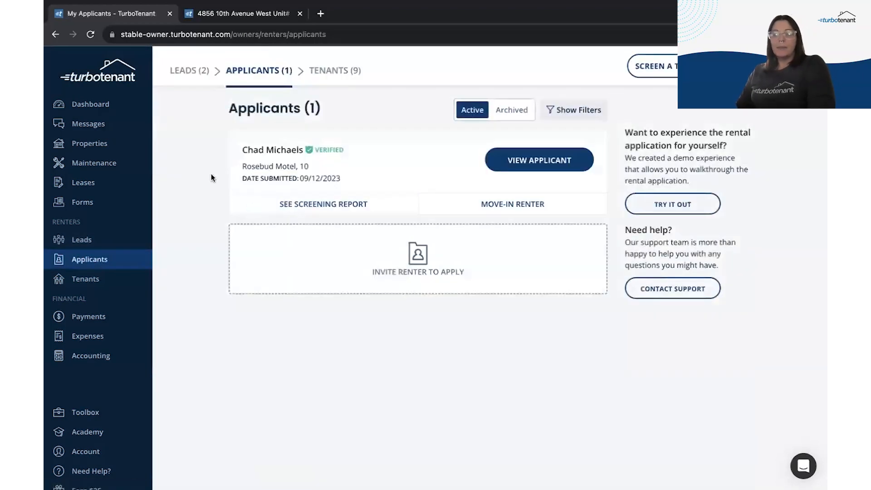
pyautogui.click(310, 203)
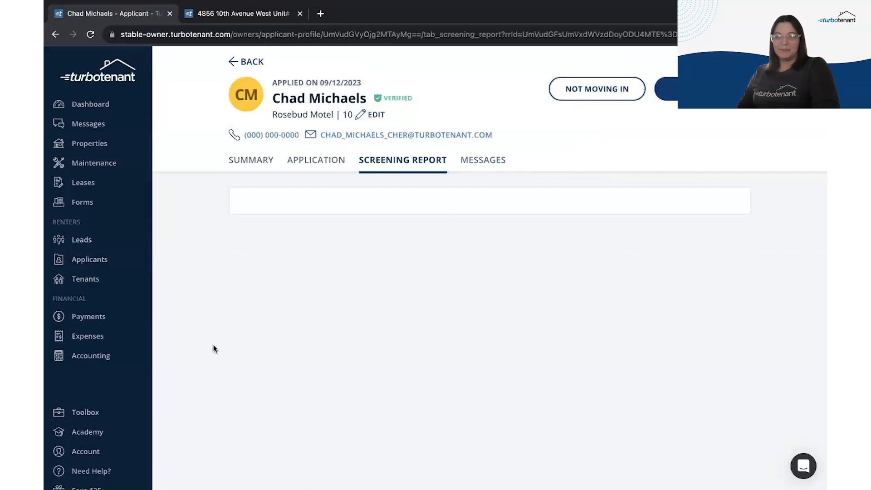
pyautogui.click(91, 34)
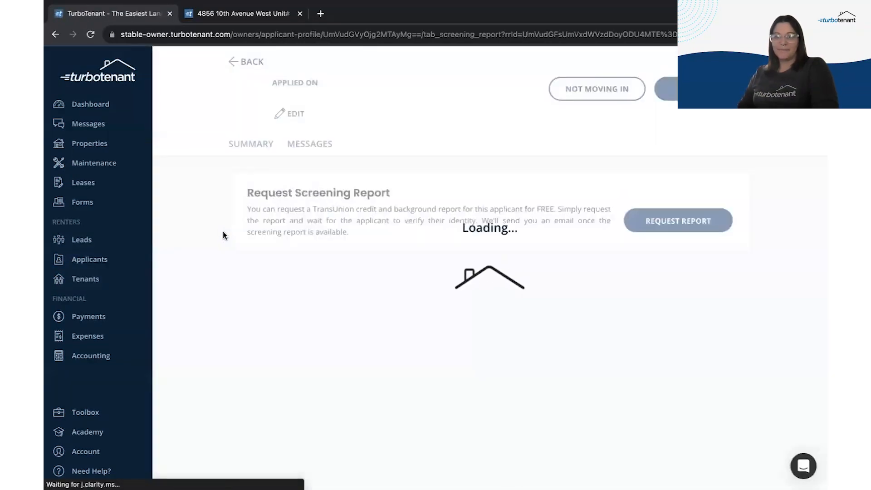
pyautogui.scroll(-1, 223, 310)
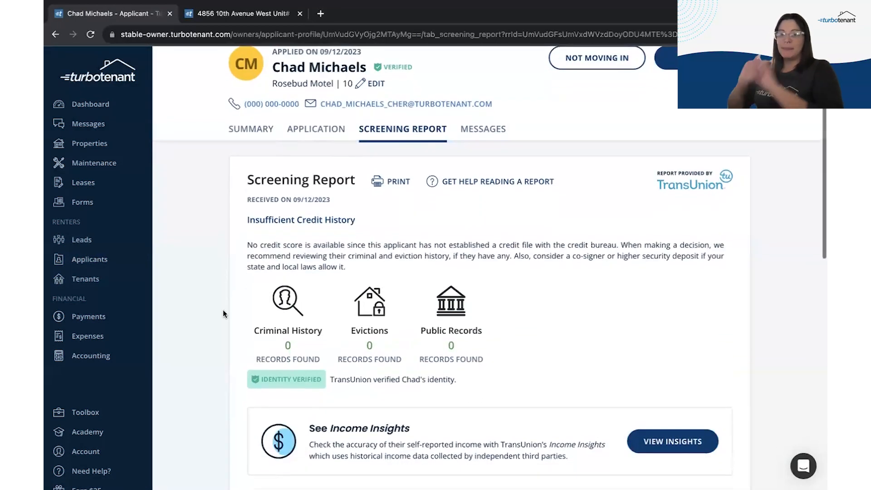
pyautogui.scroll(-8, 223, 310)
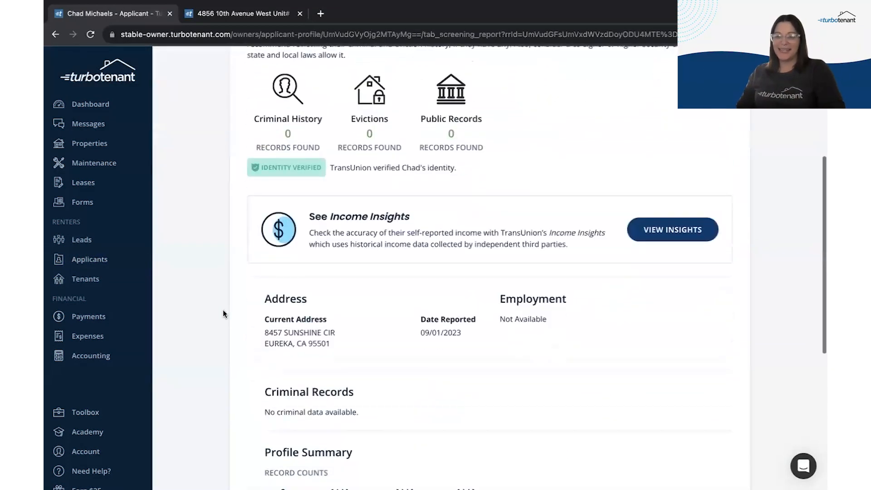
pyautogui.scroll(-3, 223, 314)
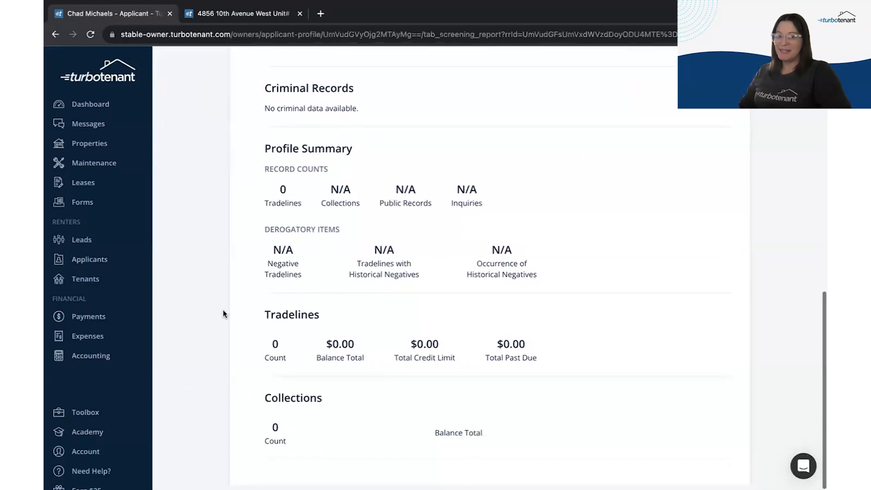
pyautogui.scroll(3, 222, 313)
pyautogui.scroll(8, 222, 309)
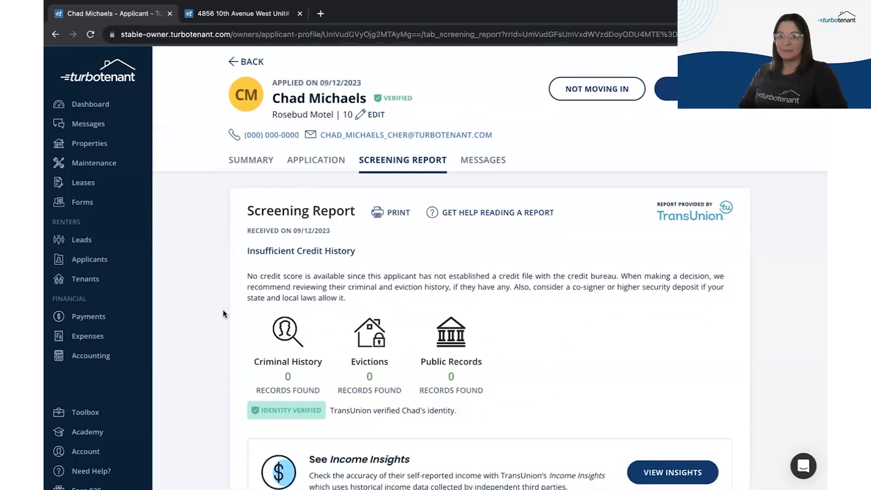
pyautogui.click(100, 262)
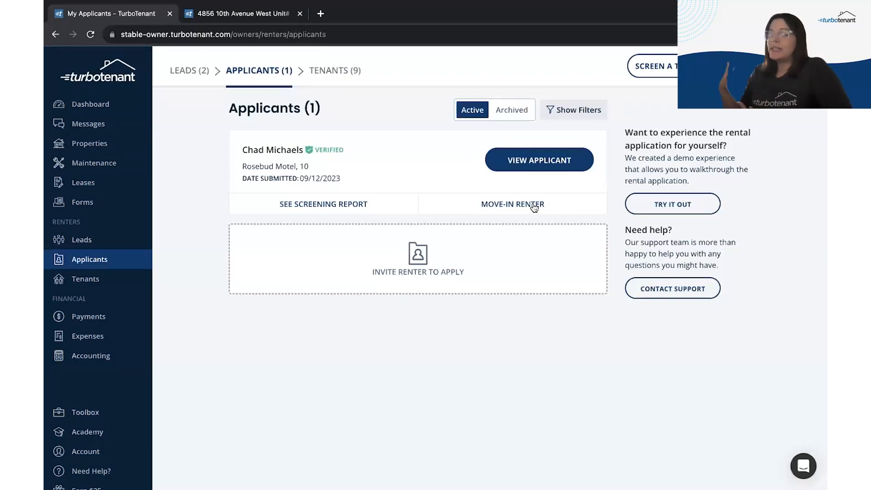
# Step: Open the Rosebud Motel, 10 applicant's profile from the applicant card
pyautogui.click(529, 172)
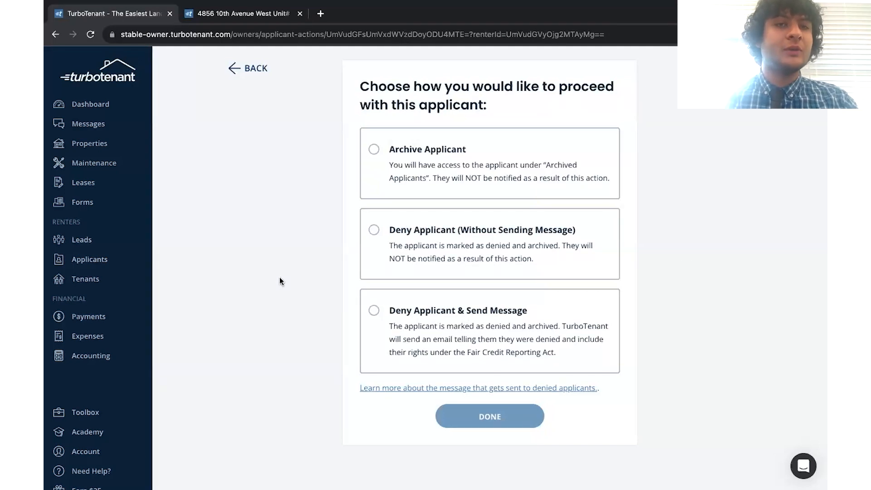
# Step: Move the applicant into the Rosebud #10 TBD draft lease from their profile
pyautogui.click(252, 70)
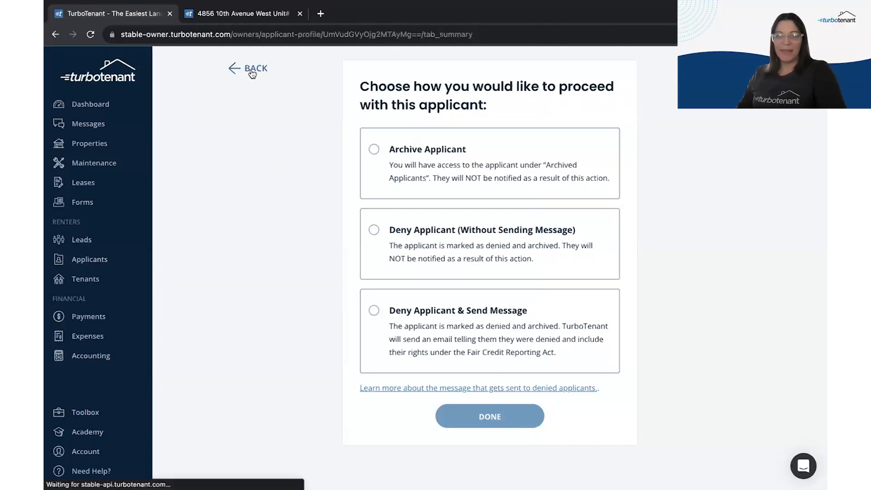
pyautogui.click(675, 96)
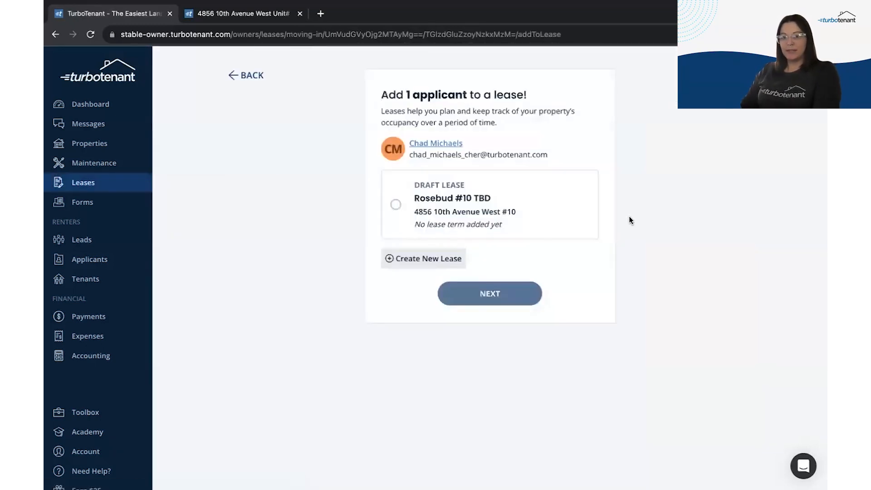
pyautogui.click(499, 190)
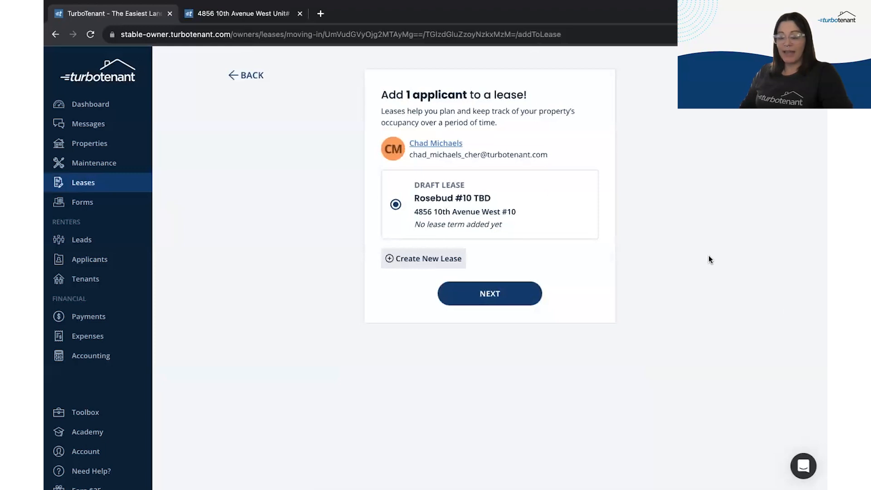
pyautogui.click(521, 291)
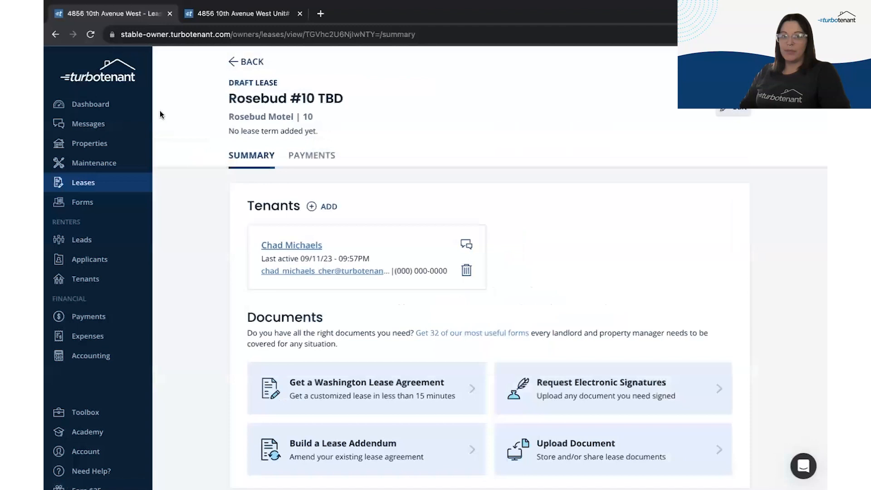
# Step: Go through the Dashboard to the Leases list showing the Rosebud #10 TBD draft lease at $850
pyautogui.click(119, 105)
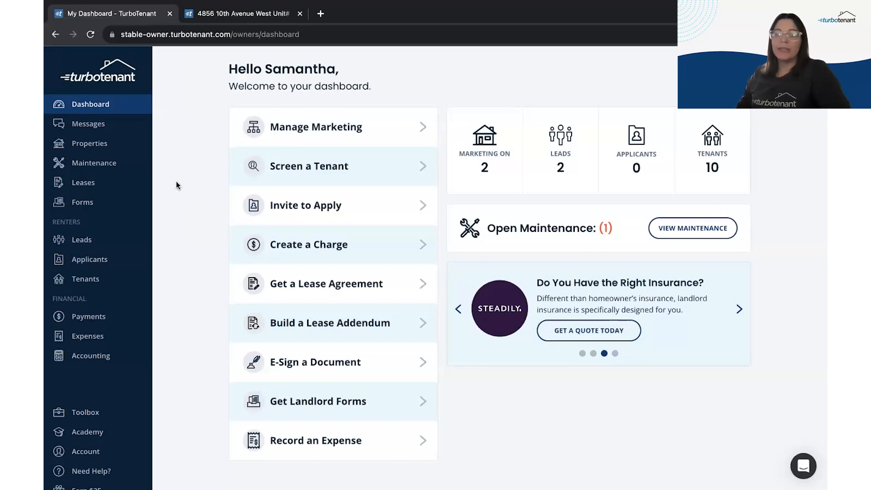
pyautogui.click(115, 186)
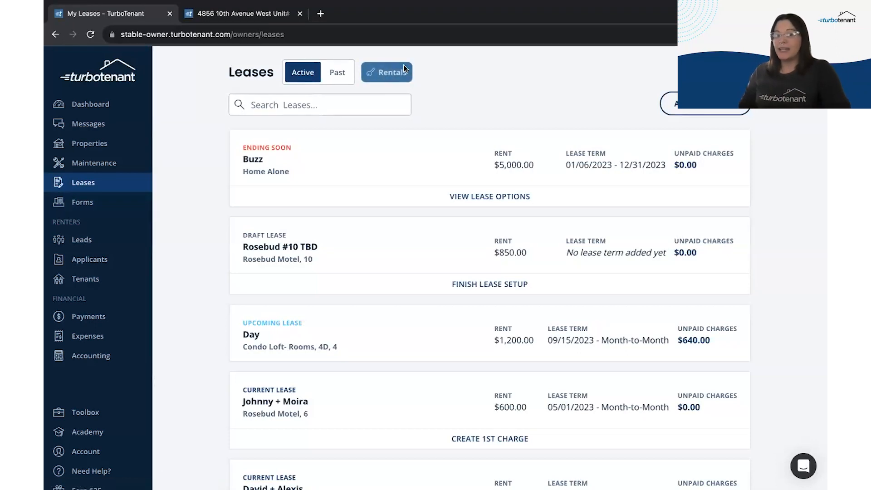
# Step: Filter leases by Condo Loft- Rooms, then switch the rental filter to Home Alone only
pyautogui.click(389, 68)
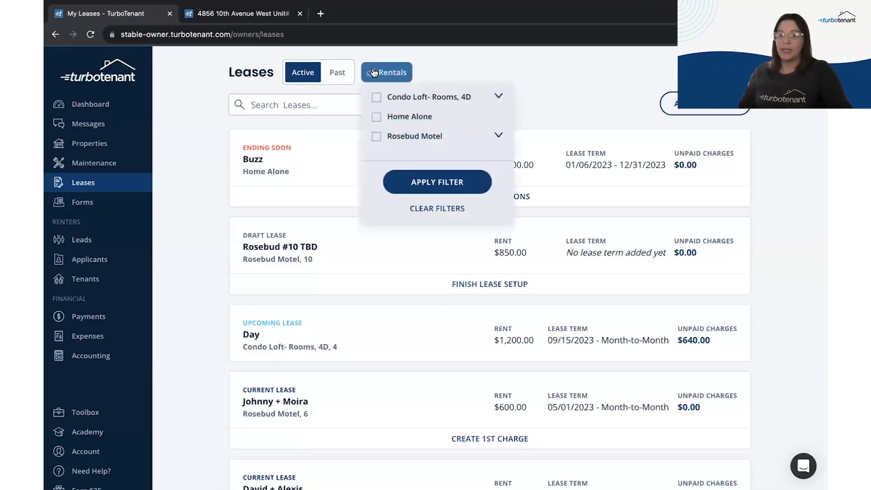
pyautogui.click(375, 98)
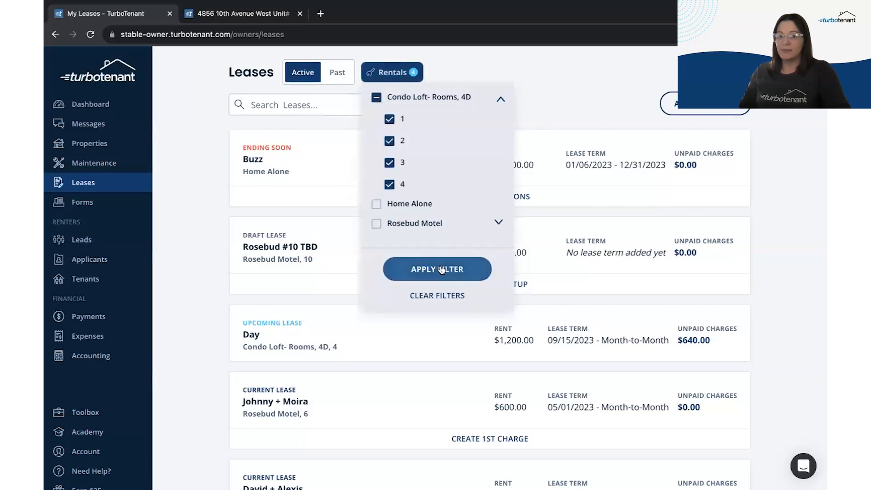
pyautogui.click(439, 268)
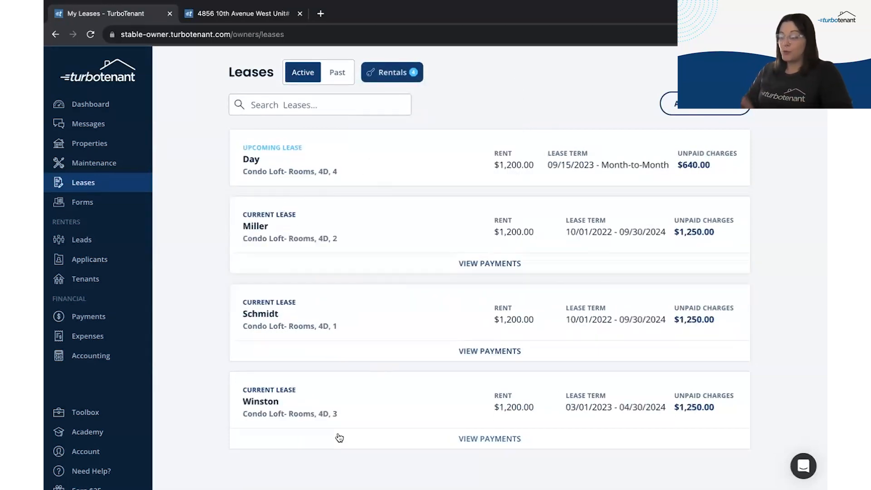
pyautogui.click(371, 75)
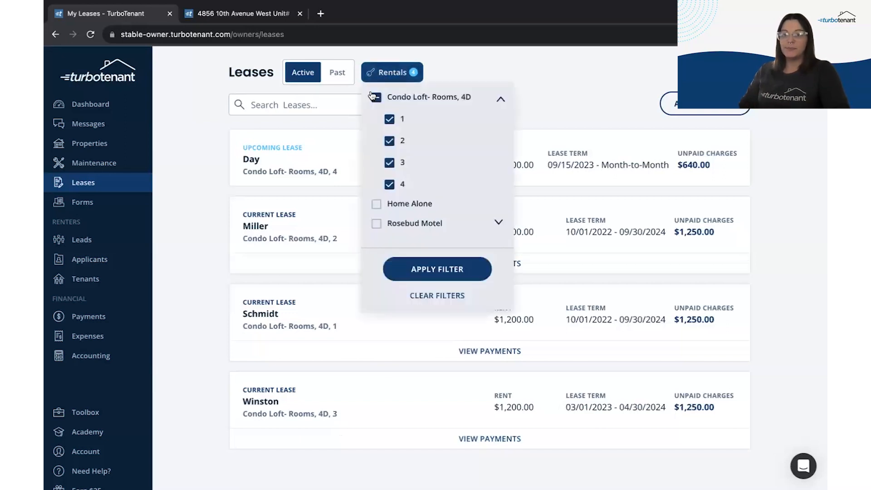
pyautogui.click(375, 96)
pyautogui.click(376, 204)
pyautogui.click(400, 268)
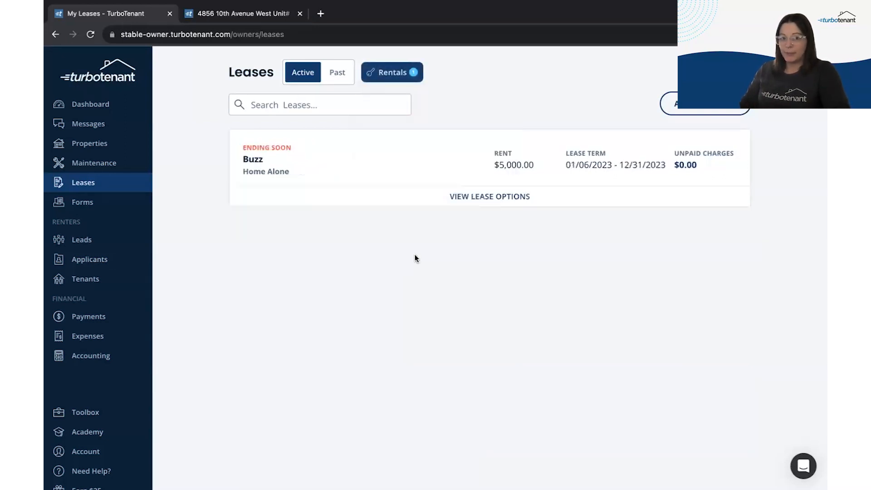
# Step: Change the rental filter to show only the Rosebud Motel leases
pyautogui.click(392, 72)
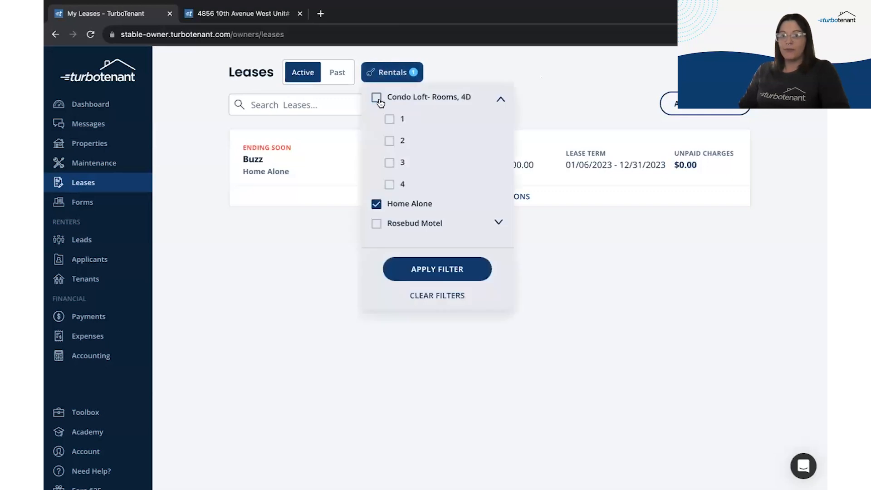
pyautogui.click(376, 97)
pyautogui.click(377, 223)
pyautogui.click(377, 204)
pyautogui.click(376, 97)
pyautogui.click(422, 333)
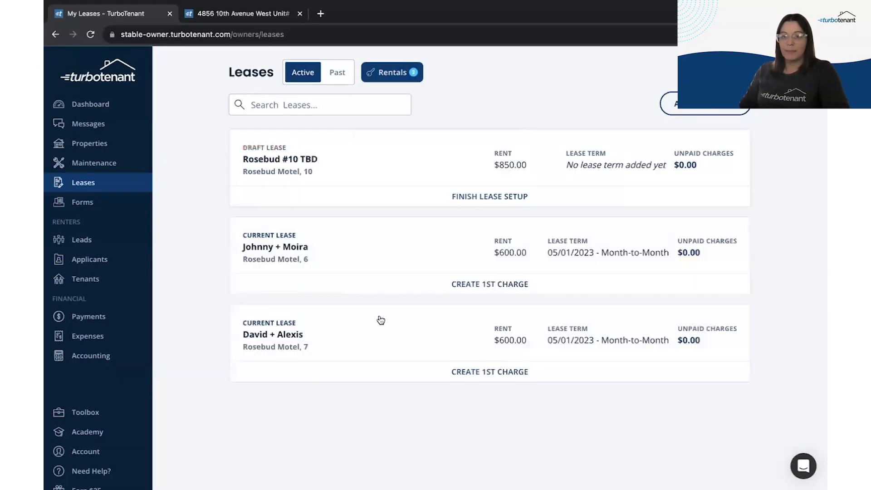
# Step: Reapply the Condo Loft- Rooms filter and open the upcoming room 4 lease
pyautogui.click(393, 73)
pyautogui.click(377, 98)
pyautogui.click(375, 224)
pyautogui.click(420, 334)
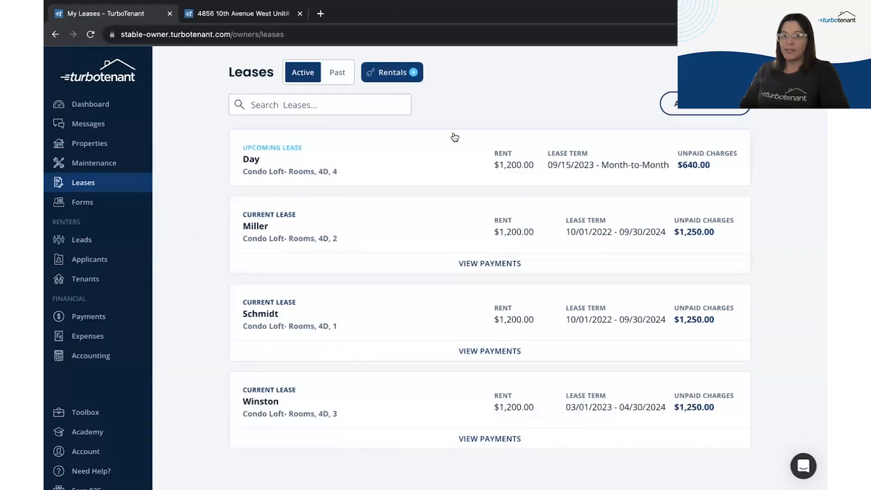
pyautogui.click(408, 159)
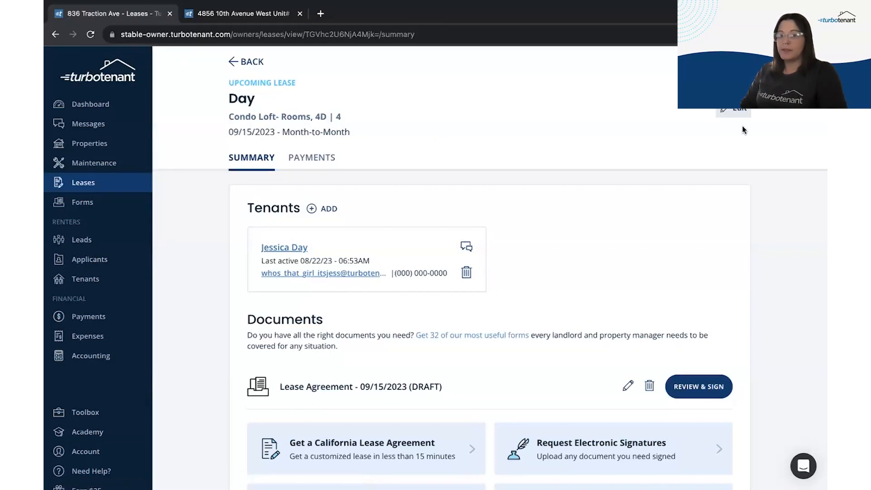
# Step: Open the room 4 lease's Lease Settings and scroll through its fields
pyautogui.click(734, 113)
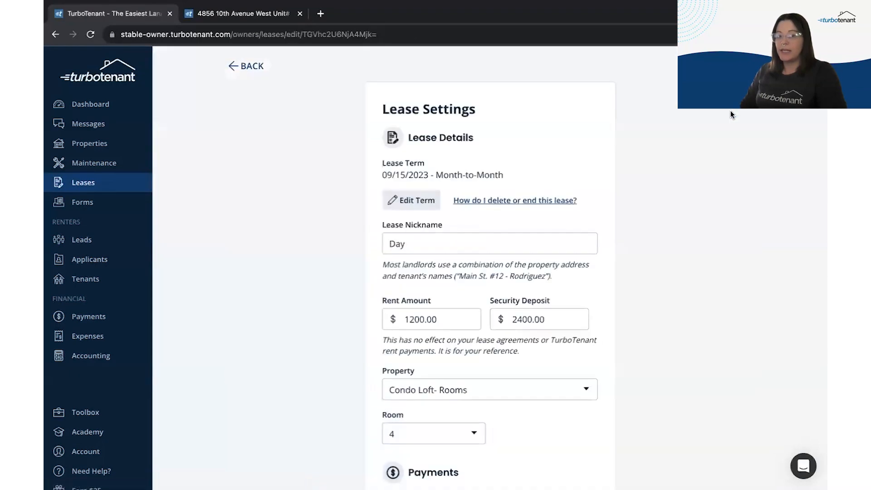
pyautogui.scroll(-2, 283, 305)
pyautogui.scroll(-1, 283, 305)
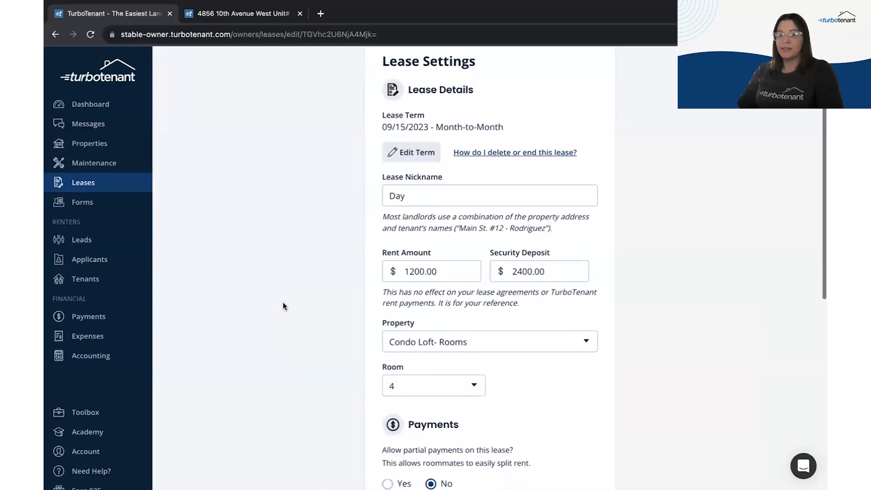
pyautogui.scroll(-2, 282, 303)
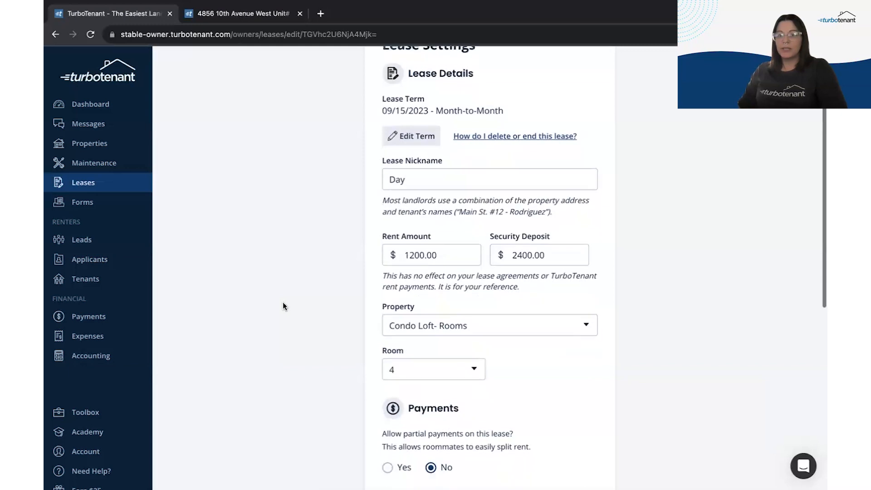
pyautogui.scroll(-1, 282, 303)
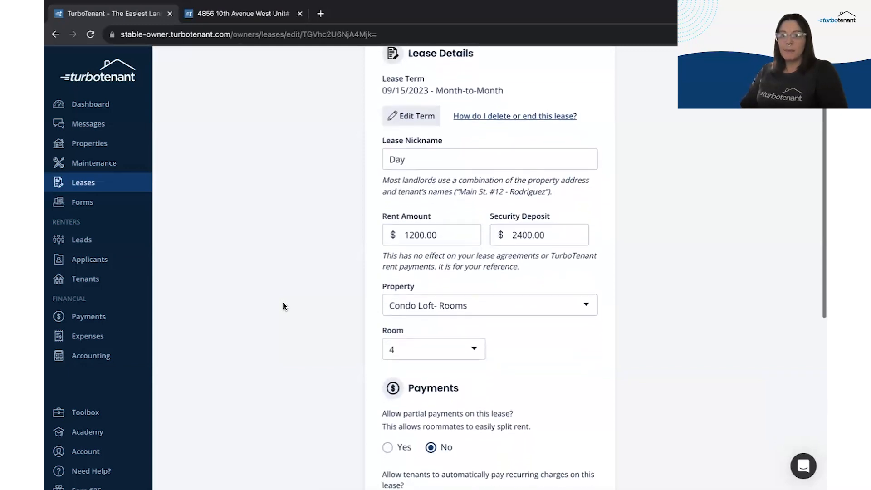
pyautogui.scroll(2, 283, 304)
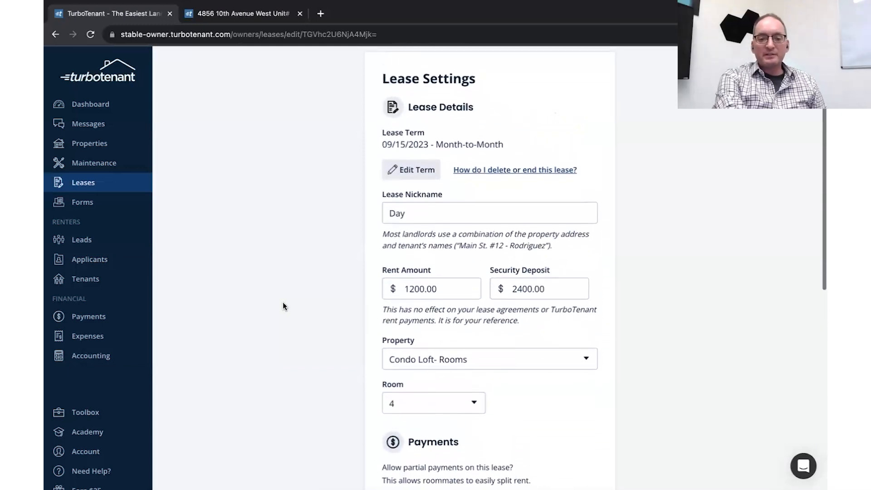
pyautogui.scroll(-1, 282, 304)
pyautogui.scroll(-1, 283, 306)
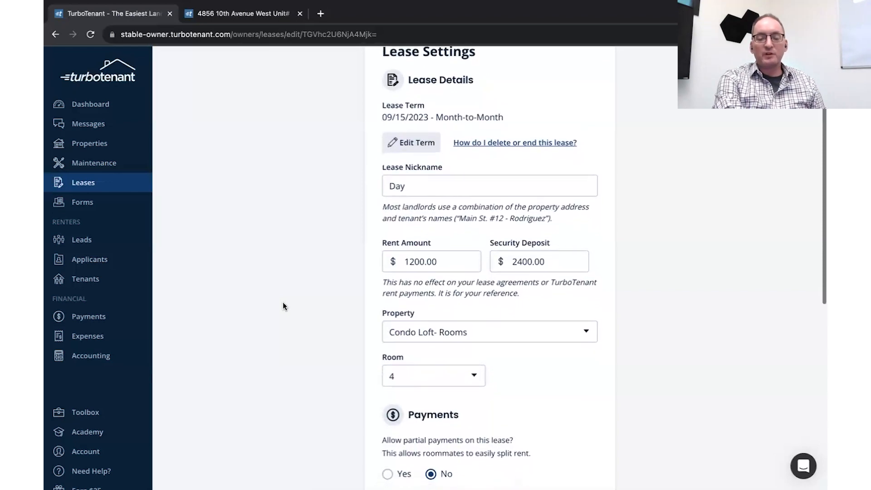
# Step: Review the nickname and keep Condo Loft- Rooms as property and room 4 unchanged
pyautogui.click(449, 181)
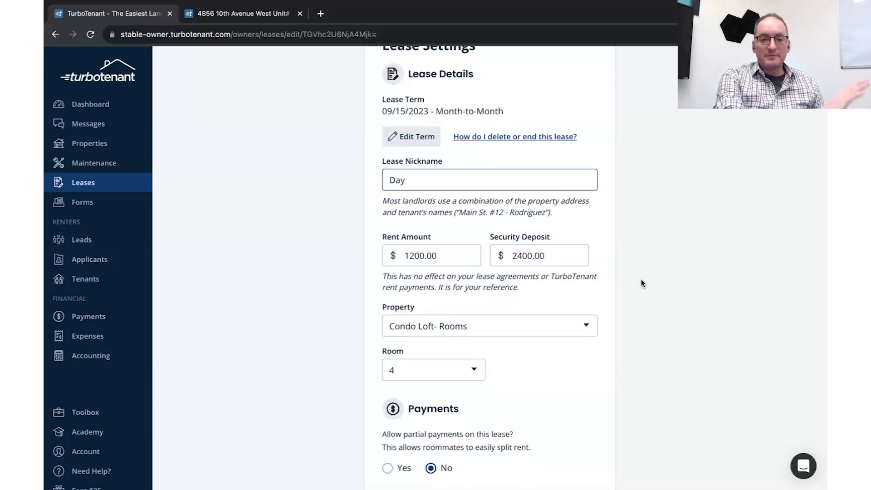
pyautogui.click(591, 331)
pyautogui.click(577, 333)
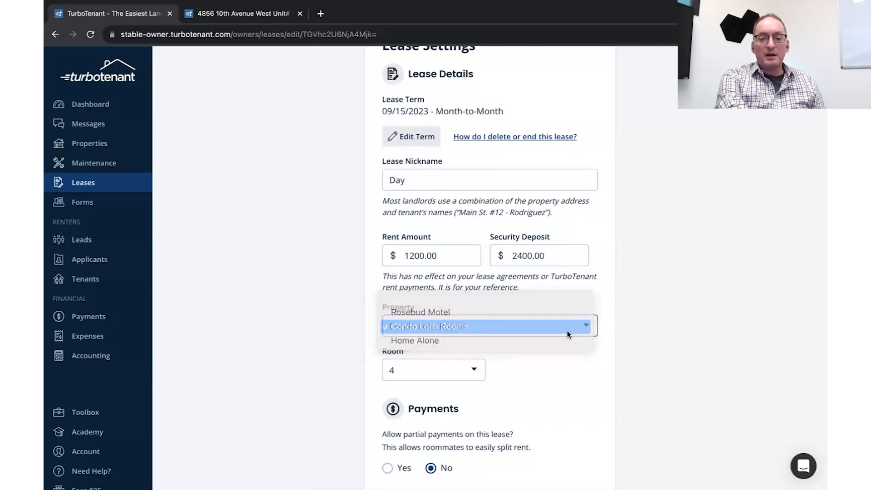
pyautogui.click(473, 370)
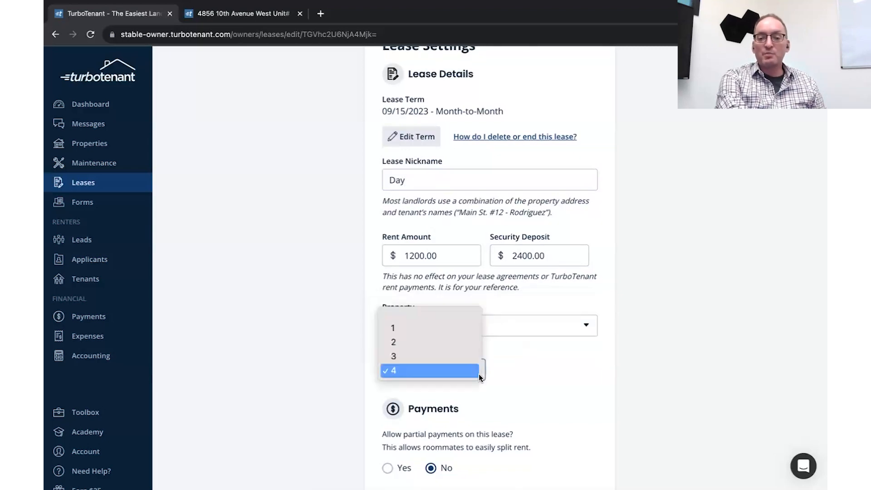
pyautogui.click(562, 374)
pyautogui.scroll(-1, 563, 378)
pyautogui.scroll(-5, 562, 378)
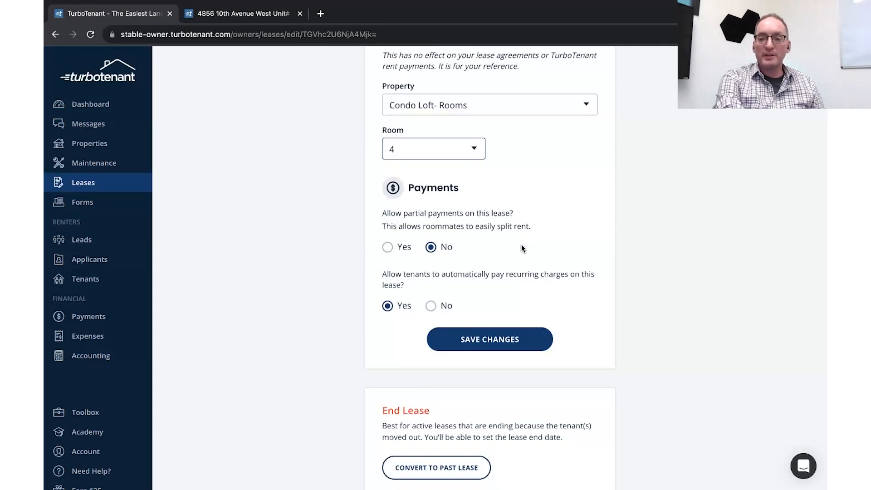
# Step: Toggle the payment options, leaving partial payments No and automatic recurring payments Yes
pyautogui.click(404, 248)
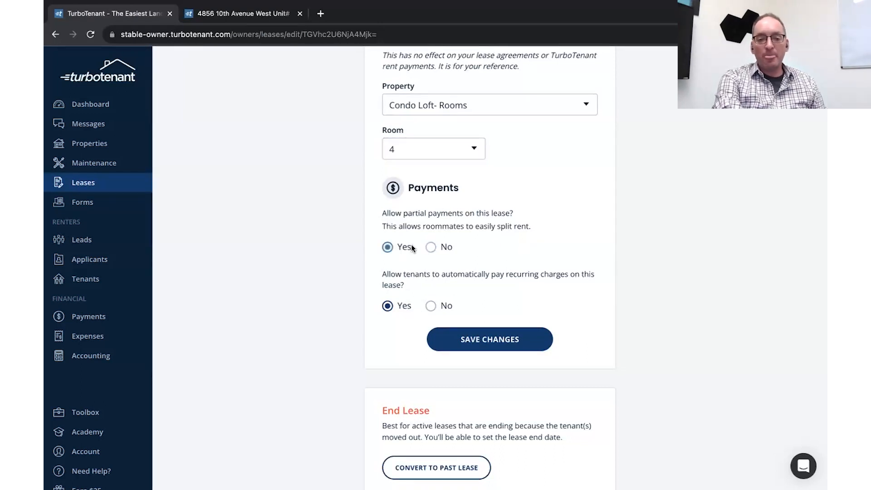
pyautogui.click(431, 248)
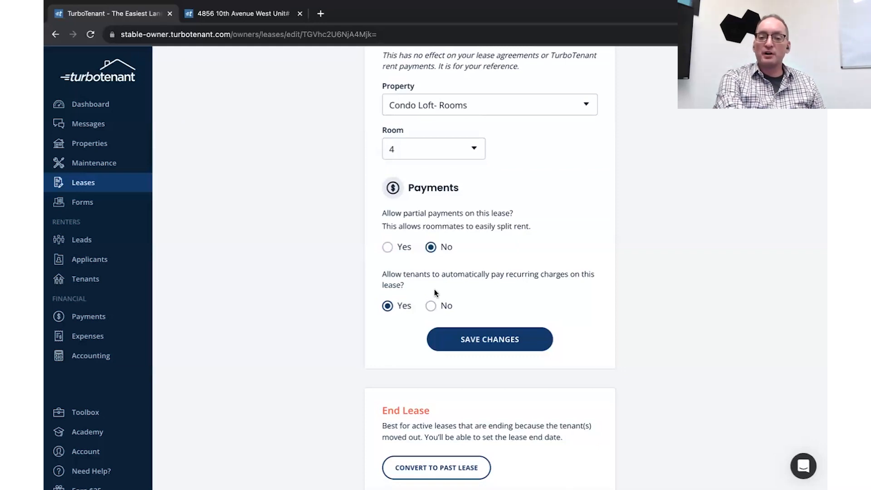
pyautogui.click(432, 306)
pyautogui.click(389, 306)
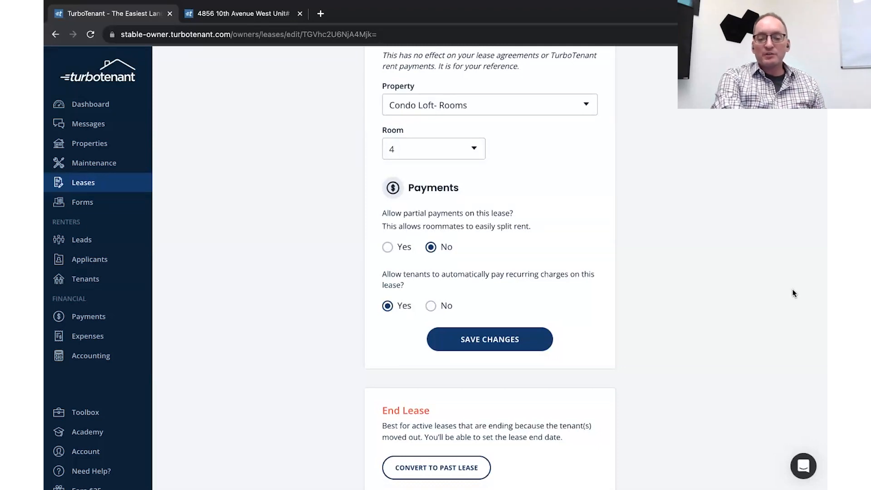
pyautogui.scroll(-3, 693, 340)
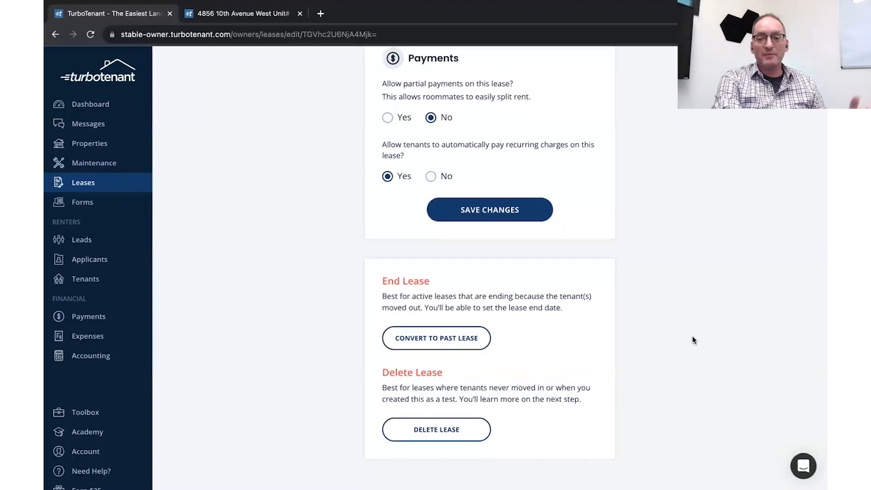
pyautogui.scroll(10, 693, 340)
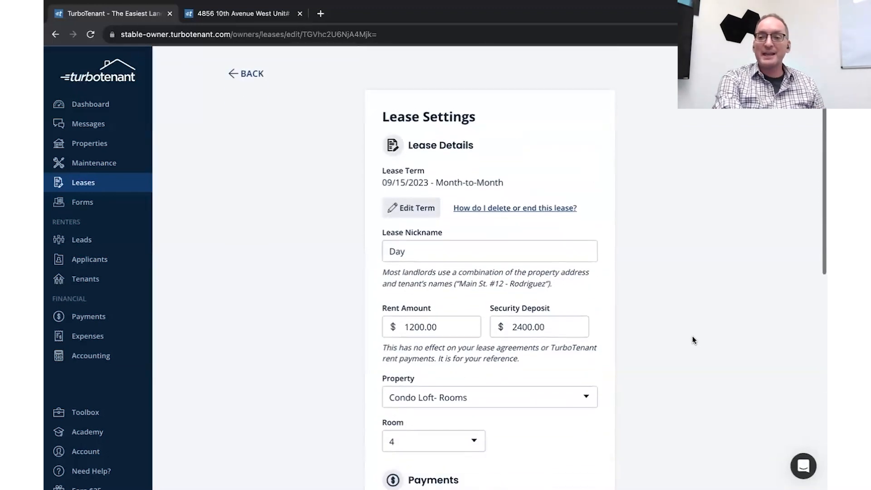
# Step: Make the room 4 lease end 07/31/2024, then go month-to-month automatically, and save
pyautogui.click(421, 211)
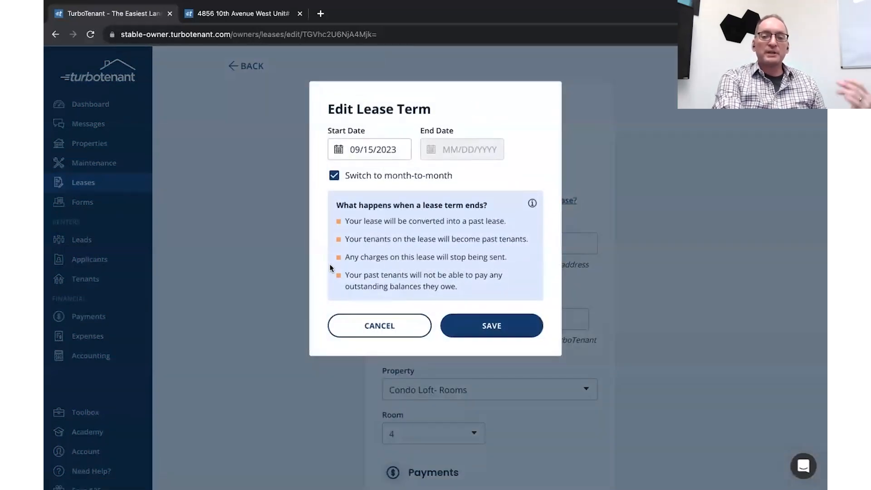
pyautogui.click(334, 175)
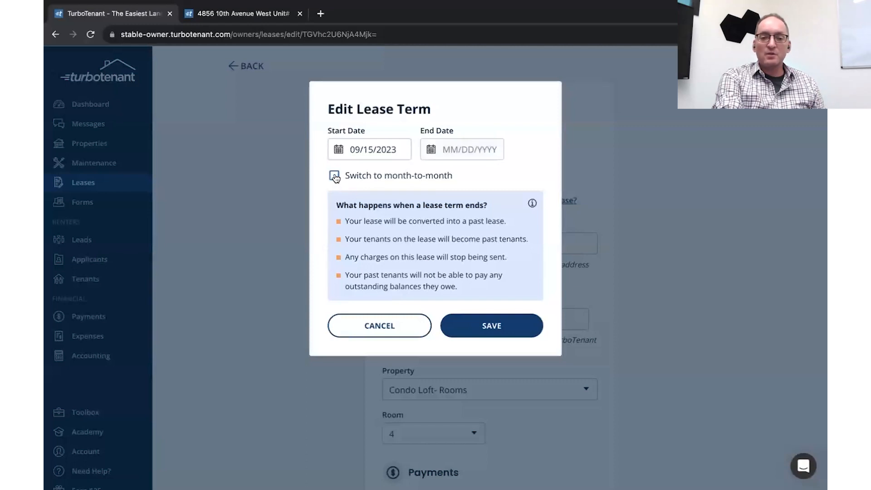
pyautogui.click(462, 150)
pyautogui.click(446, 202)
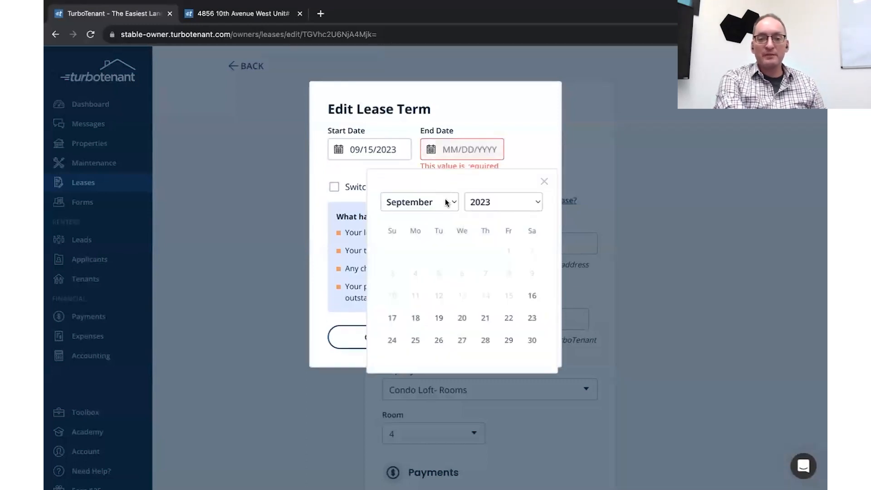
pyautogui.click(518, 202)
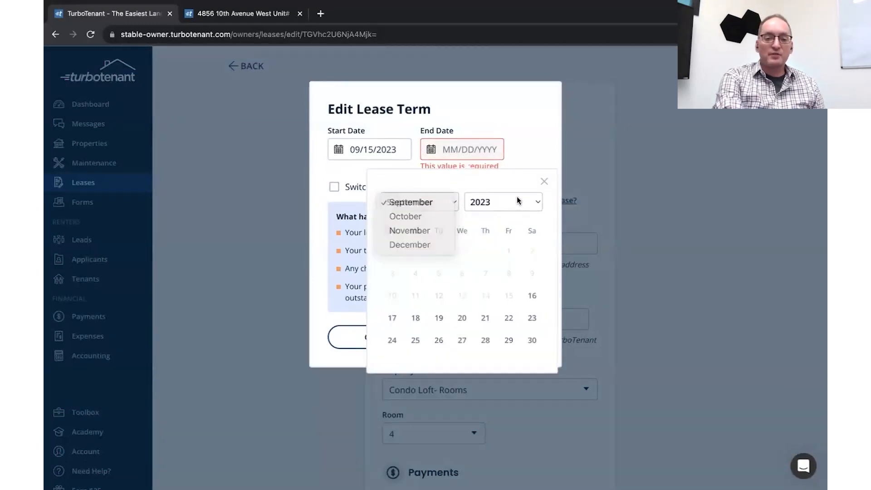
pyautogui.click(518, 201)
pyautogui.click(512, 216)
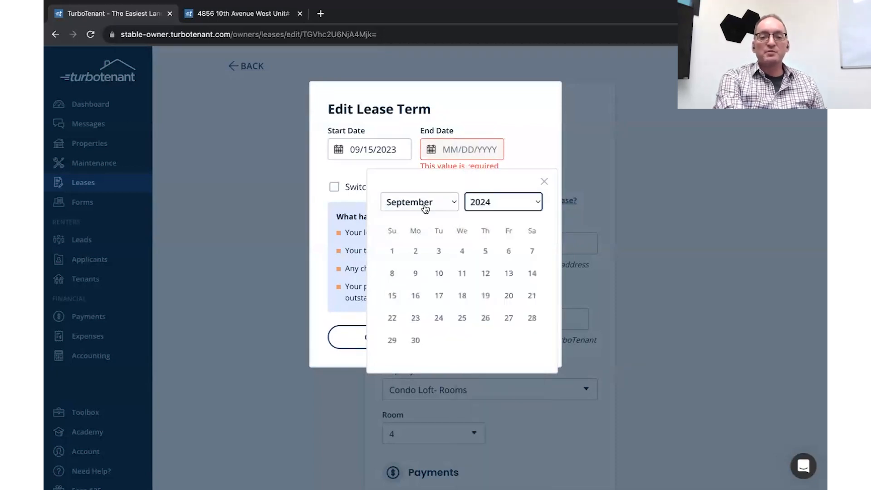
pyautogui.click(416, 205)
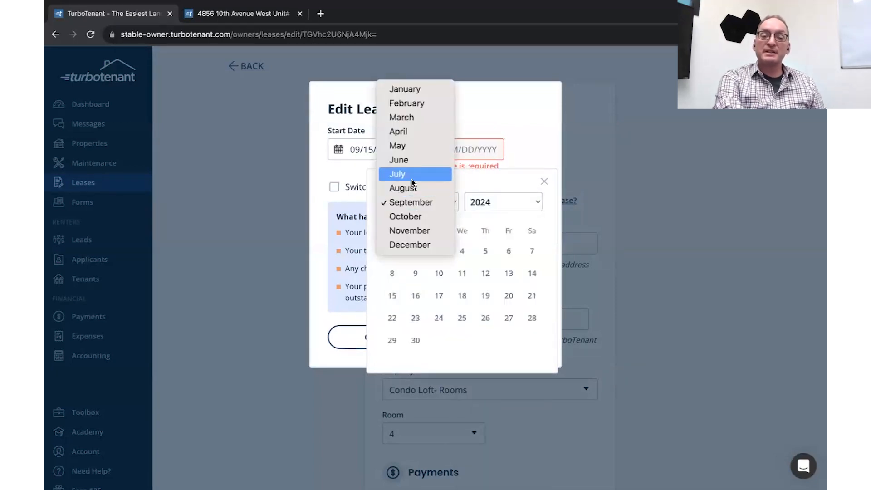
pyautogui.click(413, 180)
pyautogui.click(464, 340)
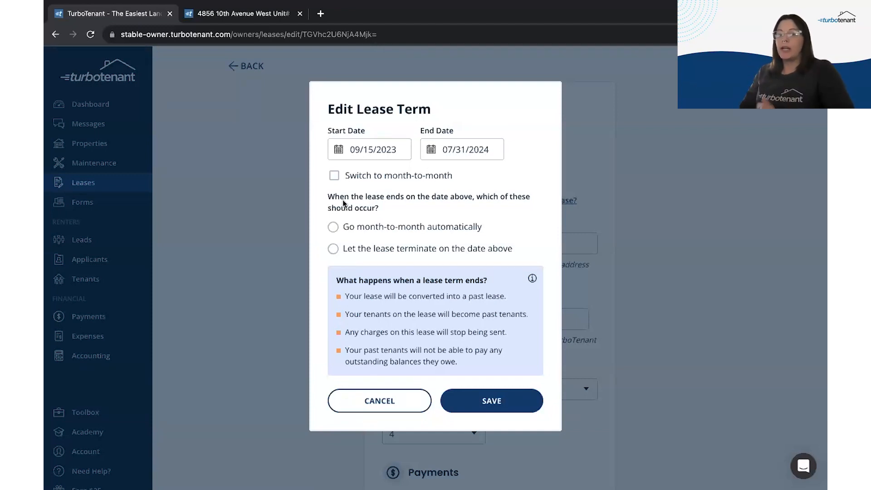
pyautogui.click(449, 236)
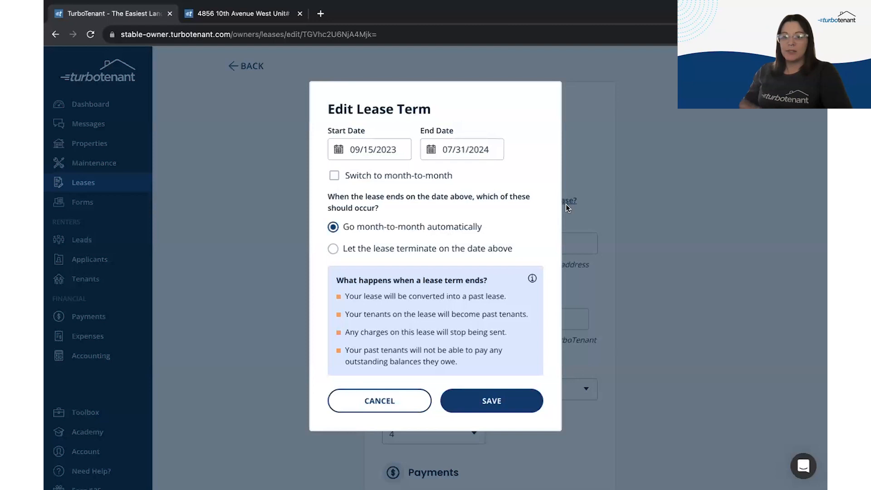
pyautogui.click(486, 403)
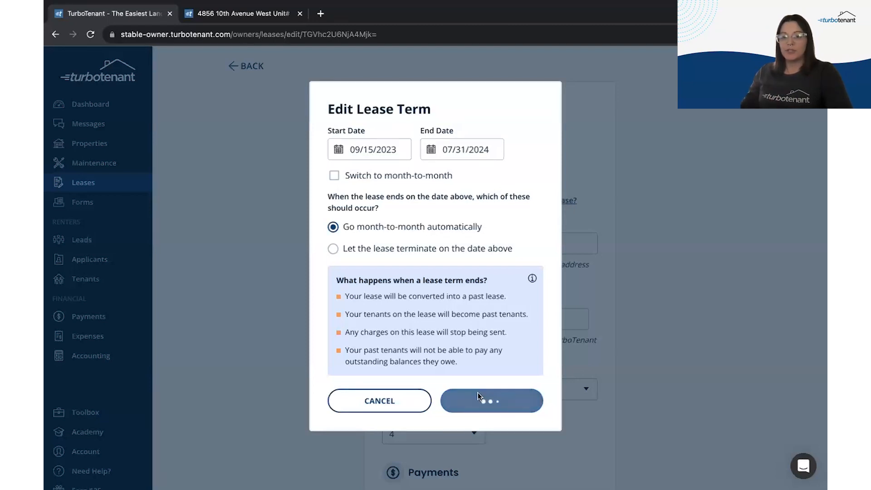
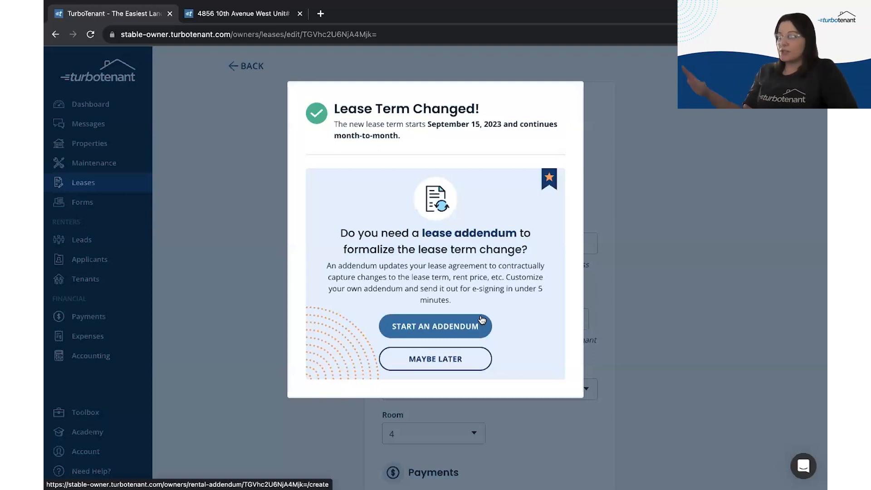
# Step: Skip the lease addendum, save the month-to-month lease term change, and open the draft Lease Agreement
pyautogui.click(449, 363)
pyautogui.scroll(-8, 293, 344)
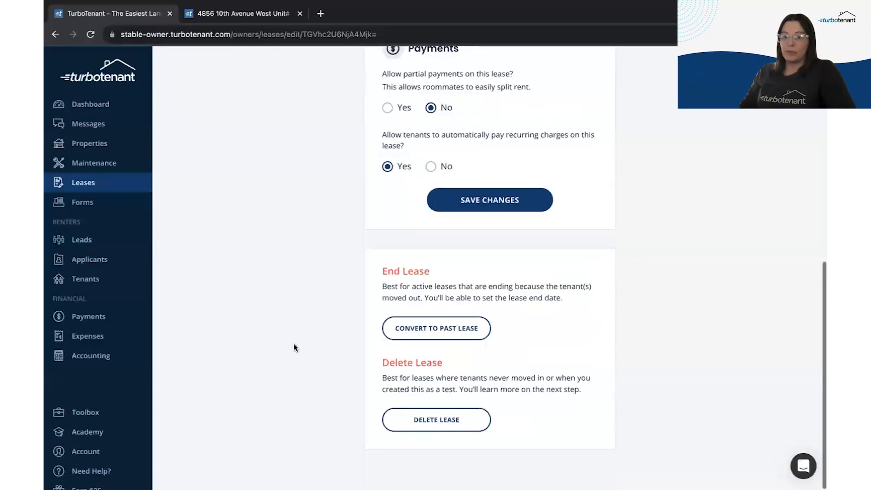
pyautogui.click(508, 208)
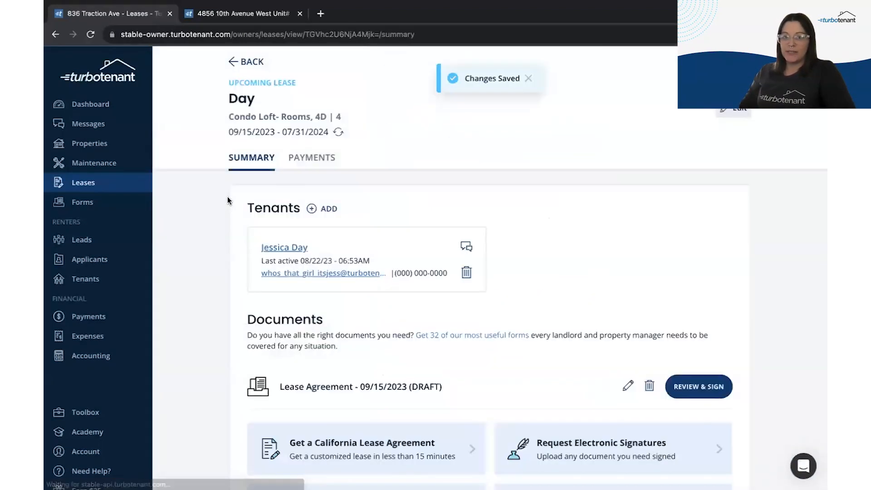
pyautogui.scroll(-3, 220, 313)
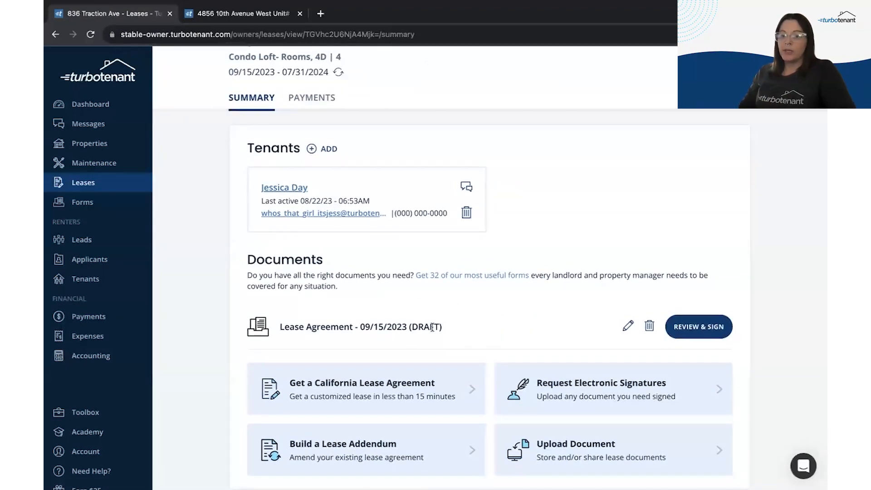
pyautogui.click(625, 331)
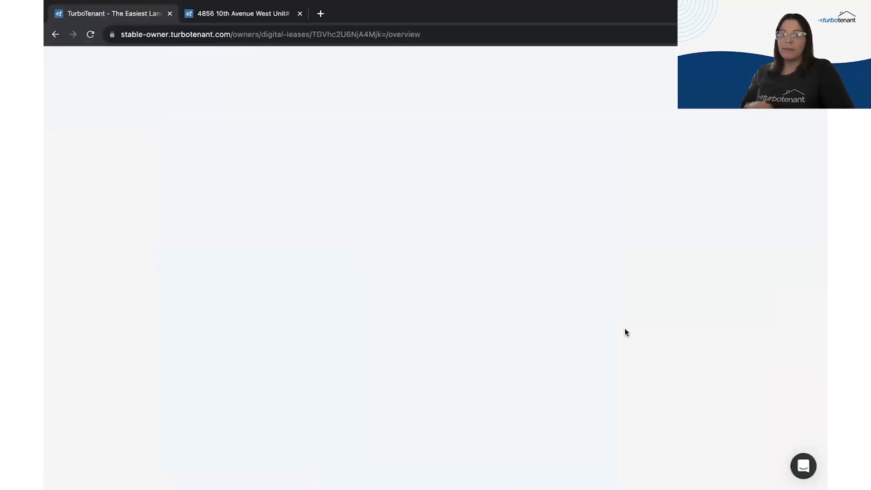
# Step: Reload the lease and set Lease Specifics to renew month-to-month automatically after 07/31/2024
pyautogui.click(90, 34)
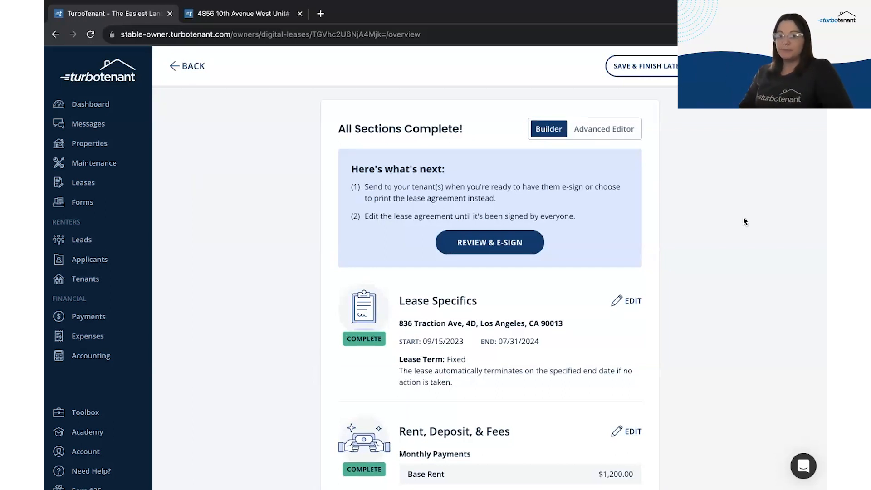
pyautogui.scroll(-3, 708, 340)
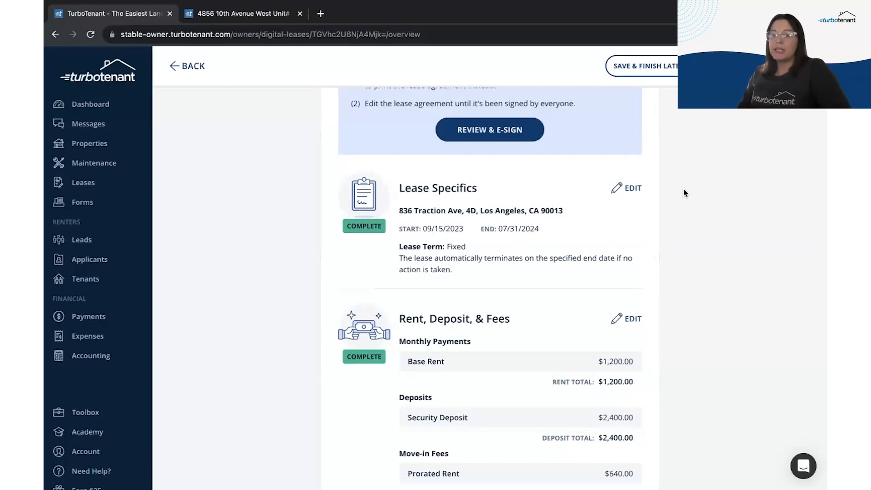
pyautogui.scroll(-1, 595, 239)
pyautogui.click(629, 172)
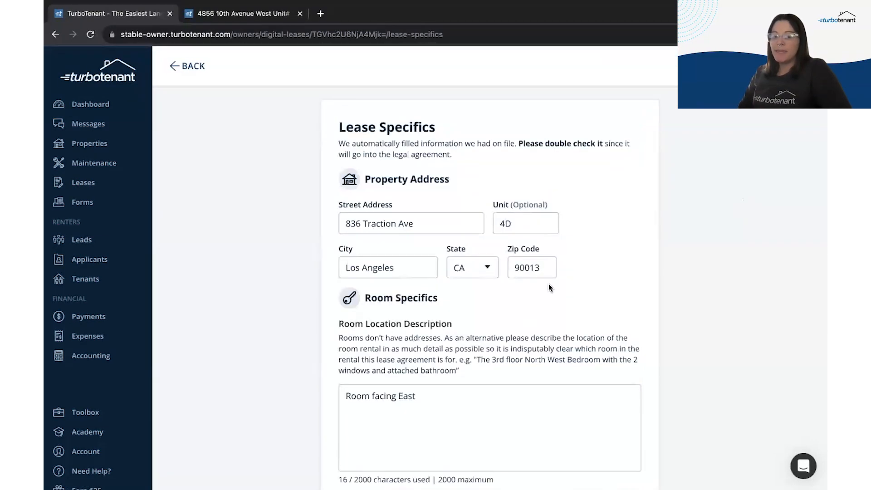
pyautogui.scroll(-5, 529, 311)
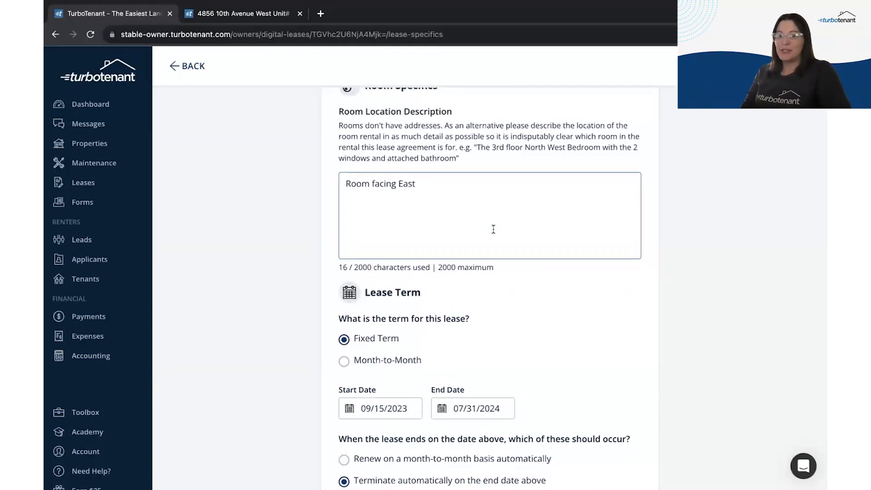
pyautogui.scroll(-3, 330, 218)
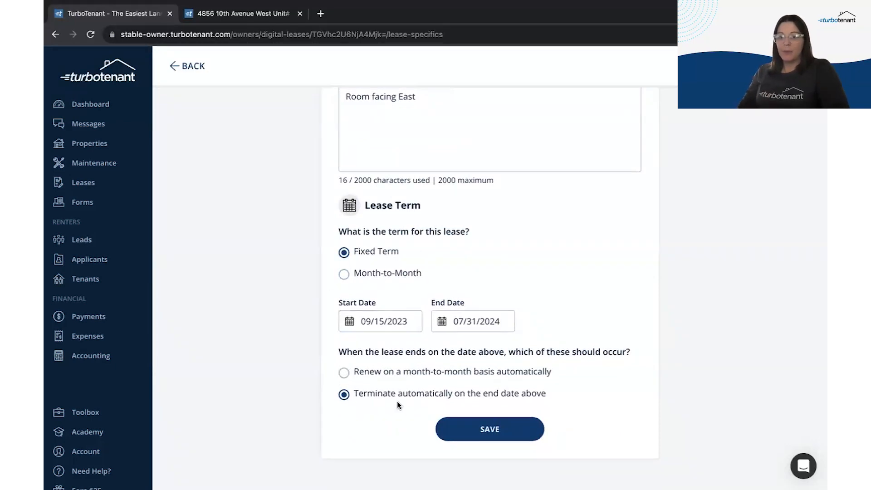
pyautogui.click(399, 373)
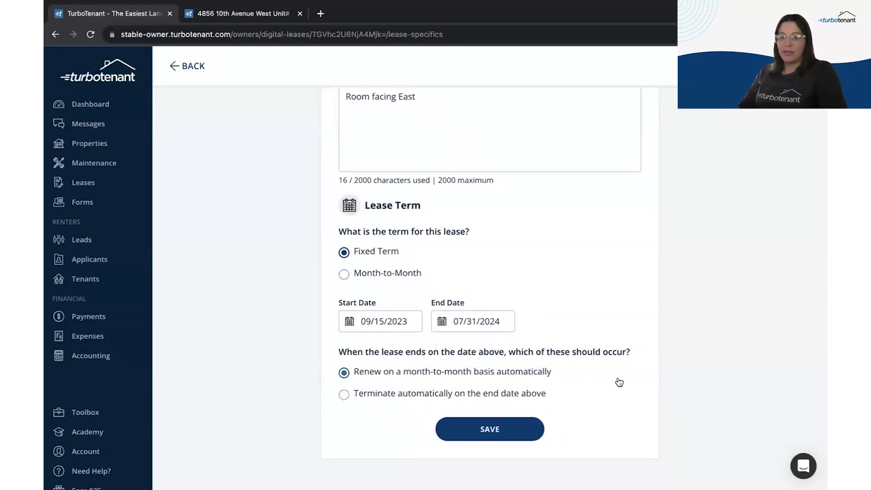
pyautogui.click(486, 428)
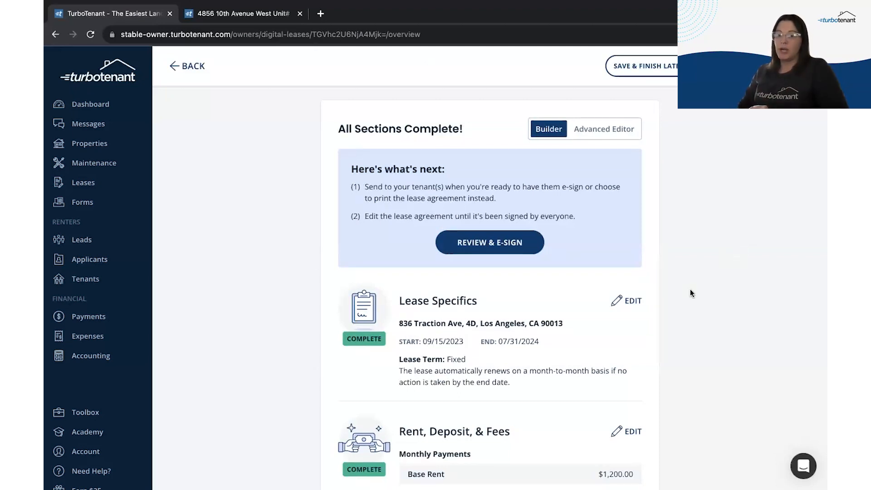
pyautogui.scroll(-2, 691, 294)
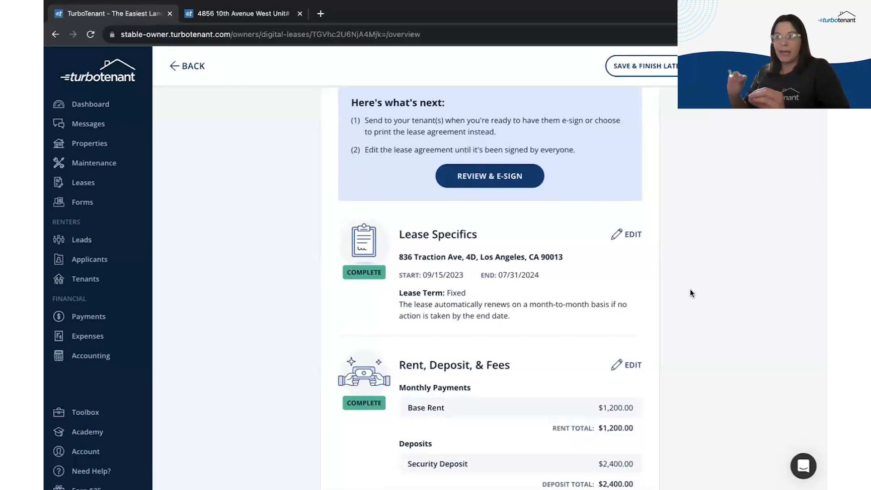
pyautogui.scroll(-5, 690, 289)
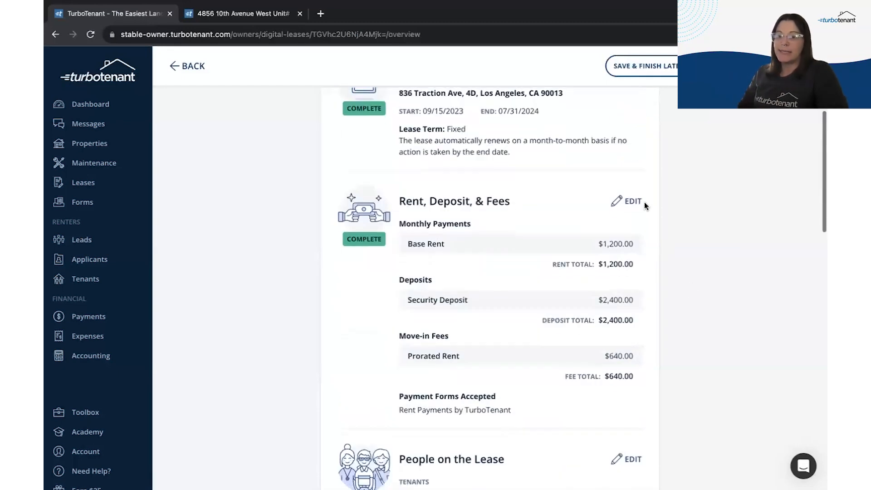
# Step: Leave pet rent set to No and open the Prorated Rent Calculator in a separate tab
pyautogui.click(638, 201)
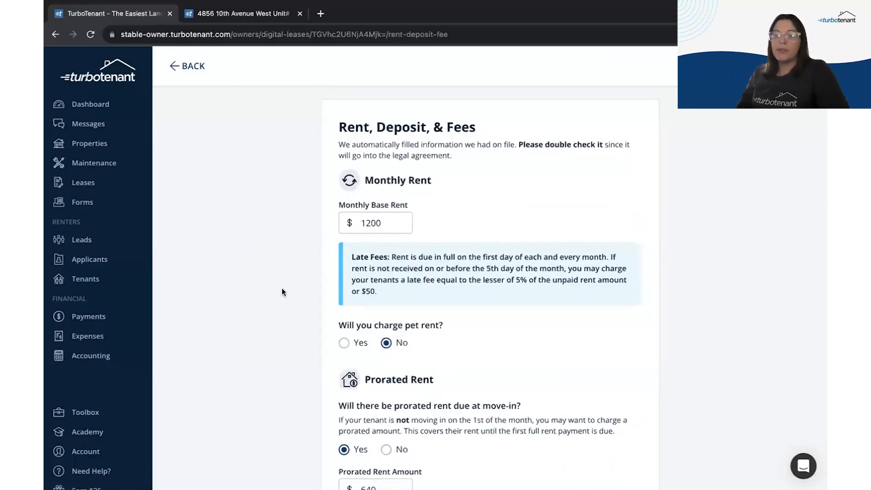
pyautogui.scroll(-2, 282, 292)
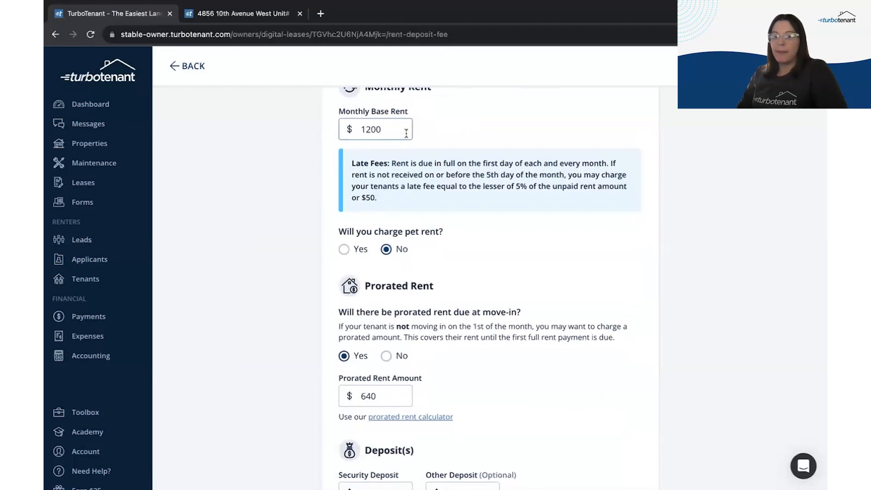
pyautogui.click(344, 249)
pyautogui.click(397, 251)
pyautogui.scroll(-3, 270, 430)
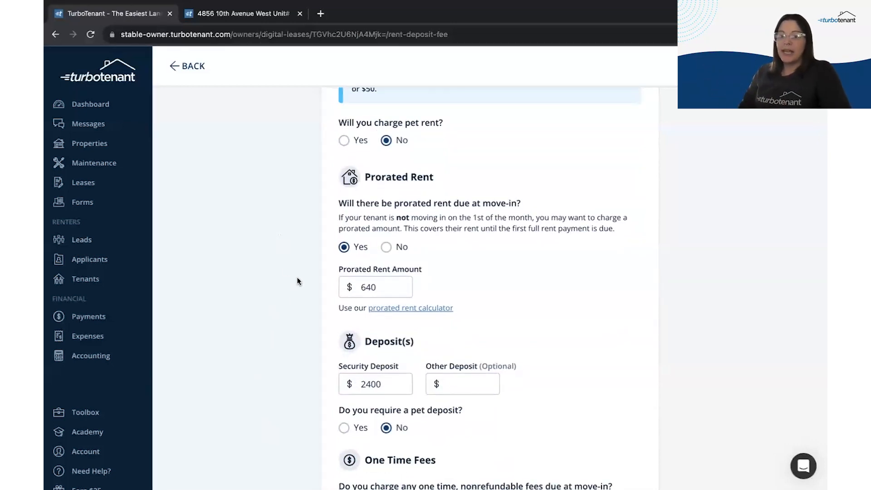
pyautogui.click(434, 309)
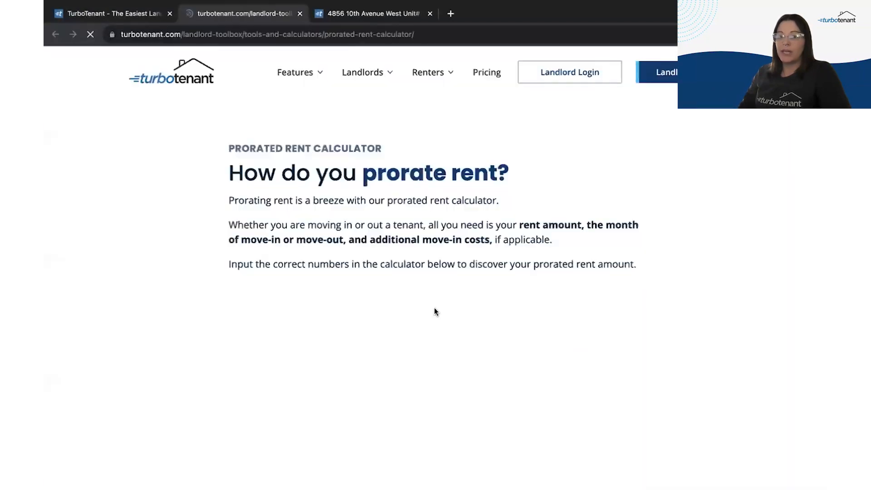
pyautogui.scroll(-15, 157, 383)
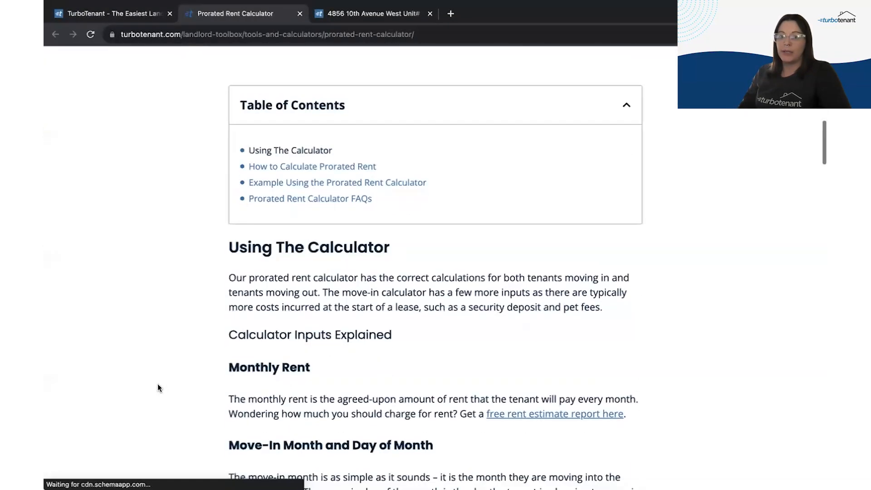
pyautogui.click(119, 14)
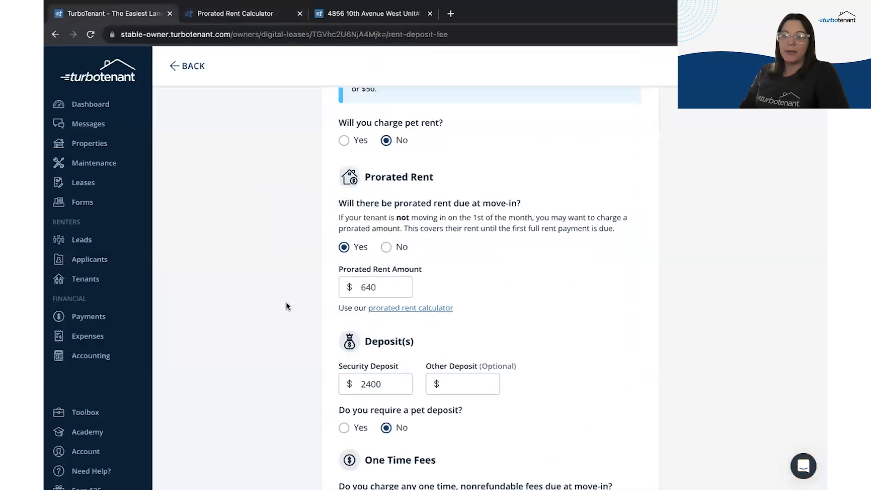
# Step: Keep the $2,400 security deposit with no pet deposit or one-time fees, and save
pyautogui.scroll(-4, 690, 334)
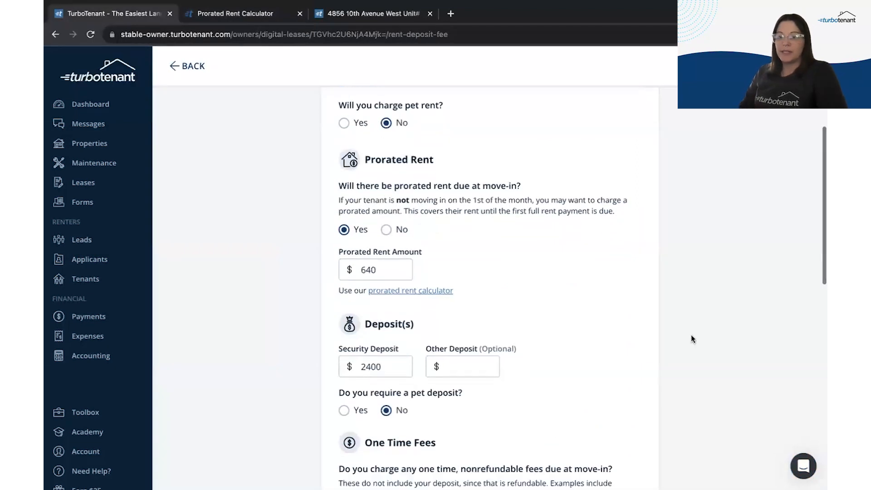
pyautogui.click(362, 229)
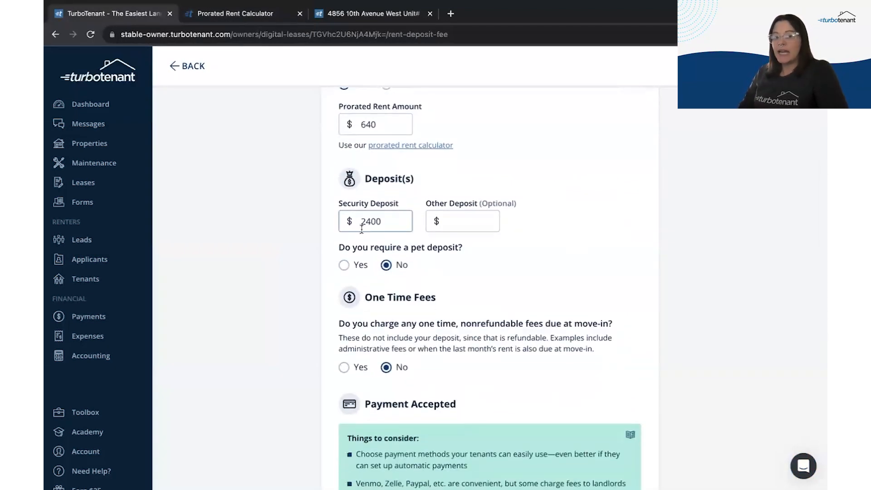
pyautogui.click(360, 265)
pyautogui.click(399, 267)
pyautogui.click(359, 367)
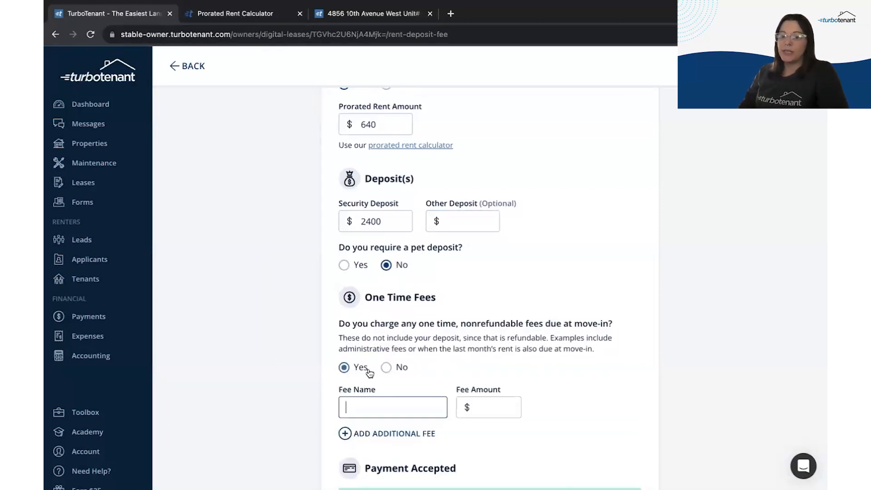
pyautogui.click(401, 368)
pyautogui.scroll(-8, 476, 265)
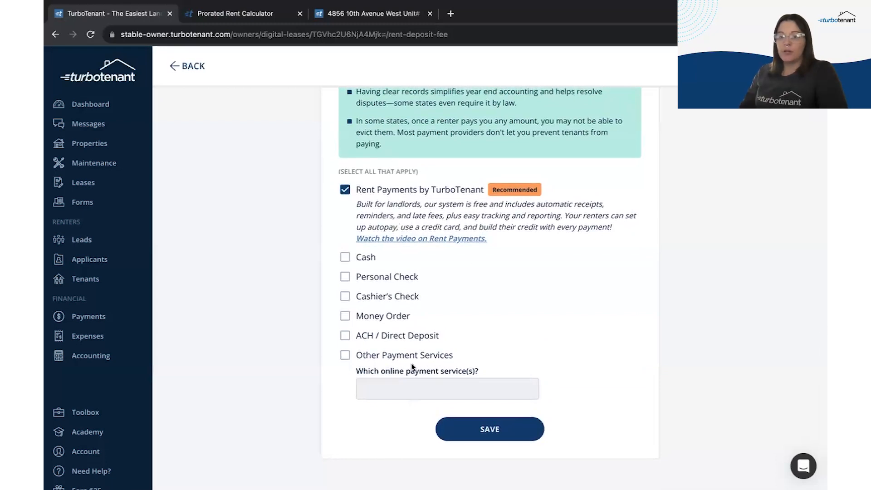
pyautogui.click(489, 429)
pyautogui.scroll(-8, 698, 294)
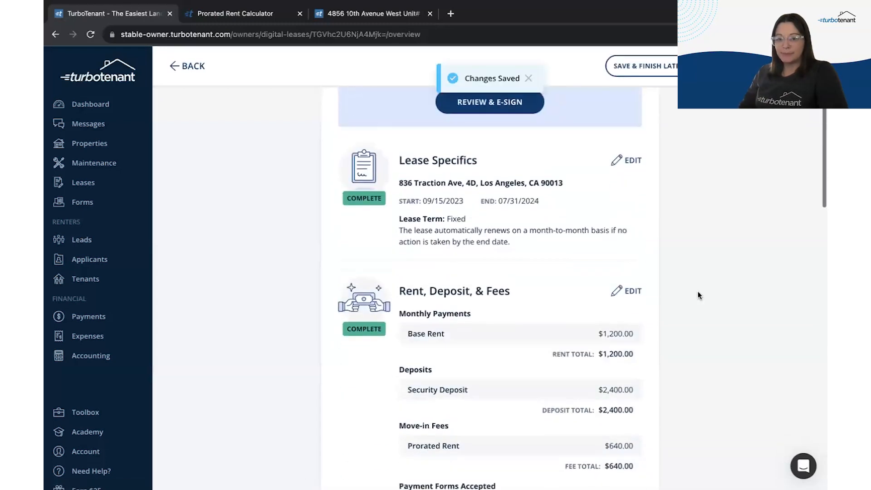
pyautogui.scroll(-1, 698, 295)
# Step: Review the single tenant, no additional occupants and landlord details, then save People on the Lease
pyautogui.click(630, 218)
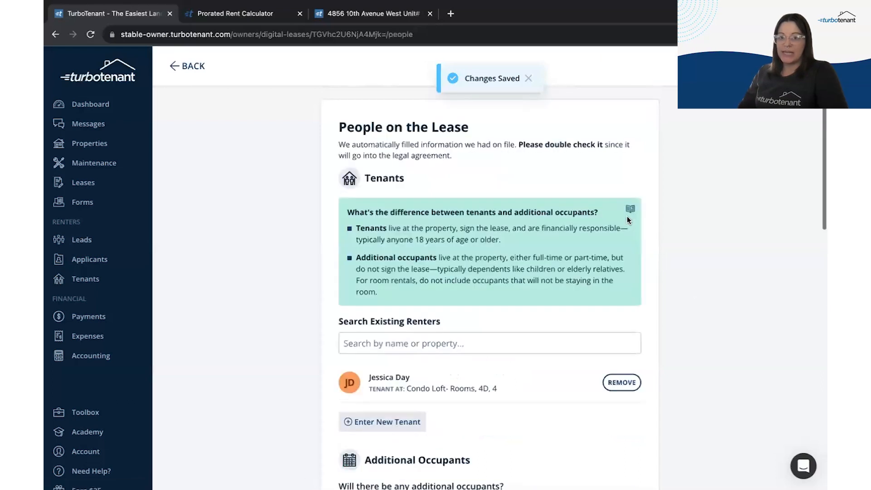
pyautogui.scroll(-2, 324, 348)
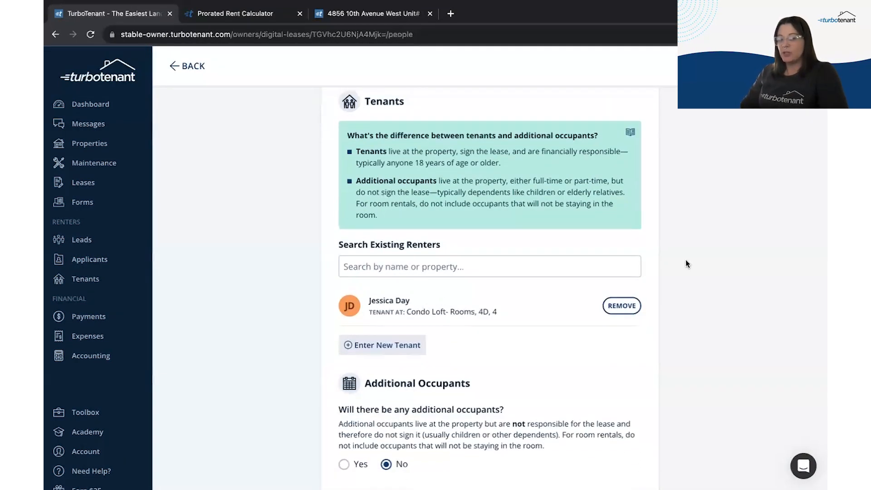
pyautogui.scroll(-2, 686, 260)
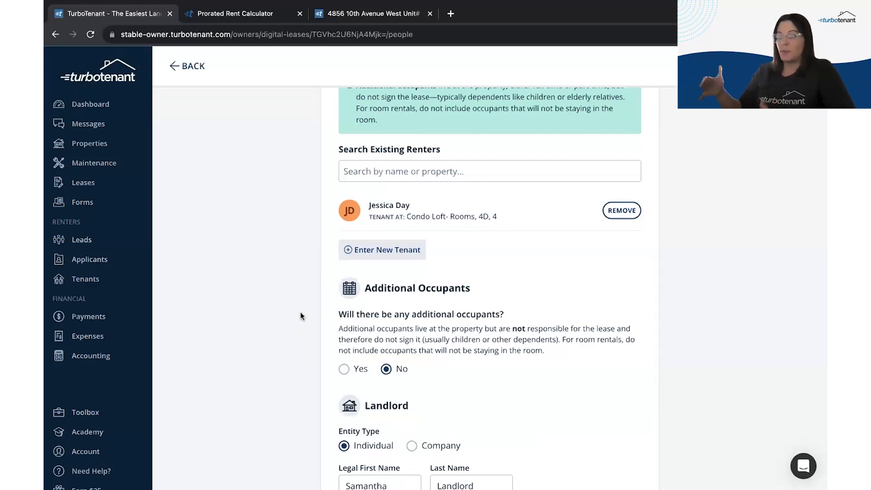
pyautogui.scroll(-8, 300, 312)
pyautogui.scroll(-2, 301, 311)
pyautogui.scroll(3, 584, 221)
pyautogui.scroll(8, 585, 220)
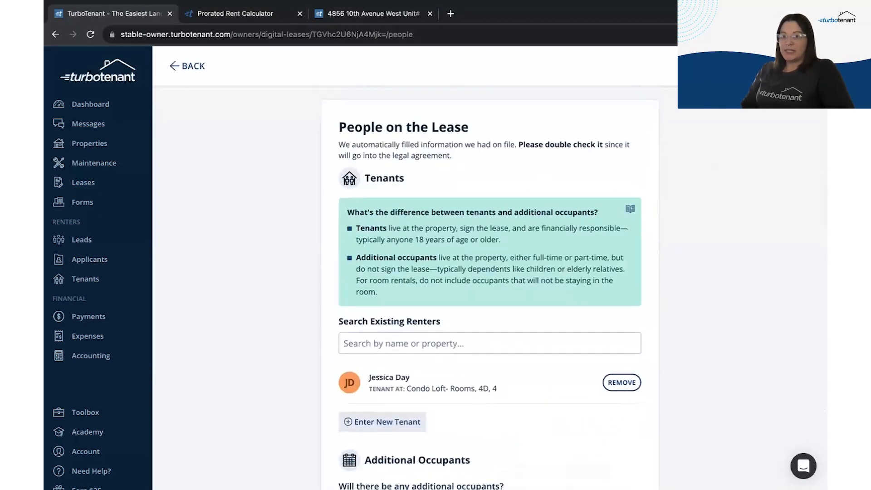
pyautogui.scroll(-10, 405, 395)
pyautogui.click(489, 426)
pyautogui.scroll(-6, 535, 402)
pyautogui.scroll(-9, 534, 402)
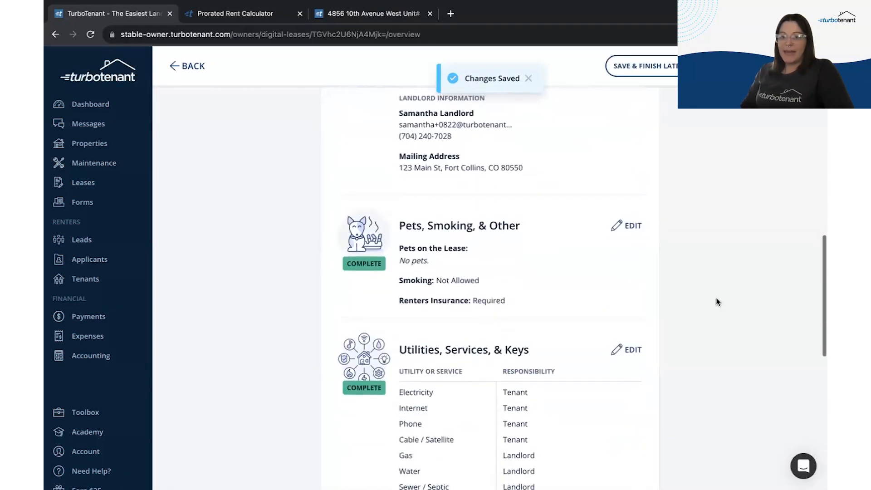
# Step: Answer no pets, no parking rules, and renter's insurance required in Pets, Smoking & Other
pyautogui.click(632, 229)
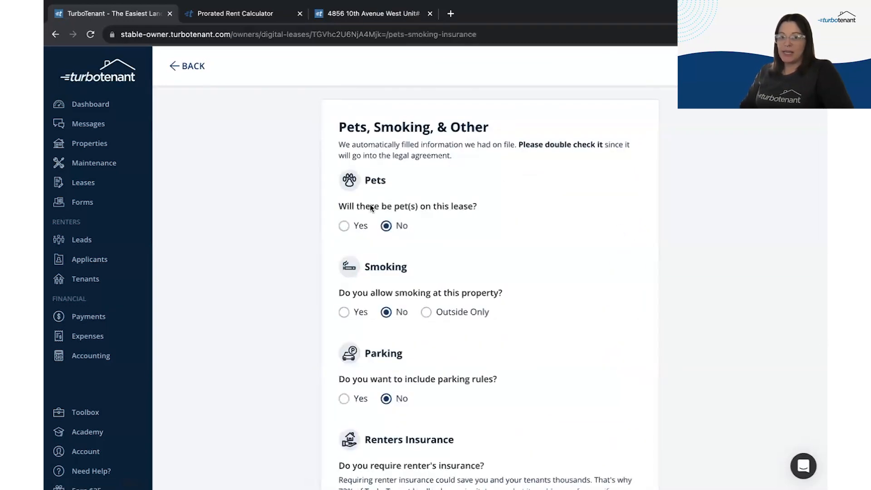
pyautogui.click(352, 226)
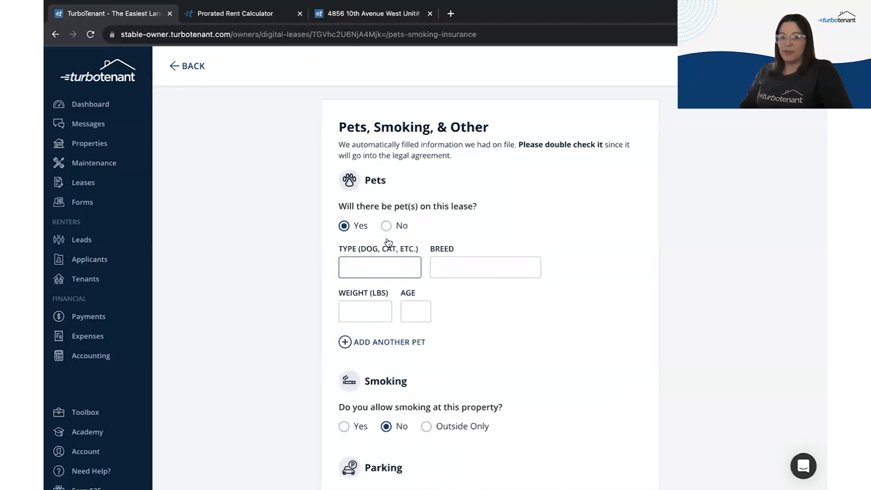
pyautogui.click(386, 226)
pyautogui.scroll(-3, 561, 323)
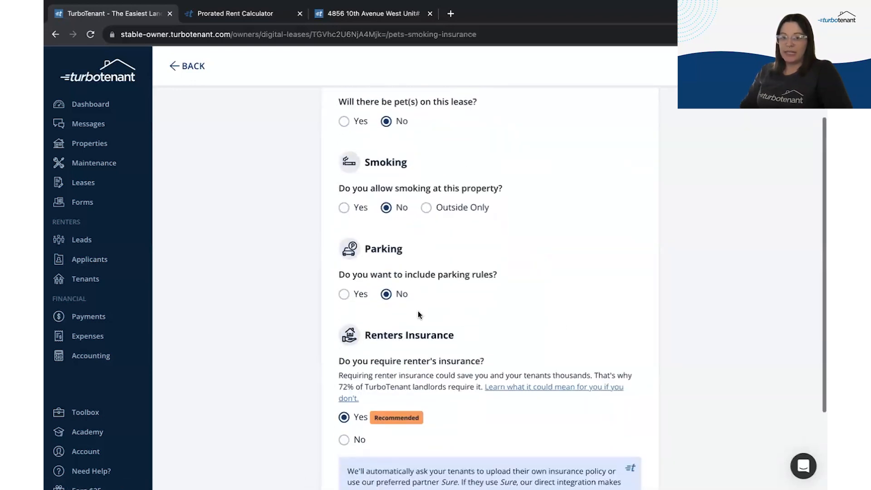
pyautogui.click(344, 294)
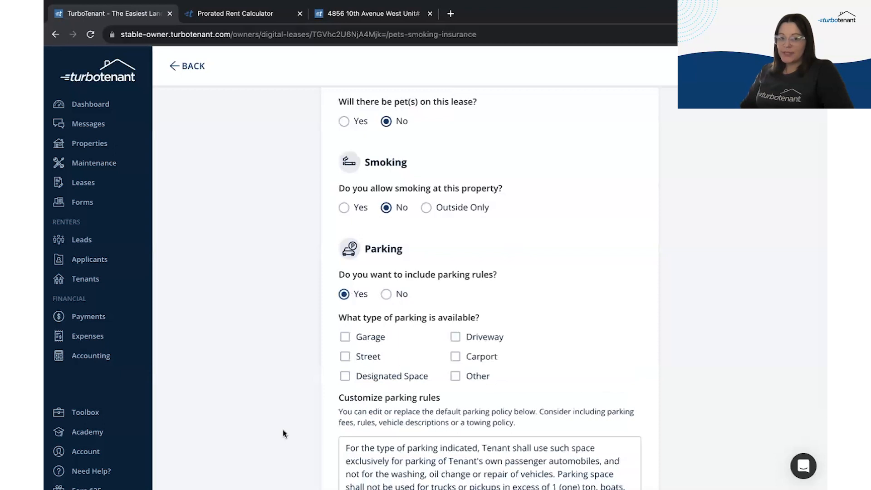
pyautogui.scroll(-3, 282, 429)
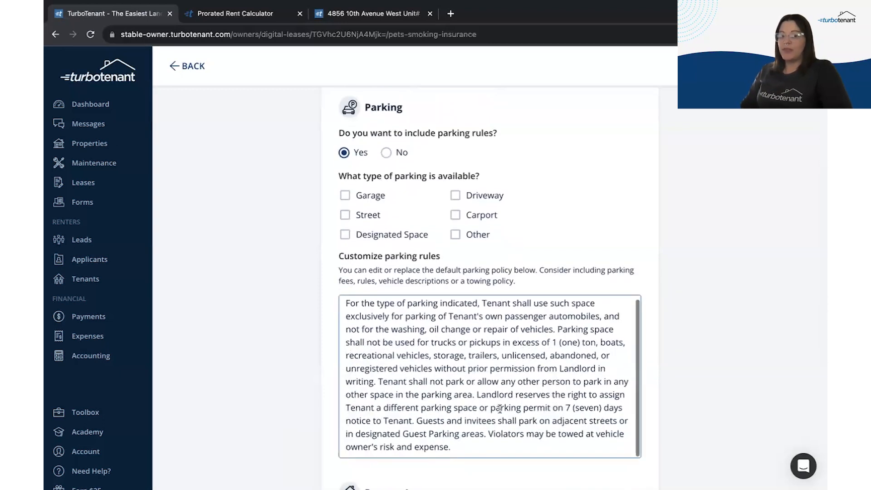
pyautogui.scroll(1, 500, 409)
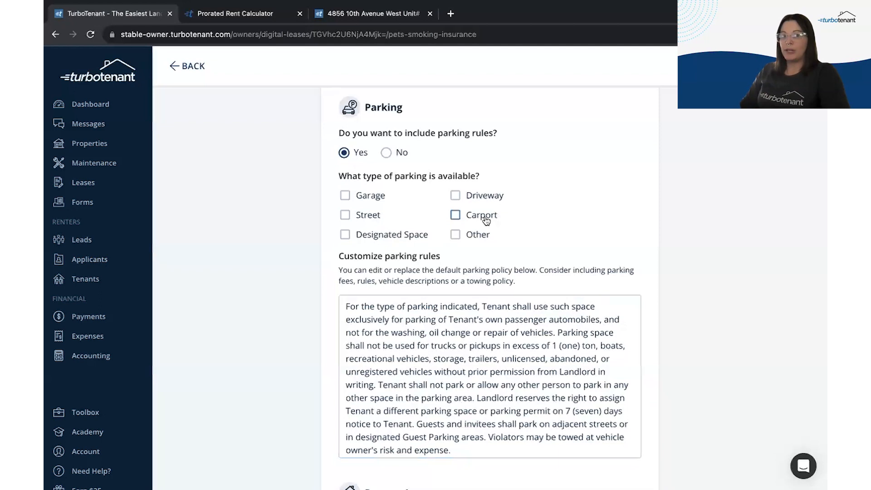
pyautogui.click(387, 152)
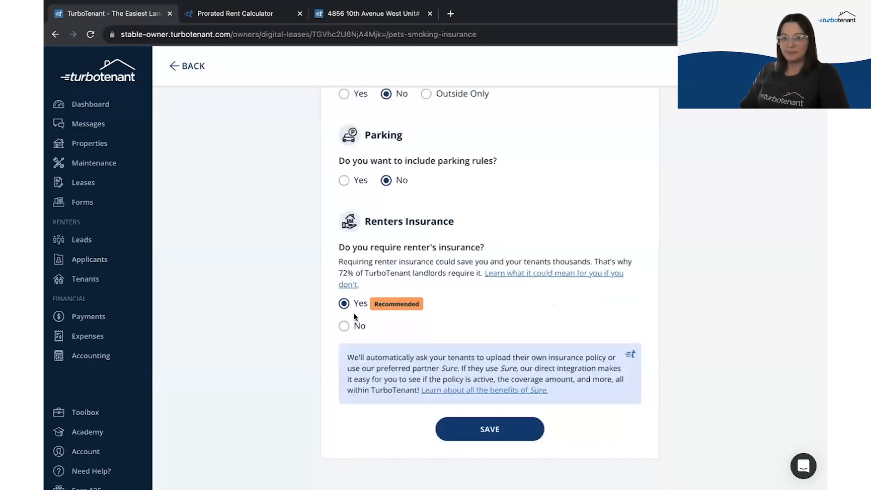
pyautogui.click(344, 327)
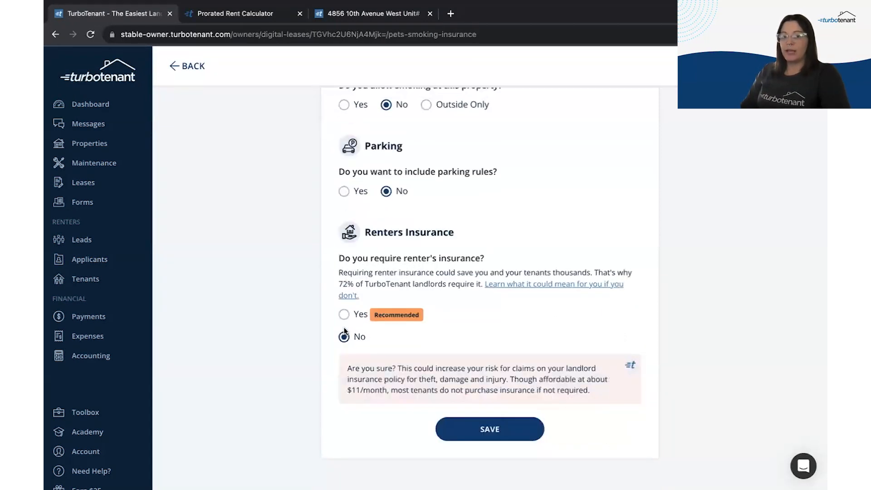
pyautogui.click(344, 315)
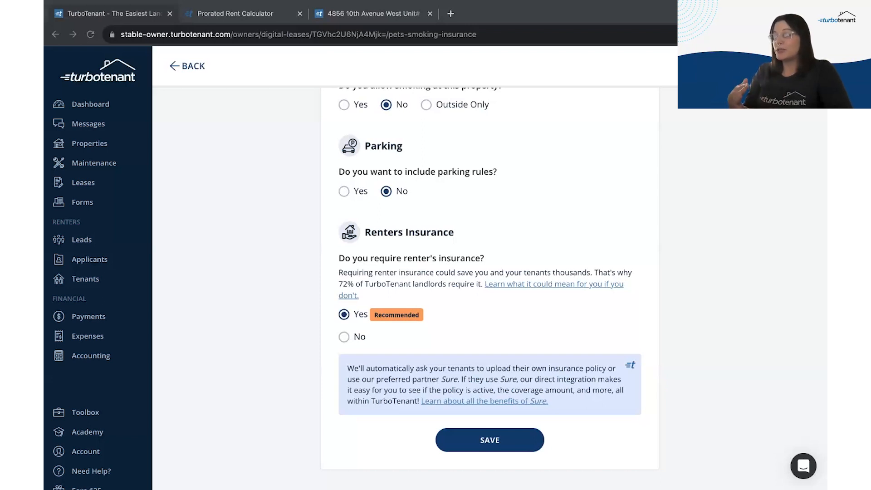
# Step: Save the pets, smoking and insurance answers, then begin editing Utilities, Services & Keys
pyautogui.click(516, 462)
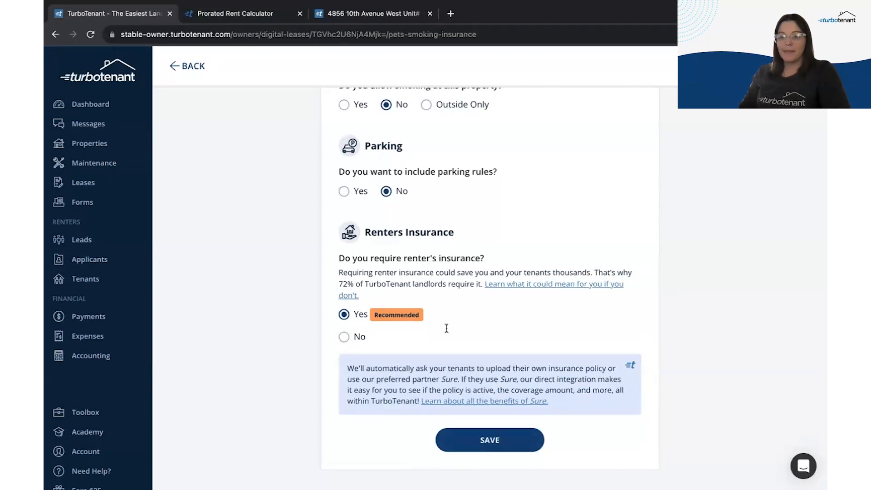
pyautogui.click(497, 447)
pyautogui.scroll(-15, 422, 407)
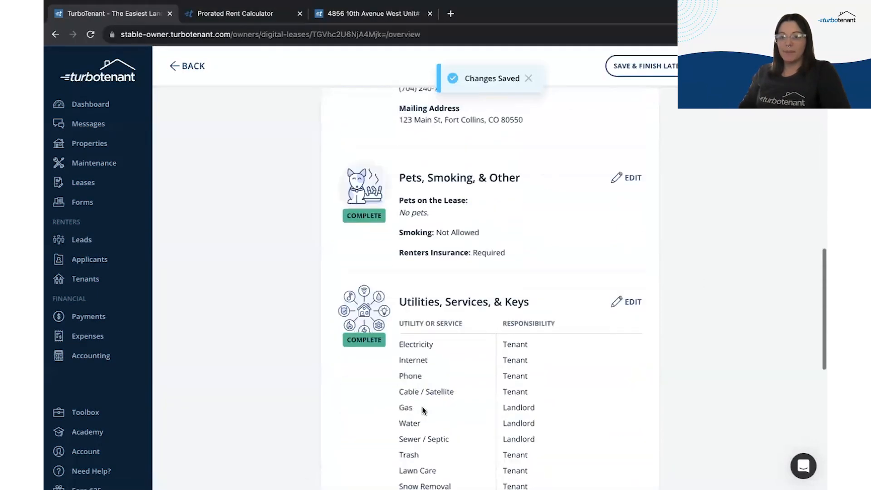
pyautogui.scroll(-3, 422, 406)
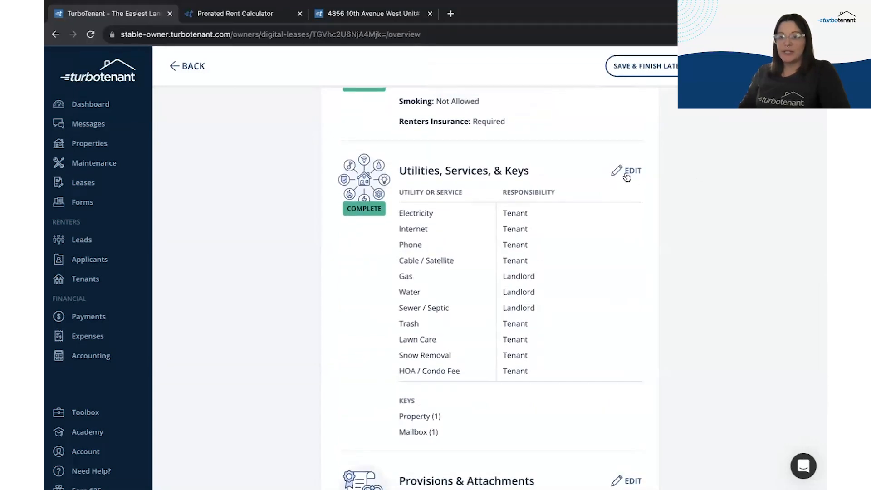
pyautogui.click(627, 175)
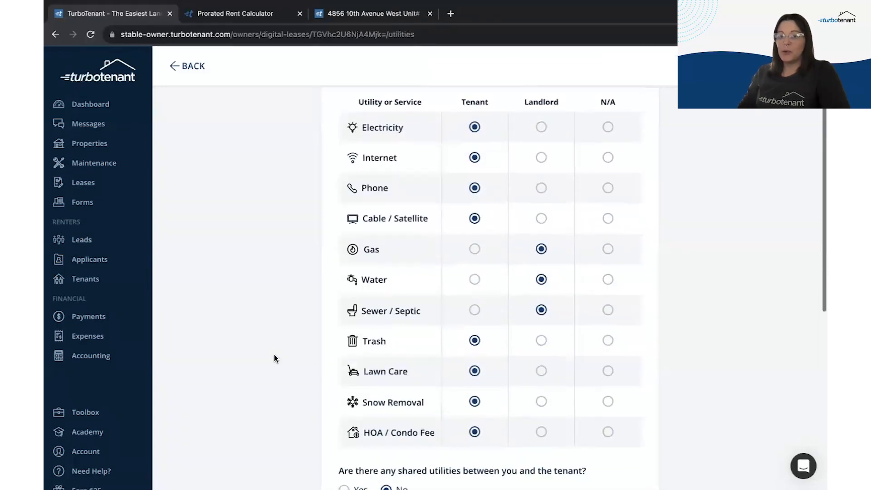
# Step: Mark that no utilities are shared with the tenant and save Utilities, Services & Keys
pyautogui.scroll(-6, 274, 355)
pyautogui.scroll(-1, 274, 356)
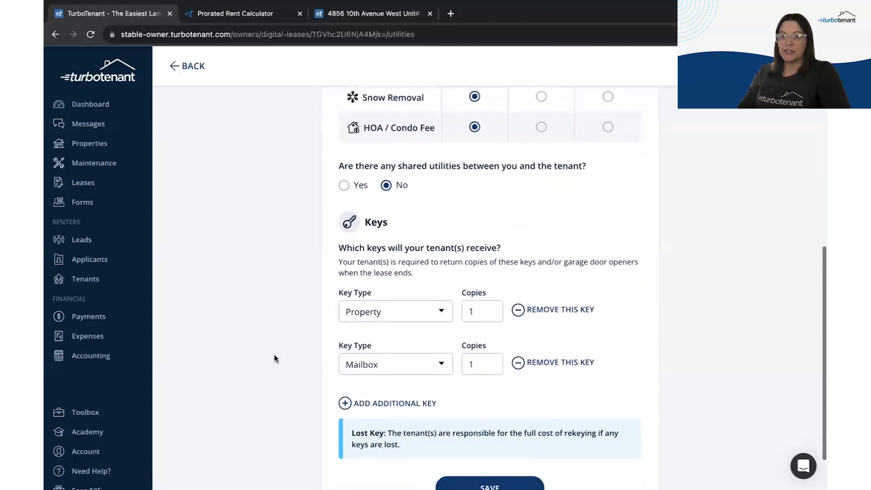
pyautogui.click(345, 180)
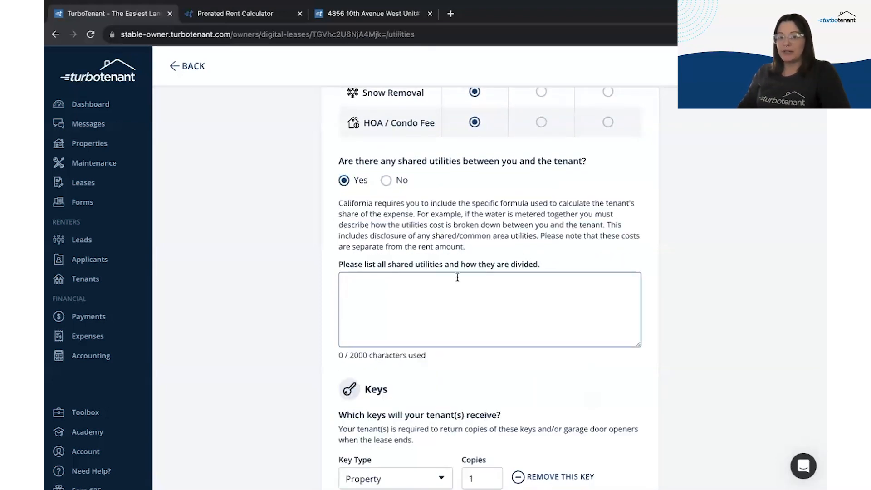
pyautogui.click(386, 180)
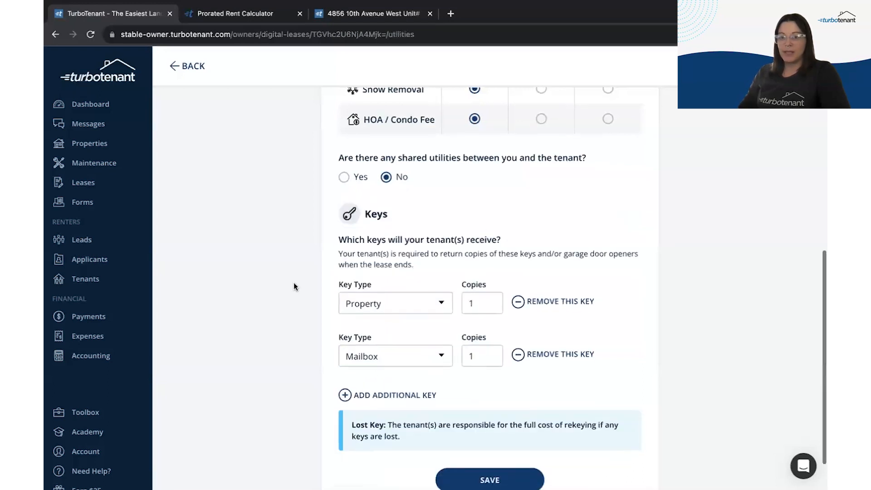
pyautogui.scroll(-2, 293, 286)
pyautogui.click(490, 429)
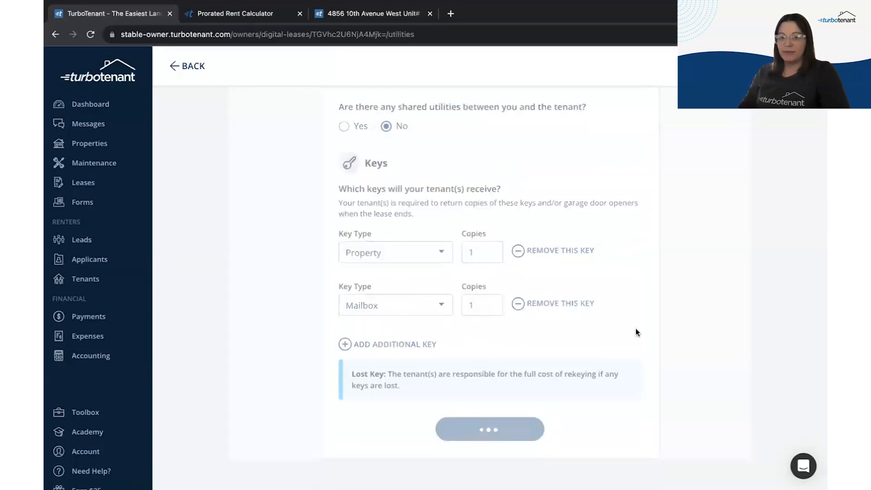
pyautogui.scroll(-10, 636, 333)
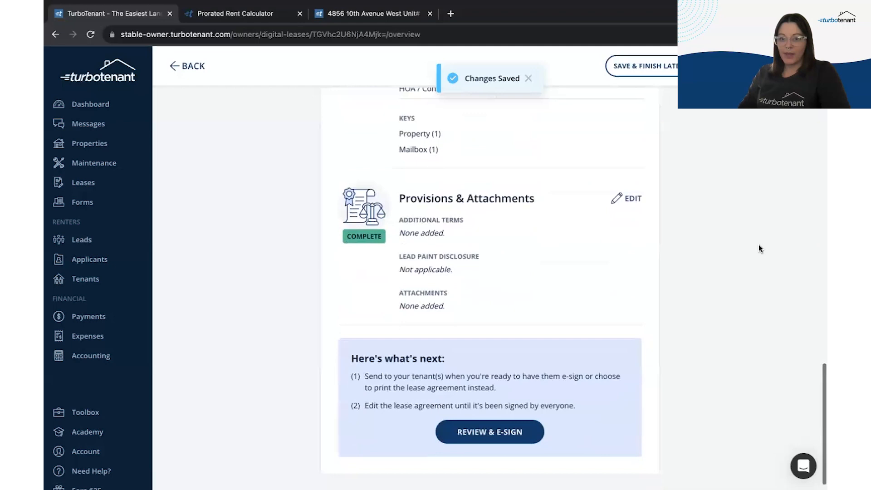
# Step: Review the California disclosures, all answered No with the default bedbug procedure, and save Provisions & Attachments
pyautogui.click(620, 199)
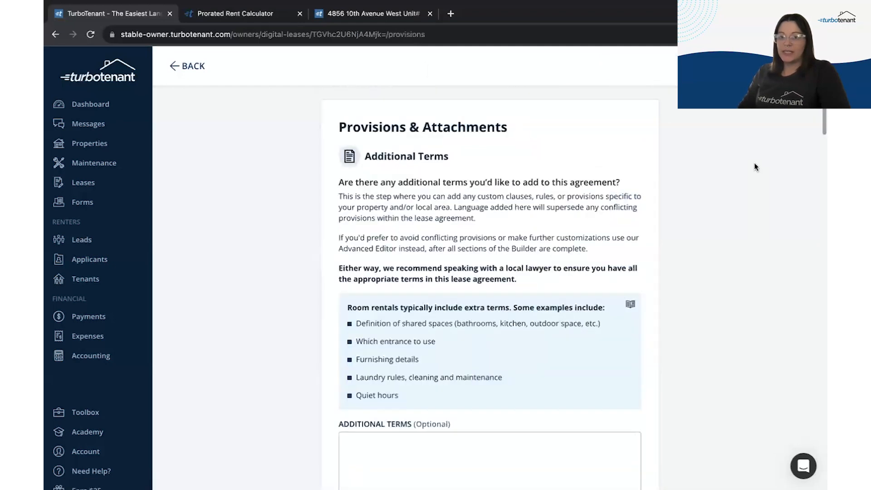
pyautogui.scroll(-1, 732, 315)
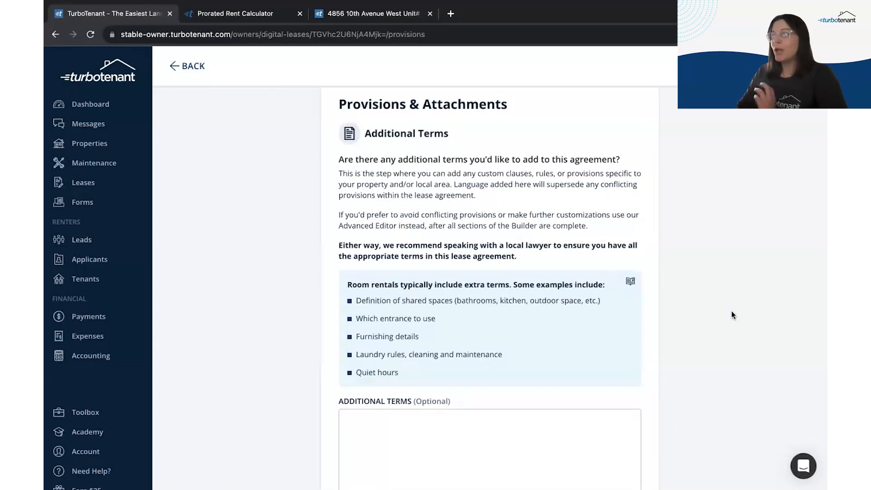
pyautogui.scroll(-1, 732, 314)
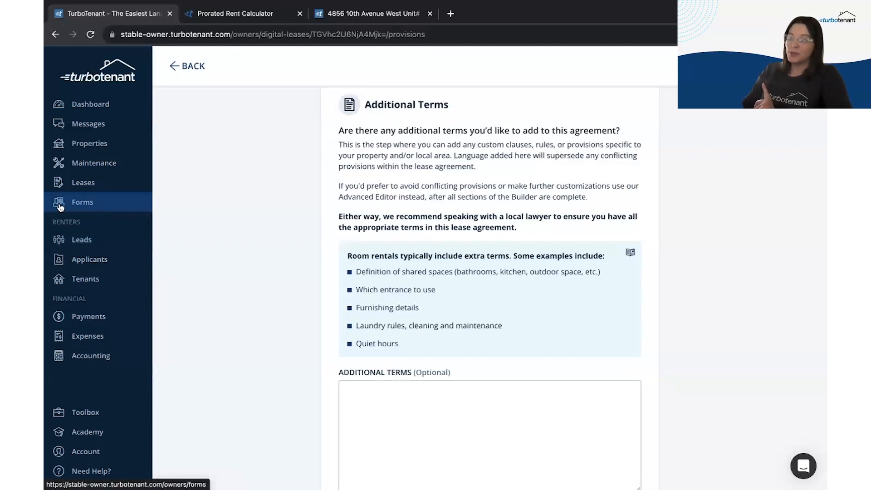
pyautogui.scroll(-9, 390, 250)
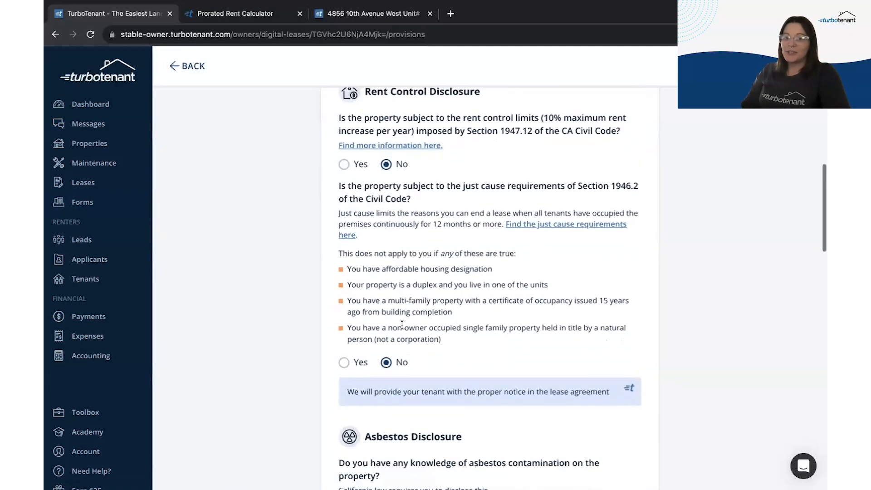
pyautogui.scroll(6, 475, 227)
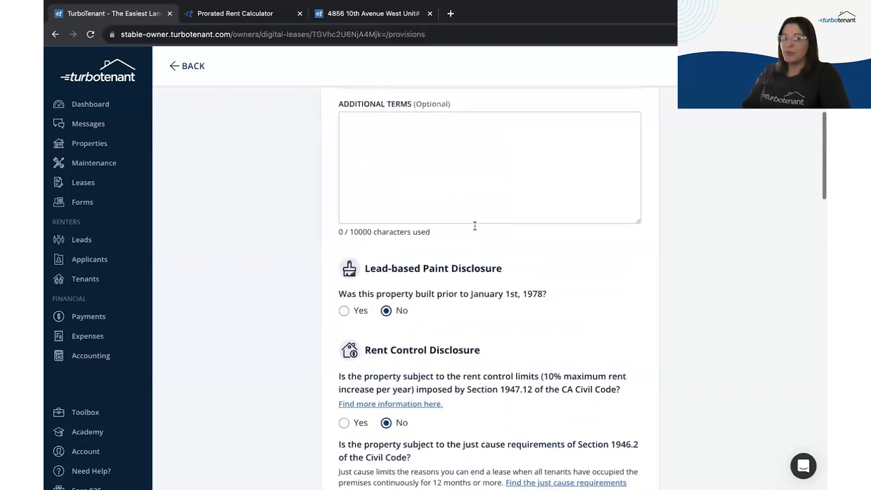
pyautogui.scroll(7, 499, 222)
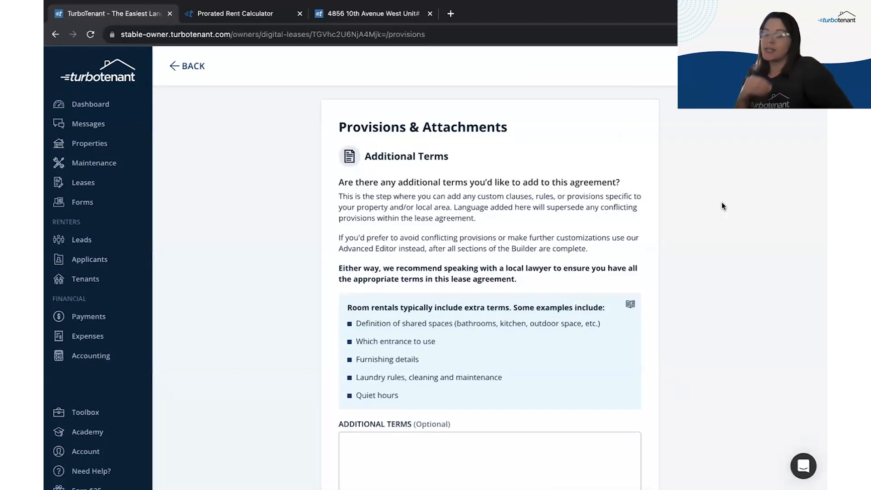
pyautogui.scroll(-3, 724, 206)
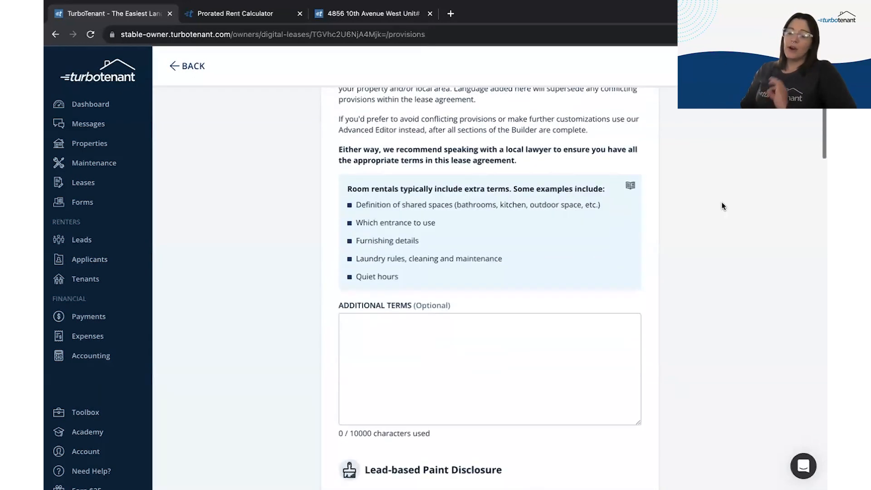
pyautogui.scroll(-1, 724, 206)
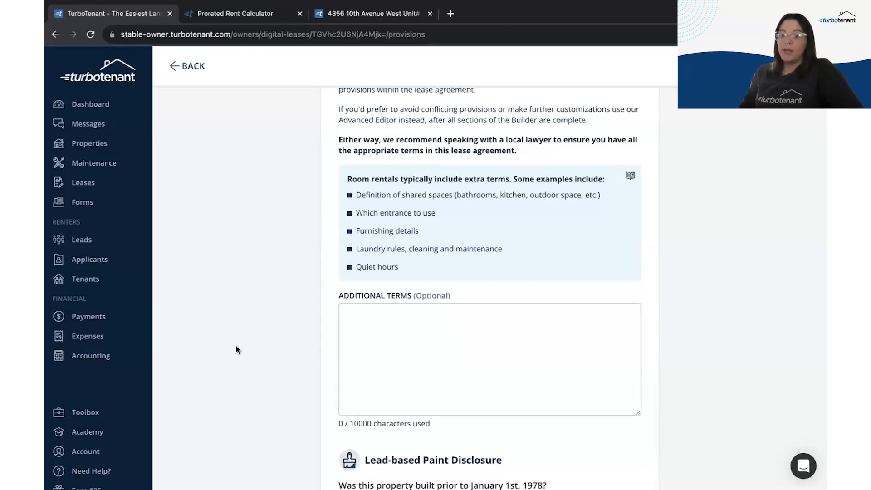
pyautogui.scroll(-1, 236, 350)
pyautogui.scroll(-4, 235, 354)
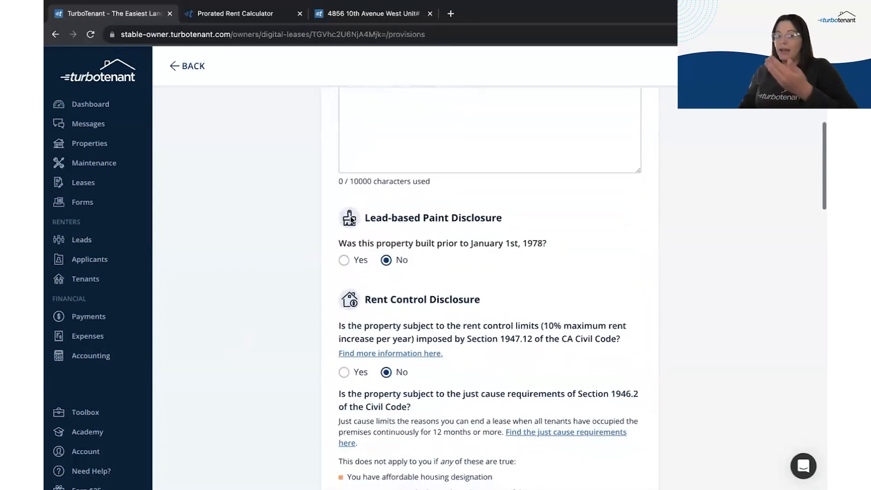
pyautogui.scroll(-5, 336, 225)
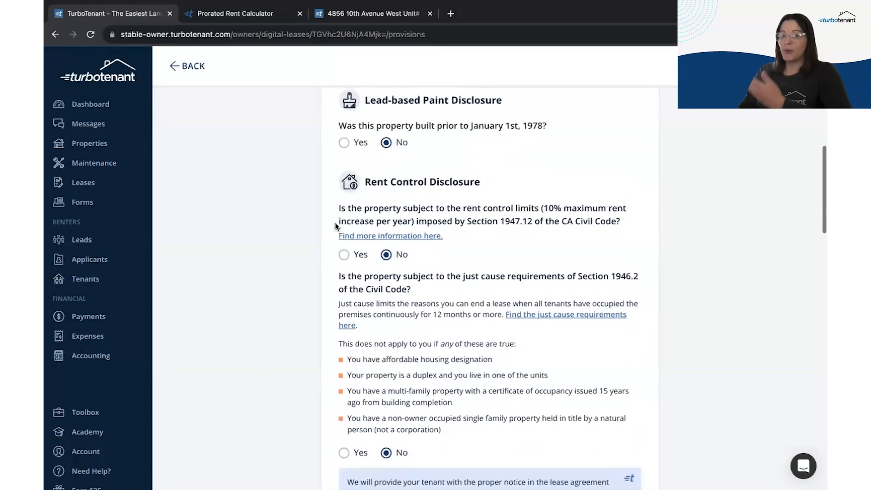
pyautogui.scroll(-6, 277, 230)
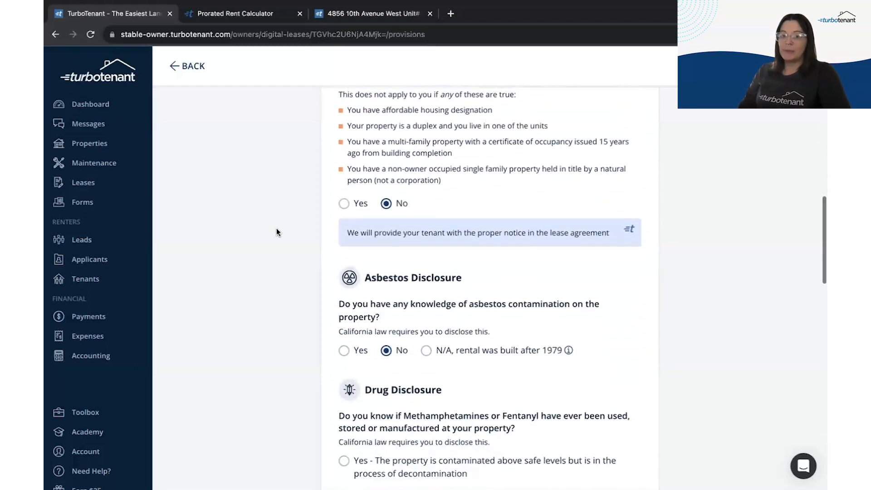
pyautogui.scroll(-10, 278, 232)
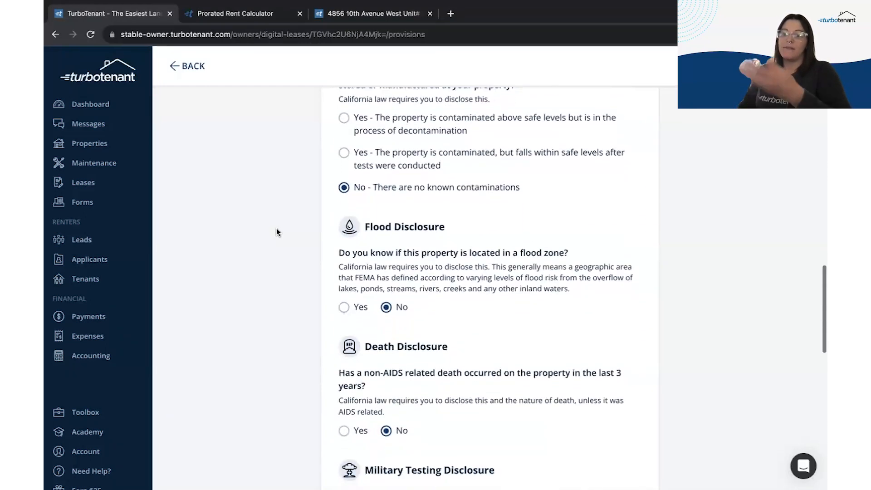
pyautogui.scroll(-9, 278, 232)
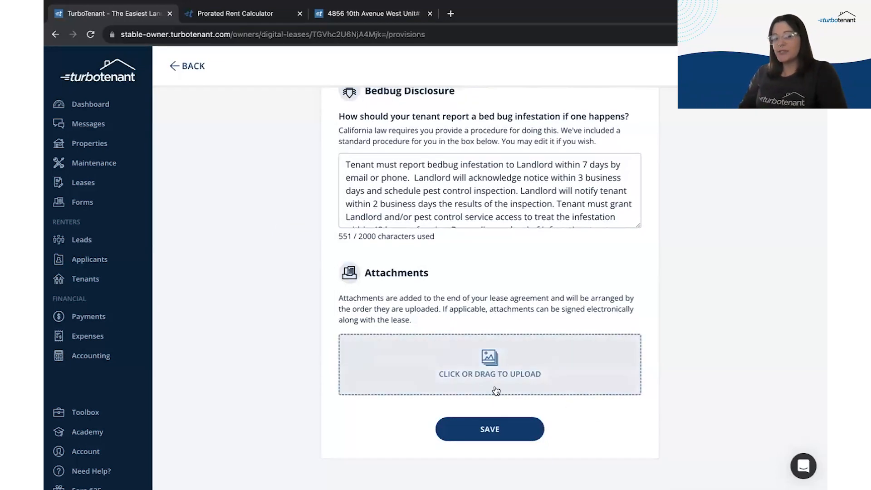
pyautogui.click(484, 431)
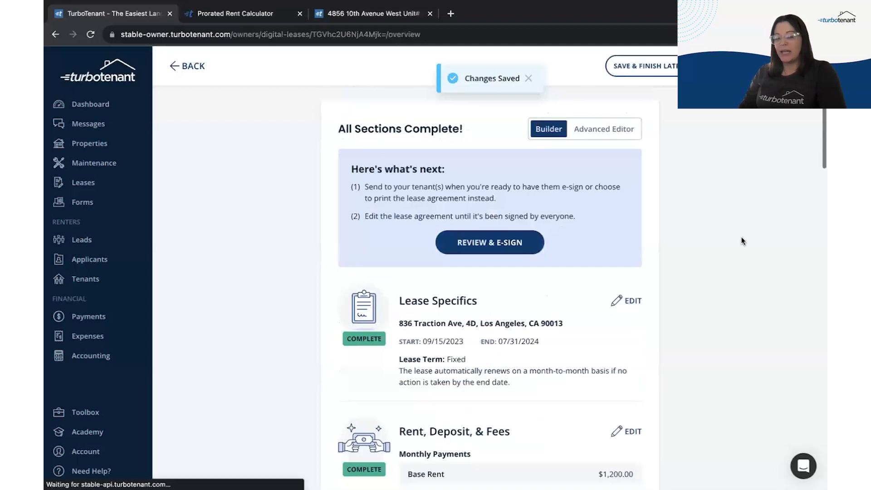
# Step: Switch into Advanced Editing and back to the Builder, then open the Review & E-Sign preview
pyautogui.scroll(-20, 741, 240)
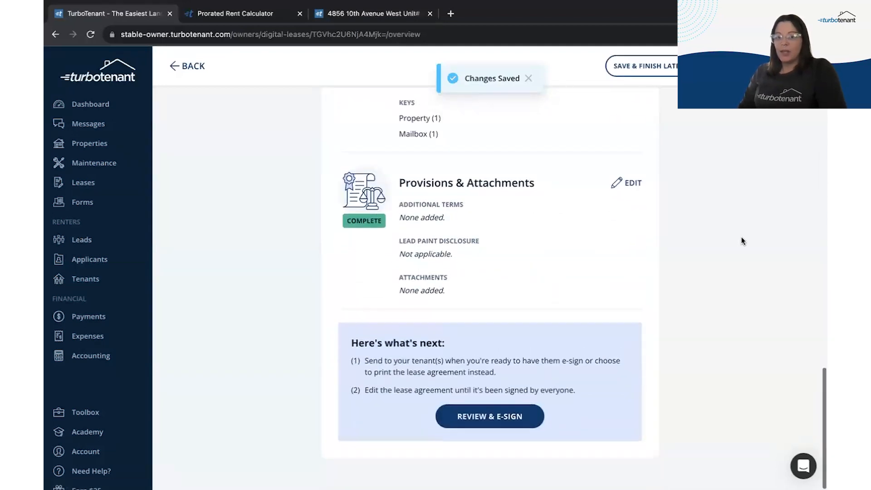
pyautogui.scroll(20, 741, 241)
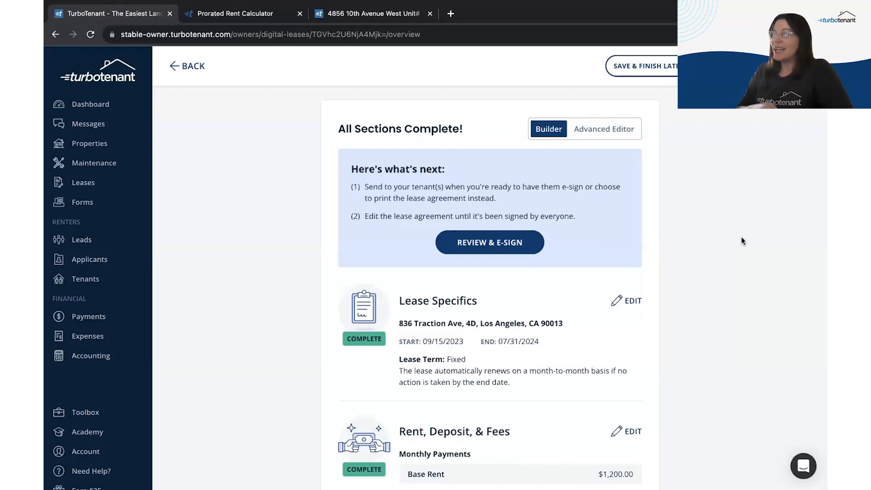
pyautogui.click(594, 130)
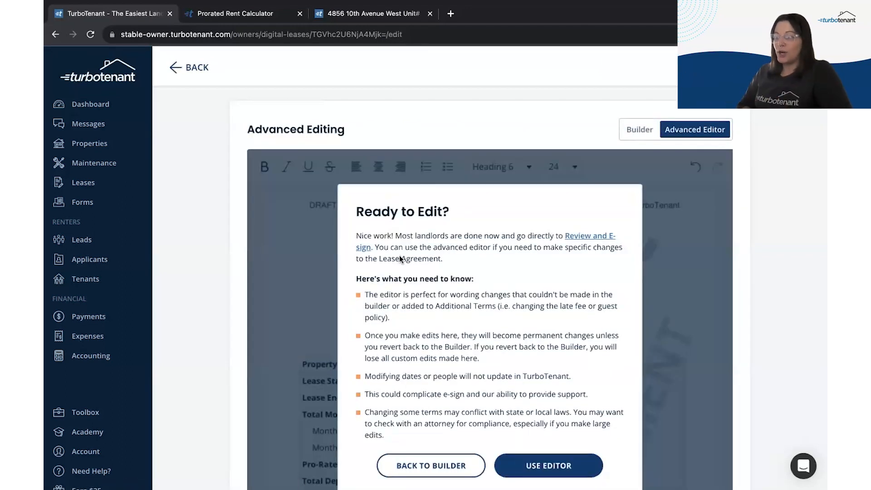
pyautogui.click(640, 129)
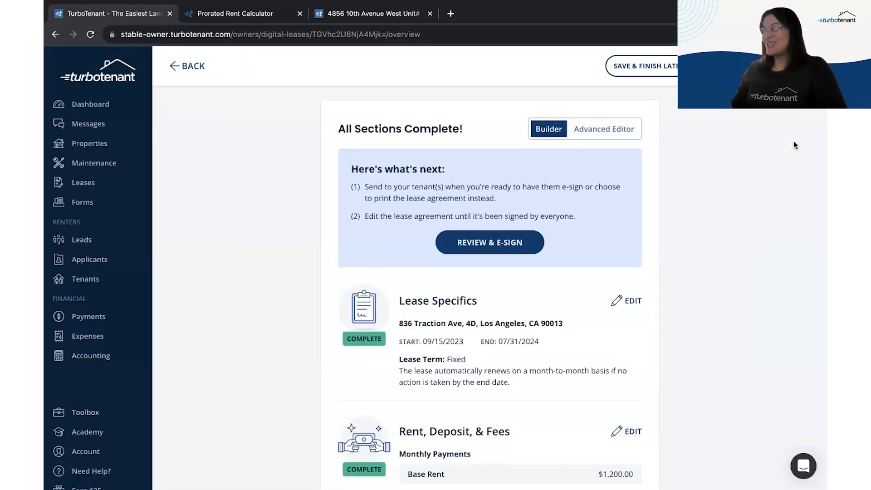
pyautogui.scroll(-20, 775, 148)
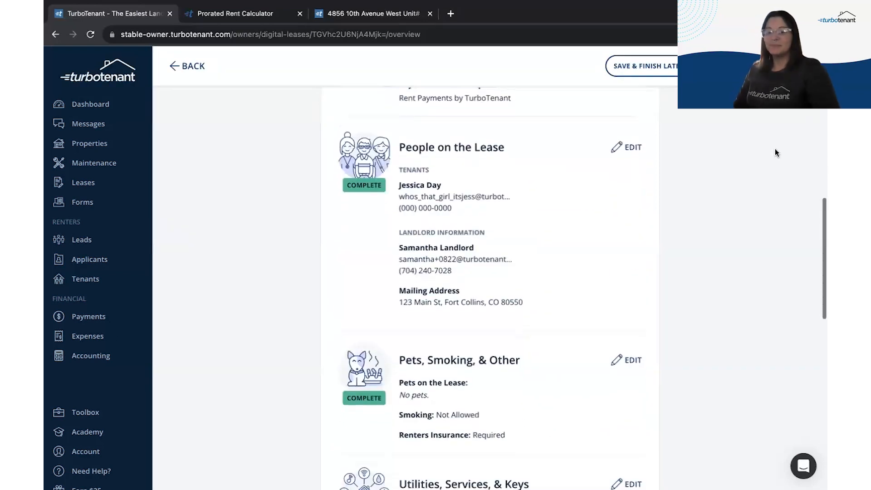
pyautogui.click(512, 424)
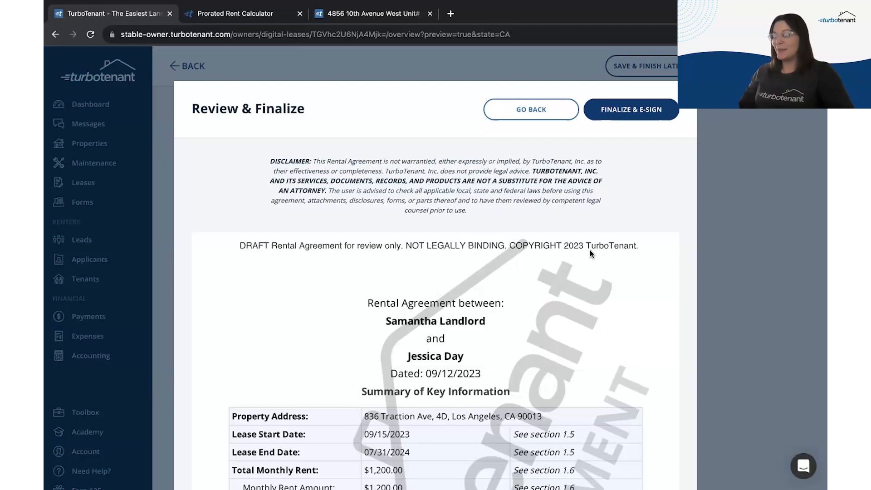
# Step: Read through the 18-page draft lease to the signatures page and finalize it for e-signing
pyautogui.scroll(-4, 591, 253)
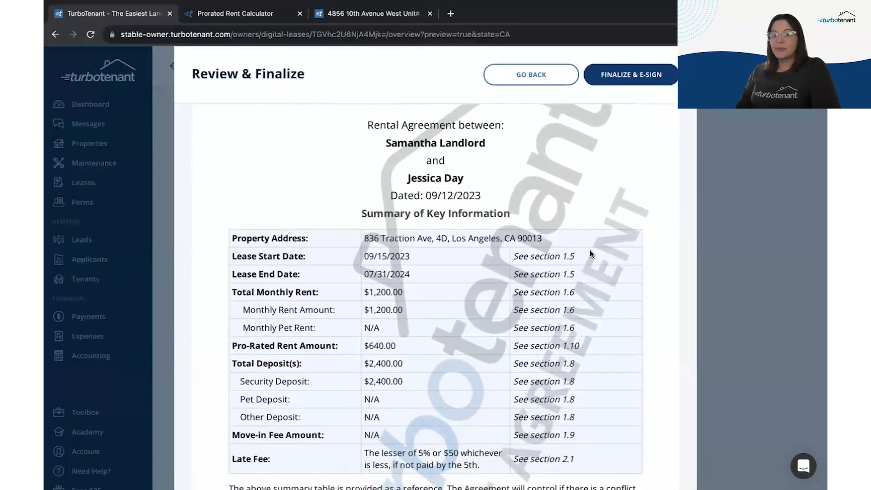
pyautogui.scroll(-18, 496, 196)
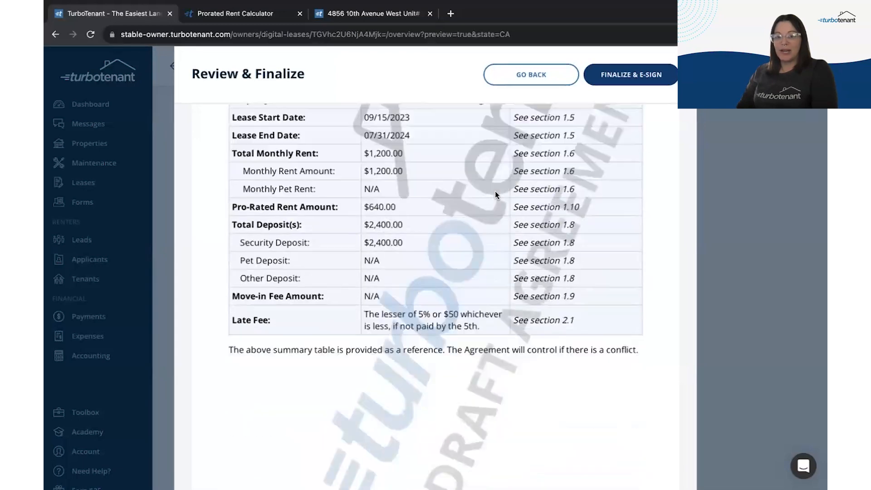
pyautogui.scroll(-15, 496, 194)
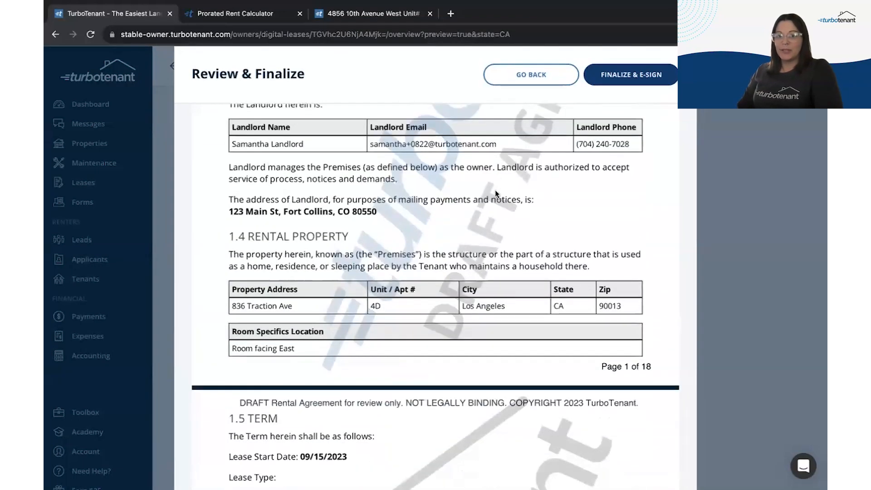
pyautogui.scroll(-18, 495, 193)
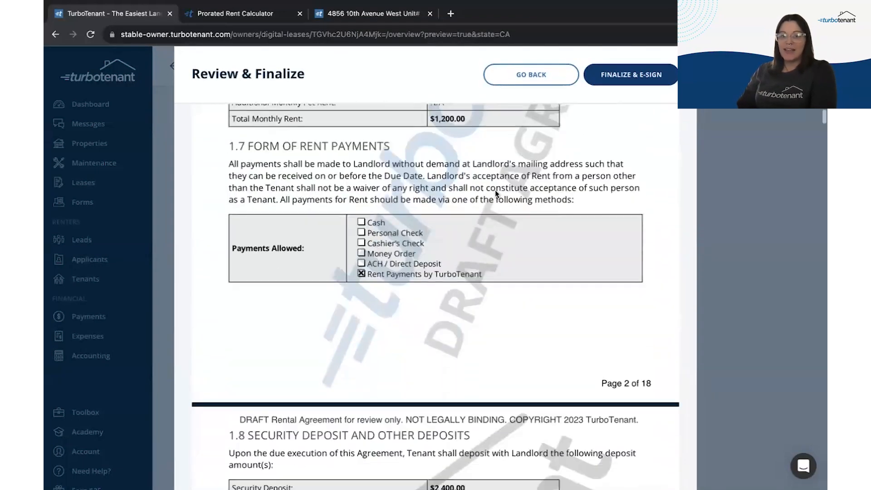
pyautogui.scroll(-20, 495, 194)
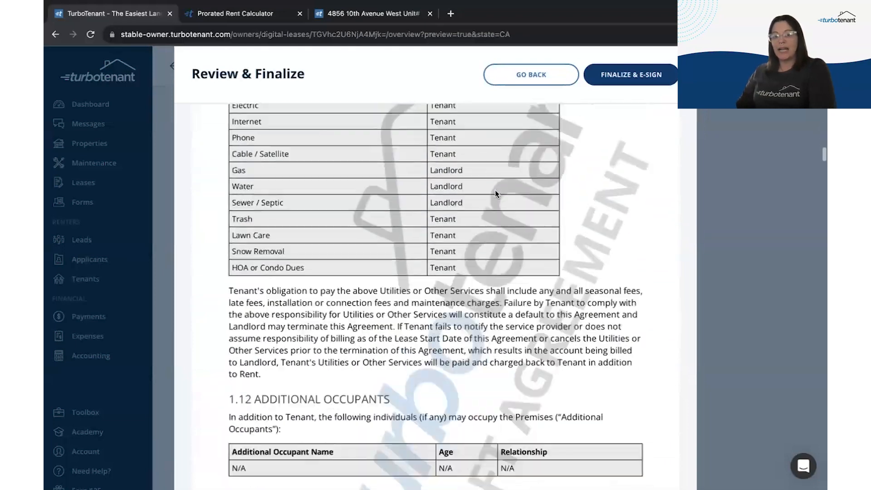
pyautogui.scroll(-20, 495, 193)
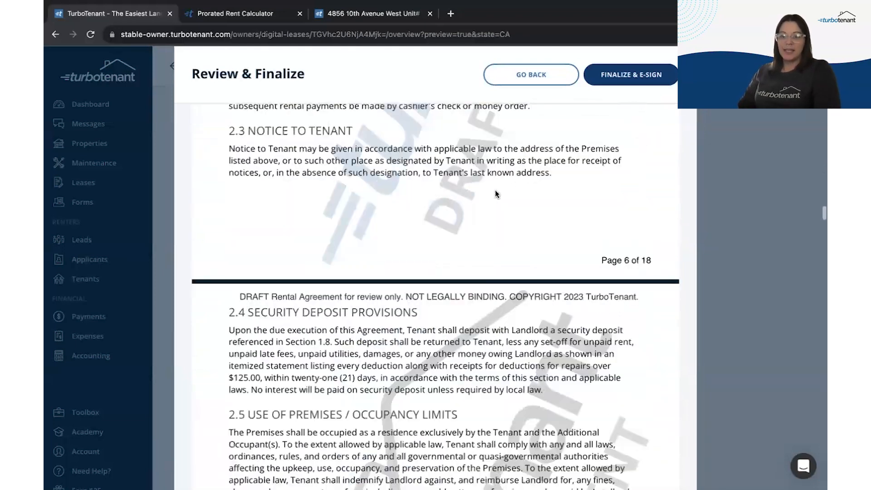
pyautogui.scroll(-20, 495, 194)
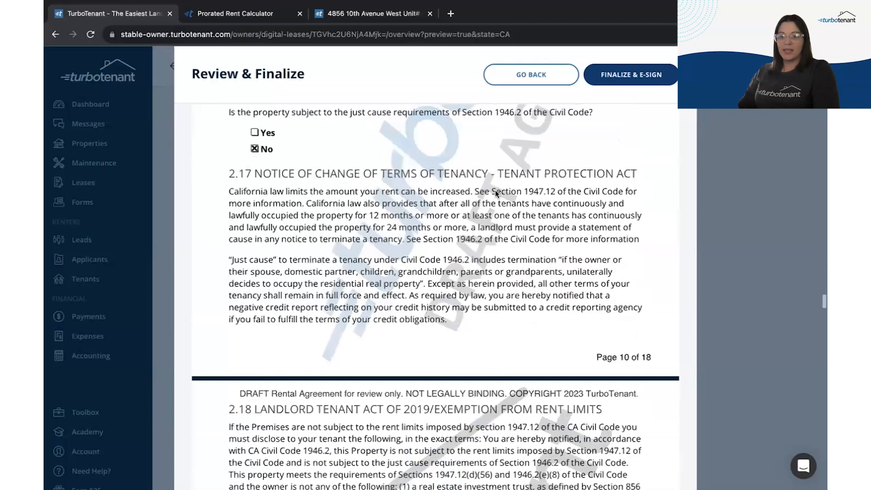
pyautogui.scroll(-20, 495, 193)
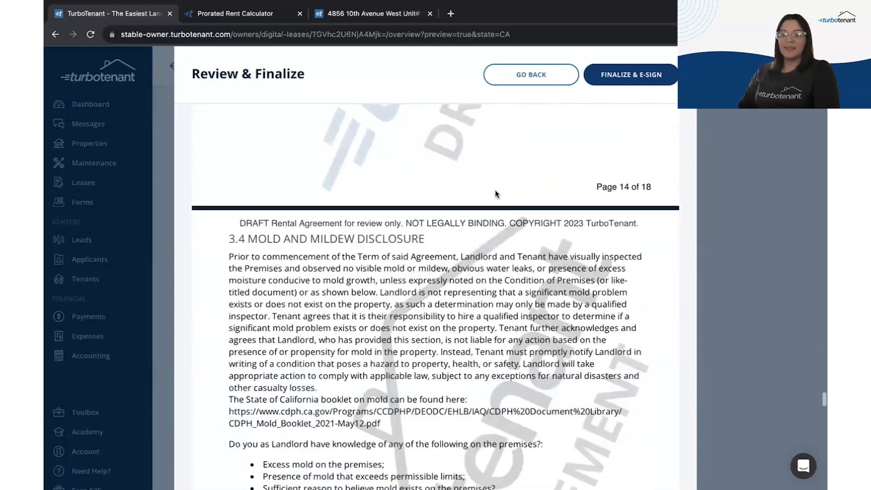
pyautogui.scroll(-12, 496, 191)
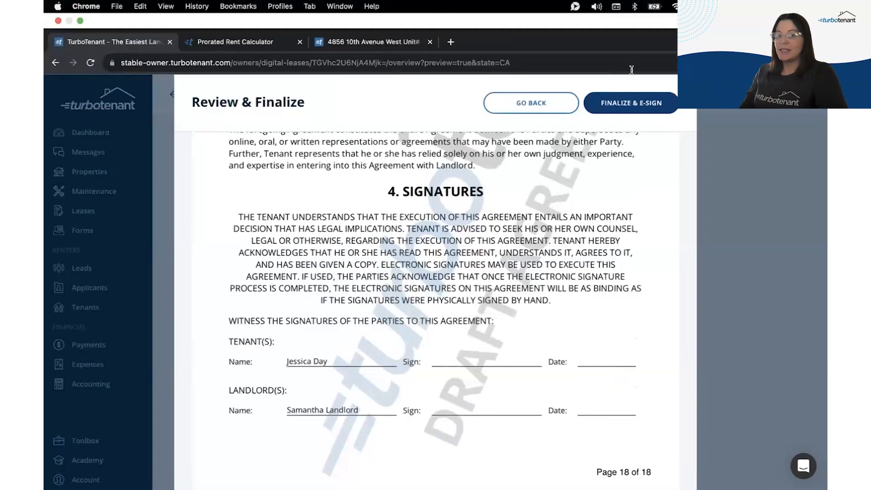
pyautogui.click(630, 99)
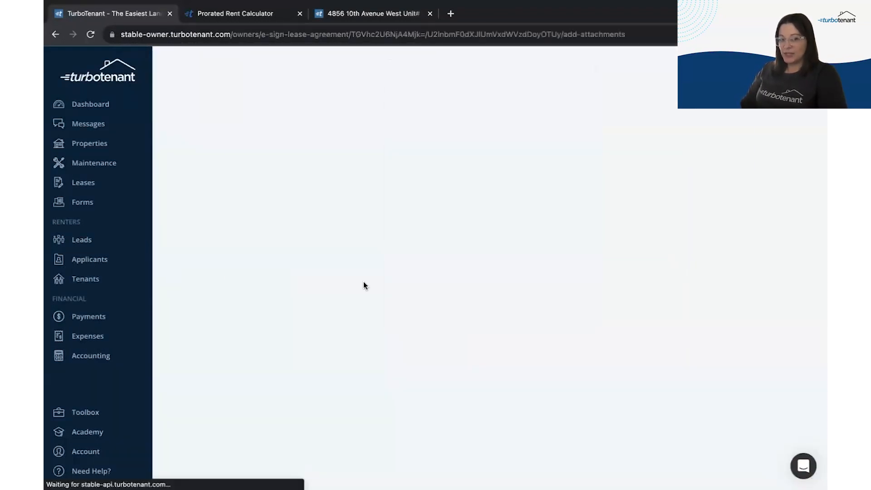
# Step: Skip attachments, write 'Please review' as the message to signers, and continue to Set Signatures
pyautogui.scroll(-1, 246, 412)
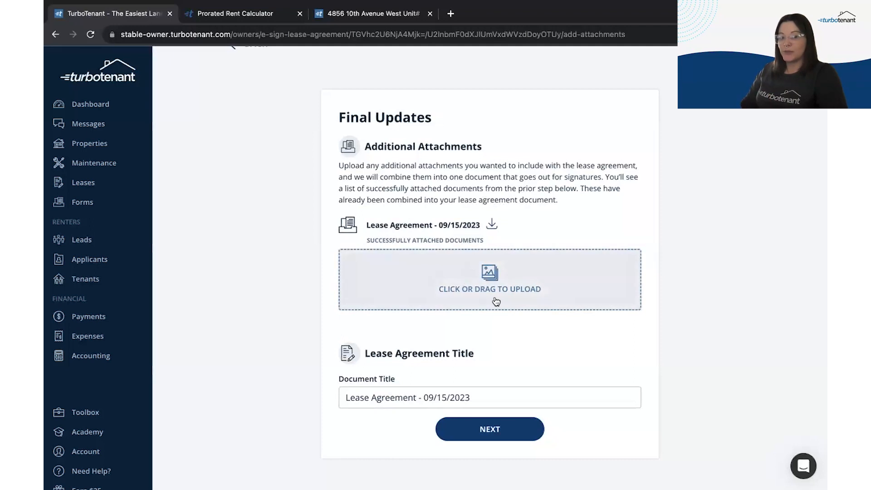
pyautogui.click(493, 429)
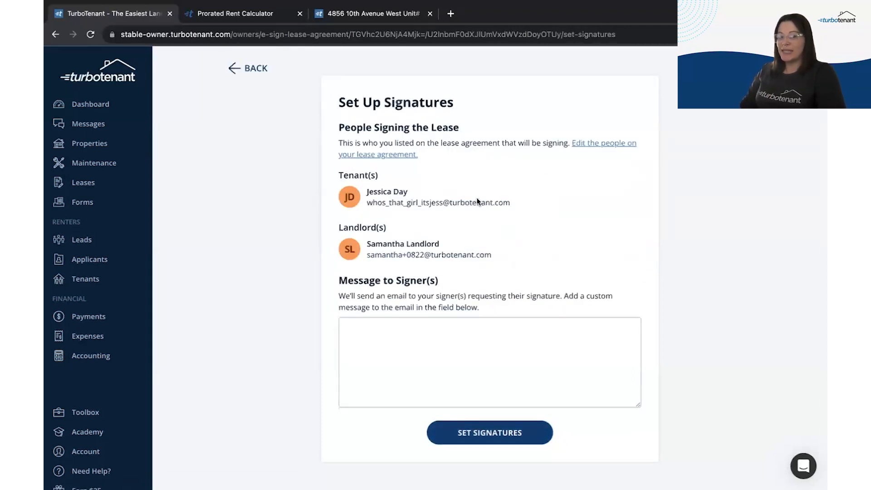
pyautogui.click(403, 352)
pyautogui.write('Please review & sign')
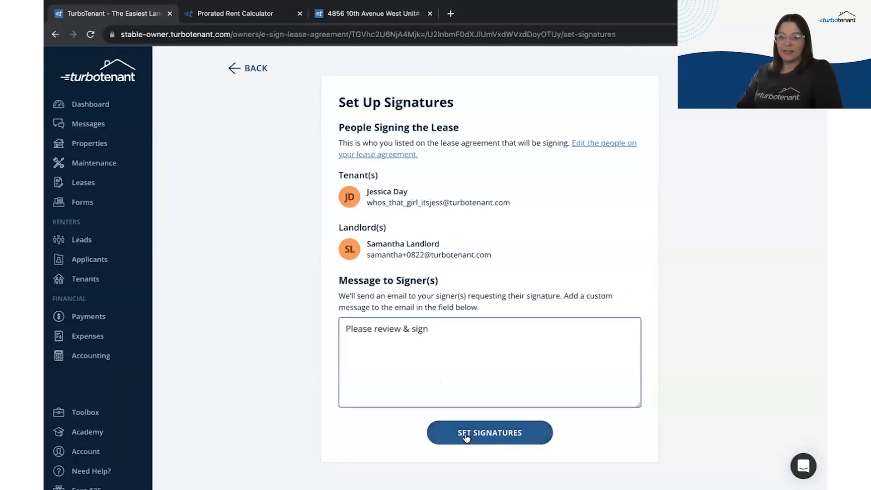
pyautogui.click(490, 433)
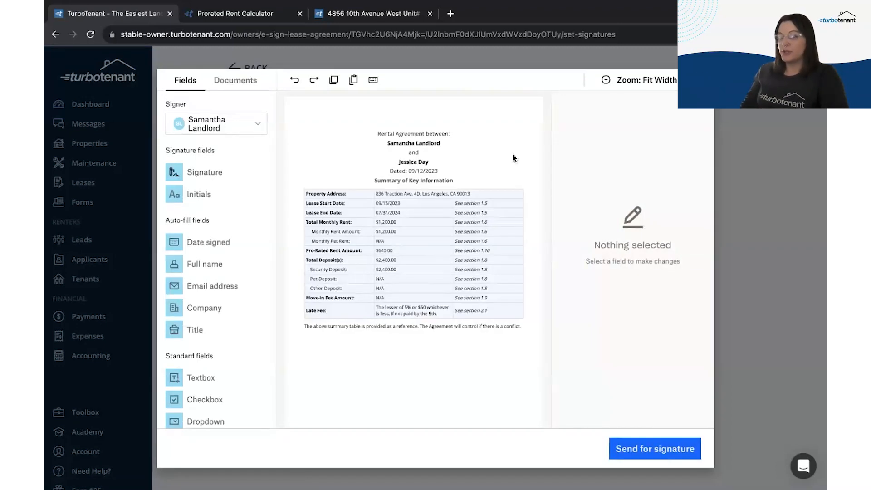
# Step: Keep the landlord as signer and place a landlord initials field beside the mold answer
pyautogui.scroll(-20, 393, 262)
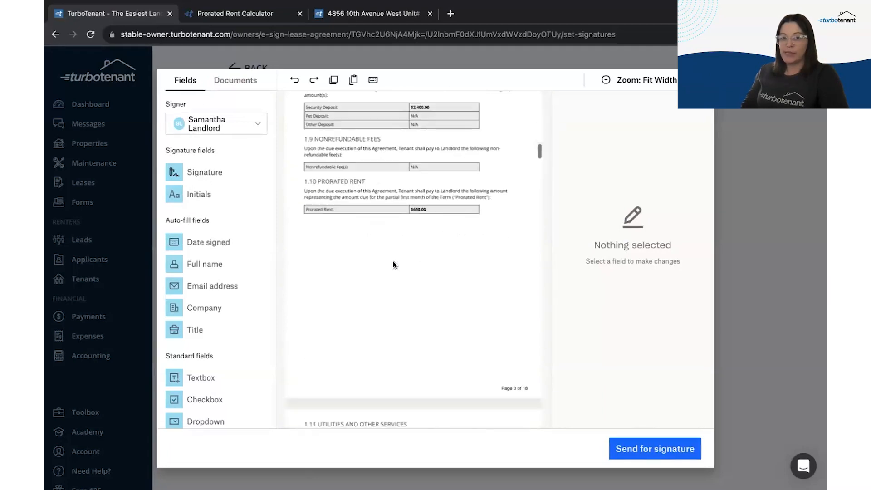
pyautogui.scroll(-15, 393, 264)
pyautogui.scroll(-20, 393, 262)
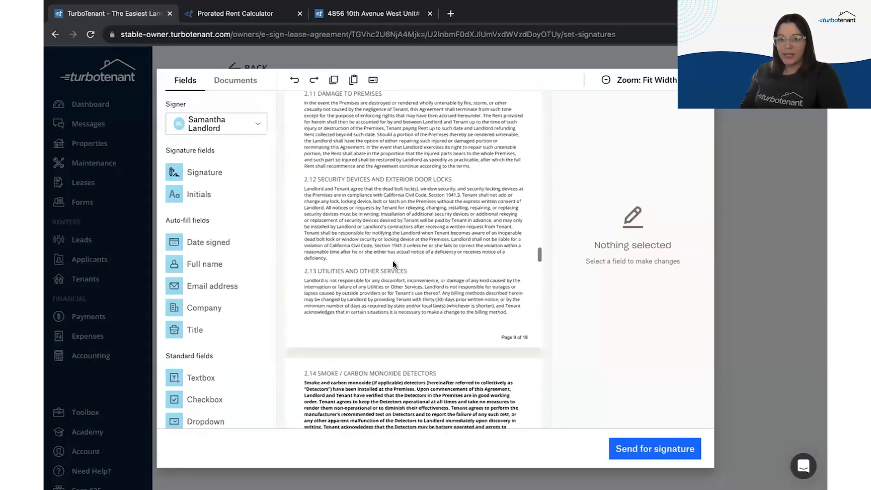
pyautogui.scroll(-18, 393, 264)
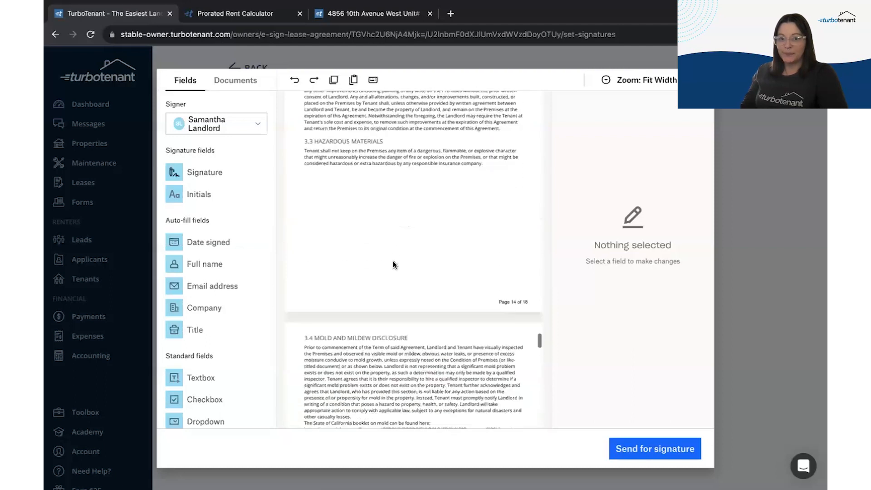
pyautogui.scroll(-6, 393, 265)
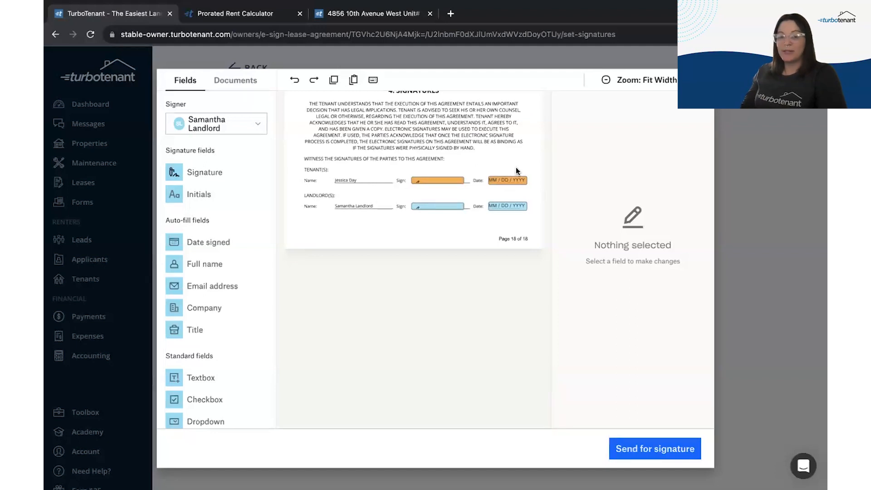
pyautogui.scroll(15, 353, 170)
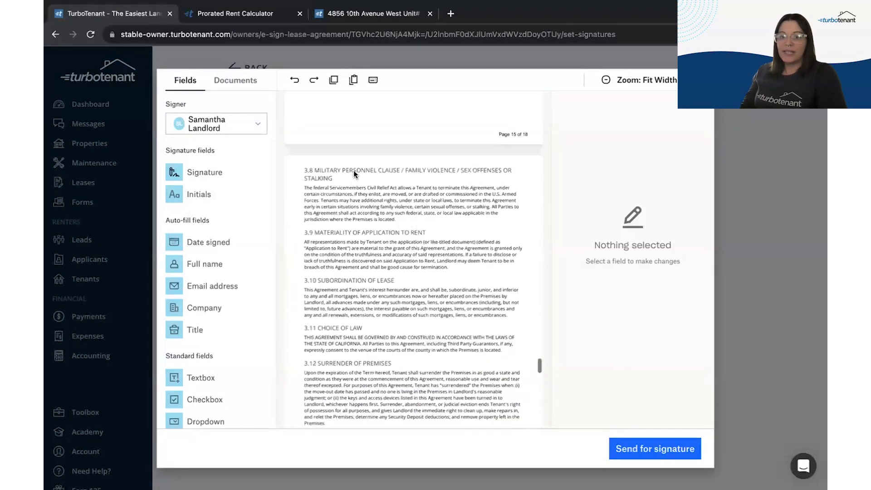
pyautogui.scroll(1, 353, 170)
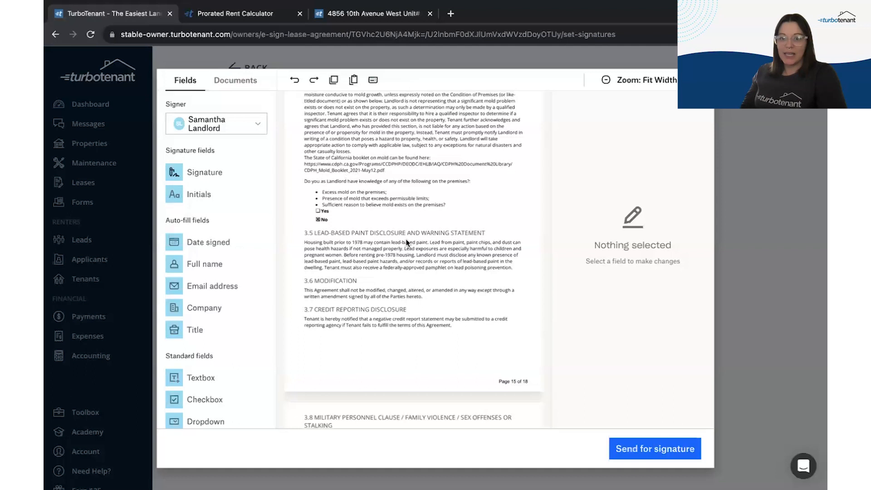
pyautogui.click(207, 126)
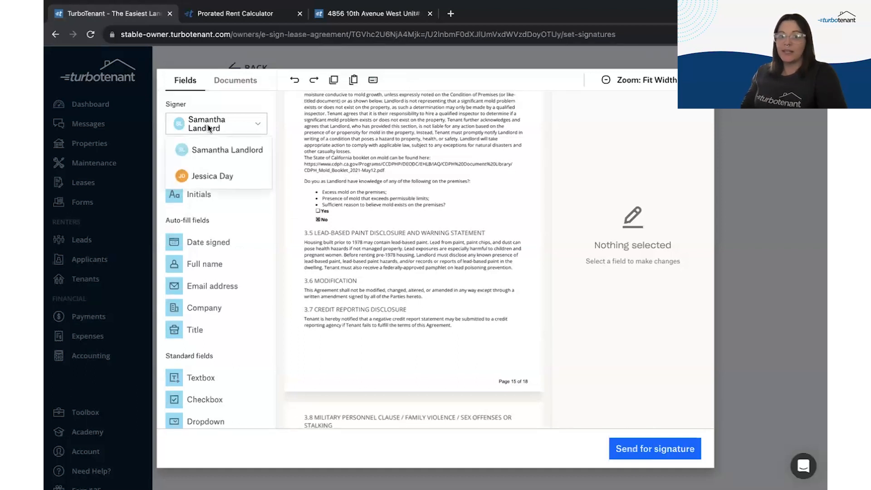
pyautogui.click(237, 150)
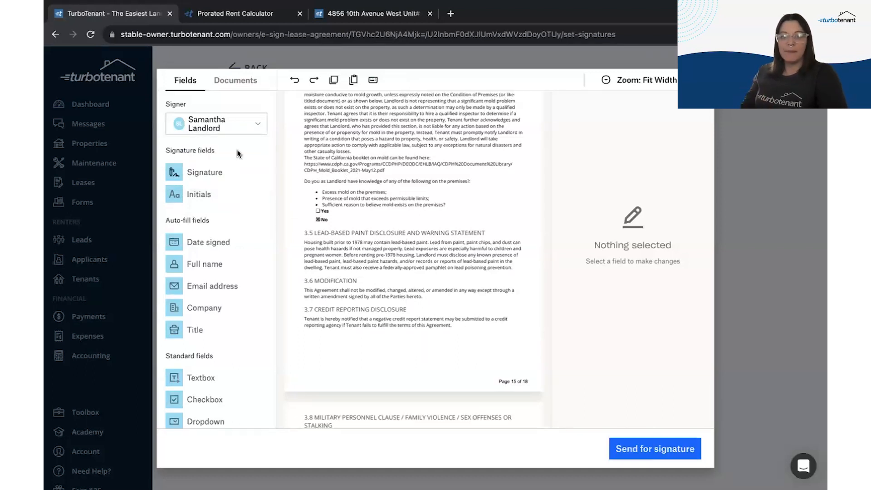
pyautogui.moveTo(209, 196); pyautogui.dragTo(354, 221)
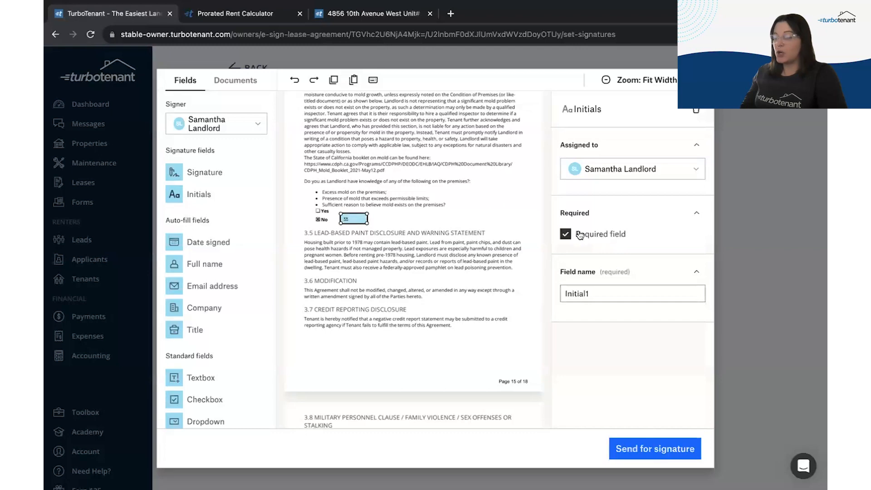
# Step: Place a tenant initials field beside the 1.16 Keys table and confirm it's assigned to the tenant
pyautogui.scroll(15, 433, 245)
pyautogui.scroll(20, 434, 245)
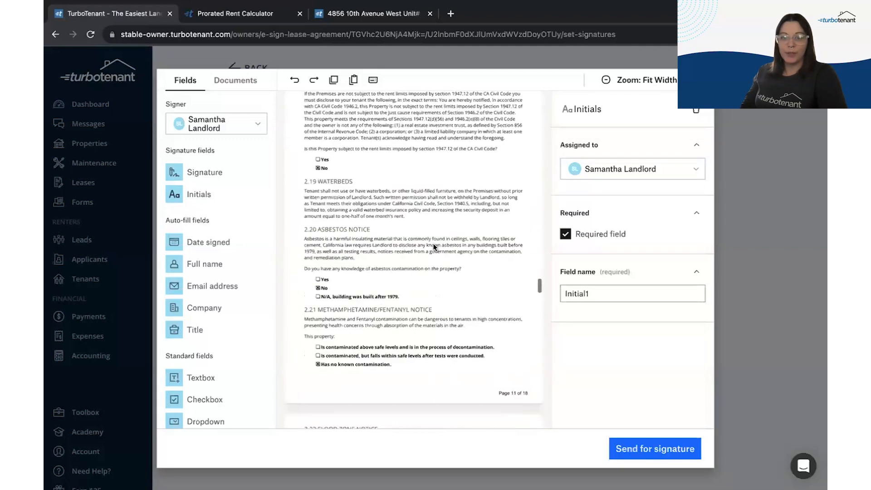
pyautogui.scroll(15, 433, 244)
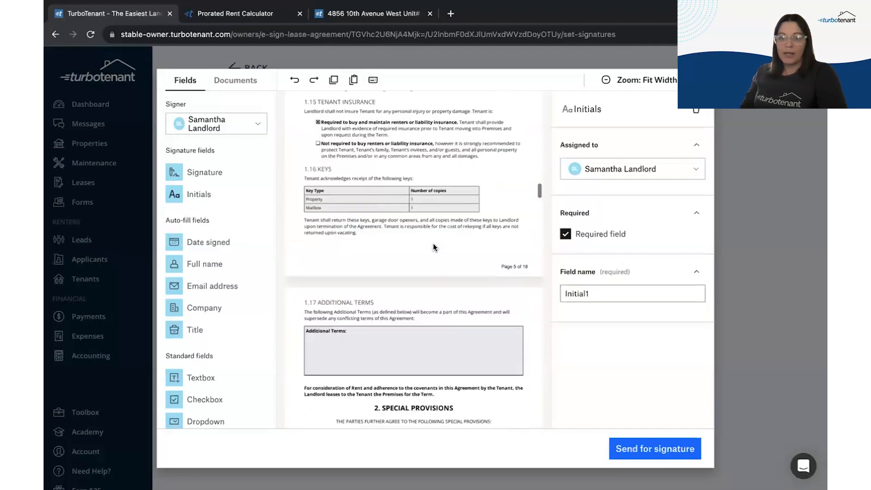
pyautogui.click(246, 130)
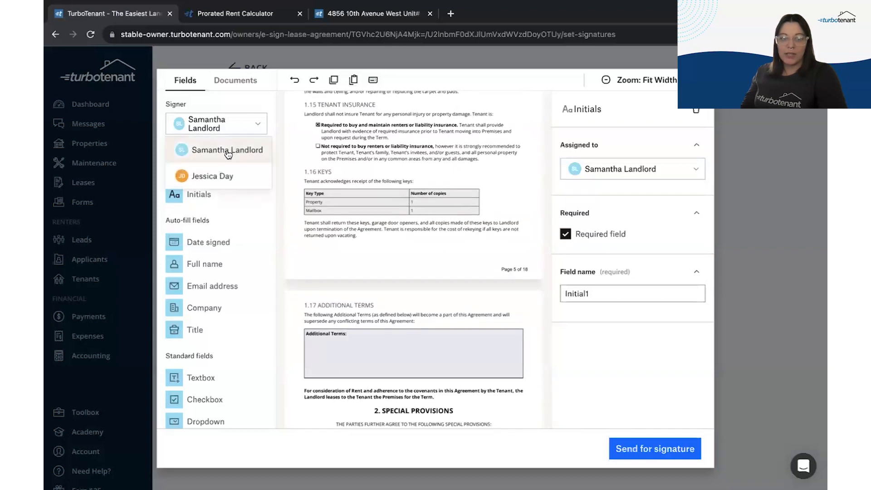
pyautogui.click(220, 179)
pyautogui.moveTo(201, 199); pyautogui.dragTo(495, 203)
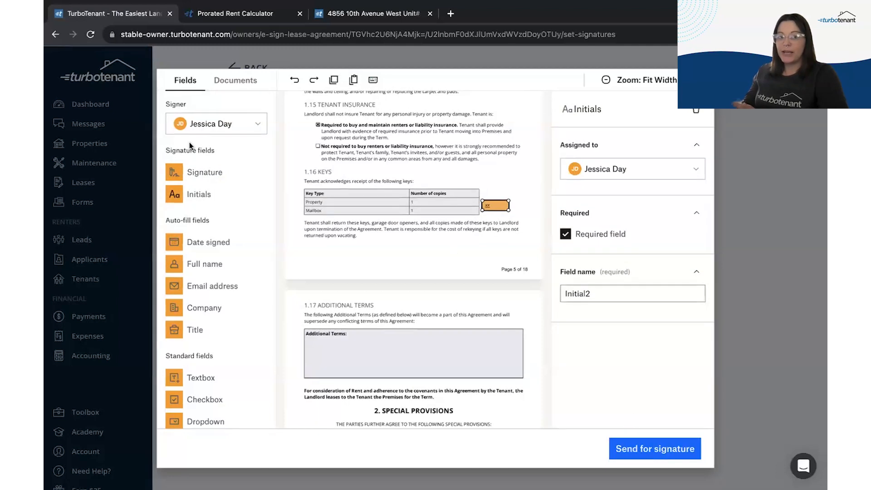
pyautogui.scroll(-1, 222, 356)
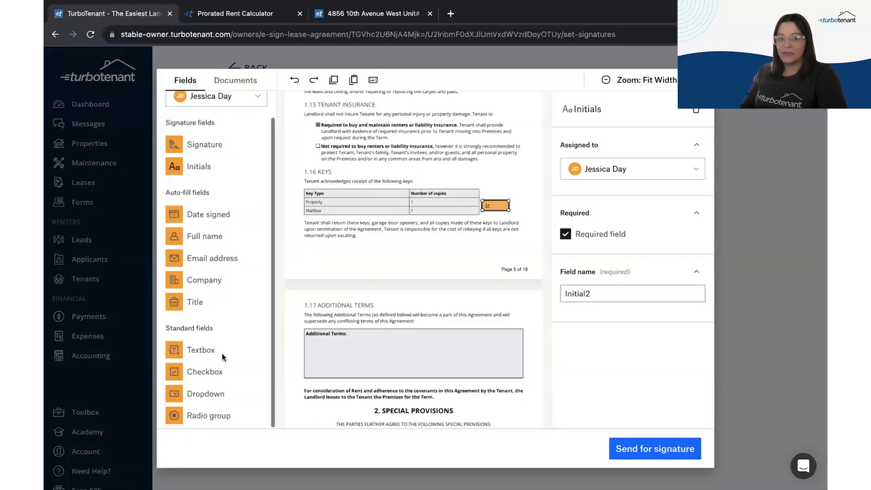
pyautogui.click(233, 97)
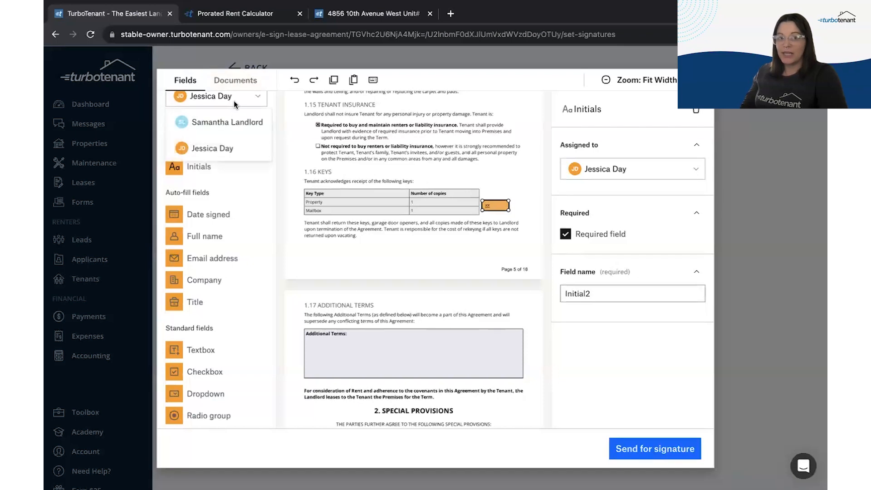
pyautogui.click(644, 435)
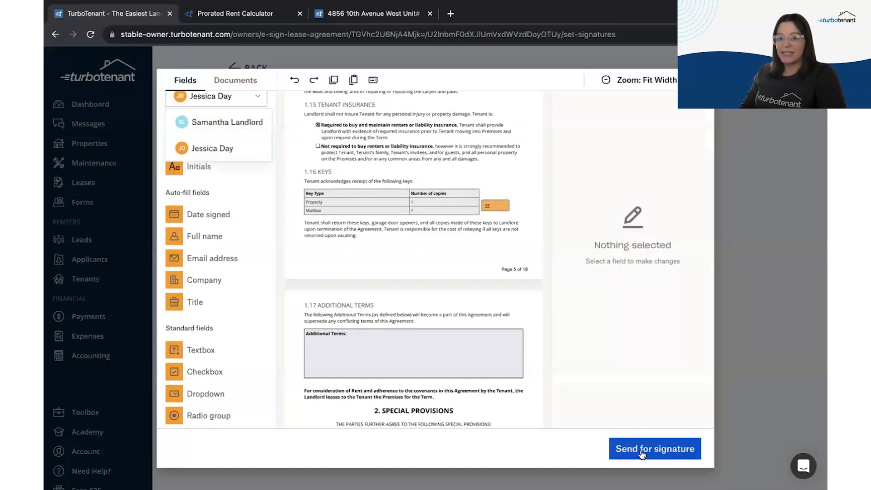
# Step: Send the lease for signature and acknowledge the Signatures Requested confirmation
pyautogui.click(645, 437)
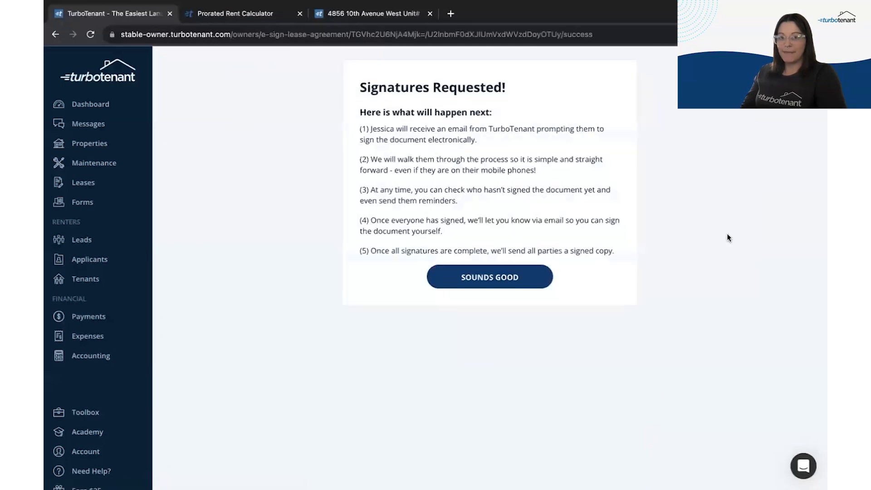
pyautogui.click(436, 278)
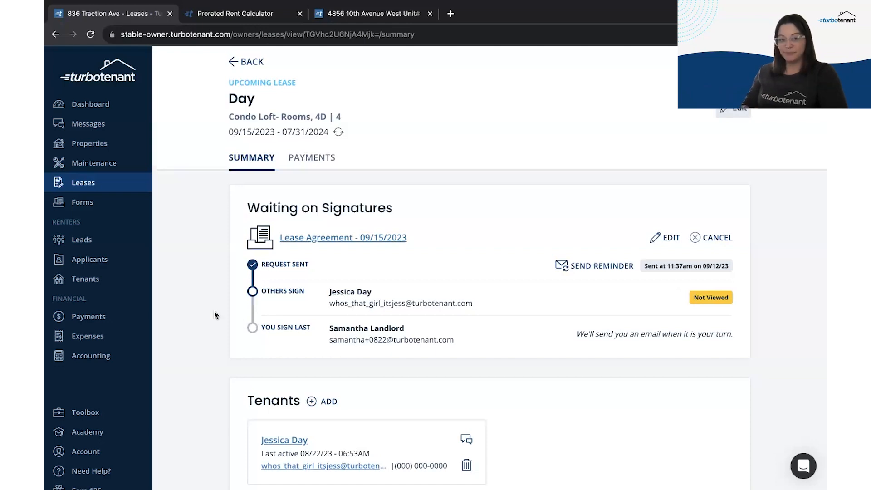
pyautogui.scroll(-2, 215, 314)
pyautogui.scroll(-3, 215, 313)
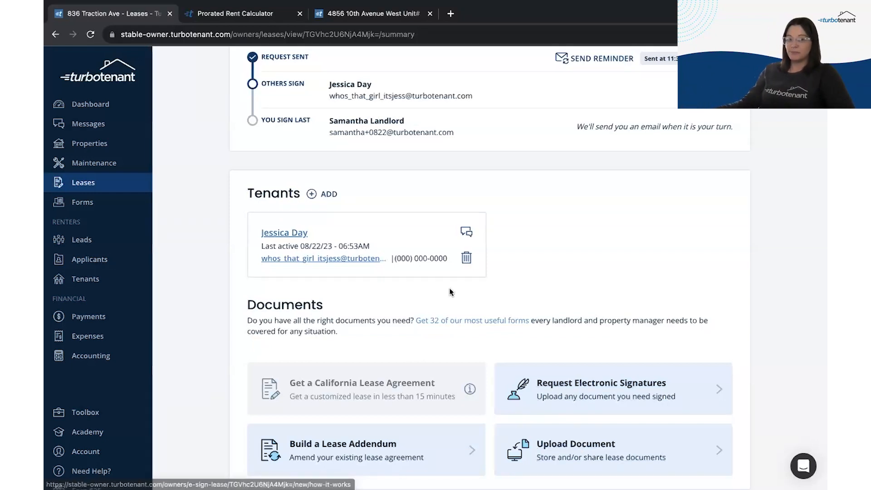
pyautogui.scroll(5, 501, 273)
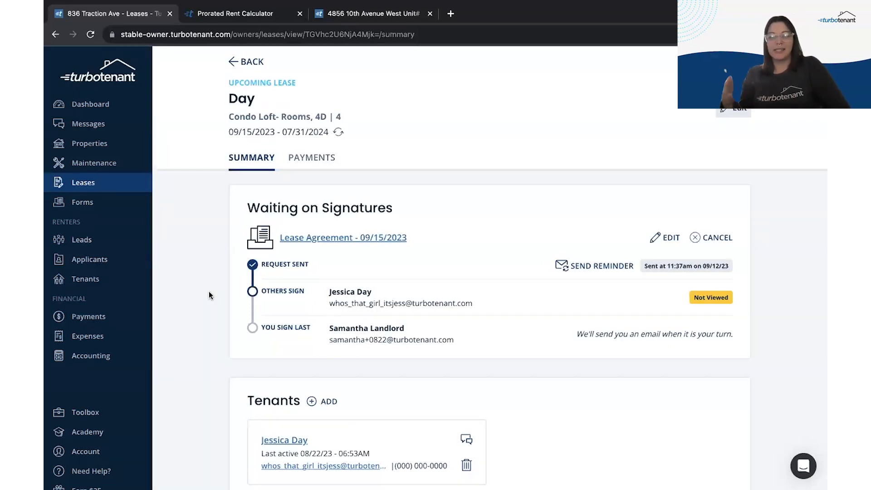
pyautogui.scroll(-5, 209, 292)
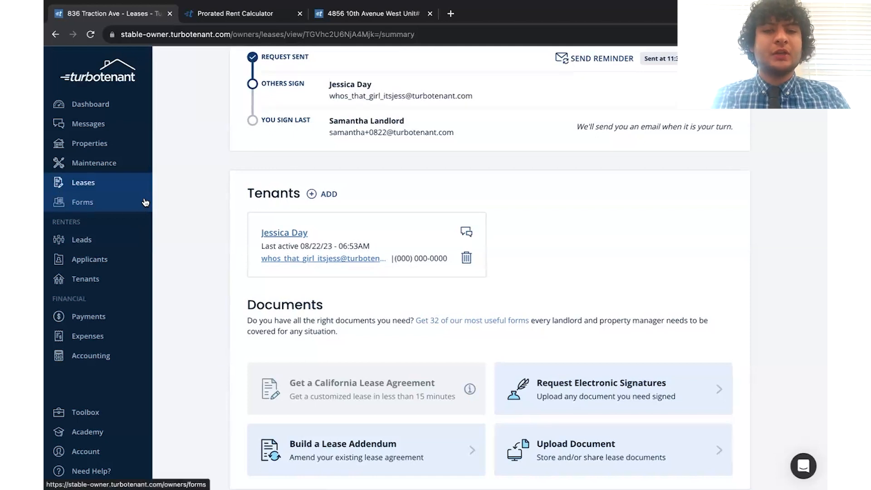
# Step: Browse the Forms page's Landlord Forms Pack of 32 templates, such as Rent Increase Notice
pyautogui.click(112, 204)
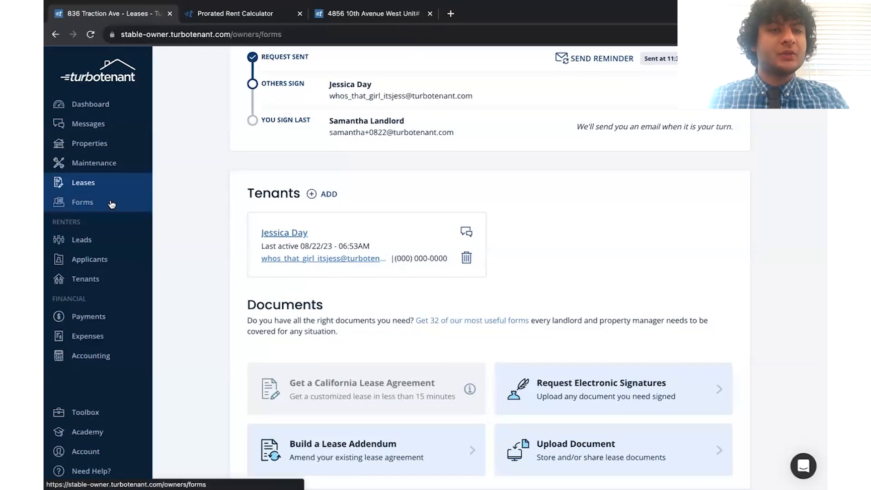
pyautogui.scroll(-9, 200, 408)
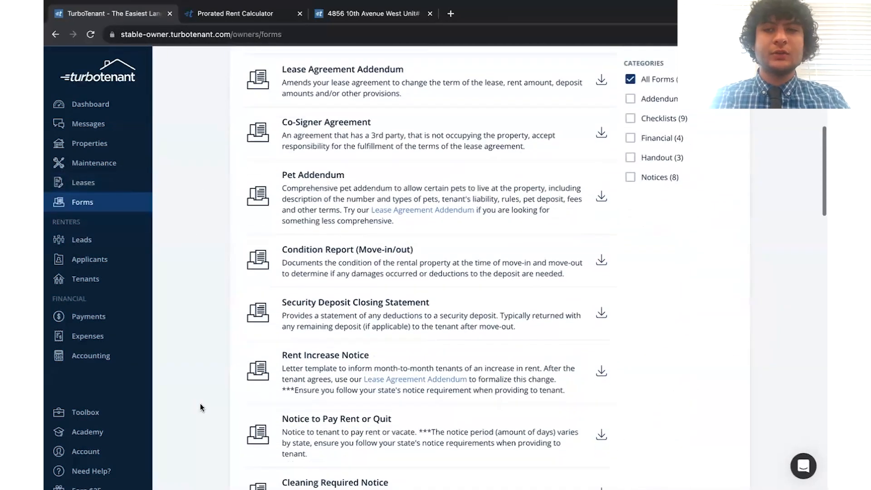
pyautogui.scroll(-2, 201, 405)
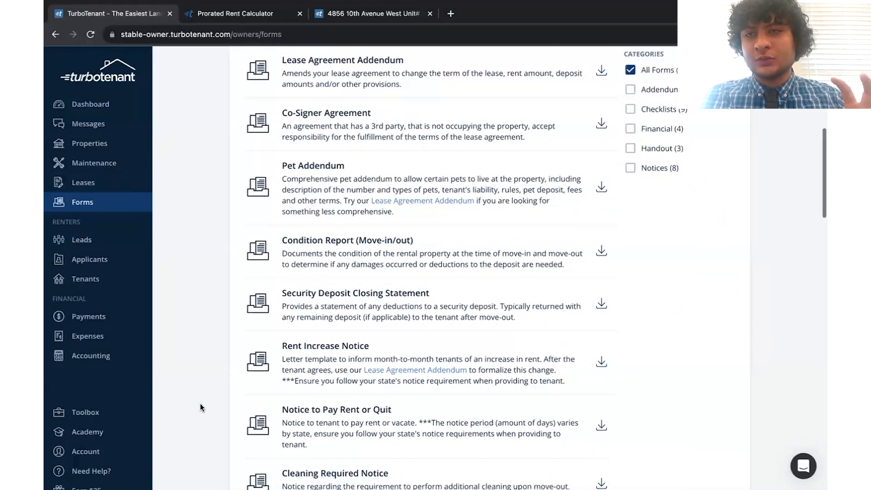
pyautogui.scroll(-2, 201, 407)
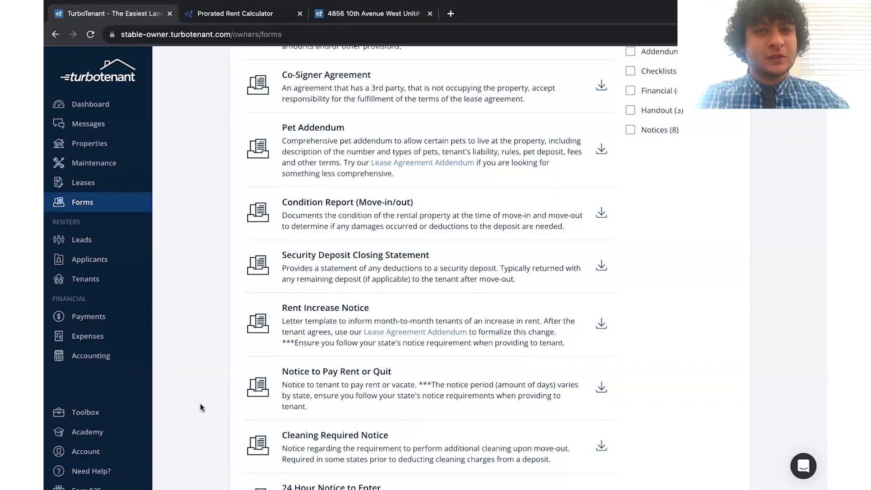
pyautogui.scroll(-4, 200, 404)
pyautogui.scroll(-4, 200, 403)
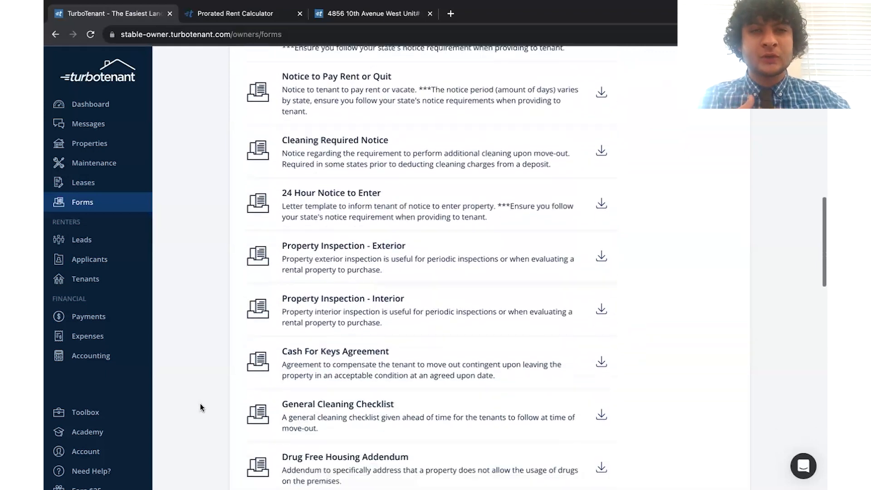
pyautogui.scroll(-4, 200, 404)
pyautogui.scroll(-4, 201, 404)
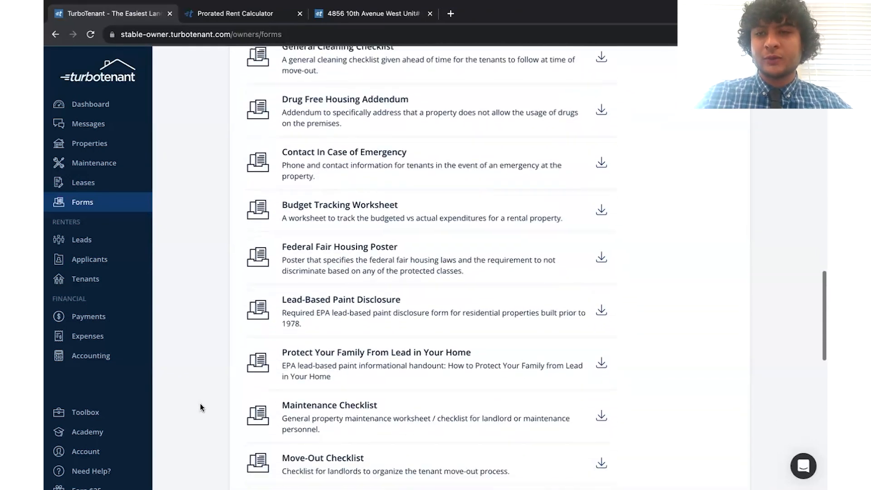
pyautogui.scroll(-8, 200, 404)
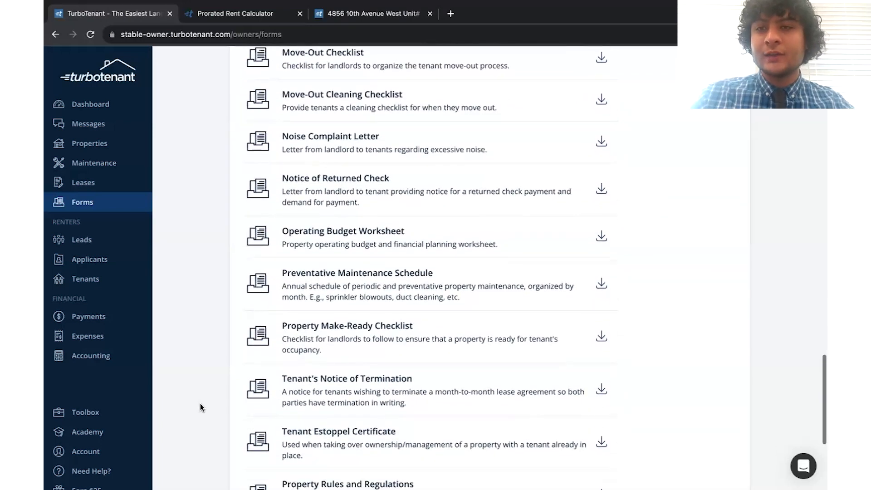
pyautogui.scroll(-2, 200, 404)
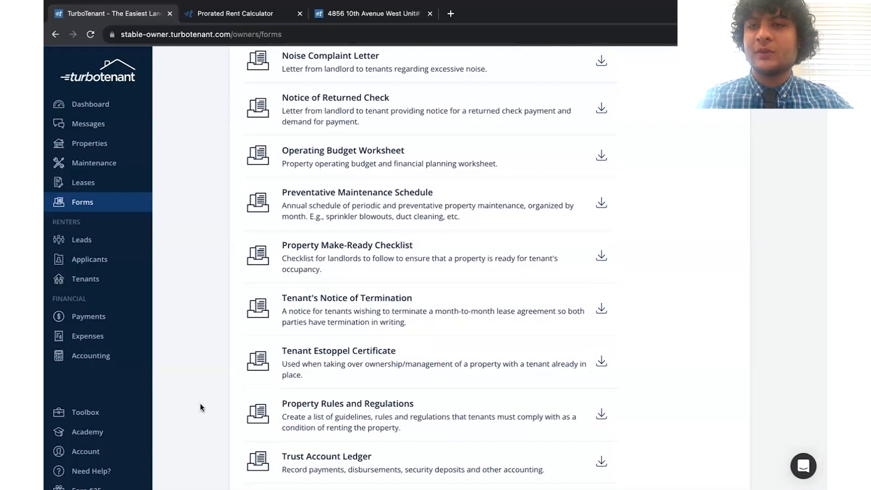
pyautogui.scroll(-3, 200, 404)
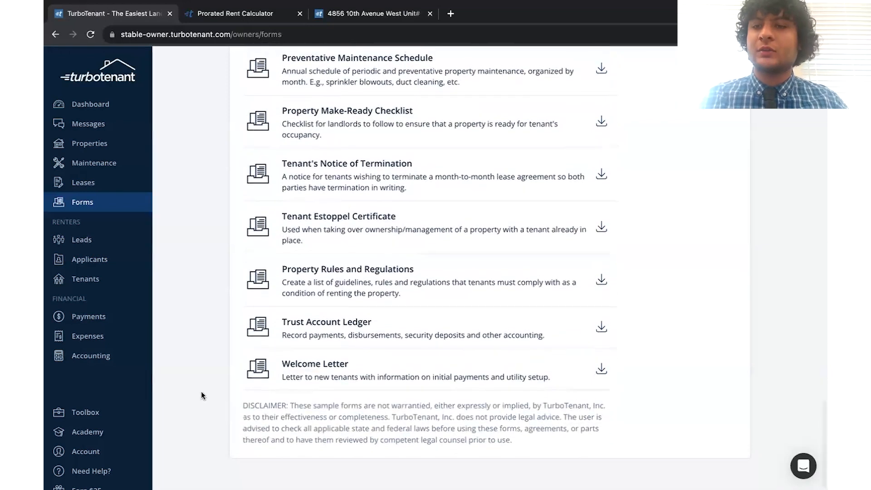
pyautogui.scroll(10, 194, 233)
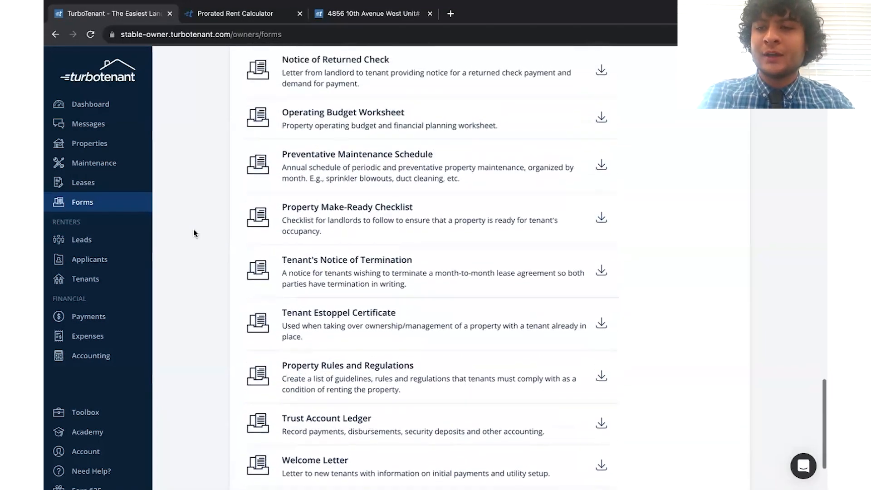
pyautogui.scroll(15, 193, 233)
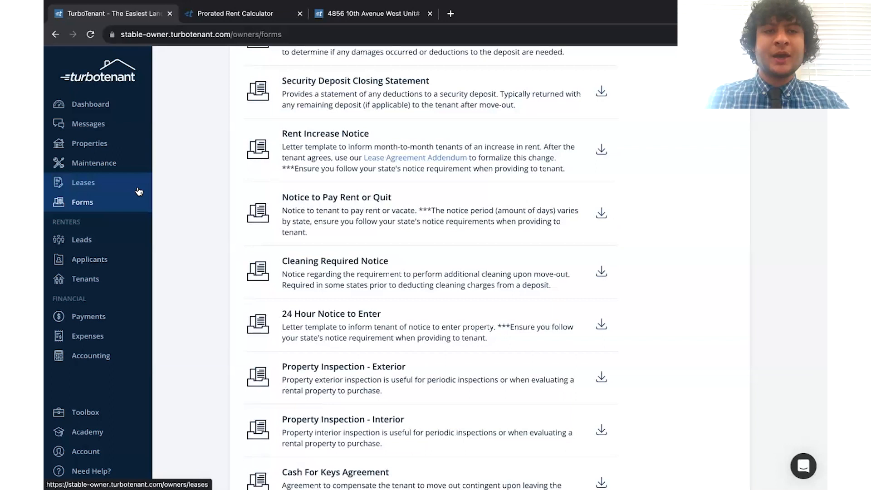
pyautogui.scroll(2, 268, 324)
pyautogui.scroll(6, 267, 324)
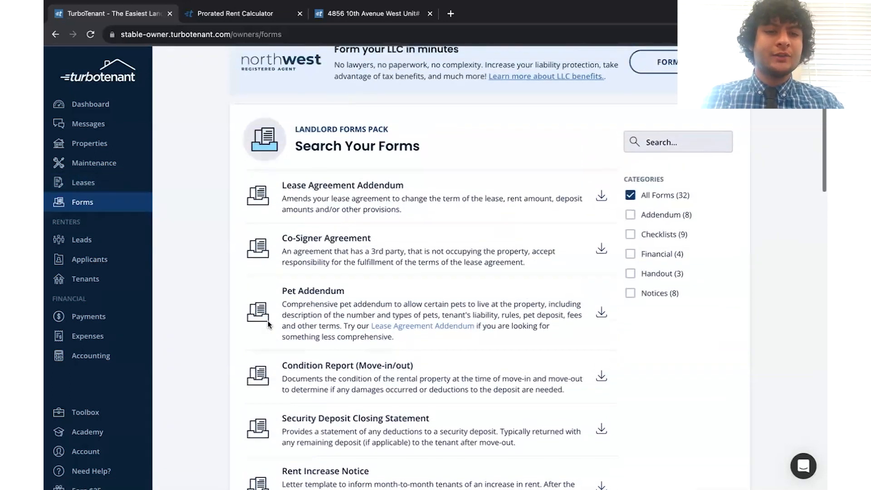
pyautogui.scroll(-3, 268, 324)
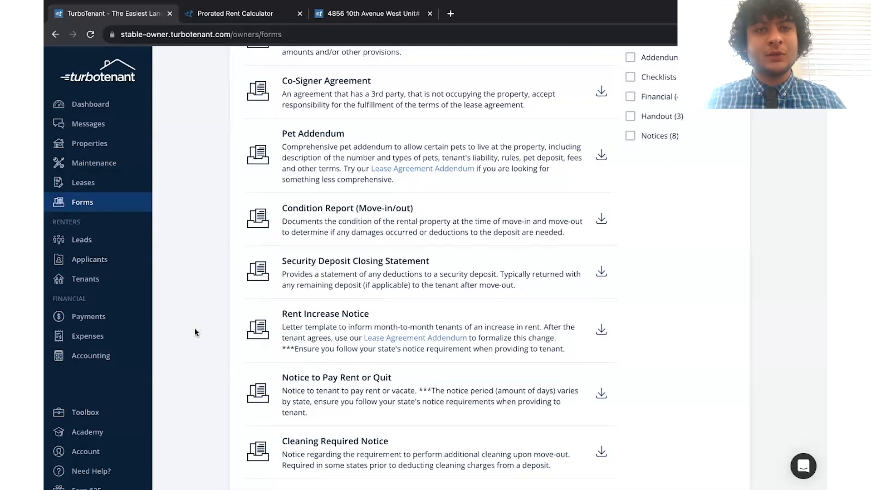
pyautogui.scroll(-5, 195, 329)
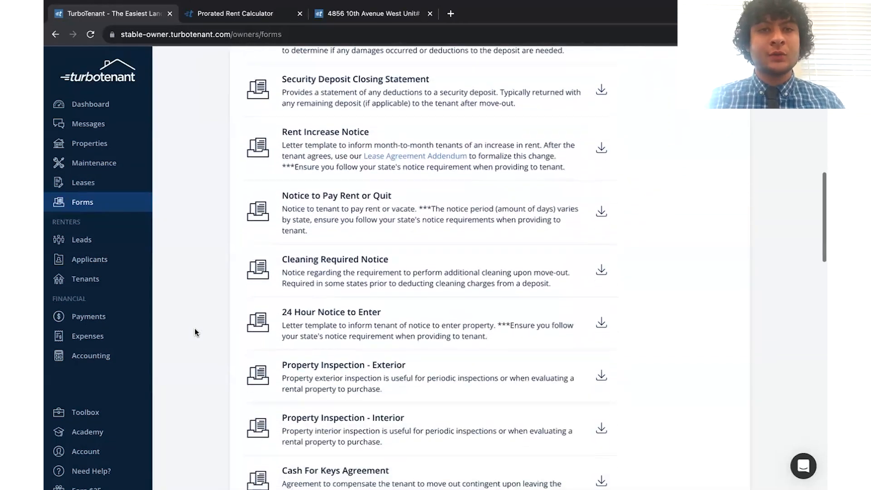
pyautogui.scroll(-2, 195, 329)
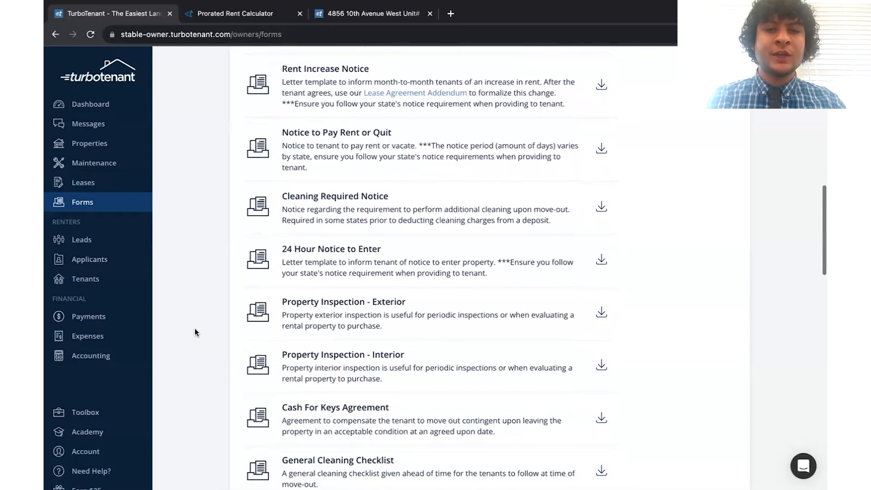
pyautogui.scroll(-1, 195, 329)
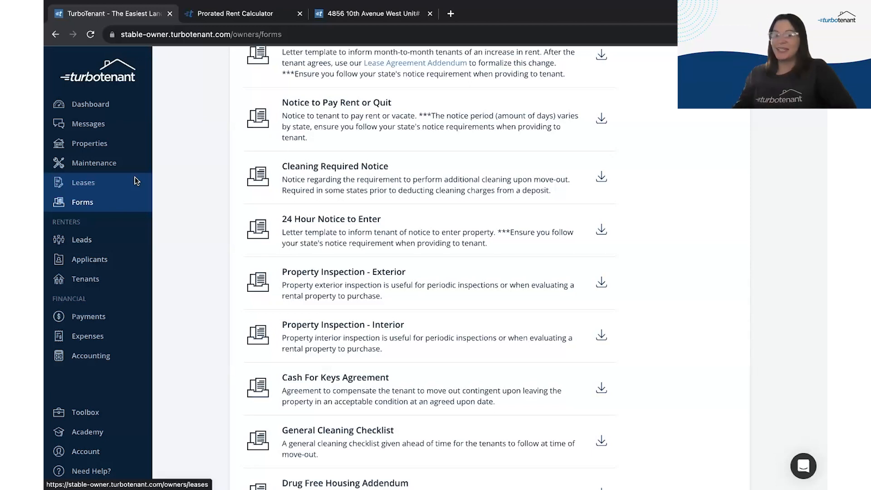
# Step: Open the upcoming Condo Loft lease from Leases and view its Payments tab
pyautogui.click(124, 181)
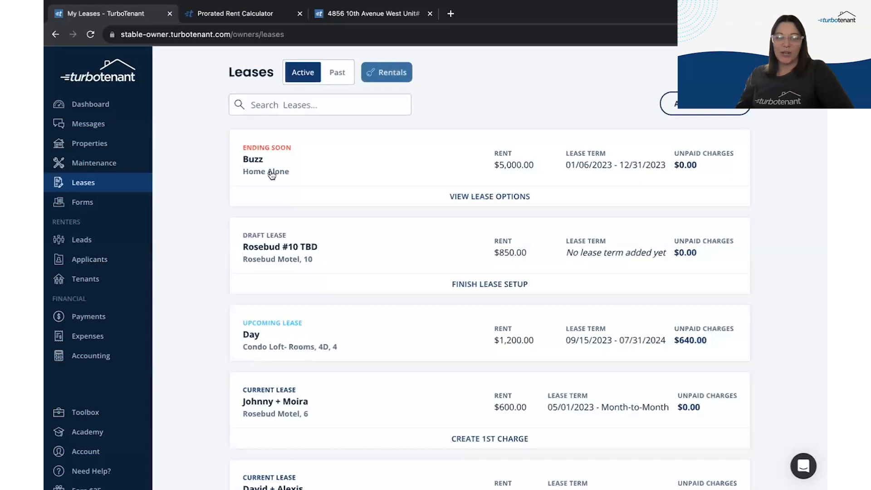
pyautogui.click(338, 343)
pyautogui.scroll(-1, 163, 364)
pyautogui.scroll(-5, 162, 364)
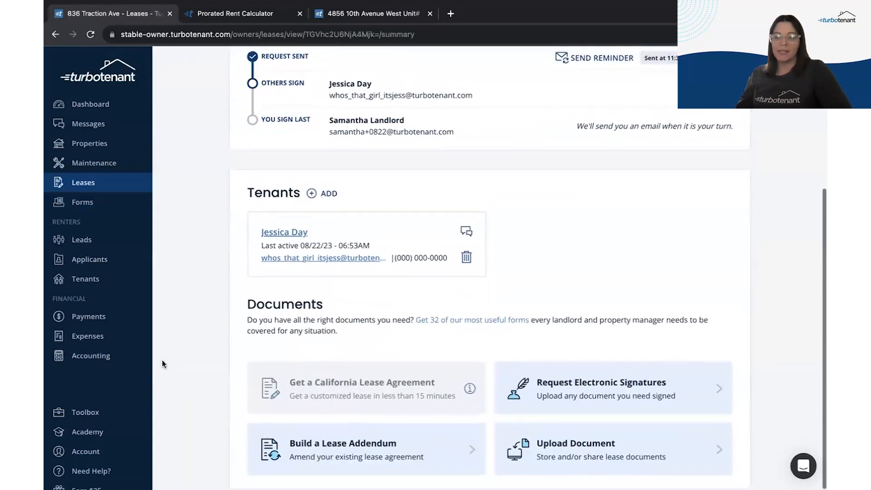
pyautogui.scroll(5, 162, 364)
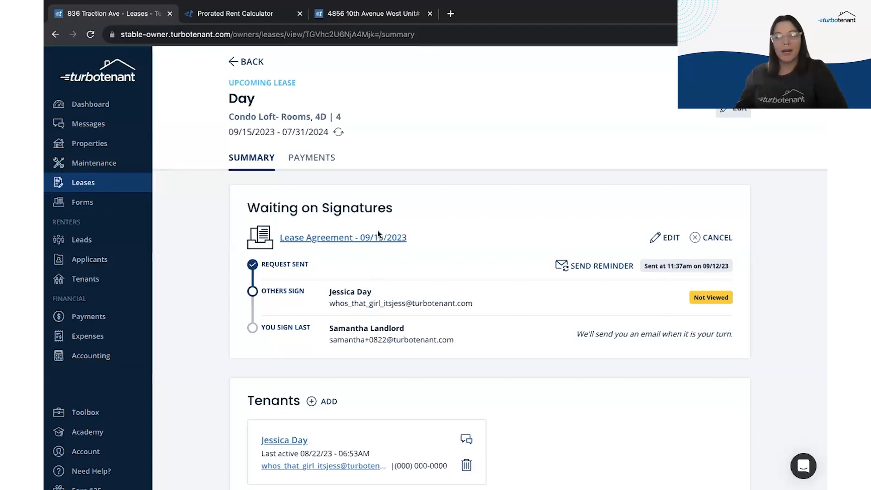
pyautogui.click(297, 168)
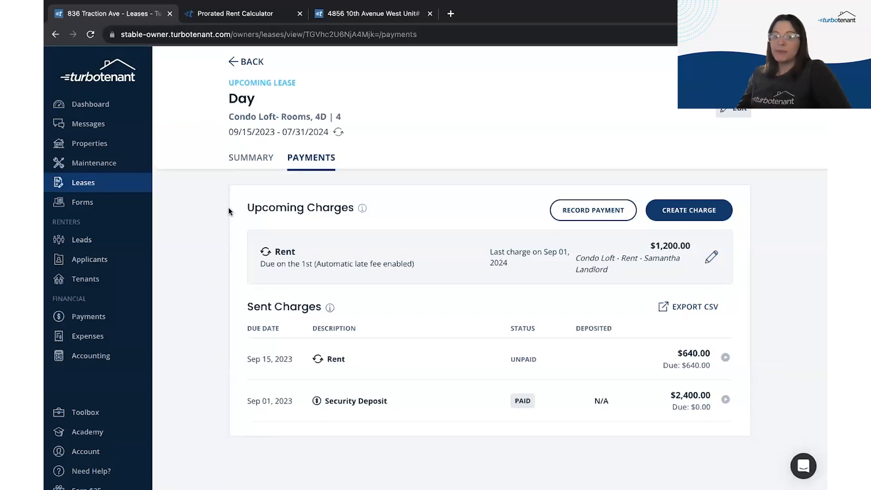
# Step: Start a new Monthly Charge for the Condo Loft lease and bring up its category choices
pyautogui.moveTo(362, 208)
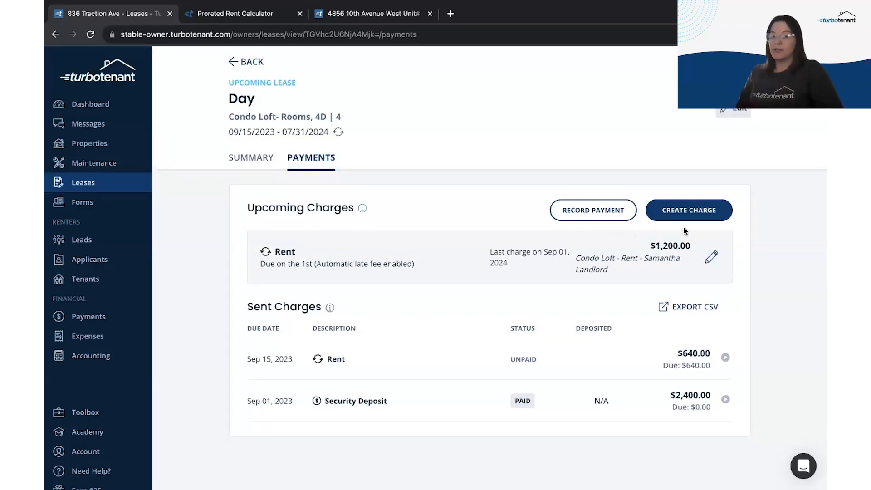
pyautogui.click(690, 213)
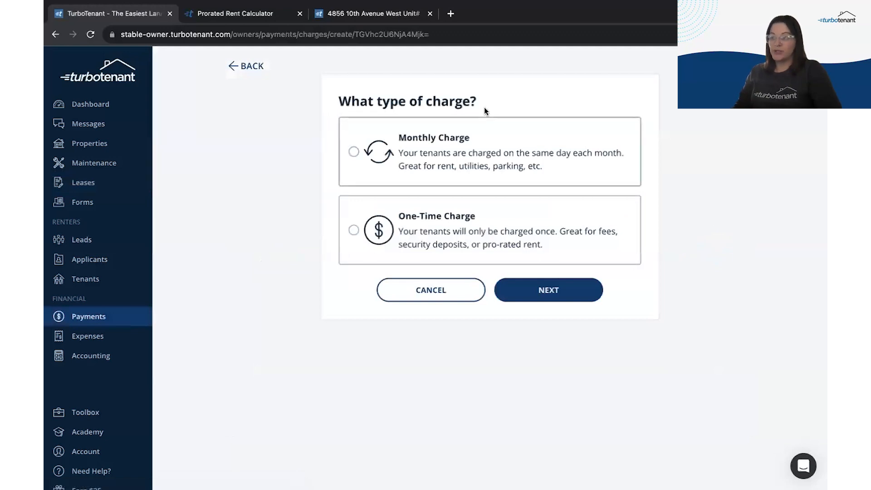
pyautogui.click(454, 152)
pyautogui.click(549, 292)
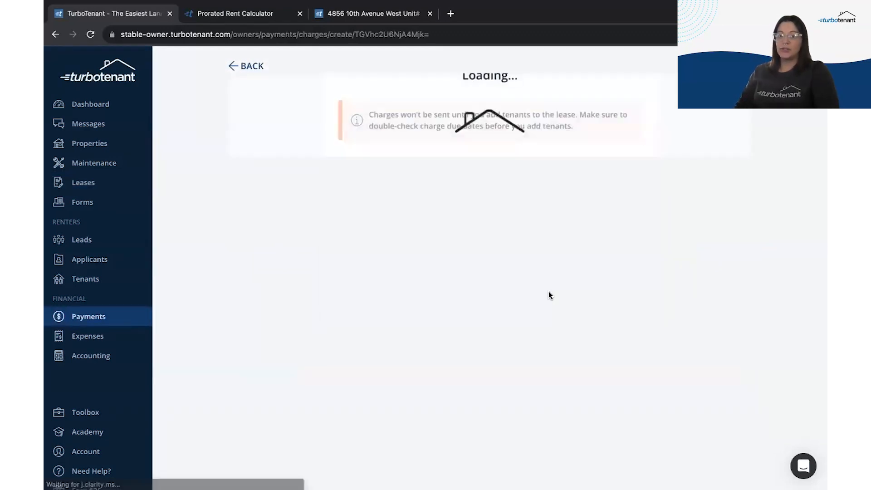
pyautogui.click(392, 176)
# Step: Set the charge category to Rent, amount 1200, due on the 1st
pyautogui.click(385, 194)
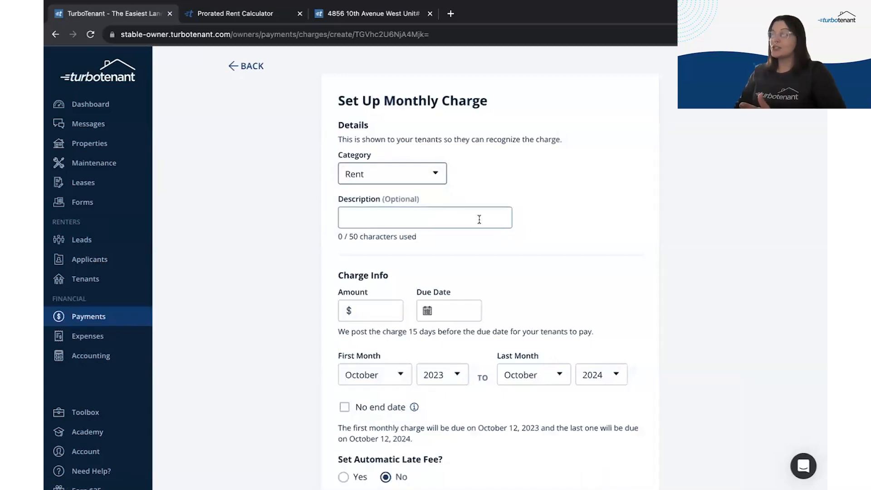
pyautogui.scroll(-2, 590, 222)
pyautogui.click(373, 213)
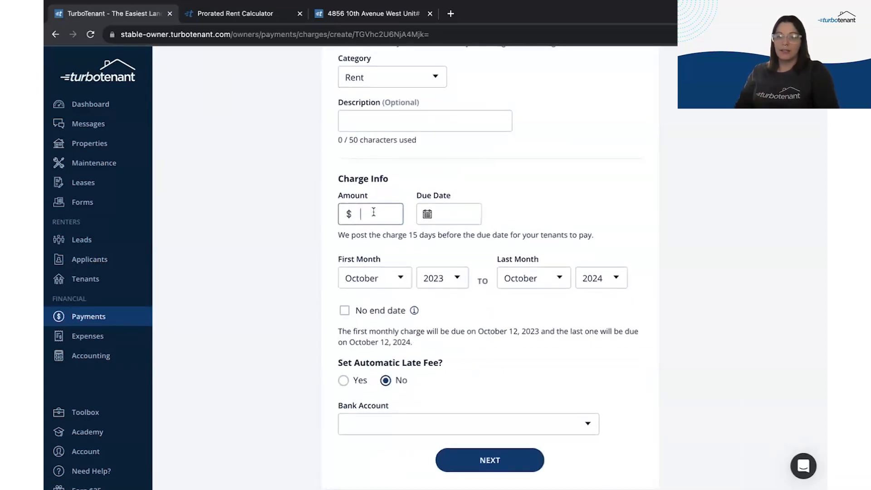
pyautogui.write('1200')
pyautogui.click(455, 214)
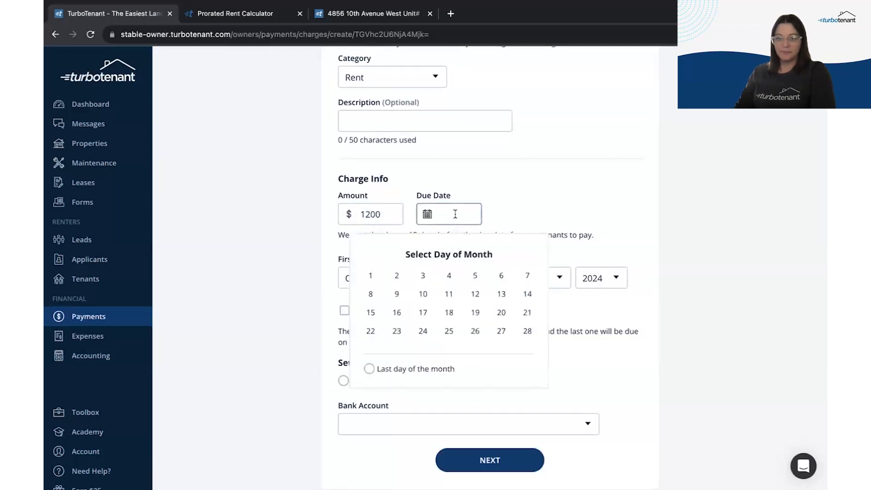
pyautogui.click(370, 276)
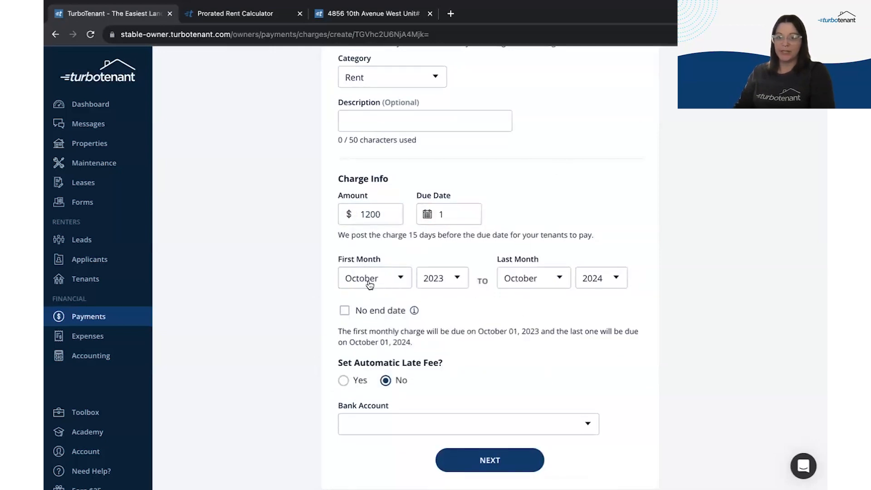
# Step: Run the charge from October 2023 through July 2024
pyautogui.click(380, 278)
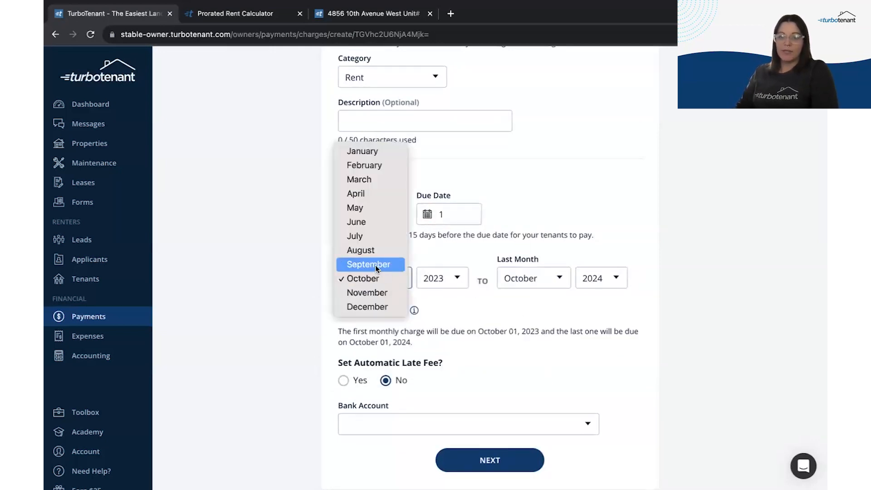
pyautogui.click(369, 264)
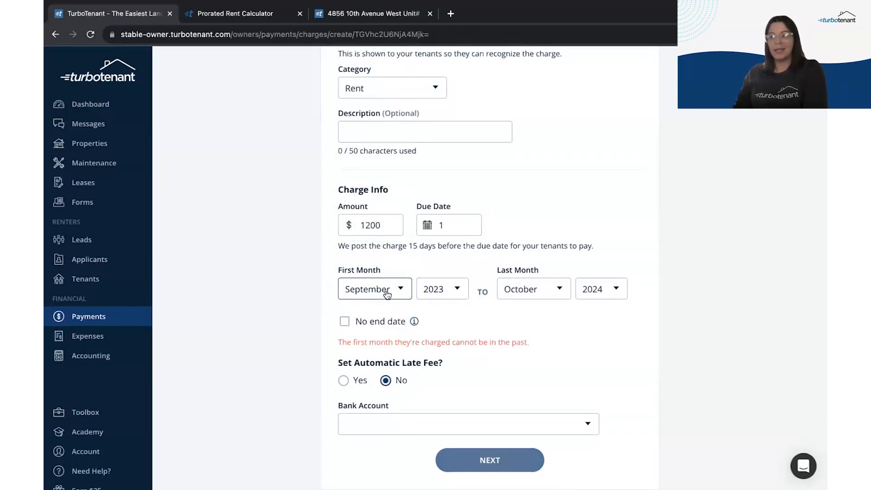
pyautogui.click(387, 295)
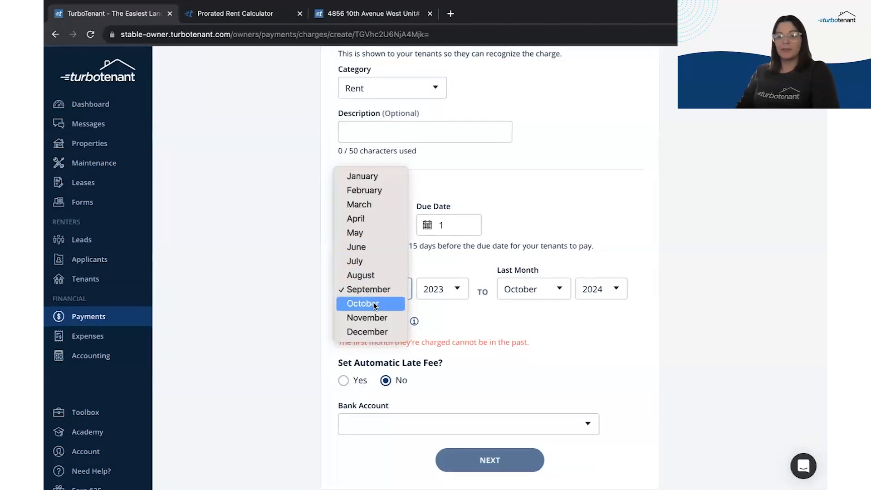
pyautogui.click(375, 304)
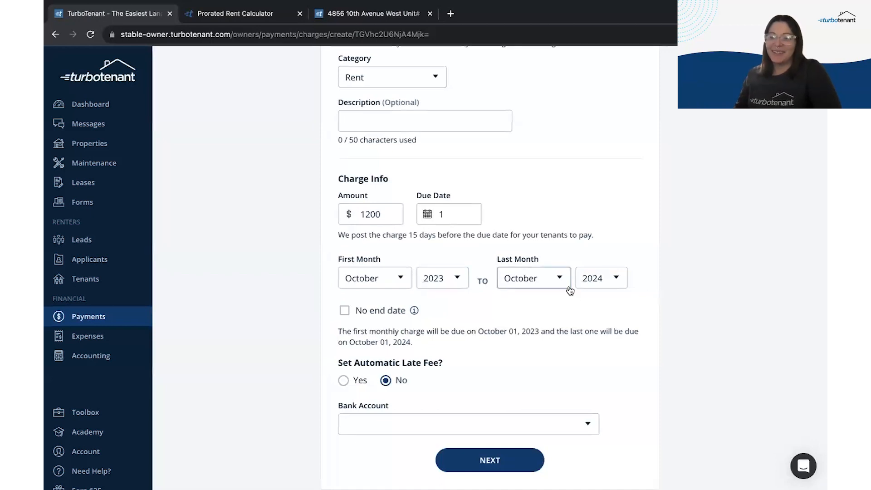
pyautogui.click(544, 278)
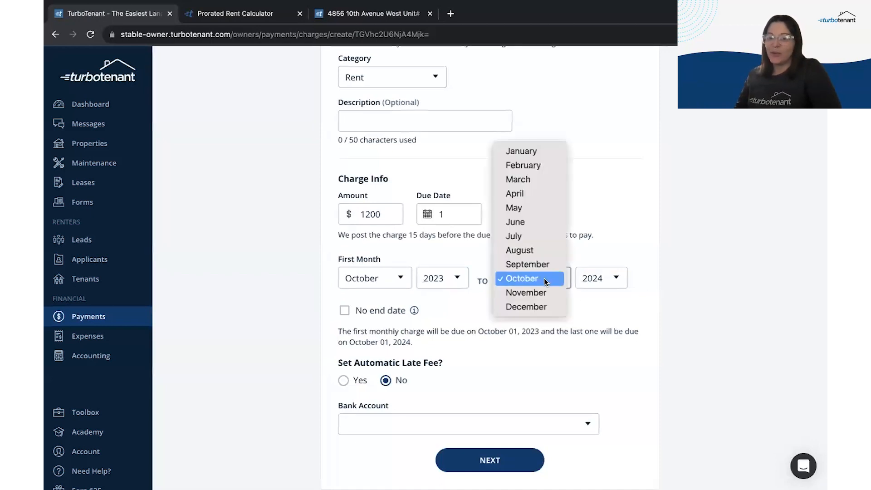
pyautogui.click(529, 240)
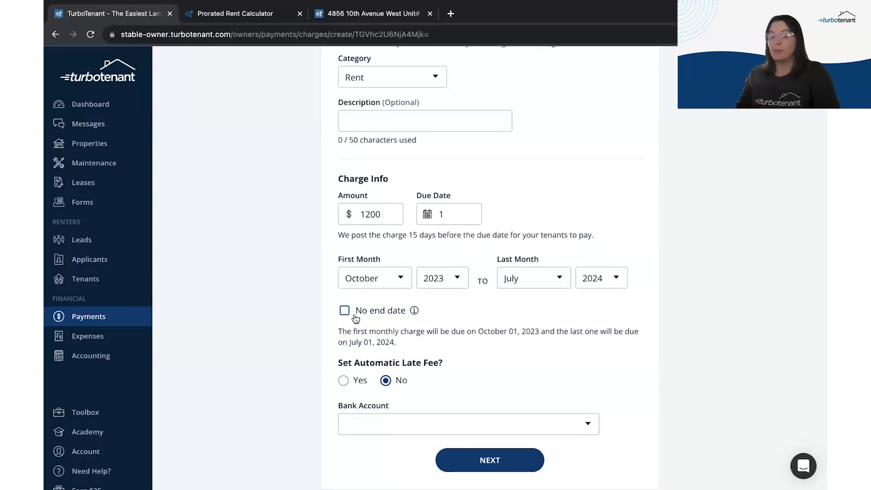
# Step: Enable an automatic flat $50 late fee applied 1 day after rent is due
pyautogui.click(355, 381)
pyautogui.scroll(-3, 430, 313)
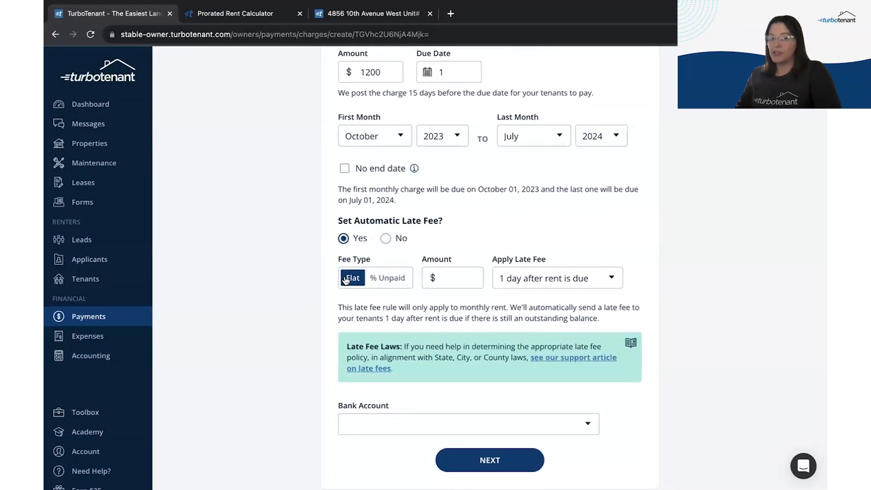
pyautogui.click(383, 277)
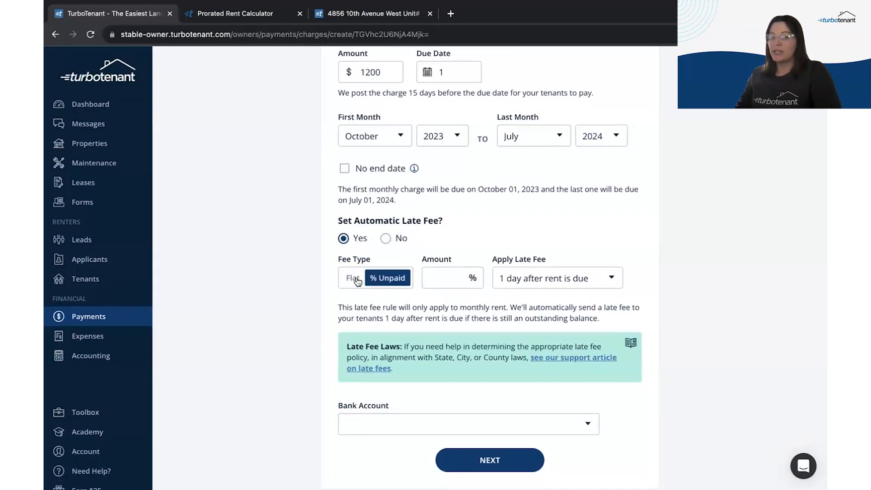
pyautogui.click(358, 280)
pyautogui.click(441, 282)
pyautogui.write('50')
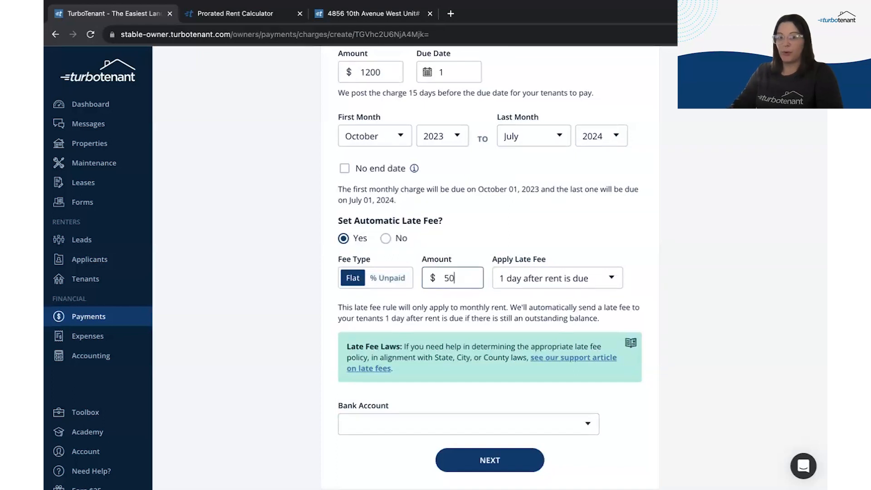
pyautogui.click(660, 240)
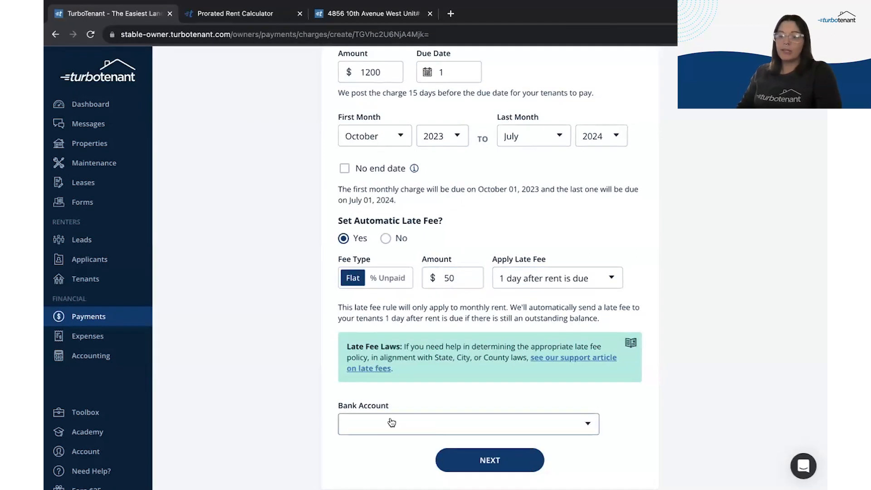
# Step: Deposit rent into the Condo Loft - Rent bank account and proceed to the charge review
pyautogui.click(588, 423)
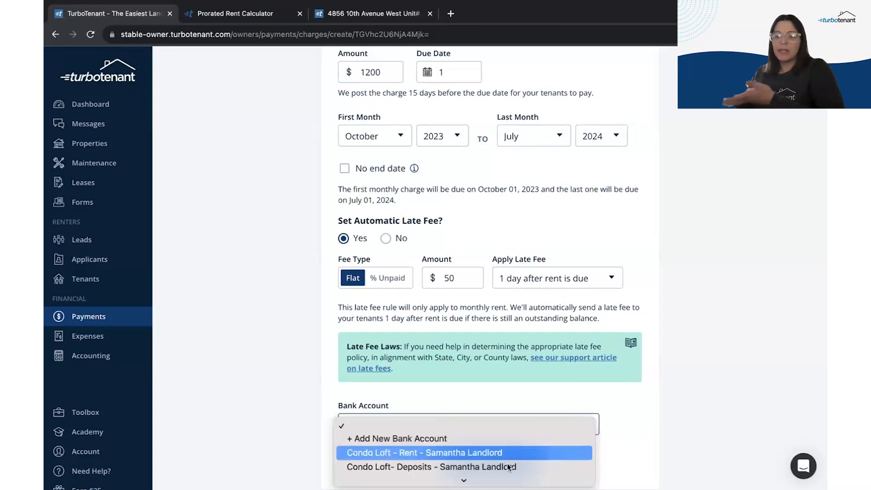
pyautogui.scroll(-2, 500, 472)
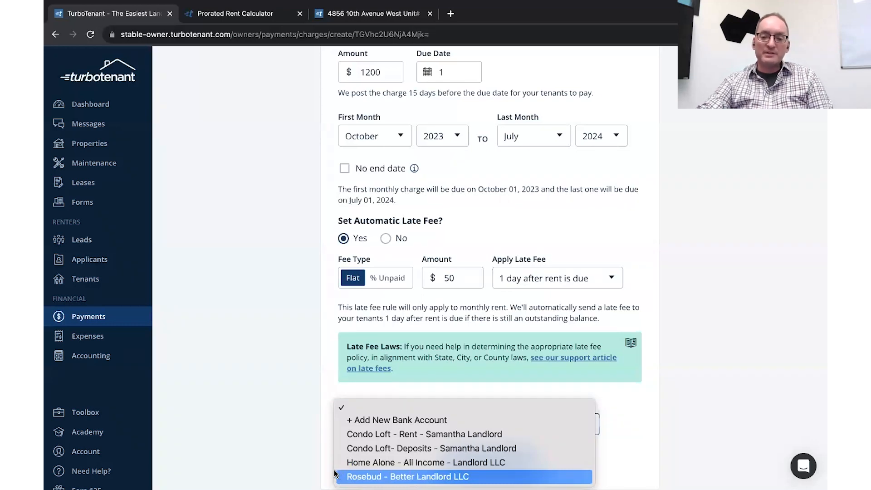
pyautogui.click(540, 435)
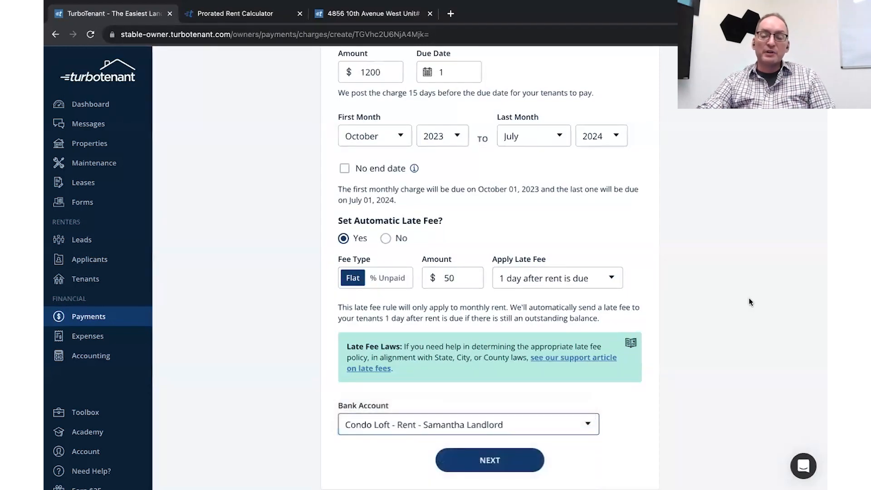
pyautogui.scroll(5, 748, 302)
pyautogui.scroll(-5, 750, 302)
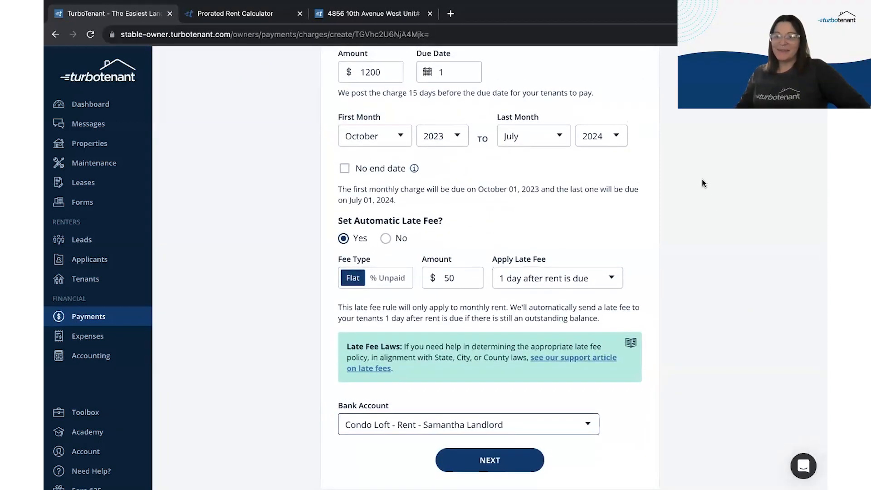
pyautogui.scroll(5, 511, 89)
pyautogui.scroll(-1, 522, 158)
pyautogui.scroll(-5, 523, 160)
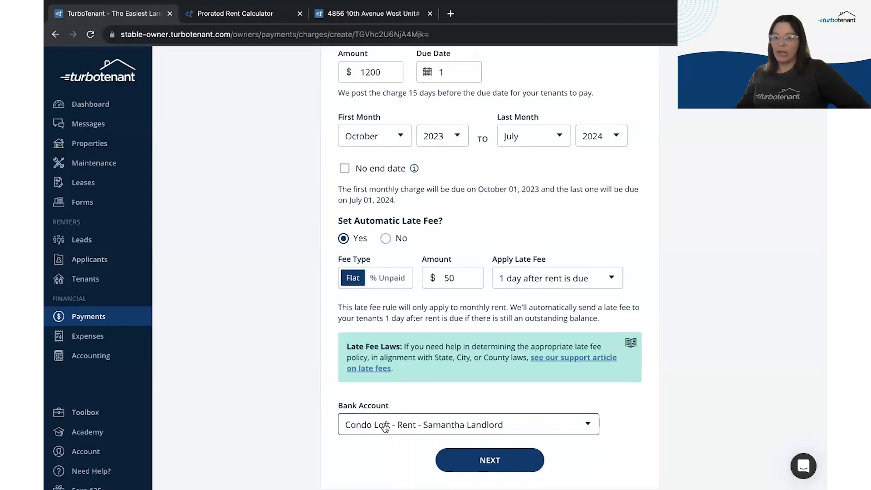
pyautogui.click(417, 423)
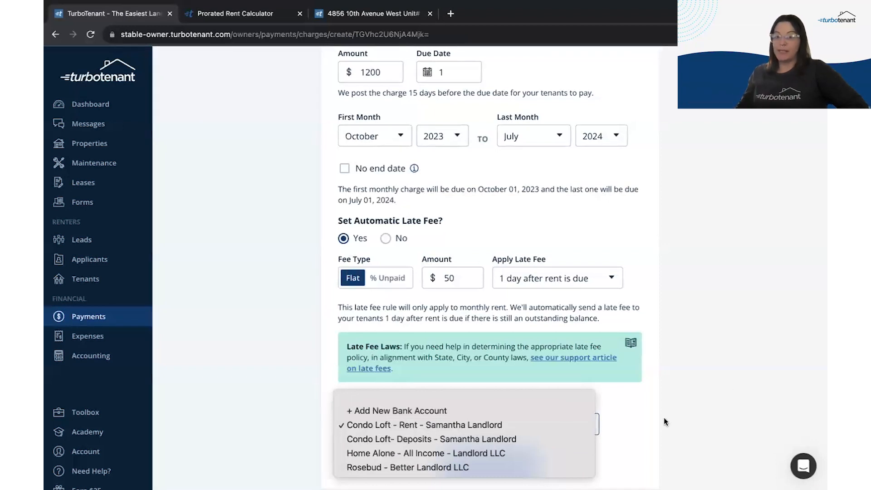
pyautogui.click(631, 431)
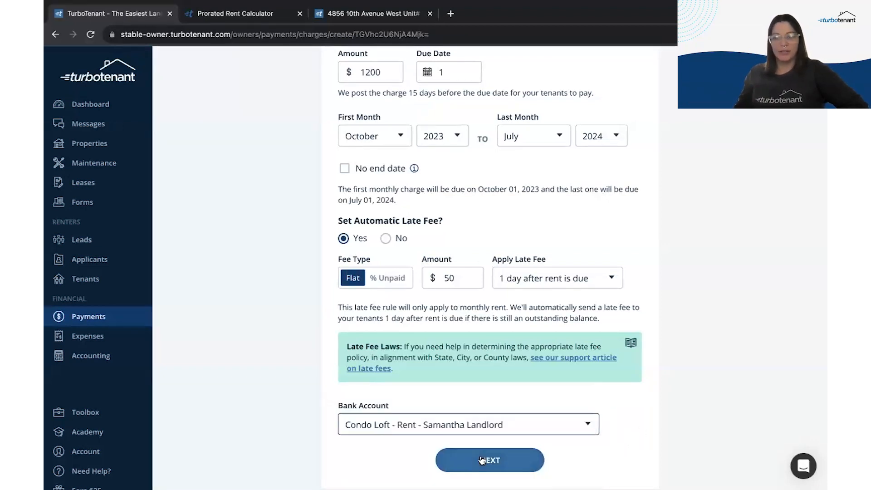
pyautogui.click(482, 460)
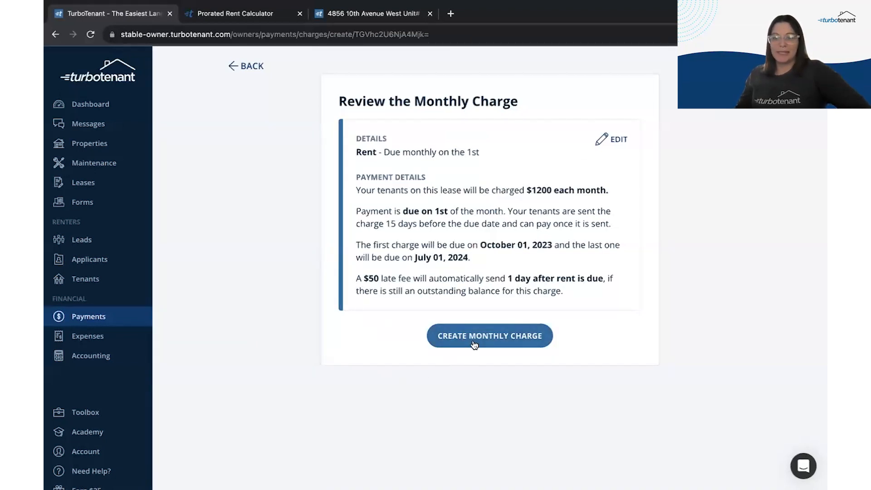
# Step: Create the $1,200 monthly rent charge from the review page
pyautogui.click(473, 343)
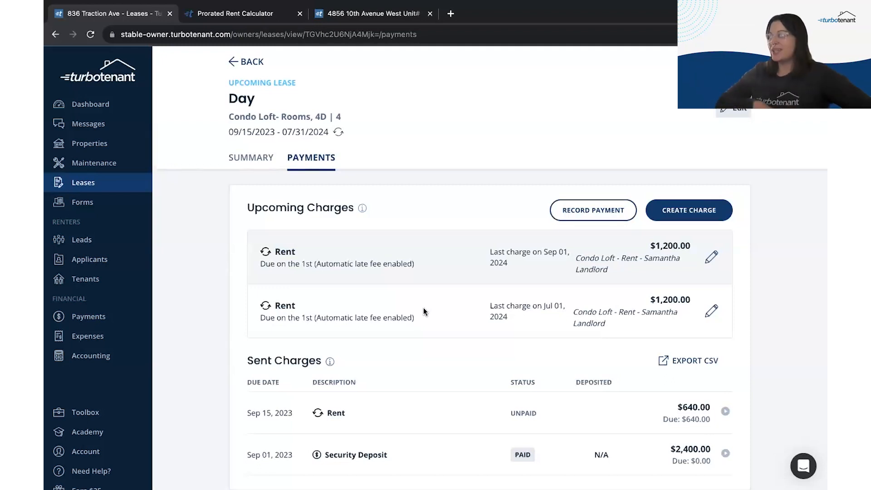
# Step: Delete the duplicate Rent charge ending July 2024 and return to the lease's payments
pyautogui.click(711, 312)
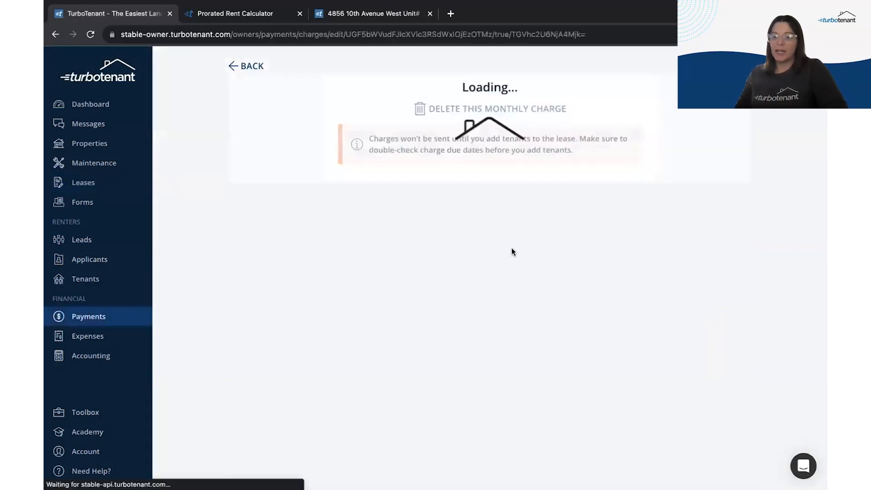
pyautogui.scroll(-6, 511, 248)
pyautogui.scroll(1, 499, 281)
pyautogui.scroll(2, 493, 296)
pyautogui.scroll(-3, 504, 363)
pyautogui.click(519, 467)
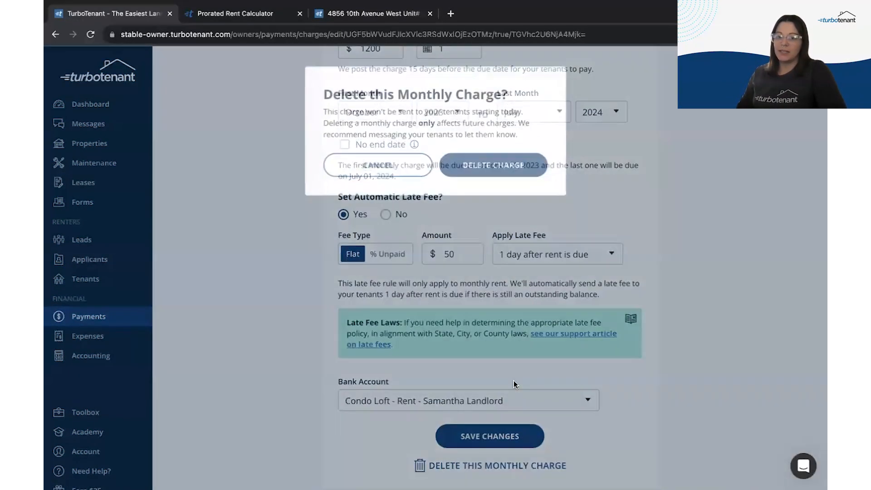
pyautogui.click(498, 181)
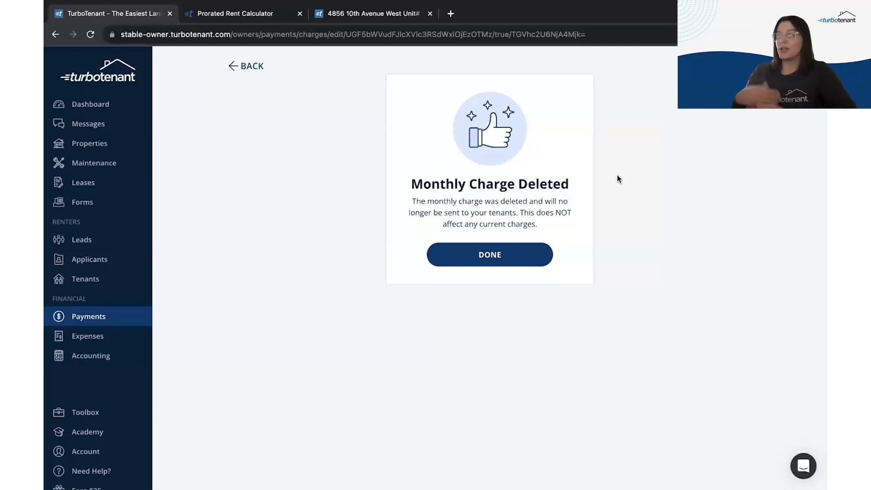
pyautogui.click(508, 247)
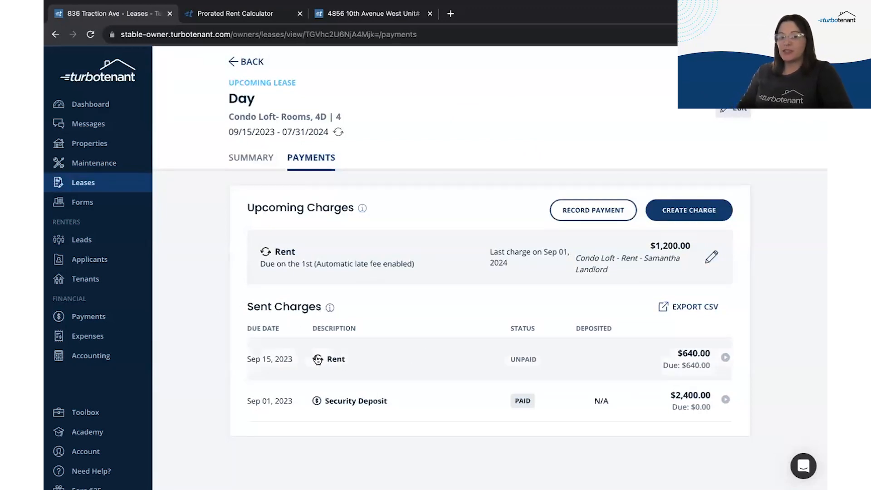
pyautogui.click(278, 374)
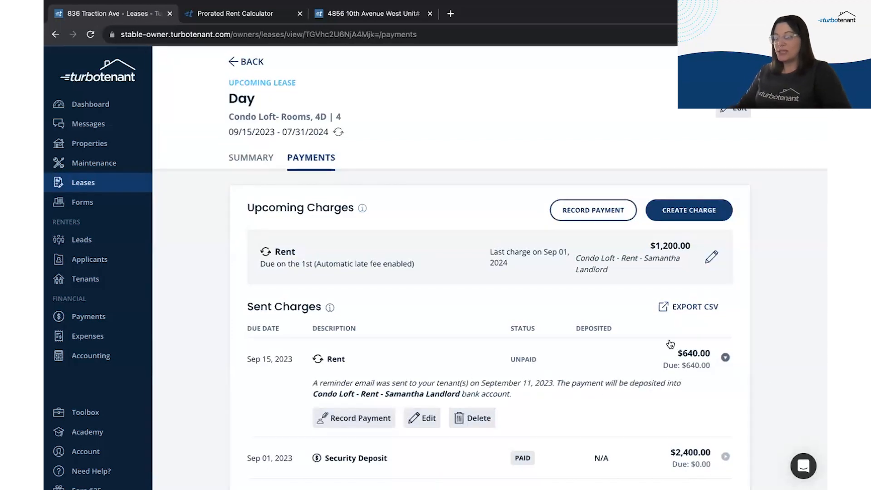
pyautogui.click(425, 418)
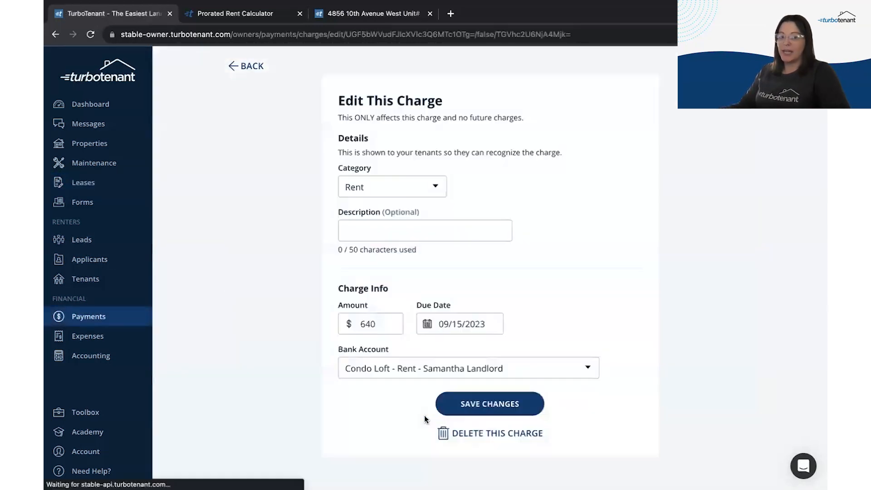
pyautogui.click(389, 323)
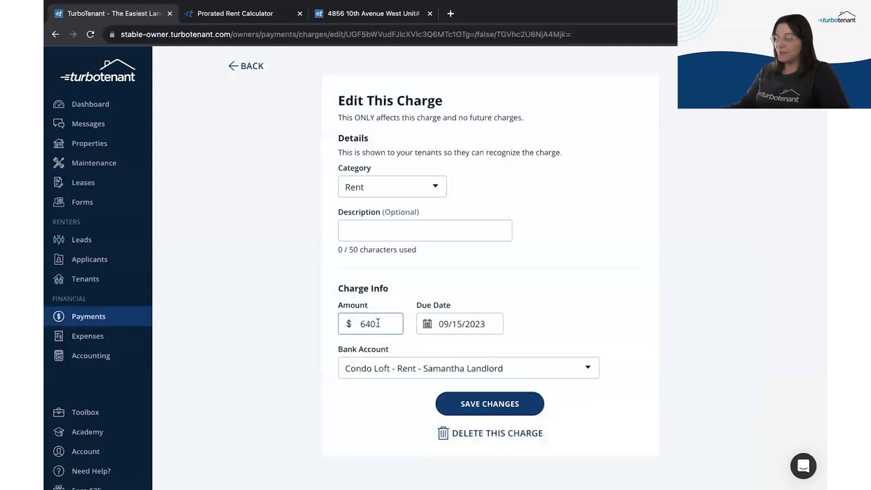
pyautogui.click(241, 69)
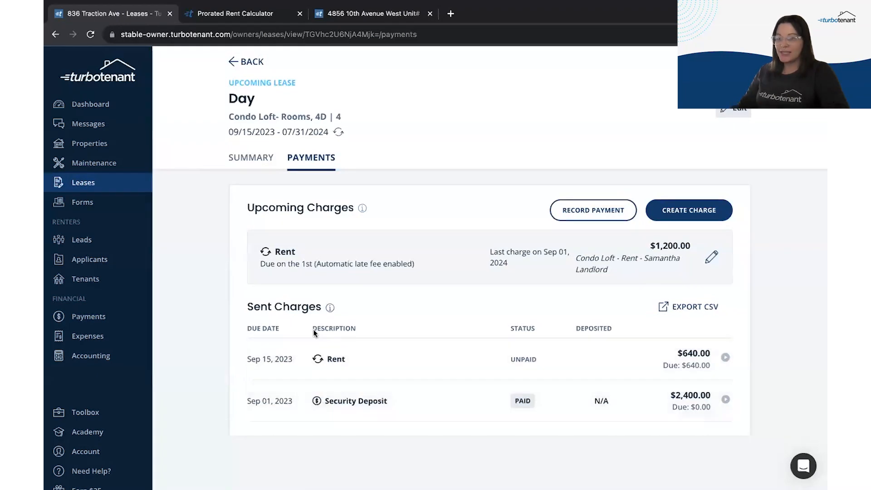
# Step: Delete the Security Deposit's $2,400 check payment and start recording a new payment for it
pyautogui.click(316, 402)
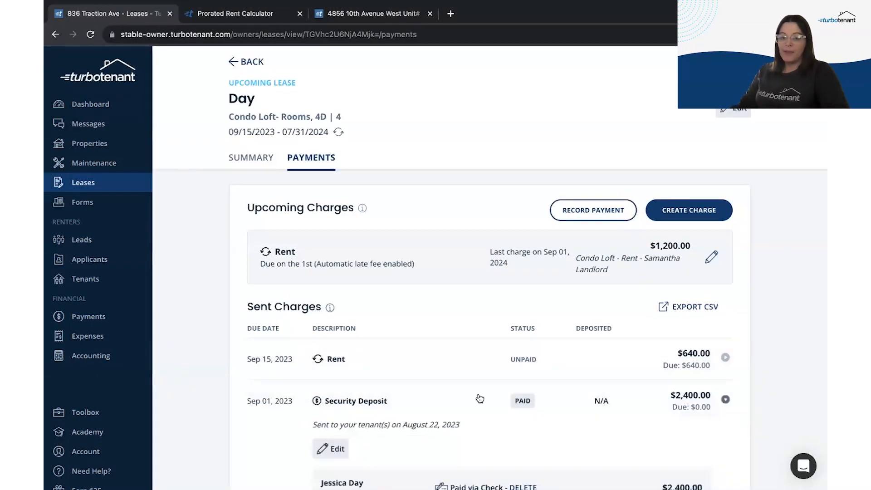
pyautogui.scroll(-2, 449, 423)
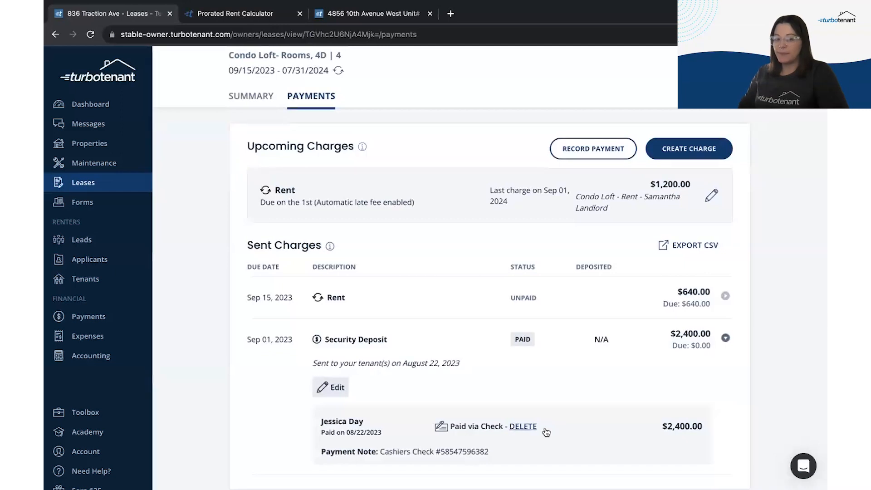
pyautogui.click(514, 426)
pyautogui.click(493, 293)
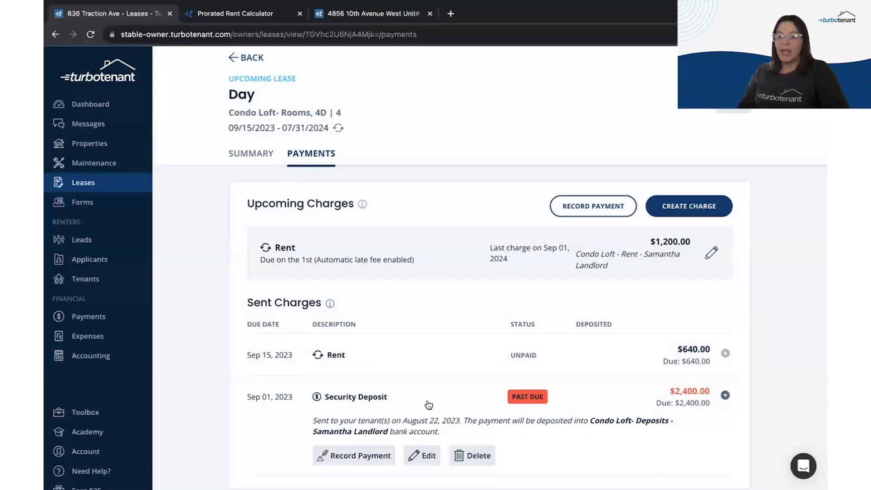
pyautogui.click(353, 457)
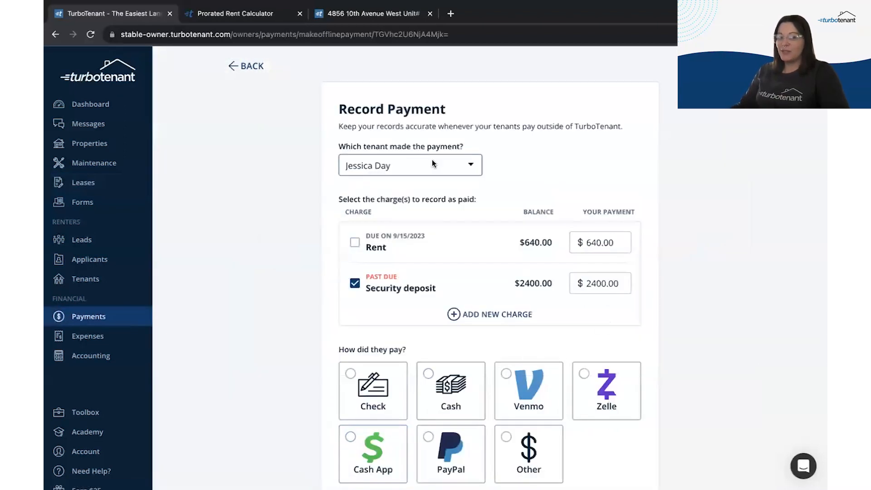
# Step: Keep the $2400.00 security deposit amount and mark it paid by check on 09/05/2023
pyautogui.click(434, 162)
pyautogui.click(509, 171)
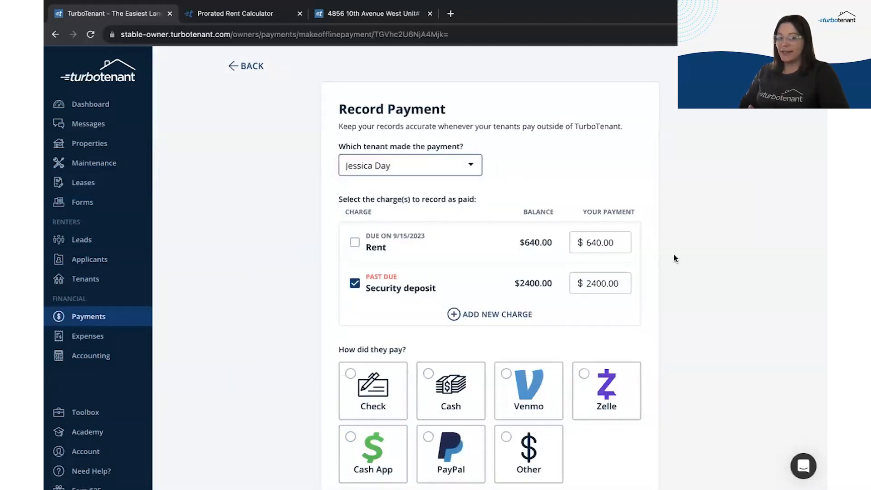
pyautogui.scroll(-3, 674, 254)
pyautogui.doubleClick(596, 165)
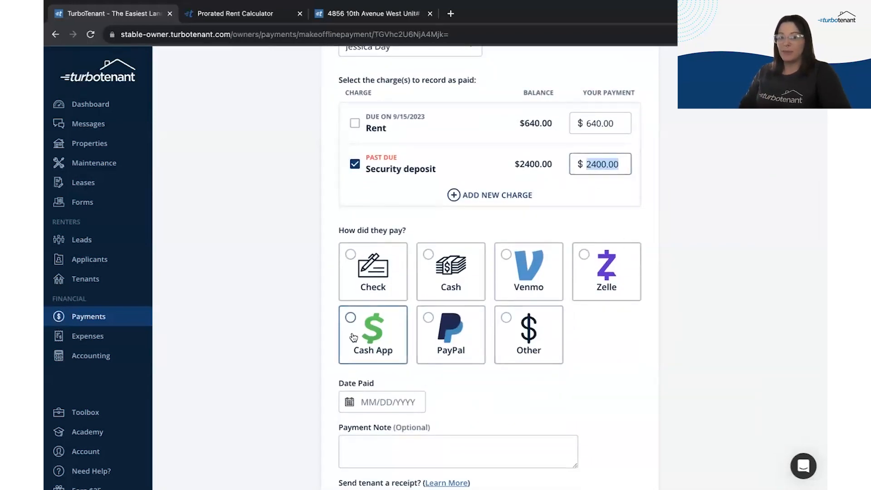
pyautogui.click(356, 282)
pyautogui.scroll(-3, 297, 418)
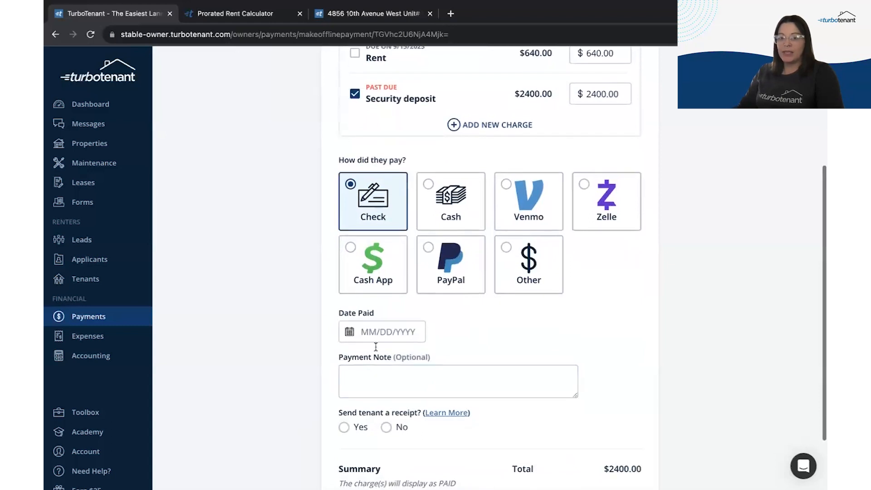
pyautogui.click(377, 332)
pyautogui.click(359, 212)
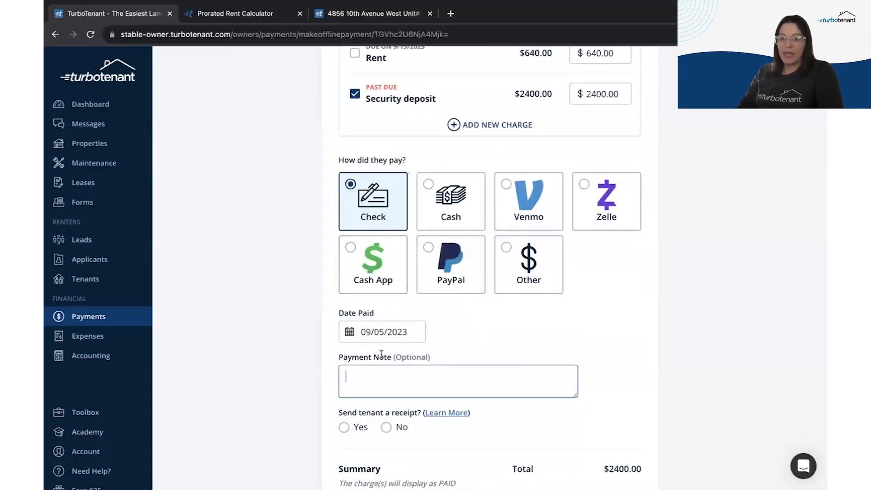
pyautogui.write('Cashiers che')
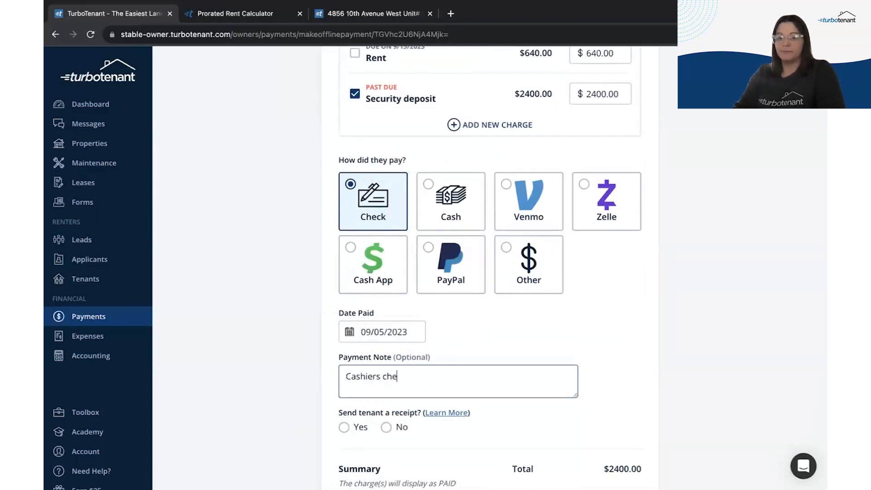
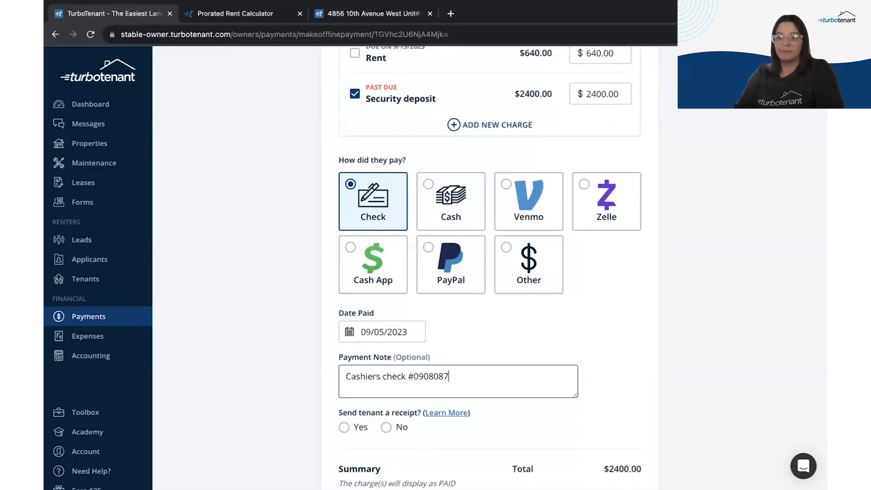
pyautogui.scroll(-1, 385, 417)
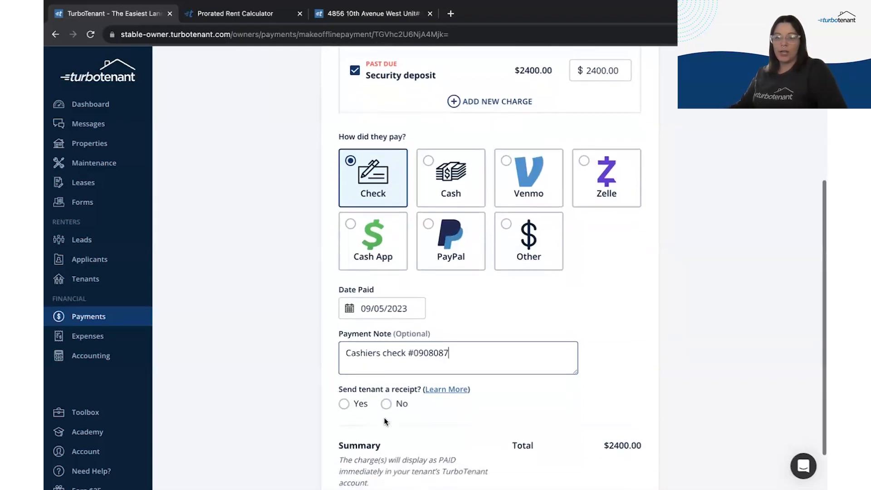
pyautogui.click(345, 402)
pyautogui.scroll(-1, 757, 374)
pyautogui.scroll(-1, 757, 374)
pyautogui.click(493, 472)
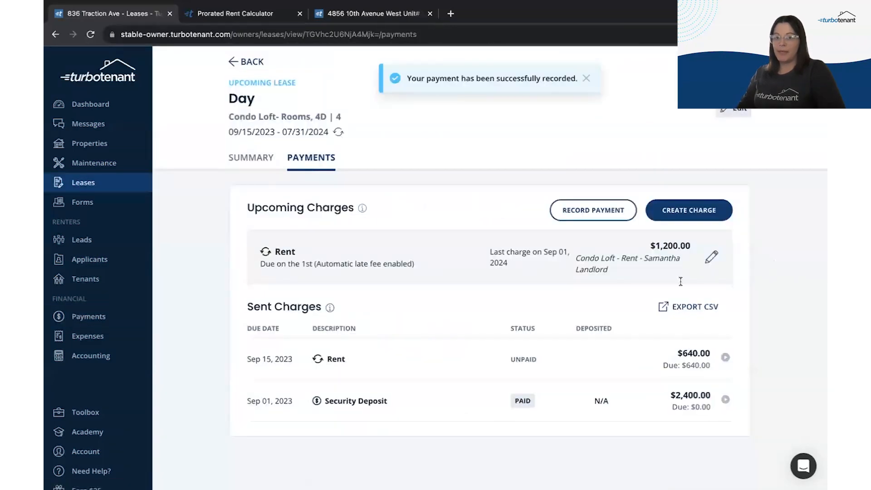
# Step: Expand the Security Deposit row to review its paid-by-check details
pyautogui.click(486, 403)
pyautogui.scroll(-1, 291, 445)
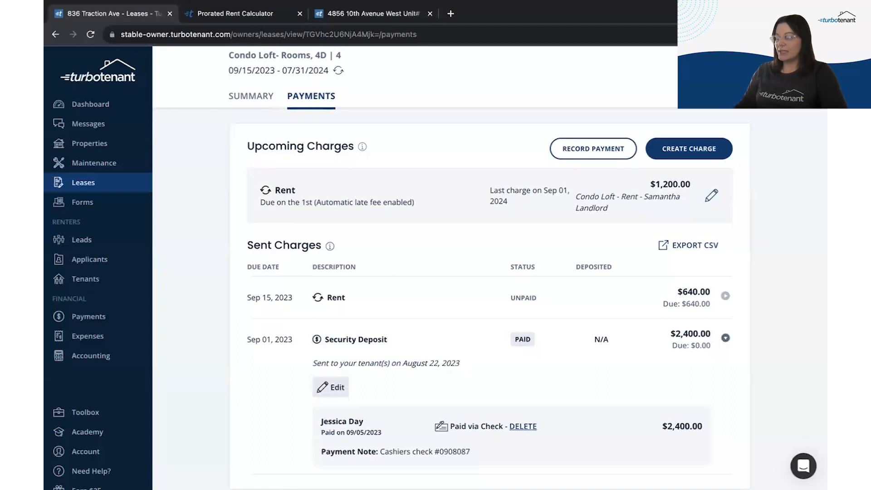
pyautogui.scroll(2, 205, 185)
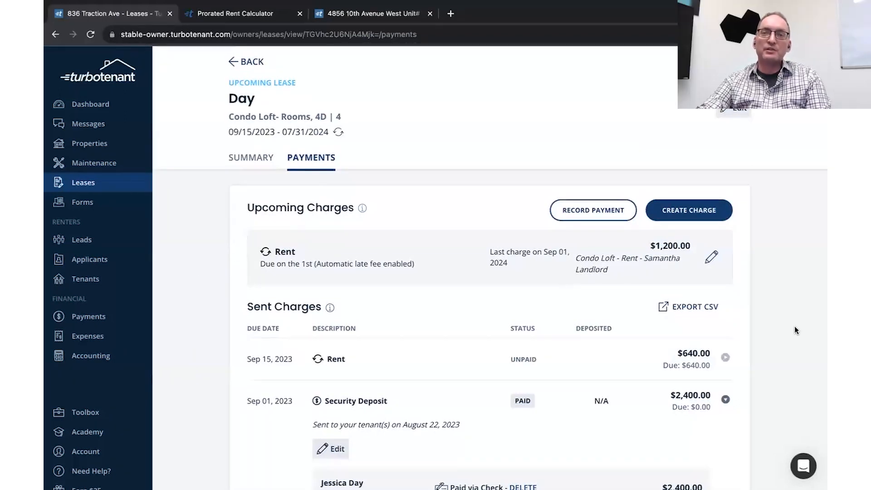
# Step: Start a new charge for the lease and preview the one-time charge setup
pyautogui.click(669, 214)
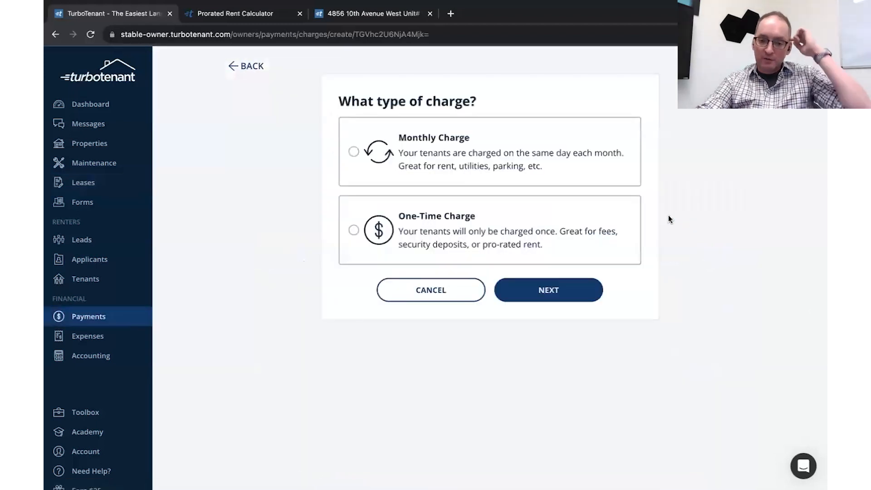
pyautogui.click(255, 67)
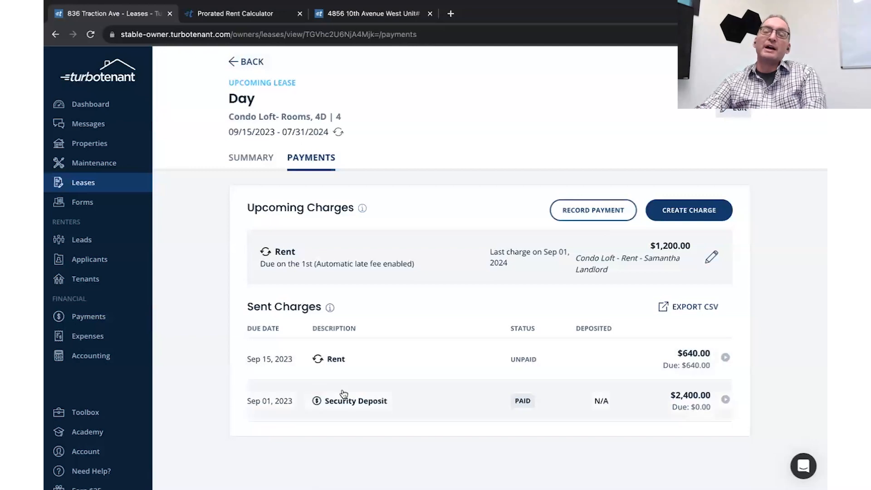
pyautogui.click(671, 221)
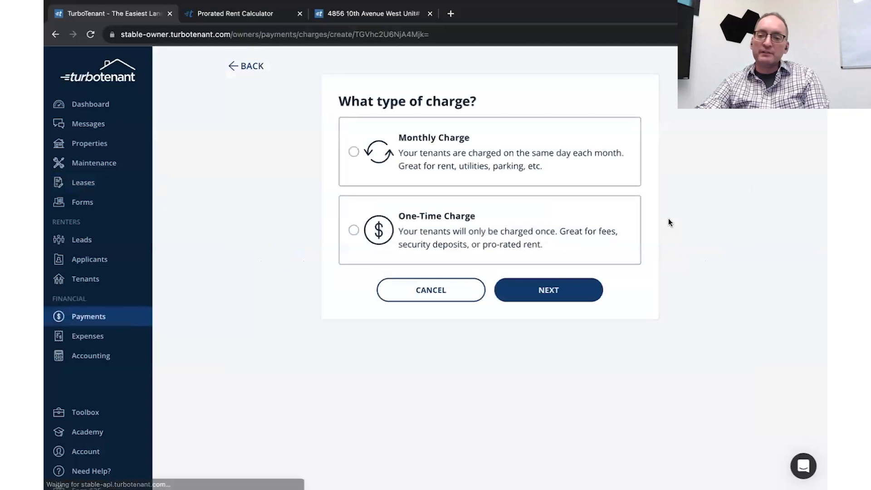
pyautogui.click(634, 233)
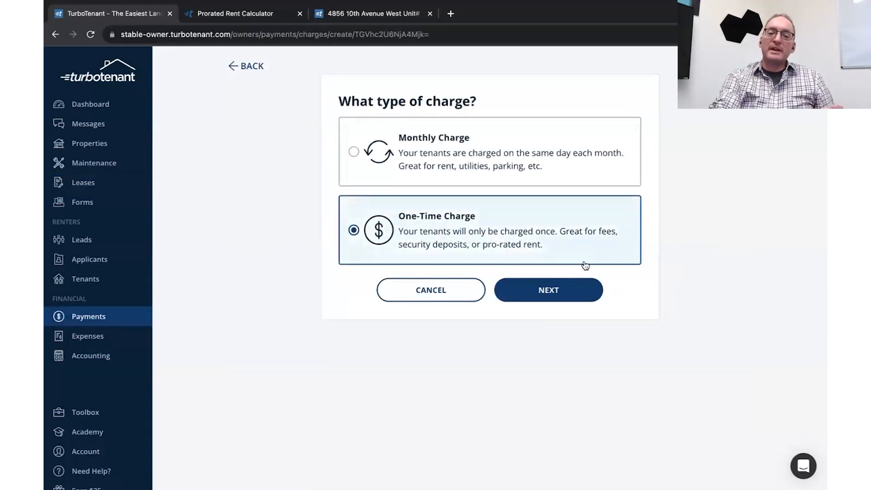
pyautogui.click(552, 286)
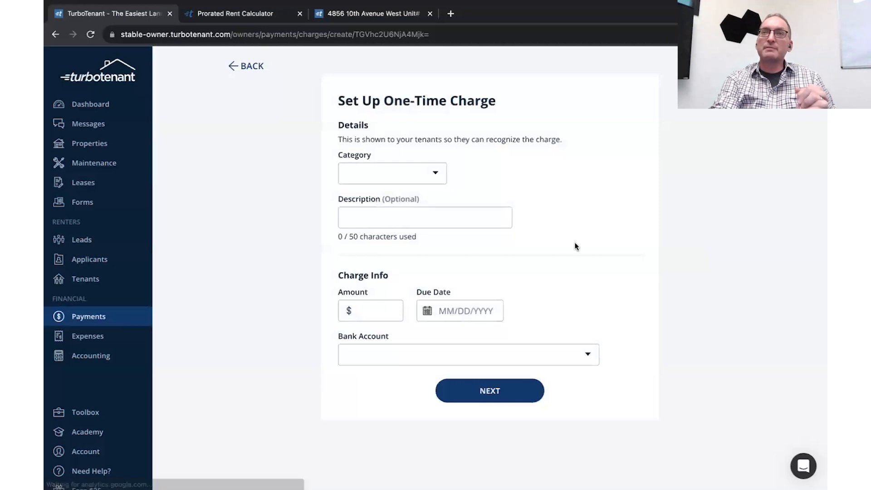
pyautogui.click(248, 72)
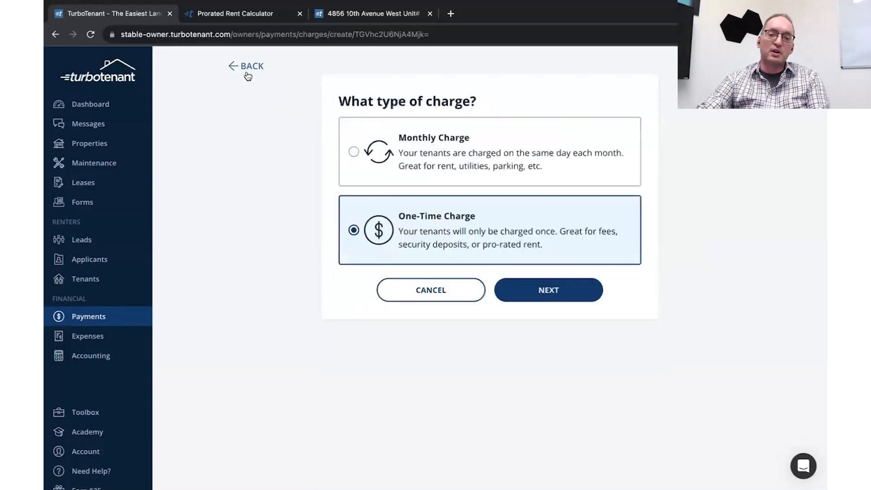
# Step: Preview a monthly charge with category Rent, then back out to the lease's payments page
pyautogui.click(466, 183)
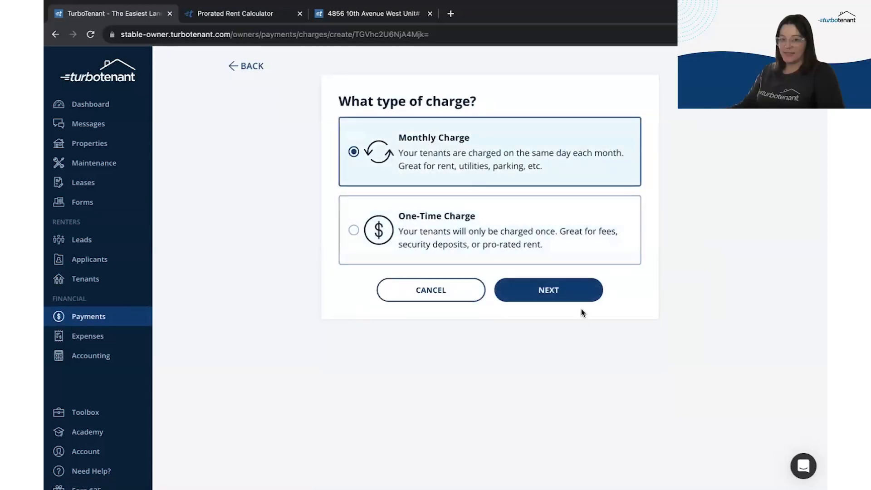
pyautogui.click(573, 292)
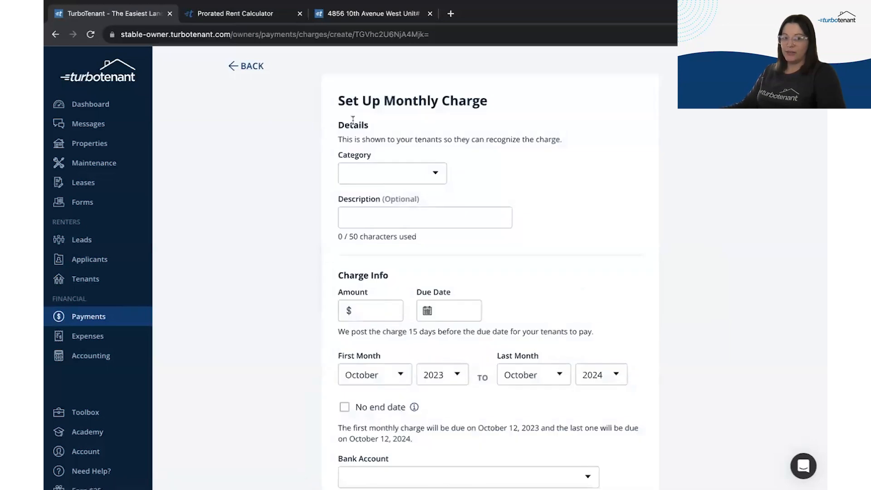
pyautogui.click(353, 174)
pyautogui.click(370, 189)
pyautogui.scroll(-2, 619, 293)
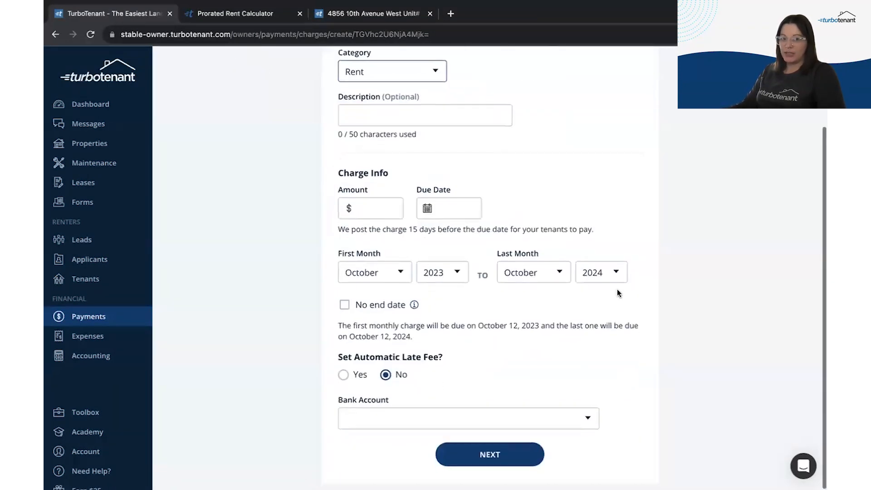
pyautogui.scroll(3, 213, 363)
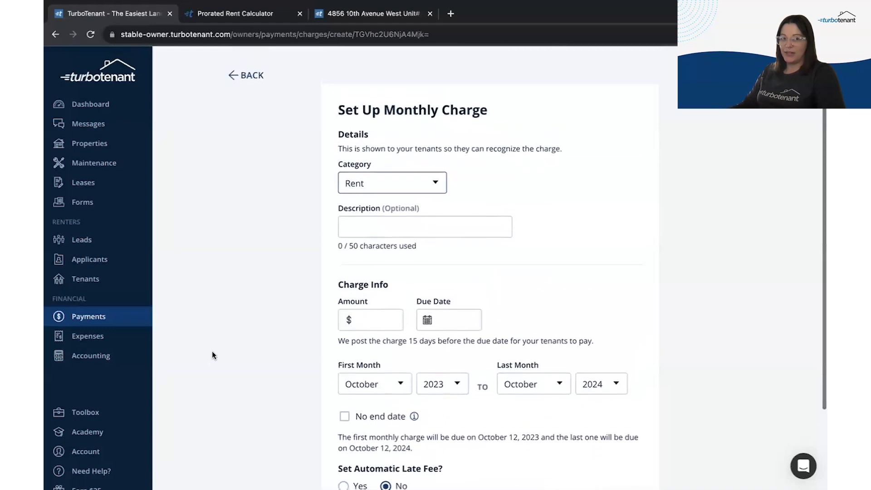
pyautogui.click(239, 65)
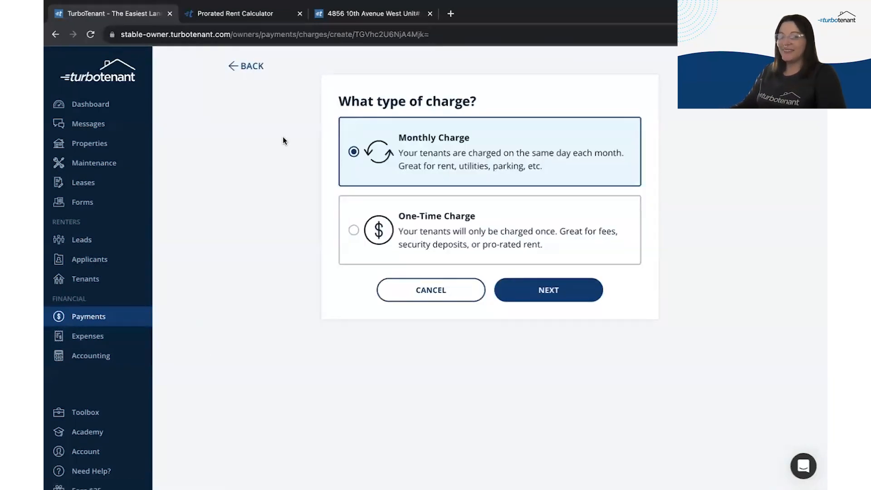
pyautogui.click(254, 68)
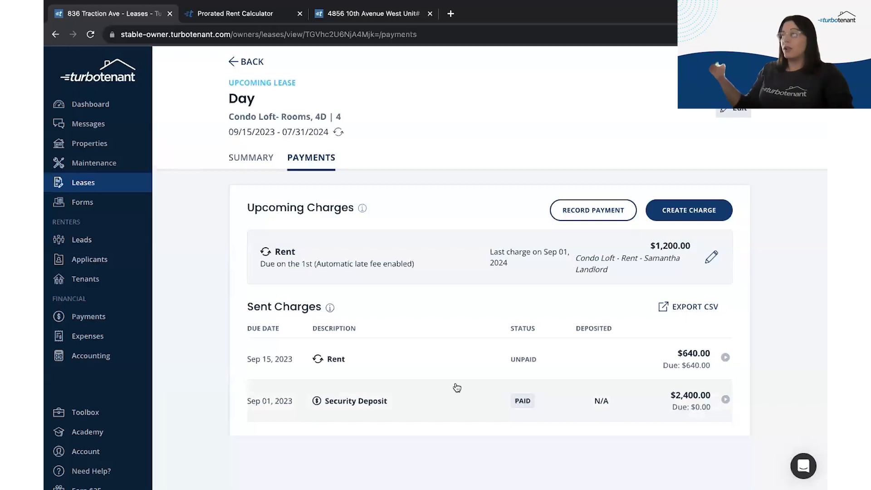
# Step: Open the Payments overview from the sidebar
pyautogui.click(84, 321)
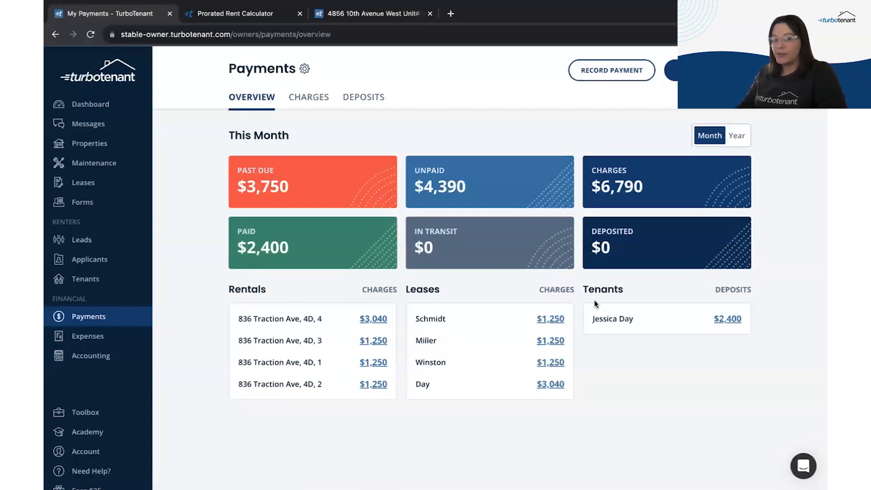
# Step: Show whole-year totals and list sent charges filtered to all Condo Loft- Rooms, 4D units
pyautogui.click(737, 135)
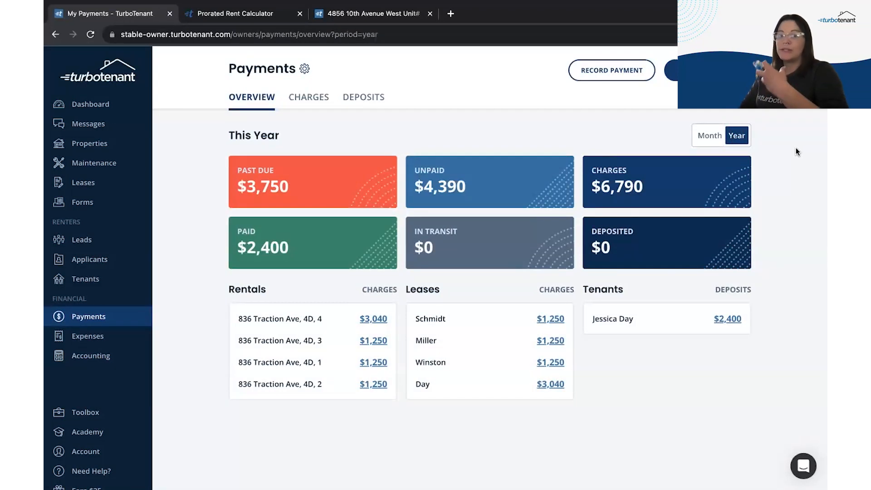
pyautogui.click(309, 98)
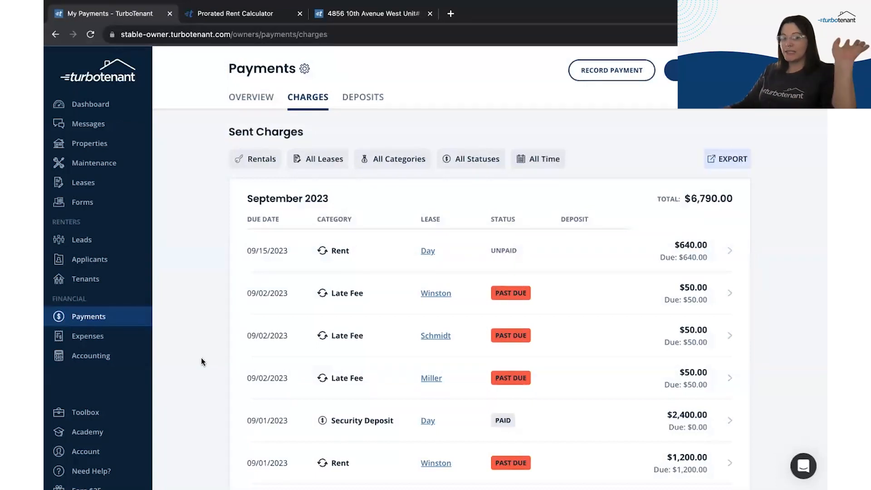
pyautogui.click(256, 160)
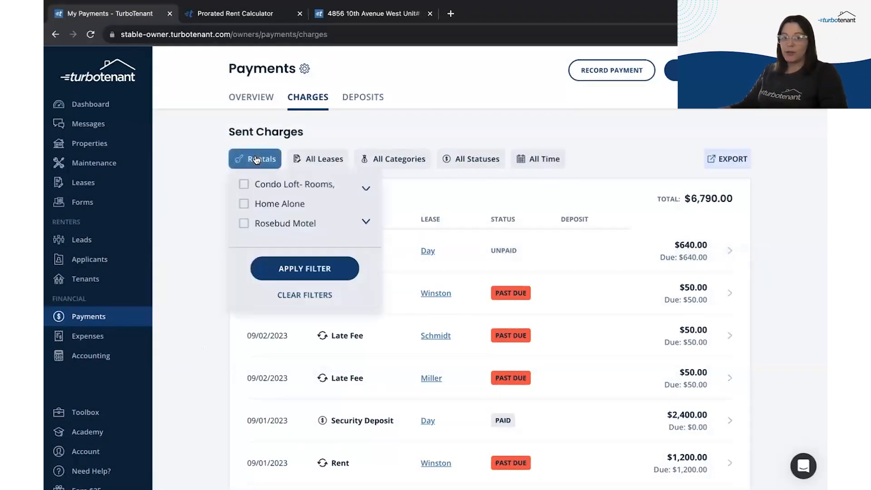
pyautogui.click(309, 186)
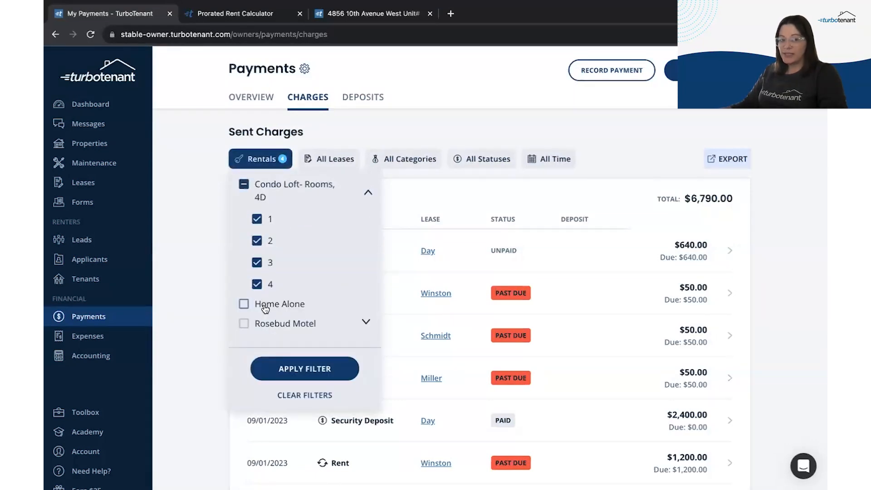
# Step: Look over the lease, category, status and date filters, then view the Deposits tab
pyautogui.click(344, 162)
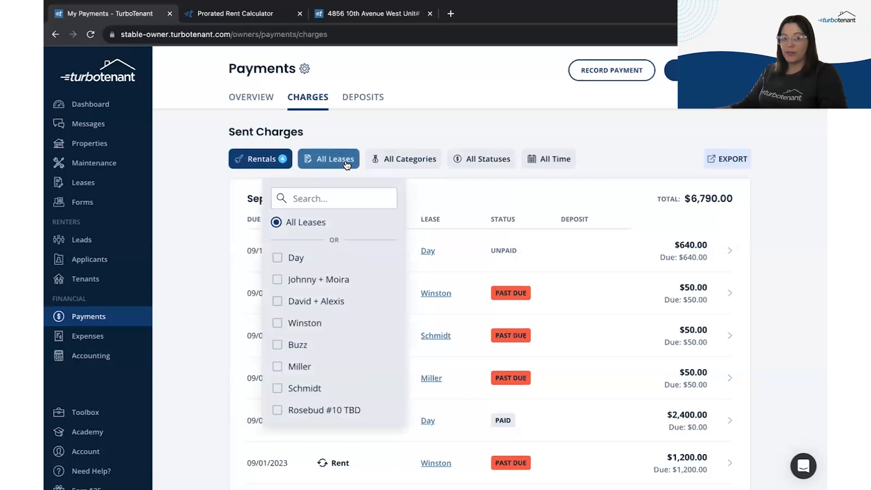
pyautogui.click(421, 161)
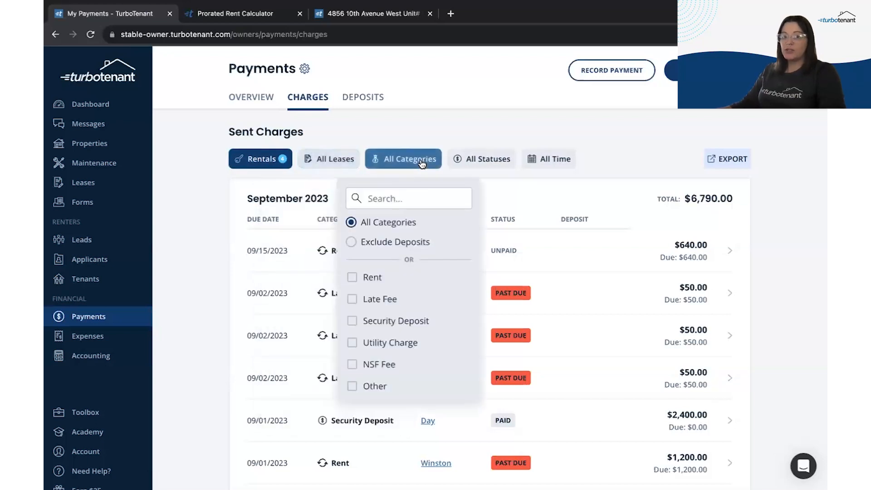
pyautogui.click(482, 160)
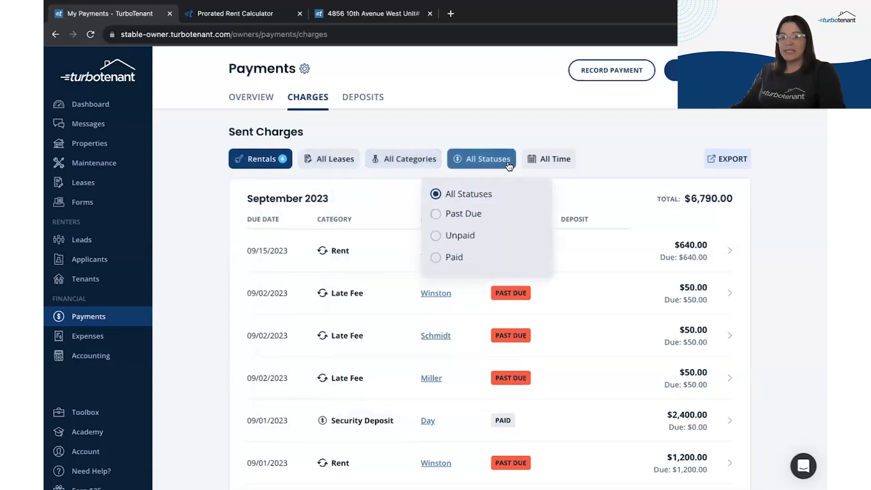
pyautogui.click(541, 165)
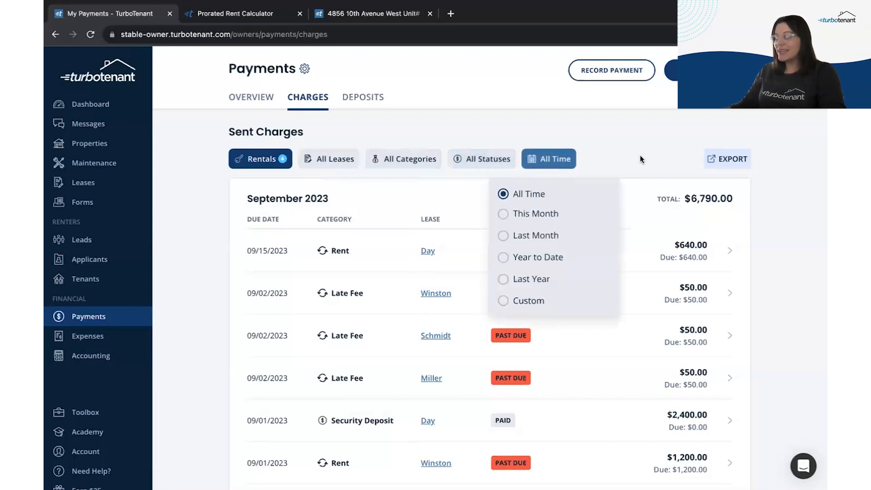
pyautogui.click(375, 143)
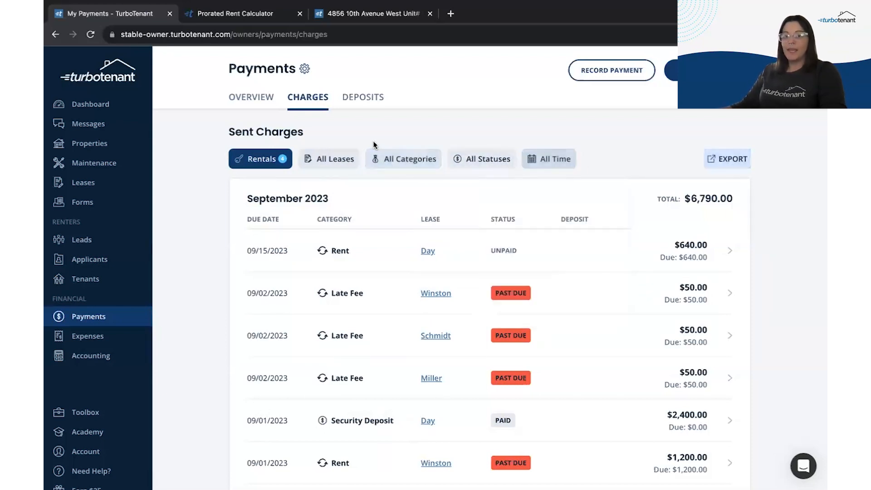
pyautogui.click(355, 101)
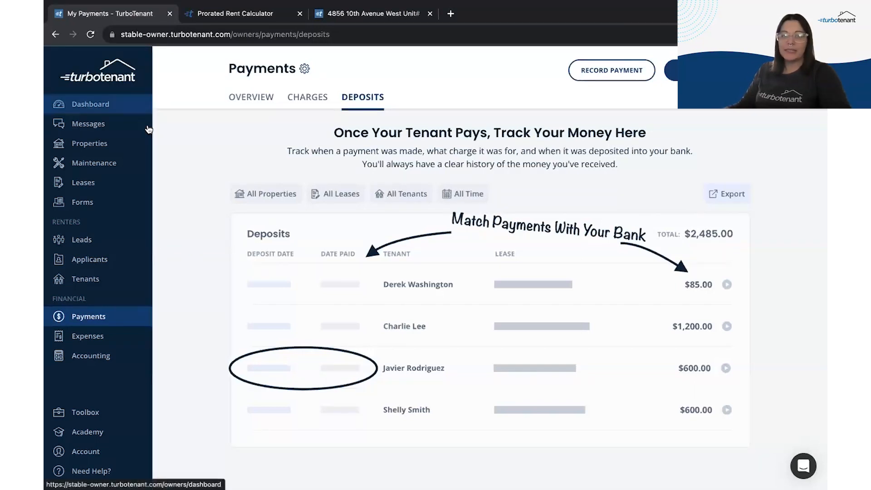
# Step: Go from the dashboard to the open maintenance requests and open the Fireplace inspection request
pyautogui.click(91, 106)
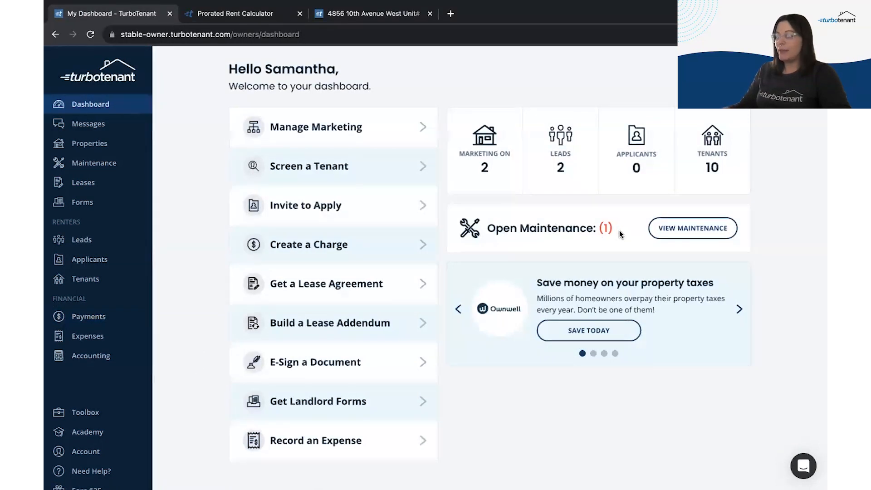
pyautogui.click(664, 230)
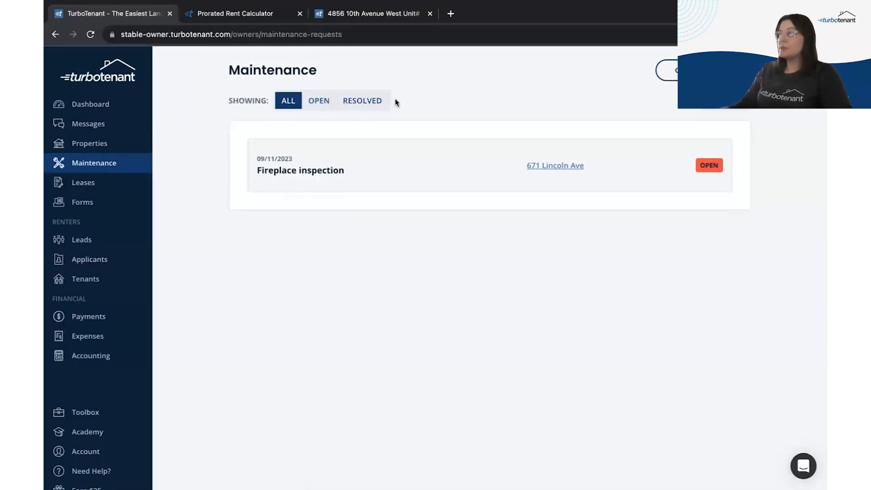
pyautogui.click(724, 107)
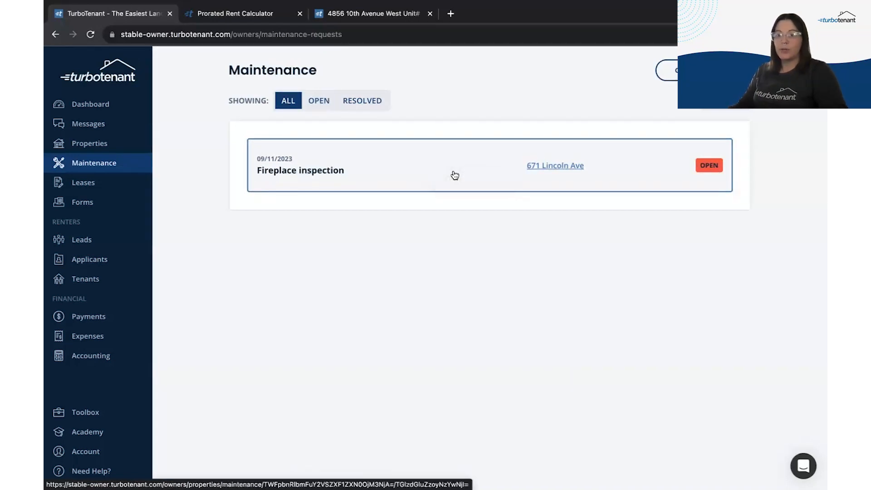
pyautogui.click(303, 169)
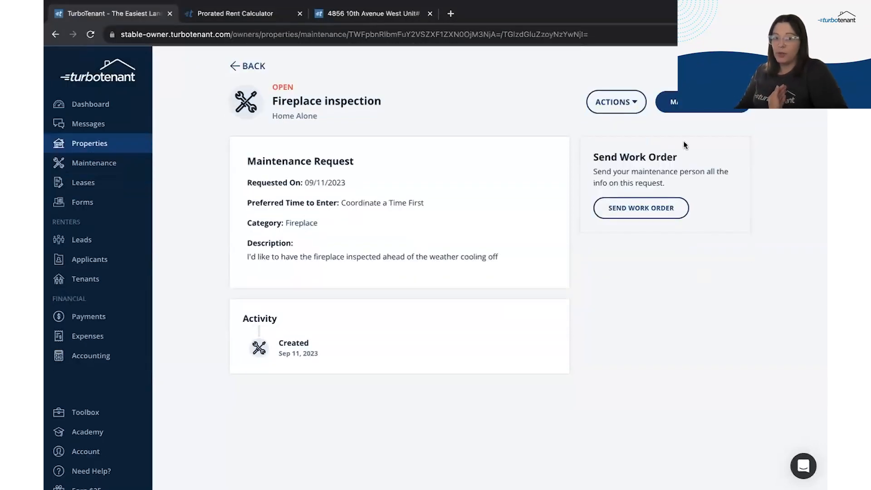
# Step: Look at the request's actions and the Send Work Order page without sending one
pyautogui.click(634, 96)
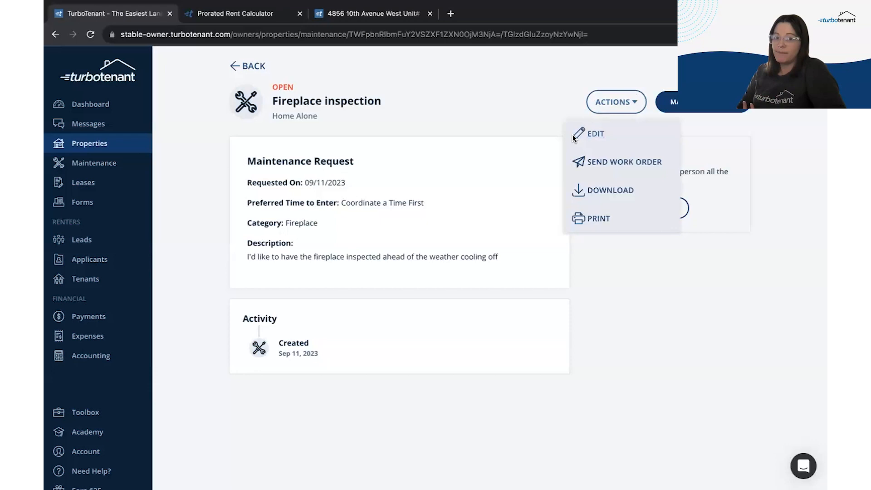
pyautogui.click(513, 119)
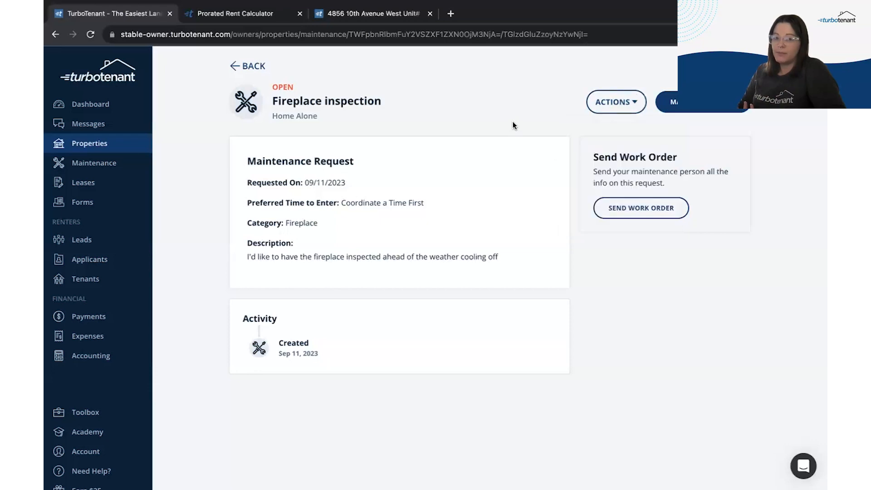
pyautogui.click(629, 208)
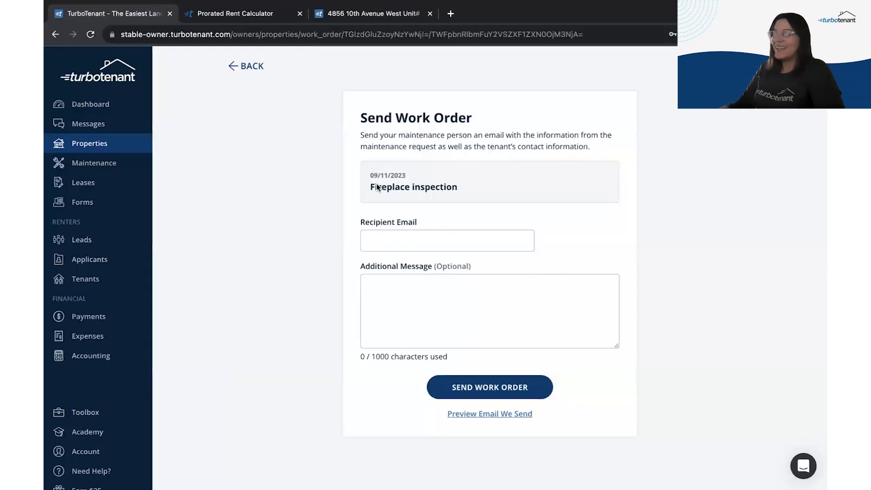
pyautogui.click(256, 71)
# Step: Mark the Fireplace inspection request resolved and return to the maintenance list
pyautogui.click(681, 101)
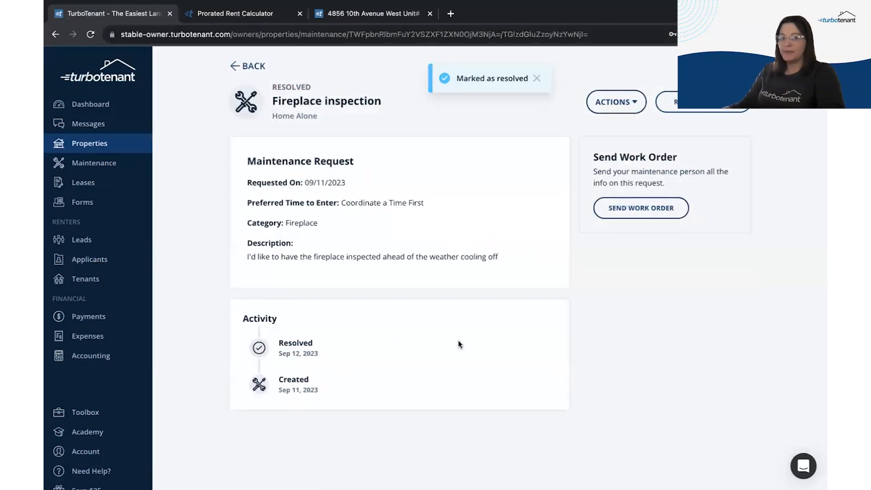
pyautogui.click(236, 65)
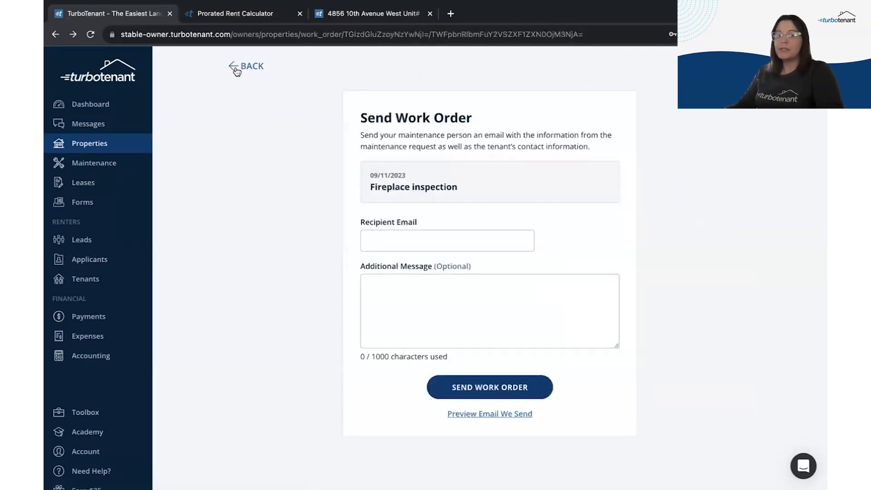
pyautogui.click(116, 162)
# Step: Start a new maintenance request for Condo Loft- Rooms, room 3, with no lease chosen
pyautogui.click(667, 70)
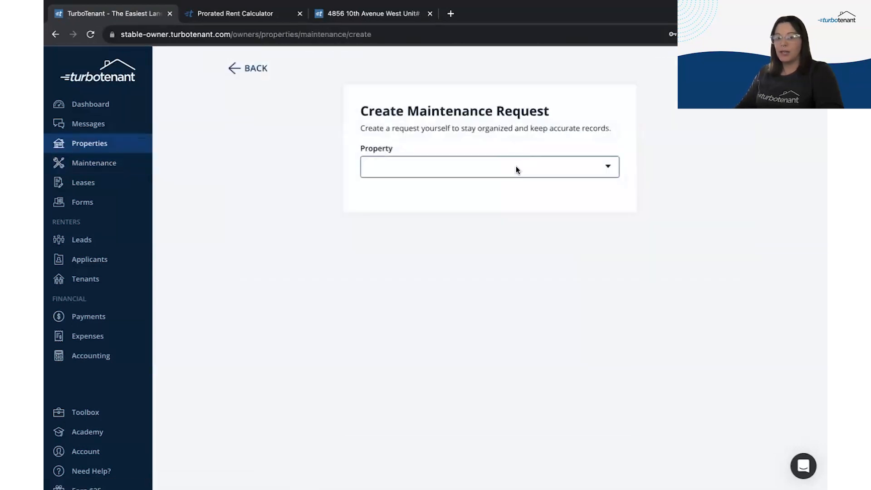
pyautogui.click(516, 166)
pyautogui.click(501, 190)
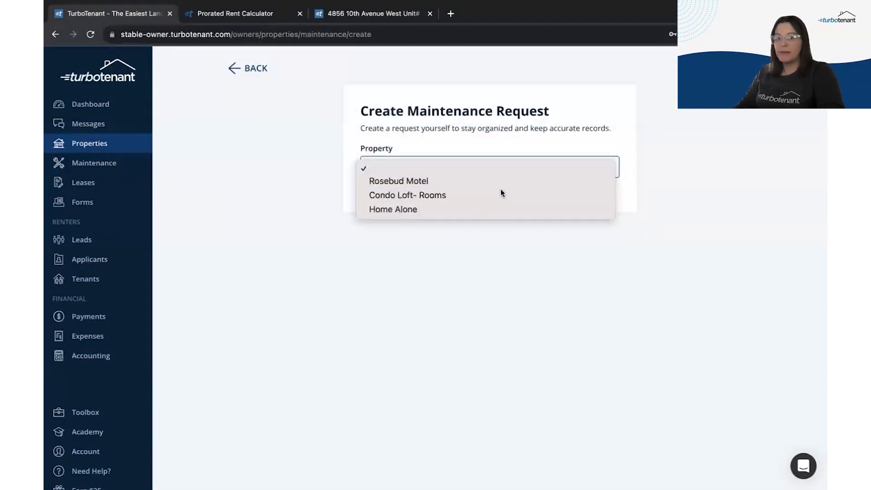
pyautogui.click(474, 211)
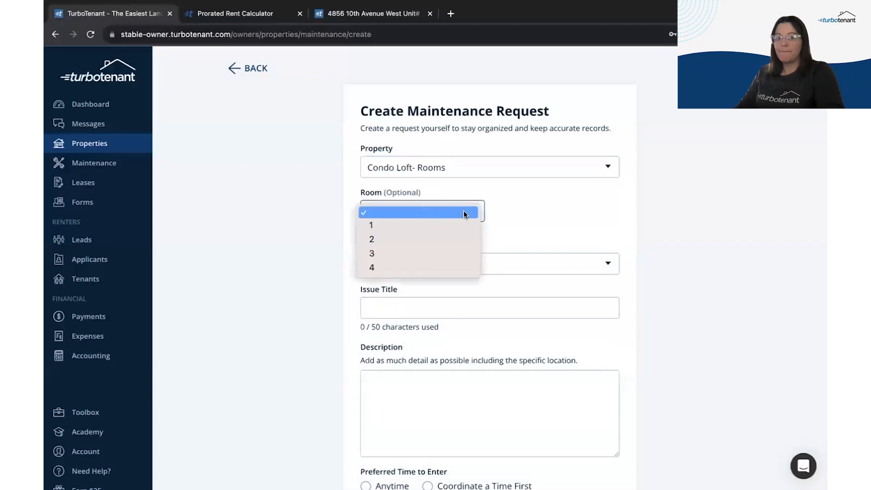
pyautogui.click(410, 253)
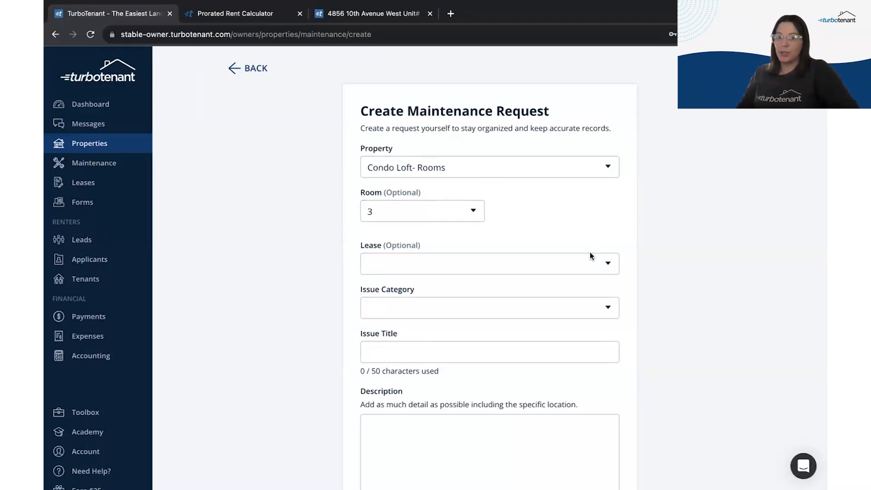
pyautogui.click(435, 268)
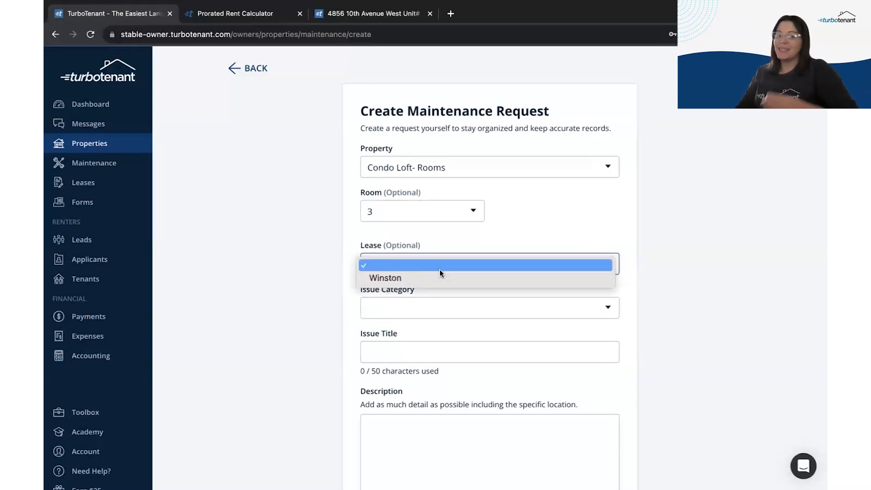
pyautogui.click(543, 216)
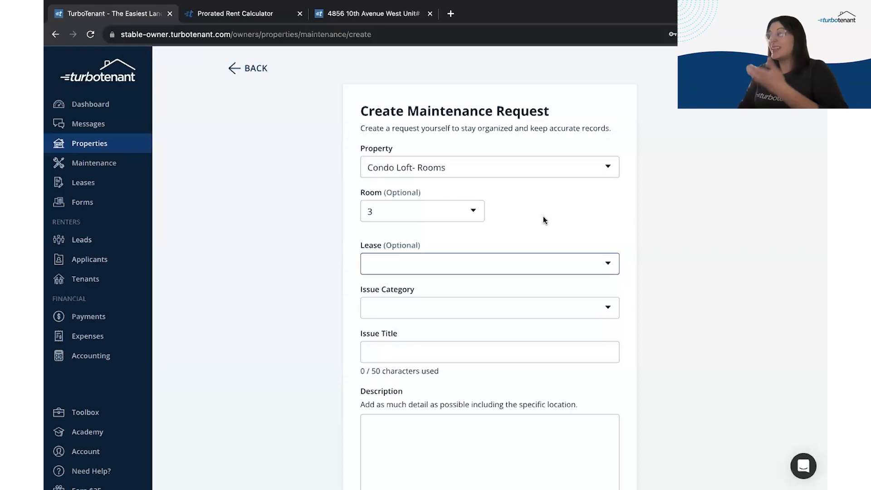
# Step: Create the Flooring request 'Replace Carpet' with description 'Rip out carpet for replacement' and anytime entry
pyautogui.scroll(-2, 317, 317)
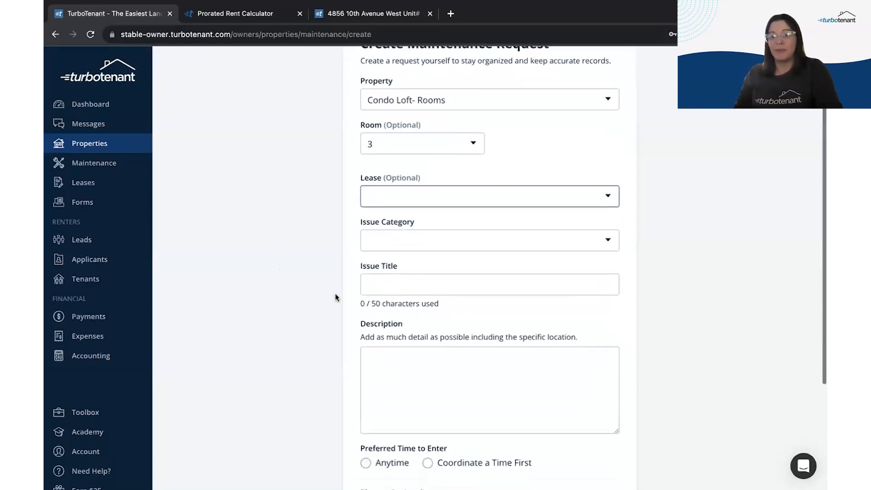
pyautogui.click(413, 244)
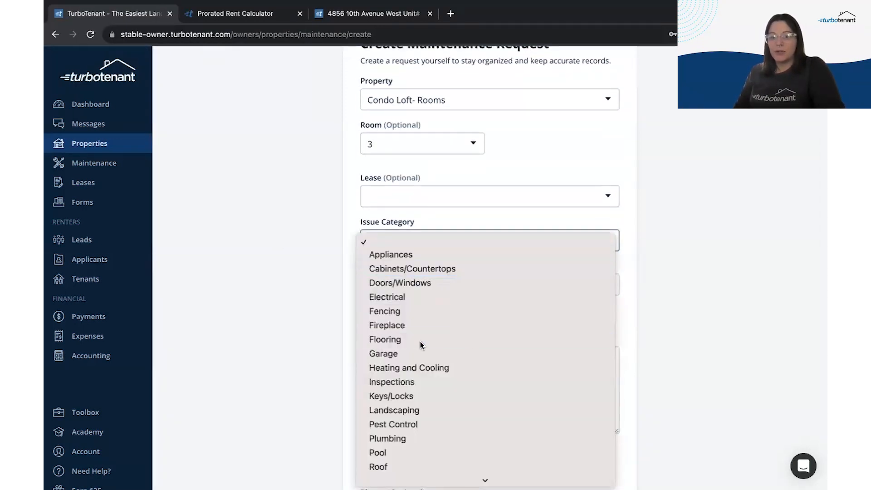
pyautogui.click(420, 341)
pyautogui.click(424, 281)
pyautogui.write('Replace Carpet')
pyautogui.click(596, 396)
pyautogui.scroll(-2, 595, 397)
pyautogui.click(373, 360)
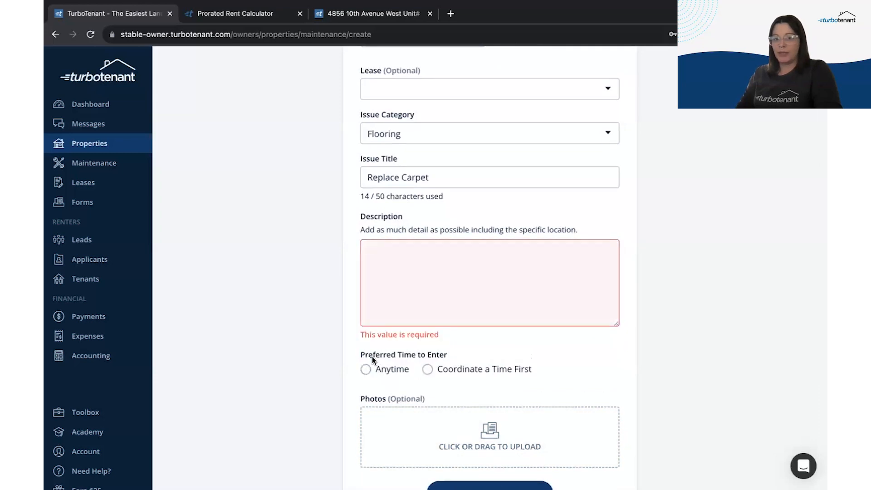
pyautogui.click(385, 371)
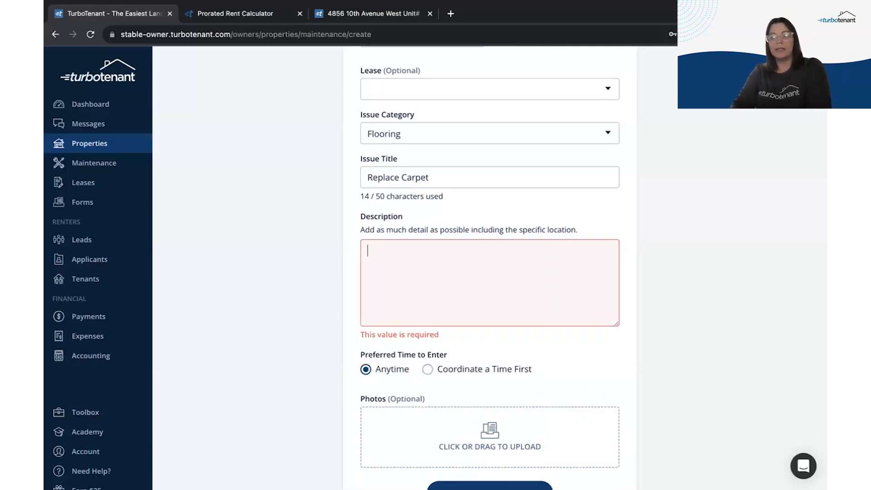
pyautogui.write('Rip out carpet for replacement')
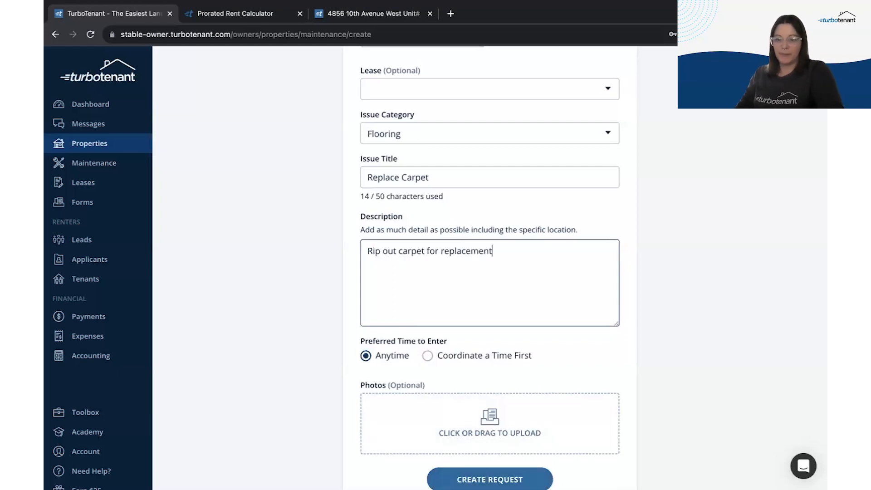
pyautogui.click(499, 477)
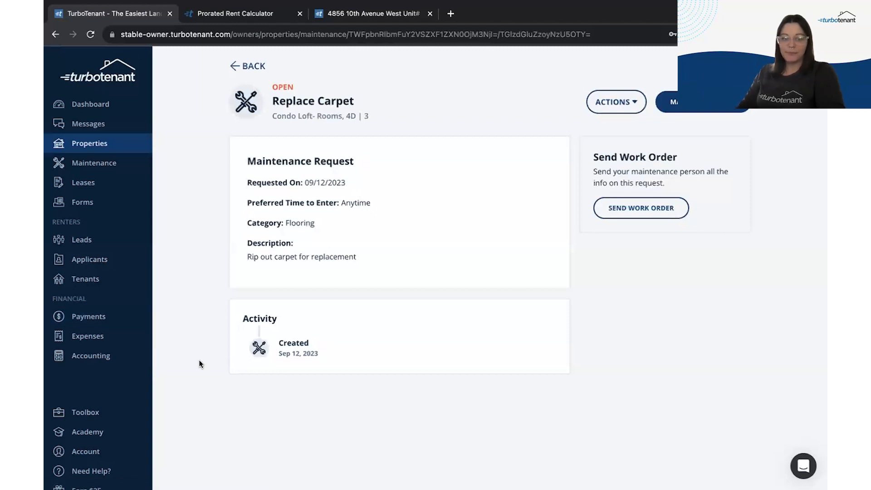
# Step: Browse the expense tracking options, then scroll through the REI Hub offer on the Accounting page
pyautogui.click(79, 340)
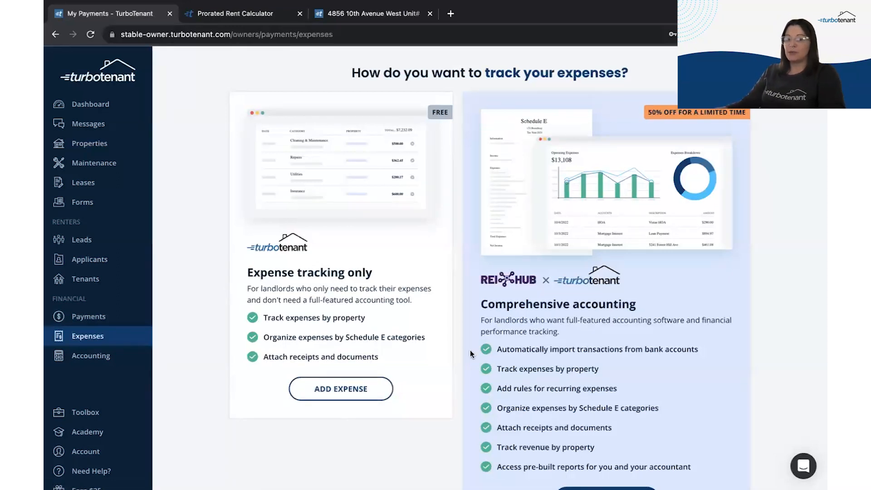
pyautogui.scroll(-3, 639, 275)
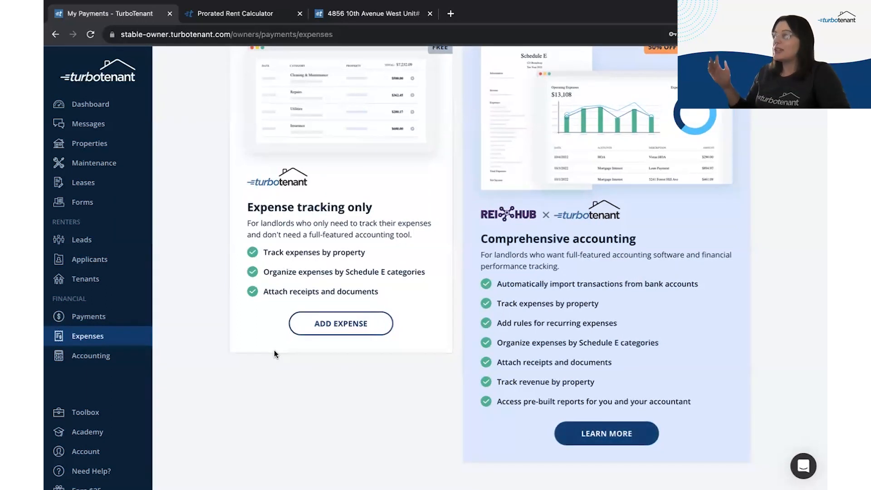
pyautogui.click(104, 355)
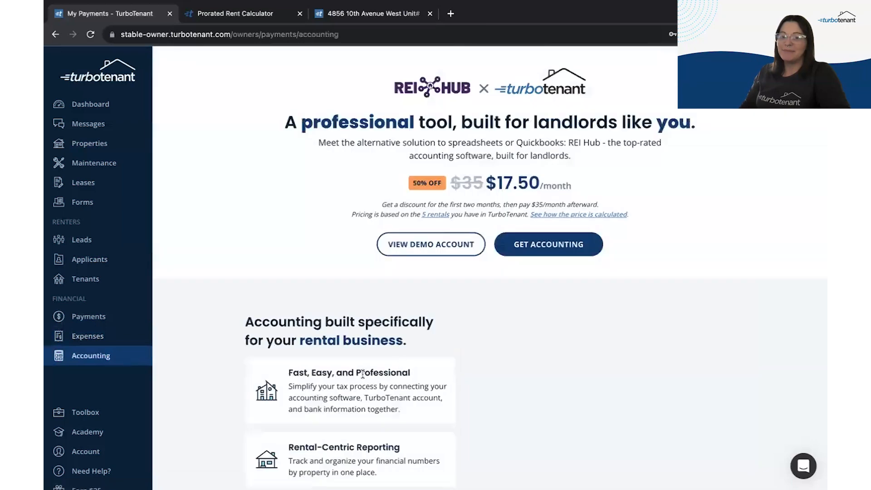
pyautogui.scroll(-6, 603, 302)
pyautogui.scroll(1, 604, 302)
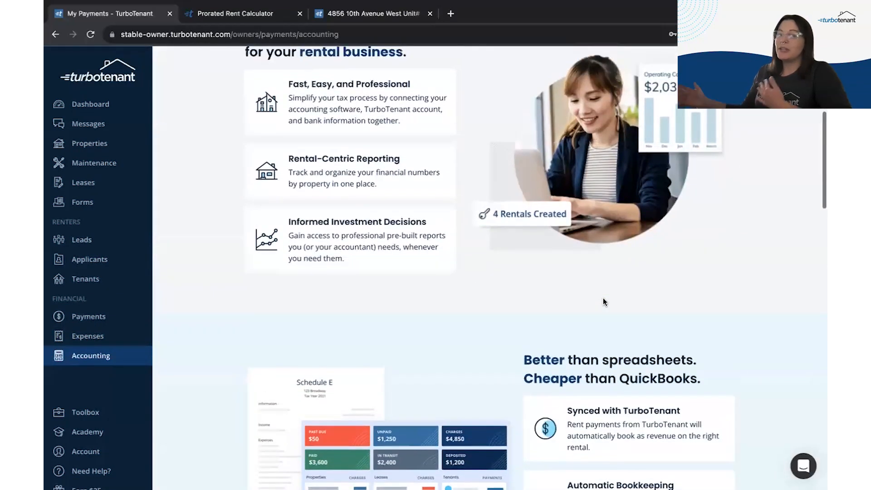
pyautogui.scroll(-4, 603, 302)
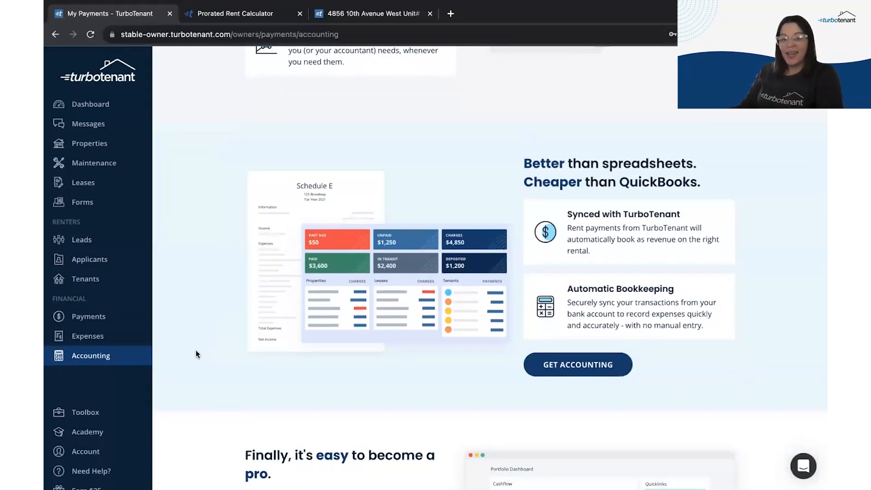
pyautogui.click(86, 412)
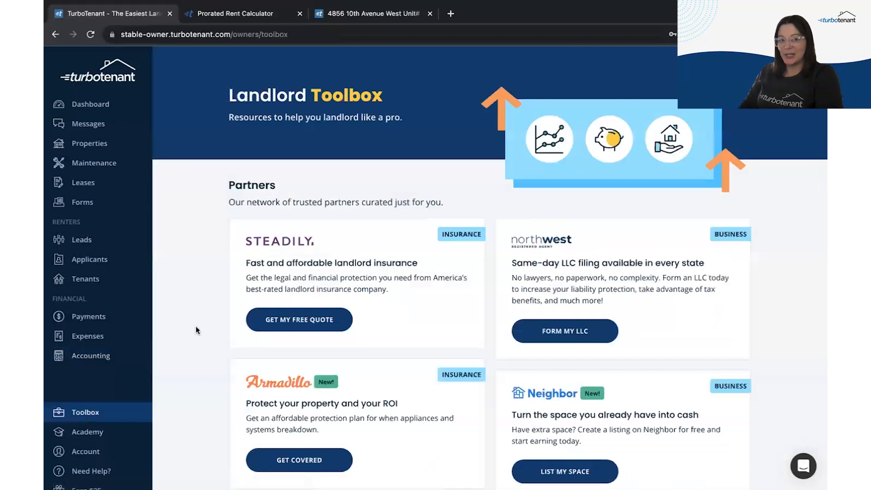
pyautogui.scroll(-5, 199, 374)
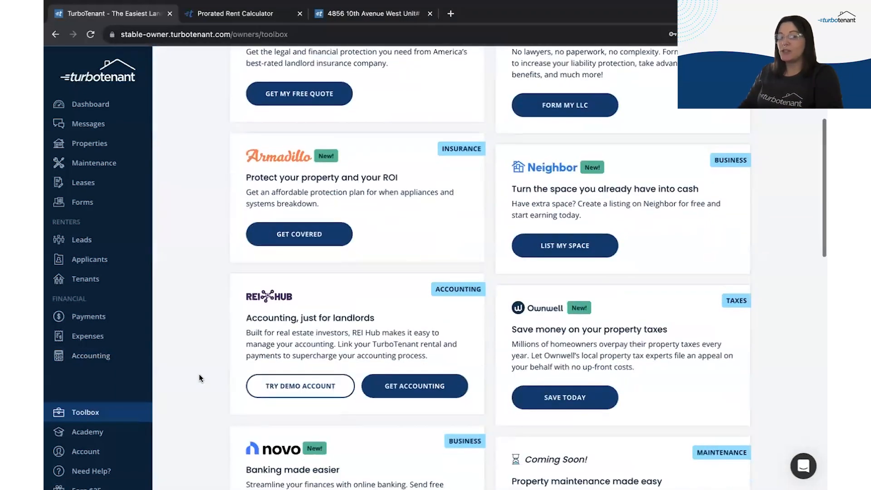
pyautogui.scroll(-12, 199, 375)
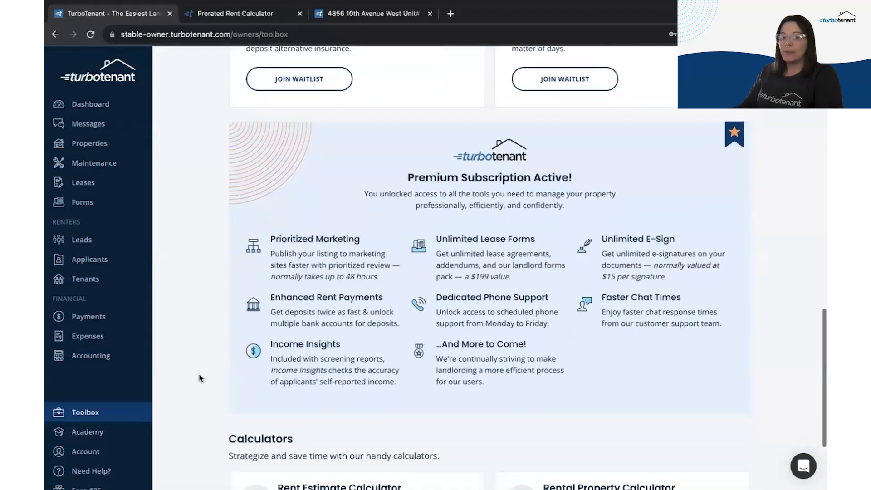
pyautogui.scroll(-3, 199, 378)
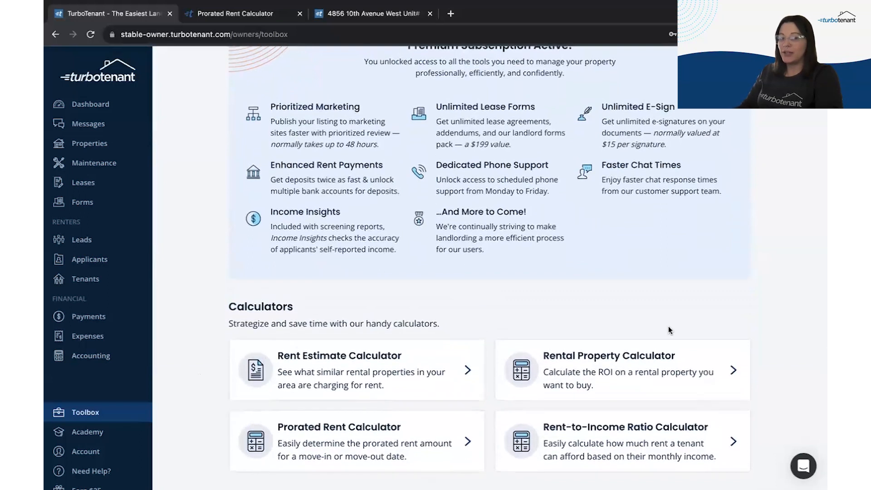
pyautogui.scroll(2, 209, 263)
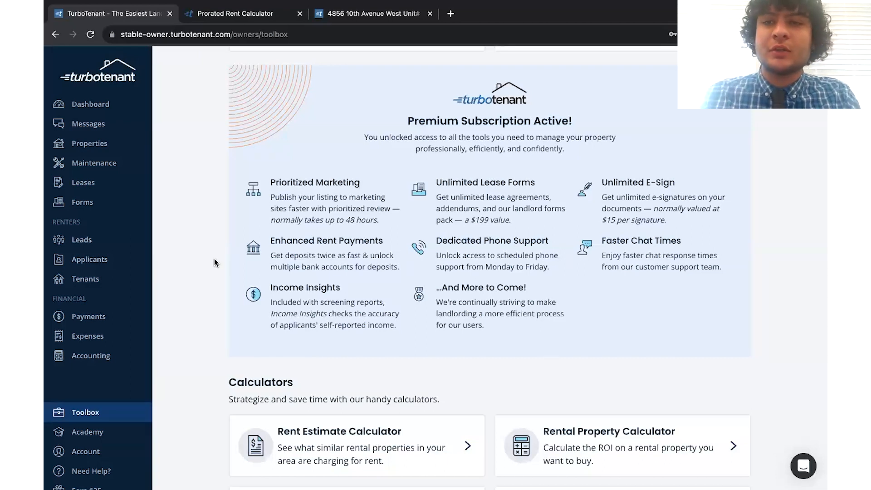
# Step: Open the payments page of the Rosebud #10 TBD draft lease from the dashboard's Leases list
pyautogui.click(109, 104)
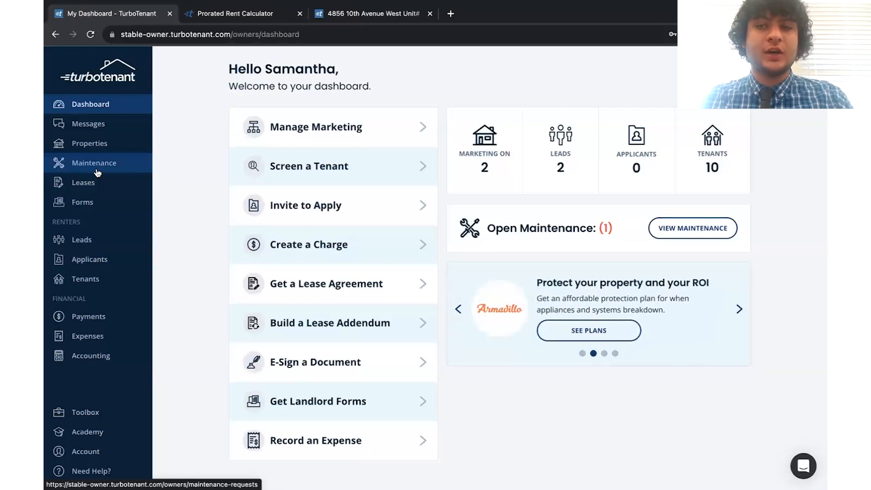
pyautogui.click(100, 186)
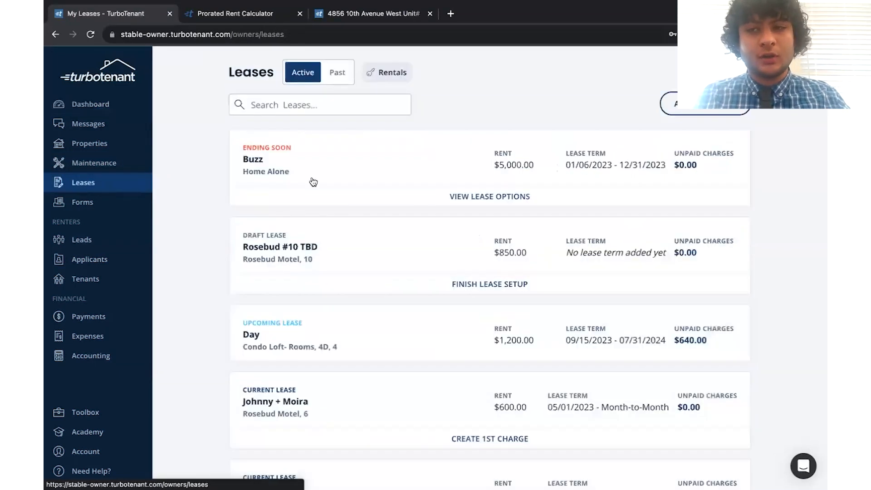
pyautogui.click(354, 260)
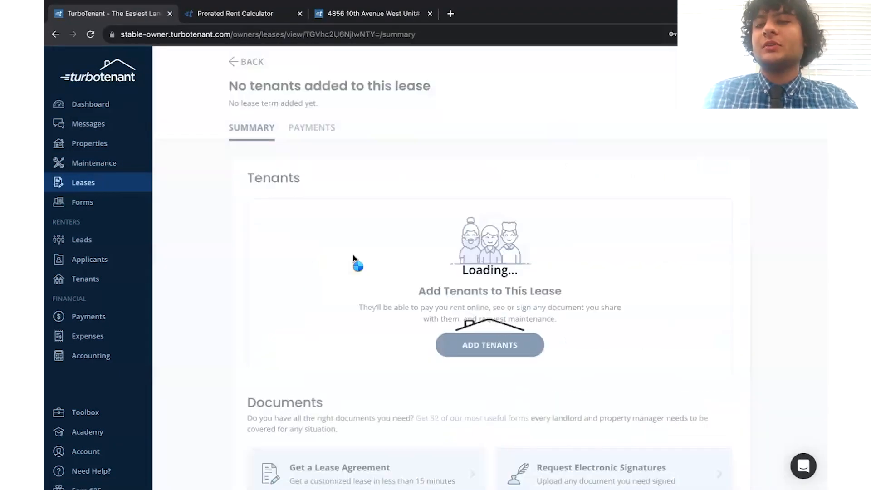
pyautogui.click(325, 155)
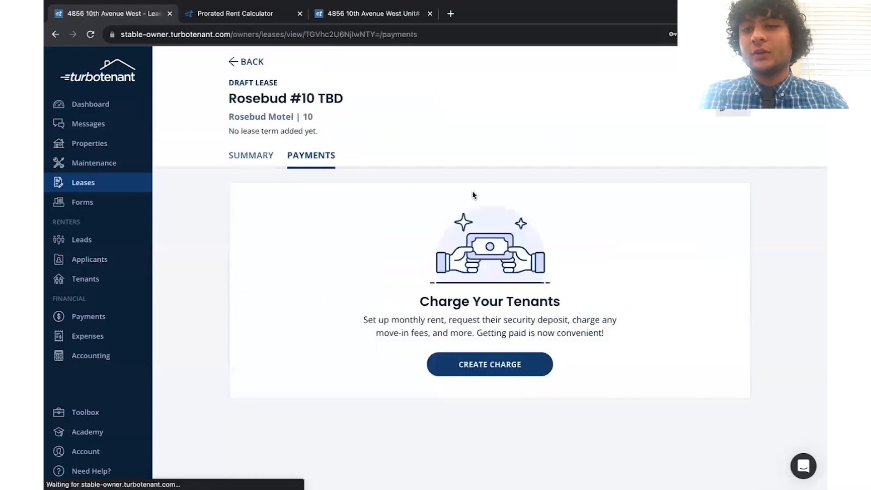
# Step: Start a new charge, look at the Monthly Charge form, then switch to One-Time Charge
pyautogui.click(482, 371)
pyautogui.click(470, 170)
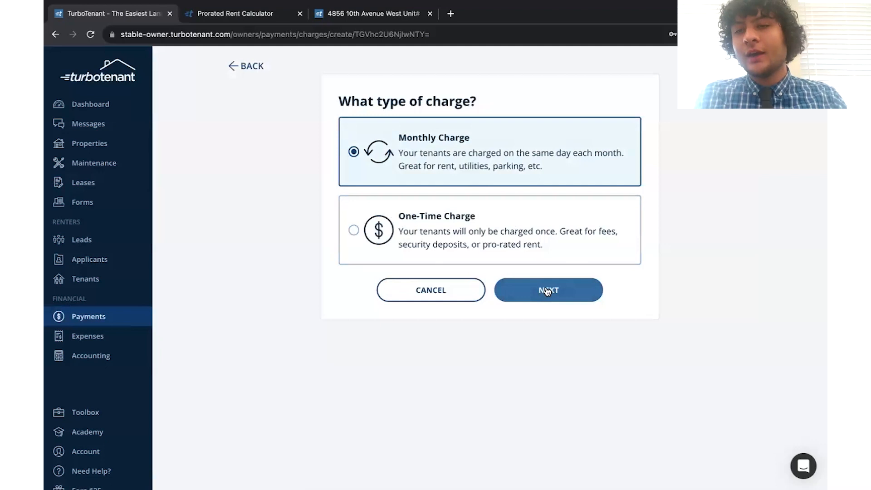
pyautogui.click(548, 291)
pyautogui.scroll(-2, 665, 243)
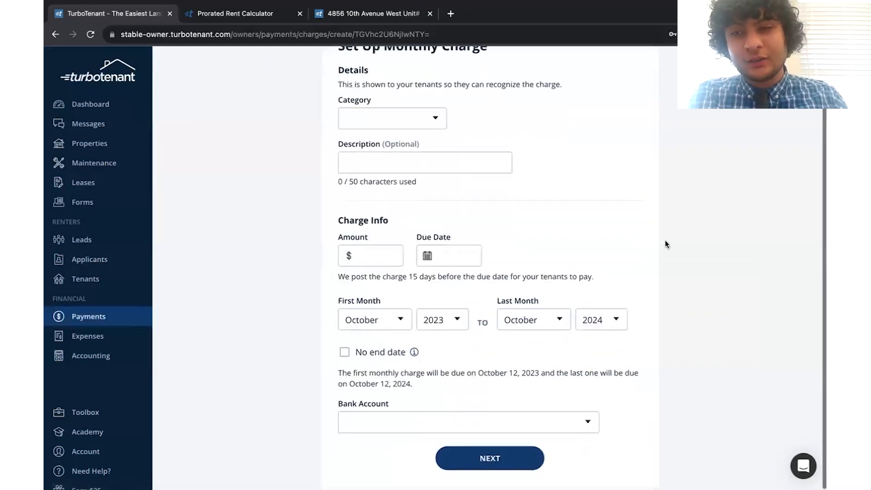
pyautogui.scroll(2, 665, 244)
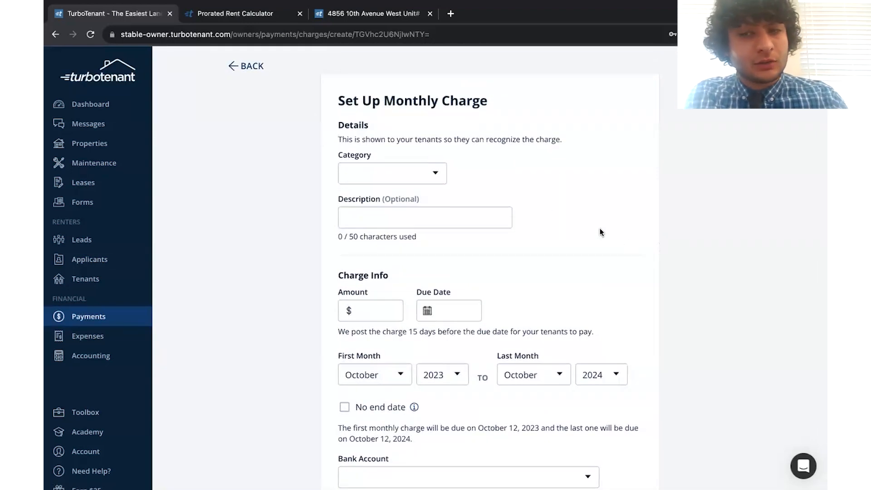
pyautogui.click(257, 68)
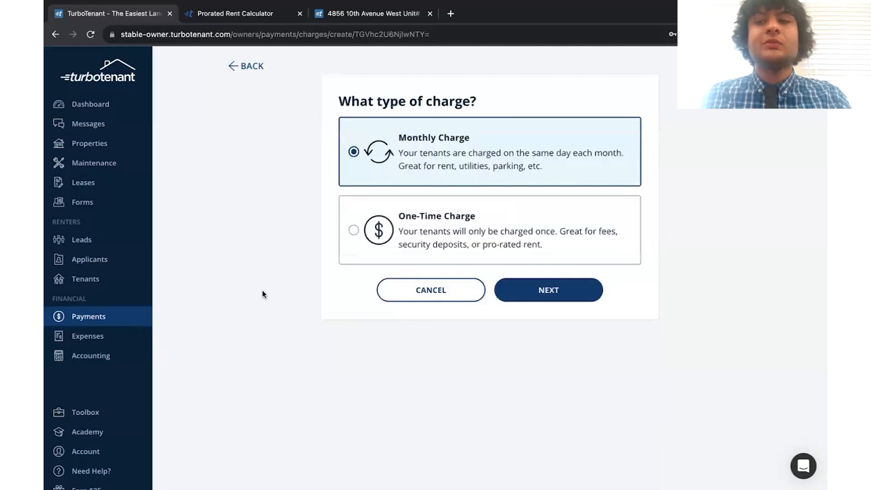
pyautogui.click(481, 232)
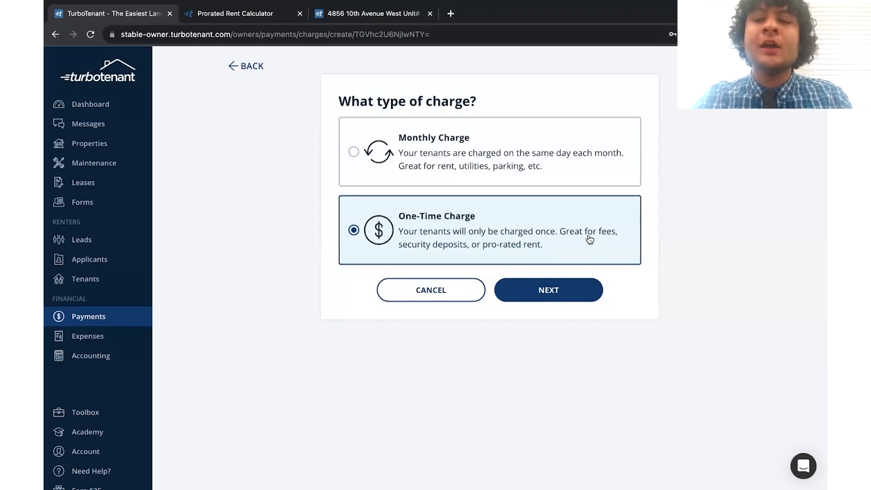
# Step: Fill in the one-time charge as a Late Fee described '1st day late' for $25
pyautogui.click(525, 296)
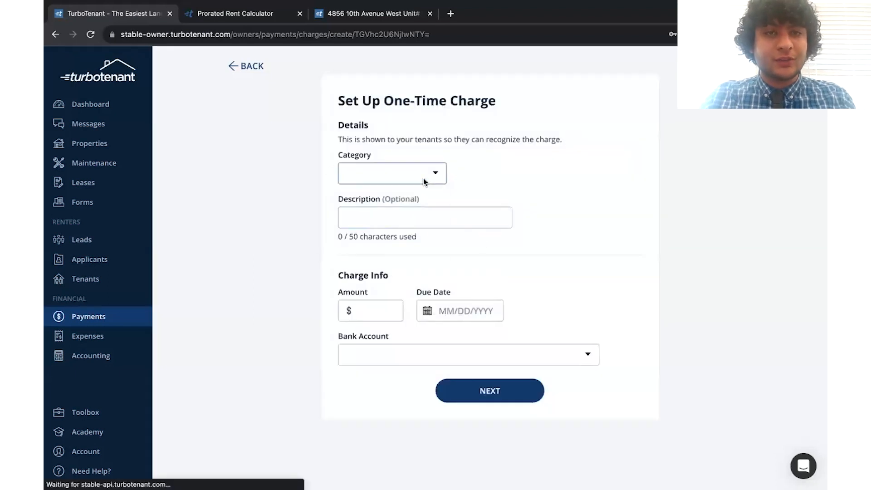
pyautogui.click(424, 178)
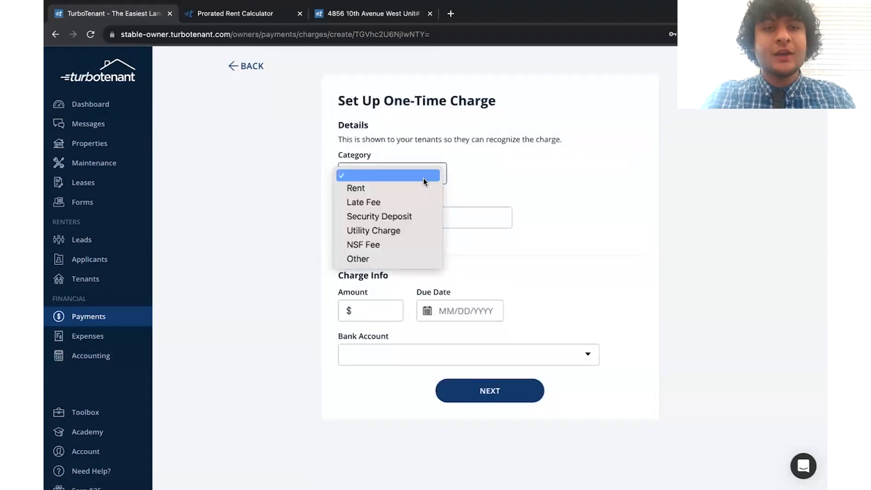
pyautogui.click(413, 208)
pyautogui.click(413, 212)
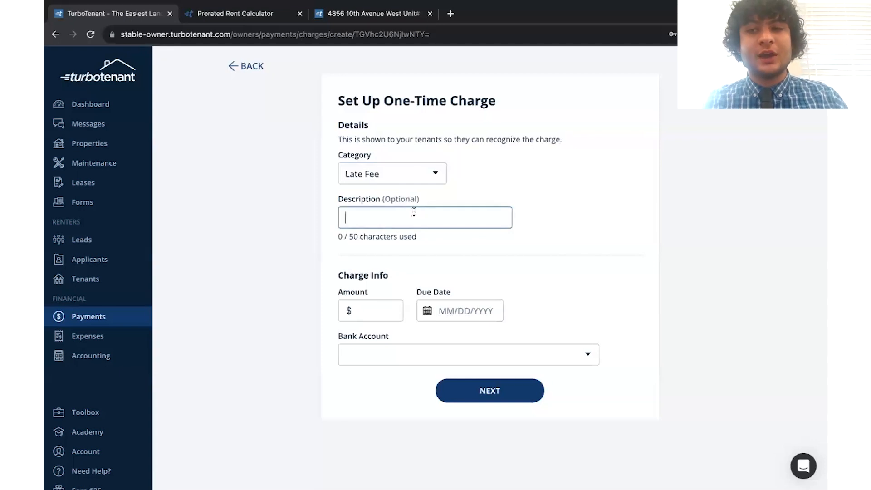
pyautogui.write('1st day late')
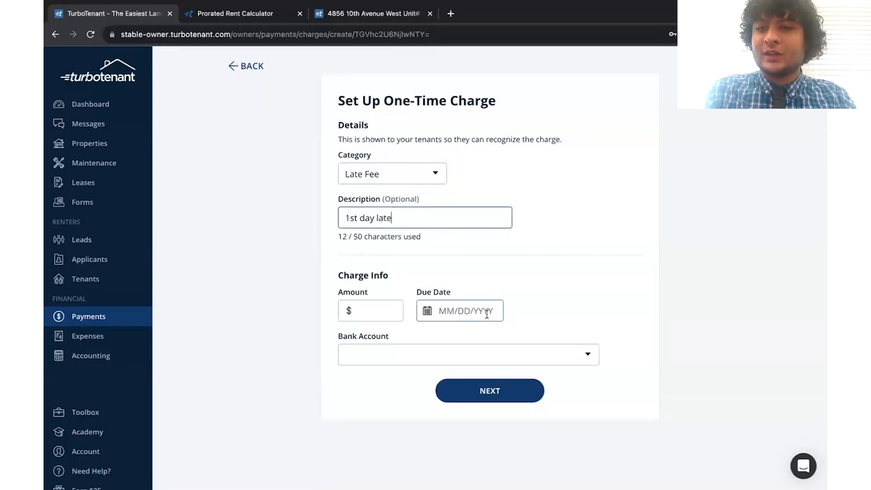
pyautogui.click(379, 310)
pyautogui.write('25')
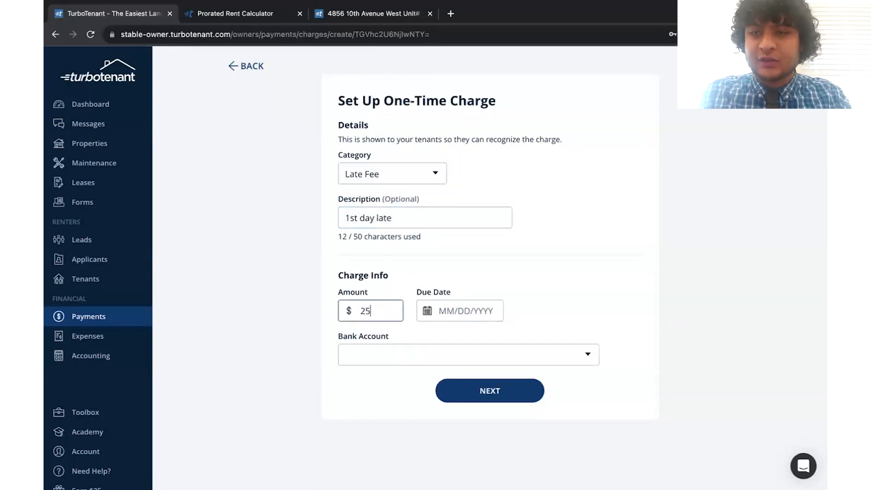
# Step: Set the due date to September 12, 2023, keep Late Fee, and return to the dashboard
pyautogui.click(477, 304)
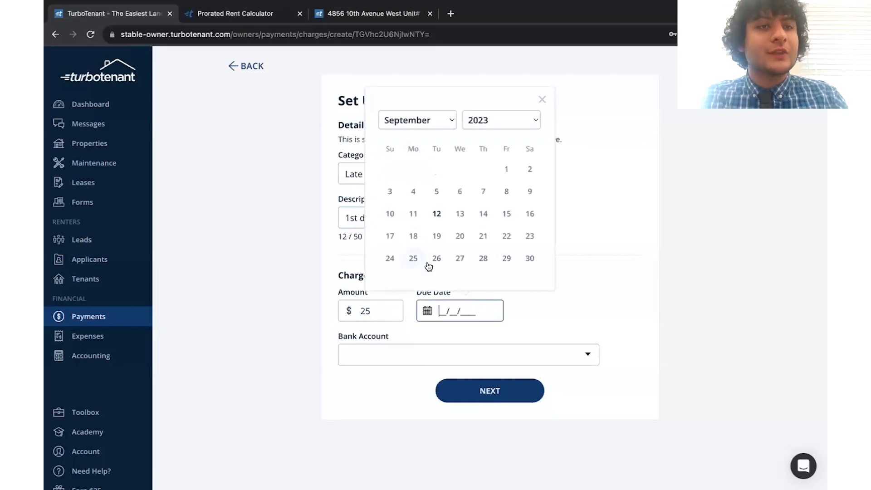
pyautogui.click(436, 216)
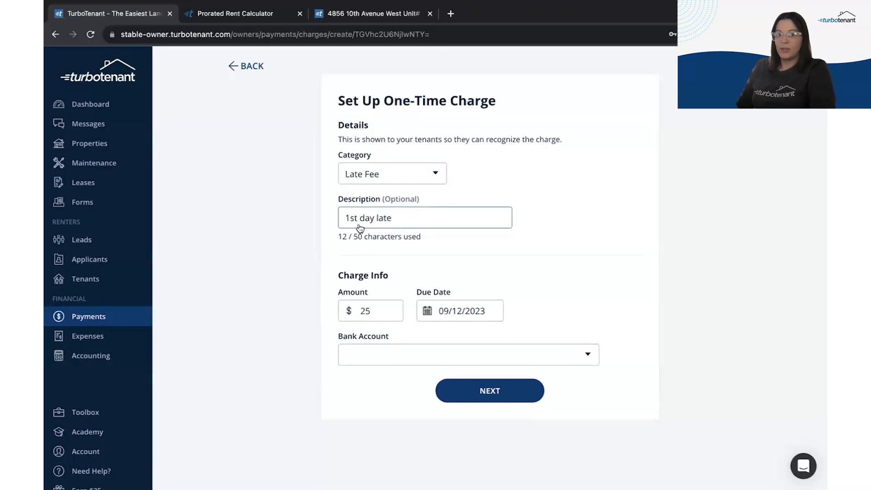
pyautogui.click(415, 176)
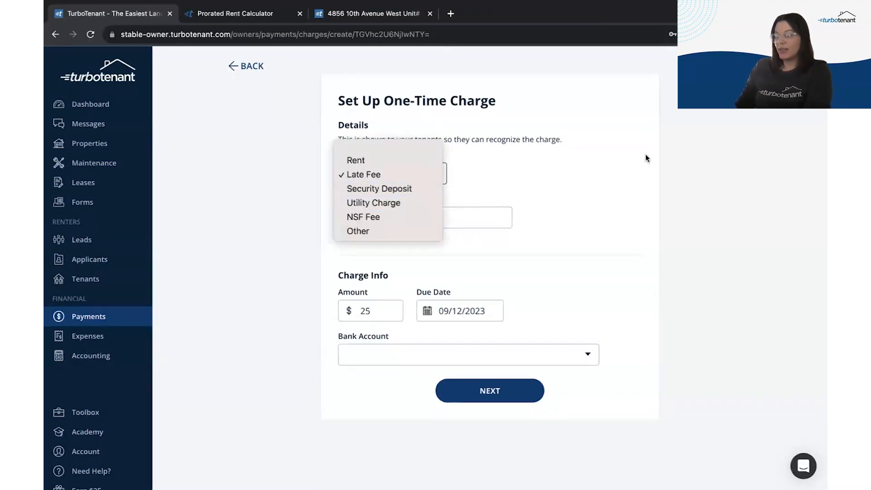
pyautogui.click(629, 185)
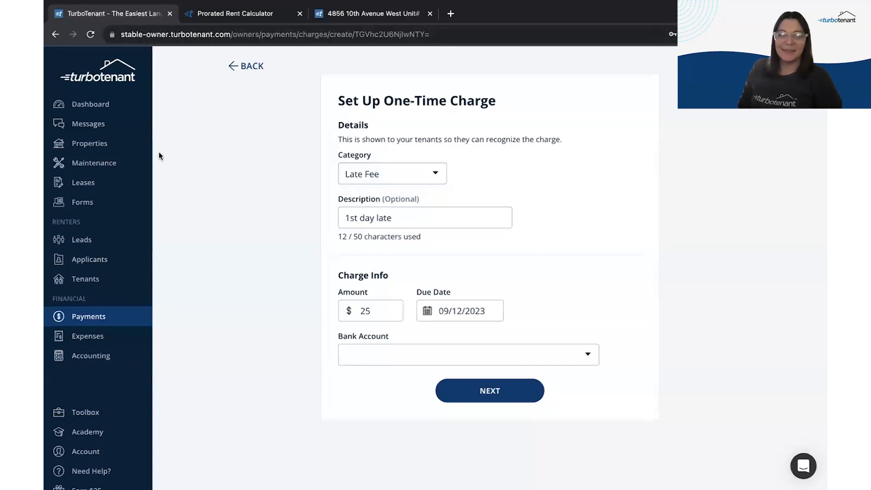
pyautogui.click(108, 106)
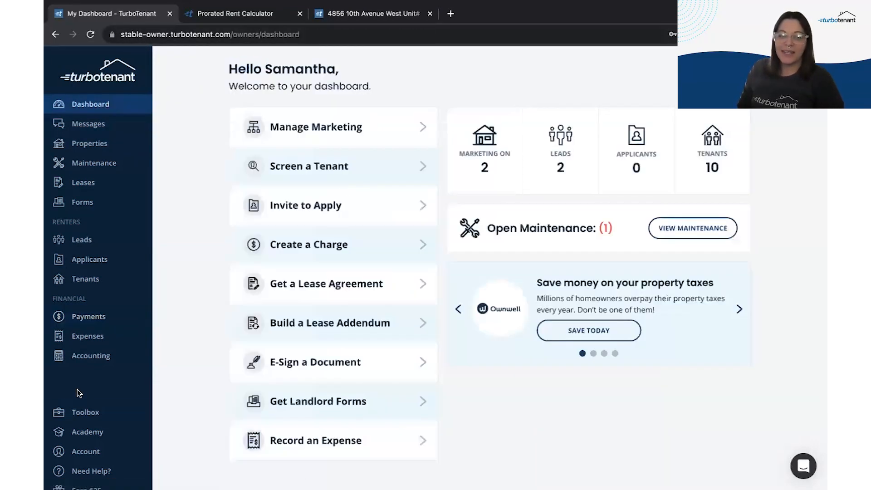
# Step: Show the Need Help? page from the sidebar, then switch to the onboarding slideshow
pyautogui.scroll(-1, 120, 442)
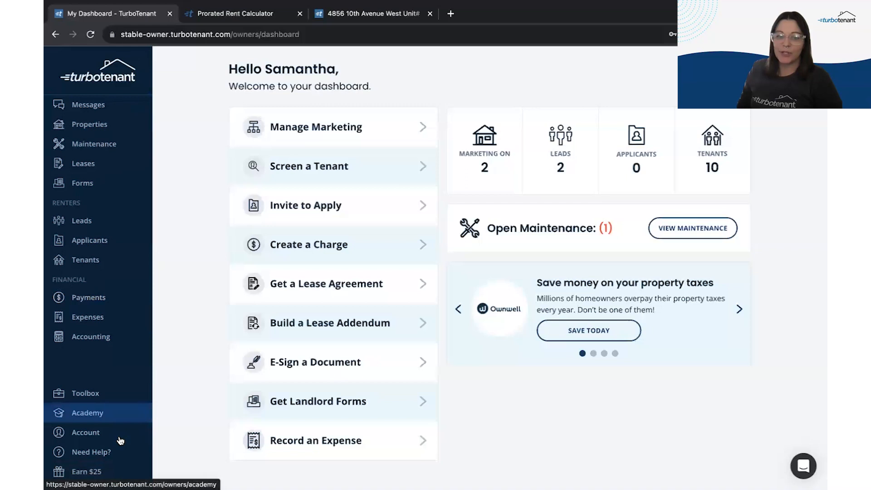
pyautogui.click(91, 458)
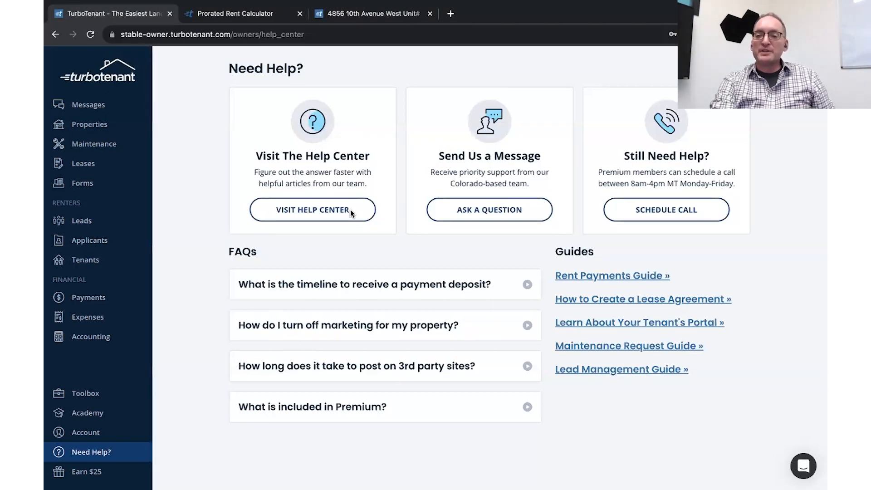
pyautogui.hotkey('ctrl', 'Left')
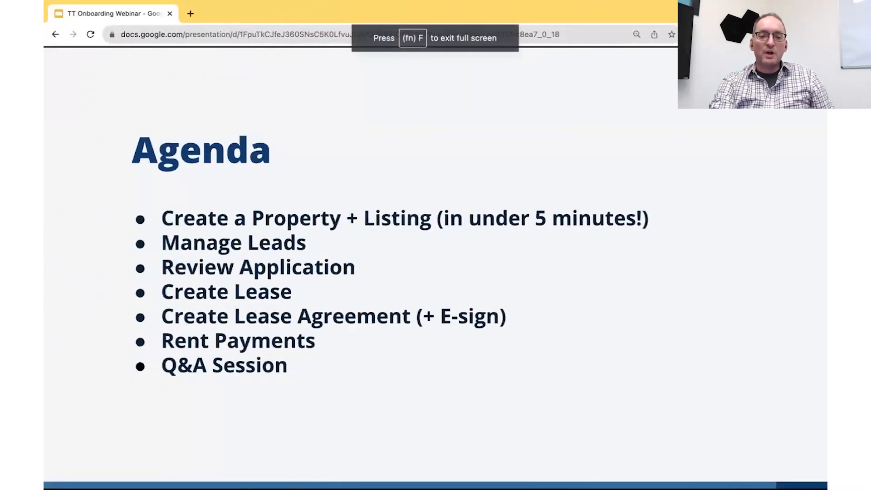
# Step: Advance the TT Onboarding Webinar from Agenda through Q&A to the chat, e-mail and phone support slide
pyautogui.press('Right')
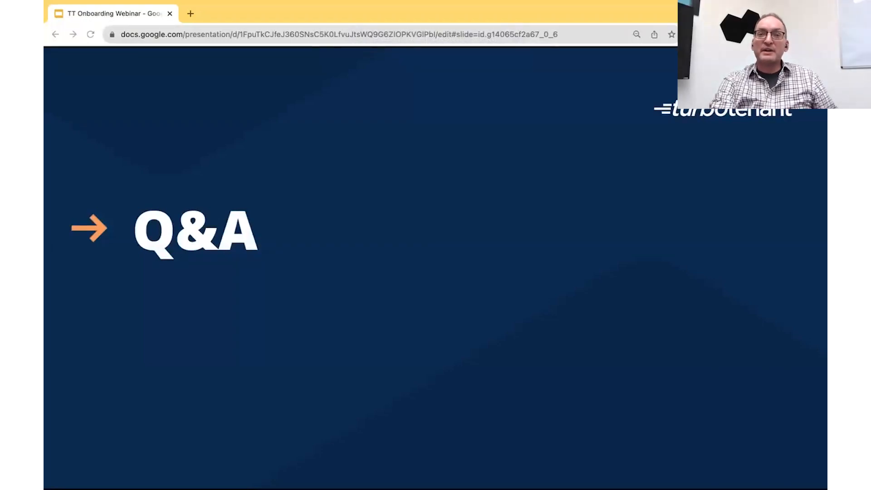
pyautogui.press('Right')
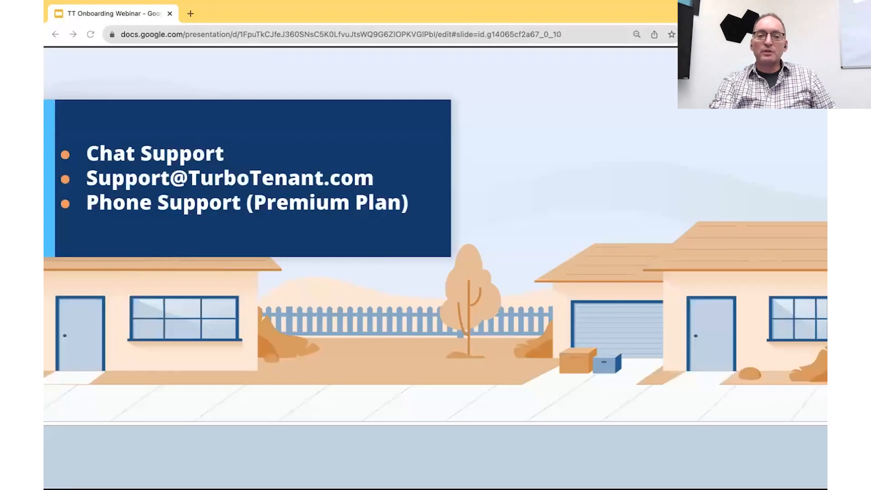